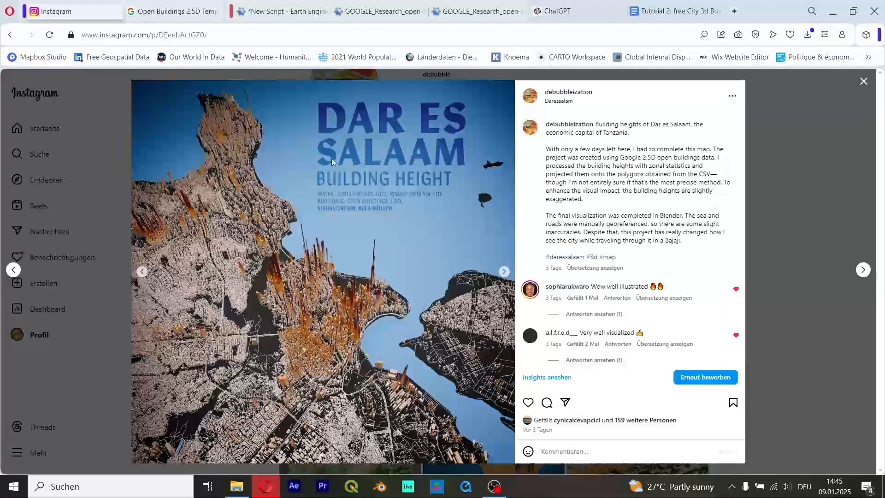
- Review the required tools in the Tutorial 2 document and the Open Buildings scripts in Google Earth Engine
{"action": "left_click", "coordinate": [558, 11]}
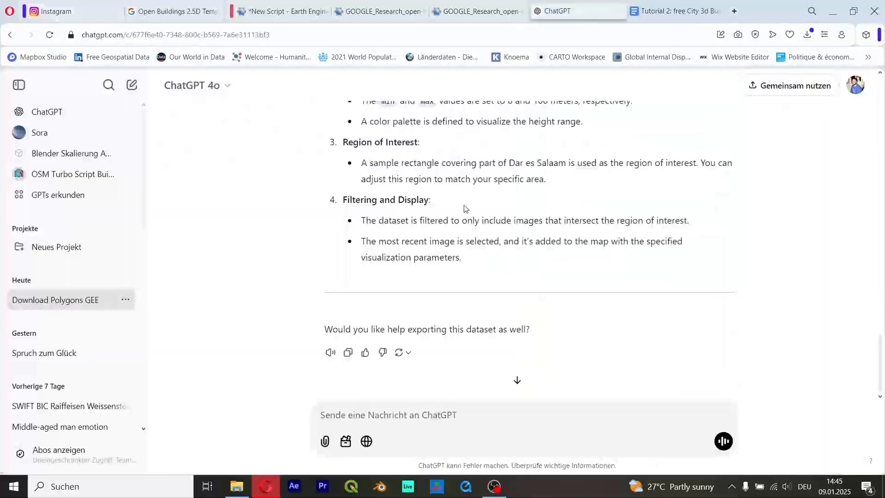
{"action": "left_click", "coordinate": [680, 8]}
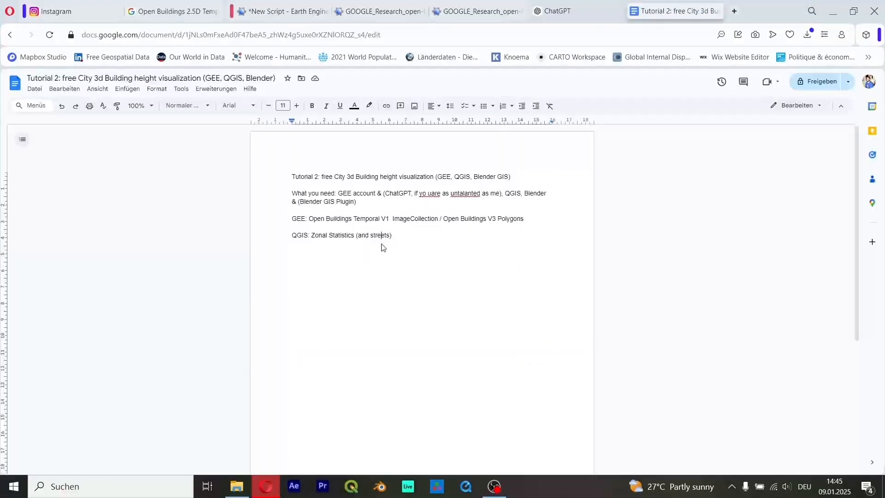
{"action": "left_click_drag", "start_coordinate": [338, 197], "coordinate": [362, 209]}
{"action": "left_click", "coordinate": [343, 198]}
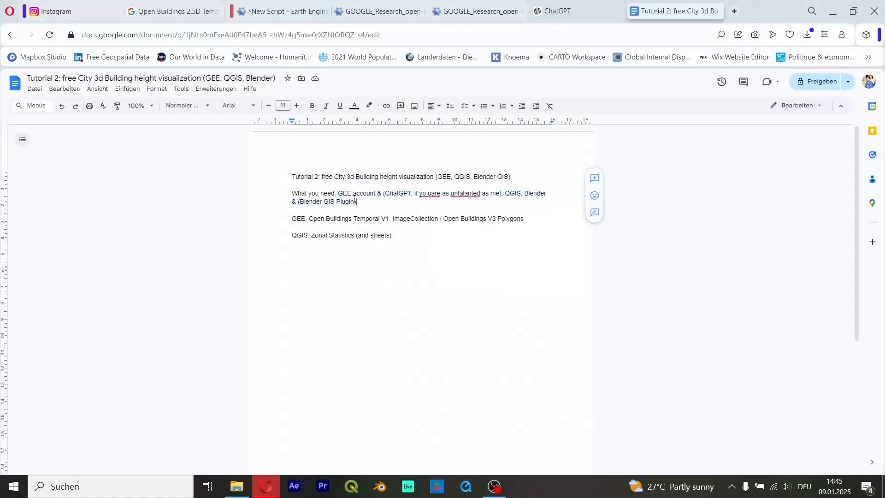
{"action": "left_click", "coordinate": [387, 9]}
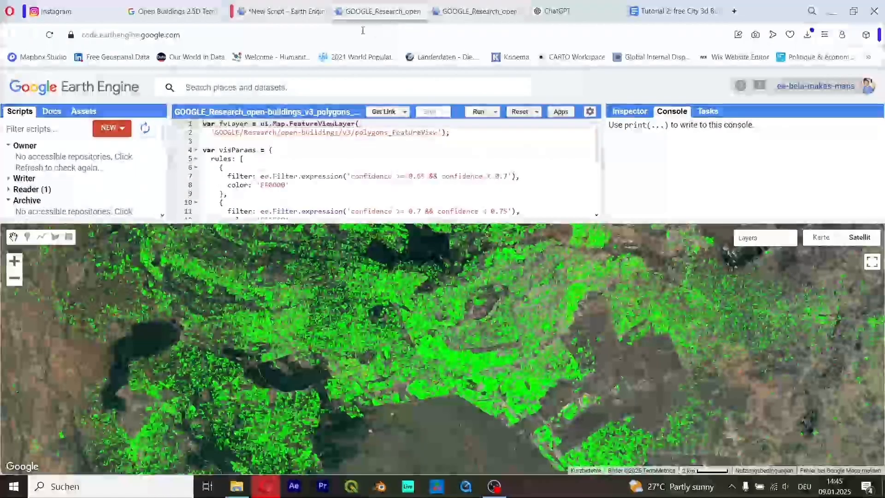
{"action": "left_click", "coordinate": [290, 13]}
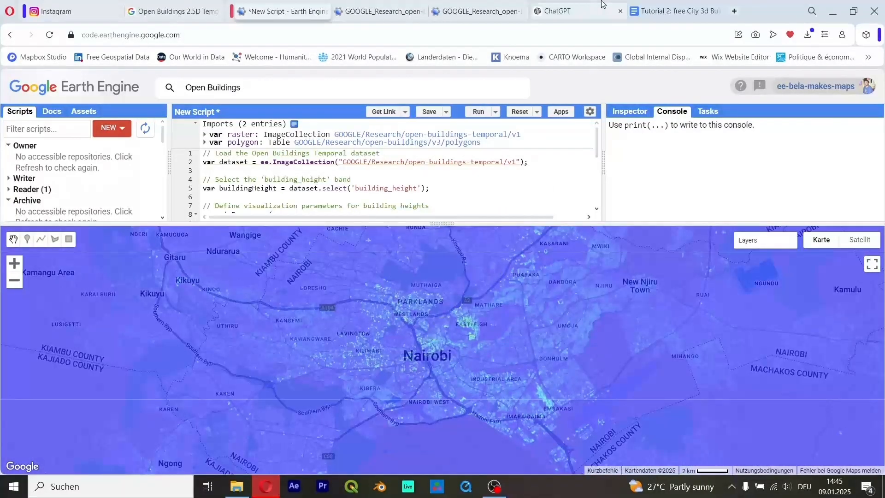
- Search the web for "Blender GIS", copied from the tutorial document's requirements, and return to the document
{"action": "left_click", "coordinate": [682, 10]}
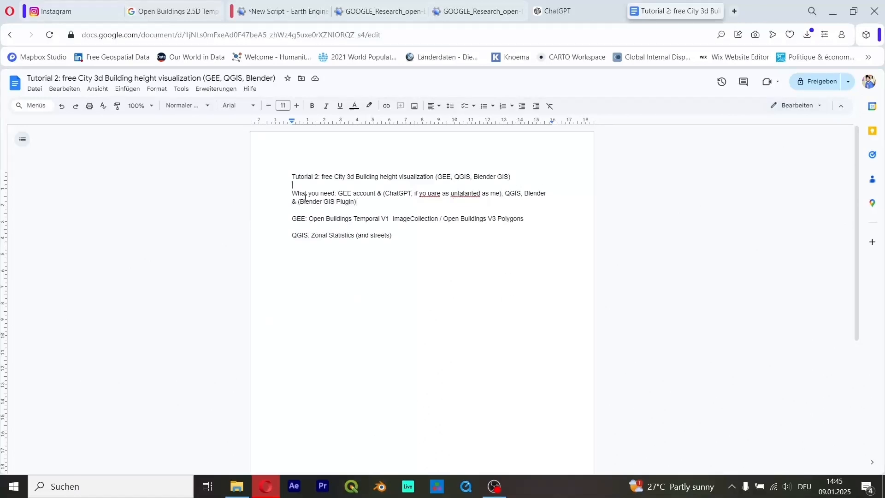
{"action": "left_click_drag", "start_coordinate": [300, 204], "coordinate": [335, 207]}
{"action": "key", "text": "ctrl+c"}
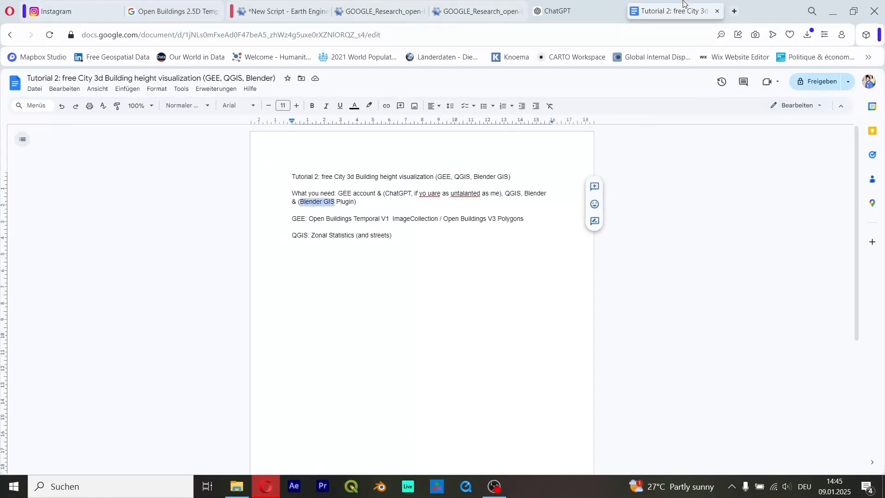
{"action": "left_click", "coordinate": [734, 11]}
{"action": "key", "text": "ctrl+v"}
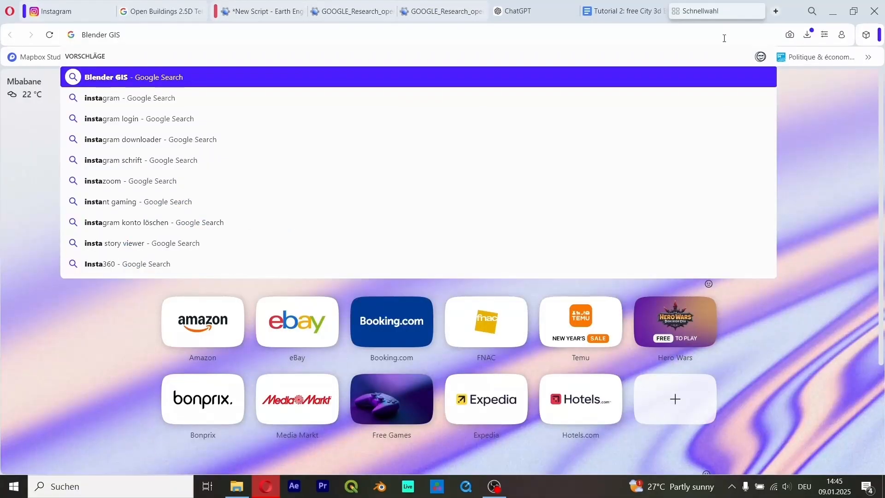
{"action": "key", "text": "Return"}
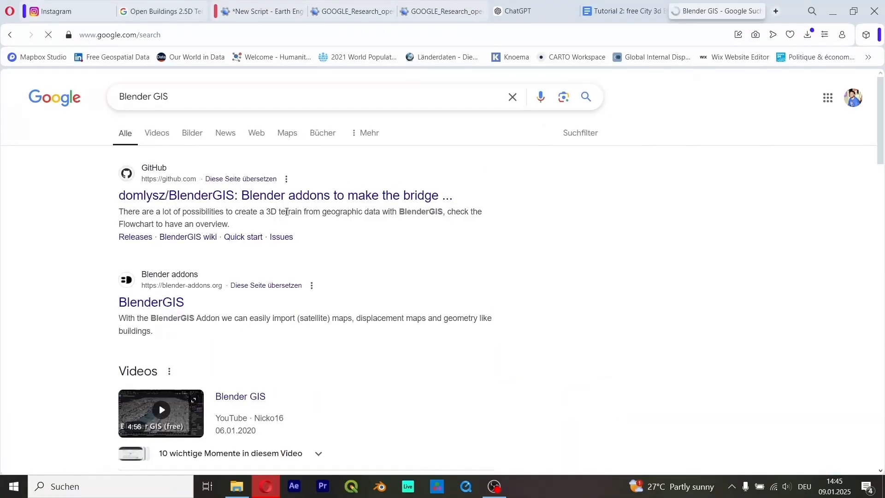
{"action": "key", "text": "ctrl+w"}
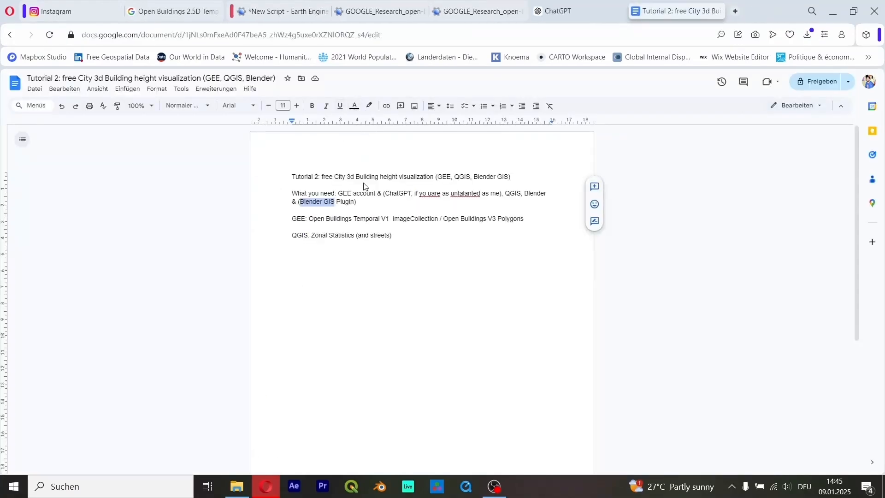
{"action": "left_click", "coordinate": [364, 207]}
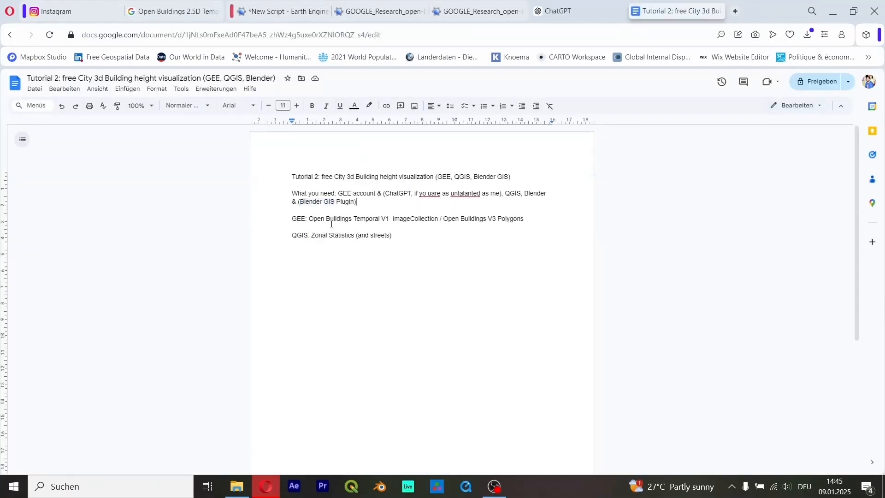
- Inspect the Open Buildings V3 polygons in Earth Engine close up, toggling the Buildings layer against the satellite imagery
{"action": "left_click", "coordinate": [377, 10]}
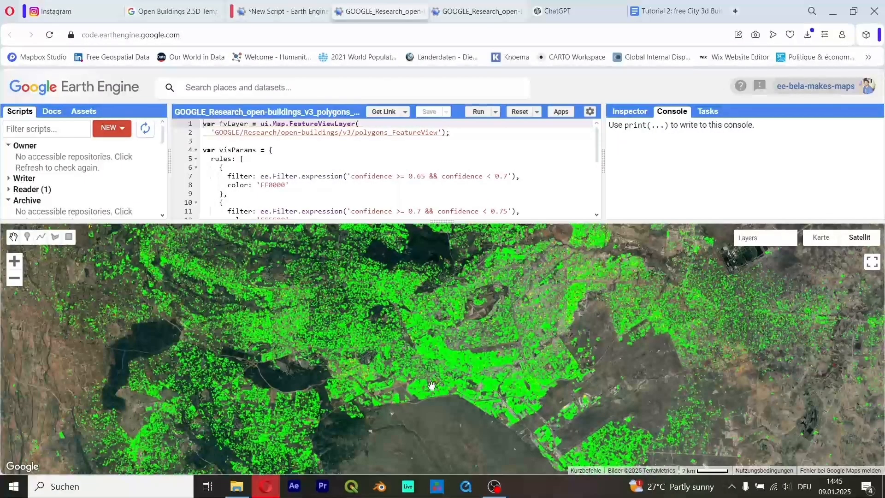
{"action": "scroll", "coordinate": [431, 370], "scroll_direction": "up", "scroll_amount": 5}
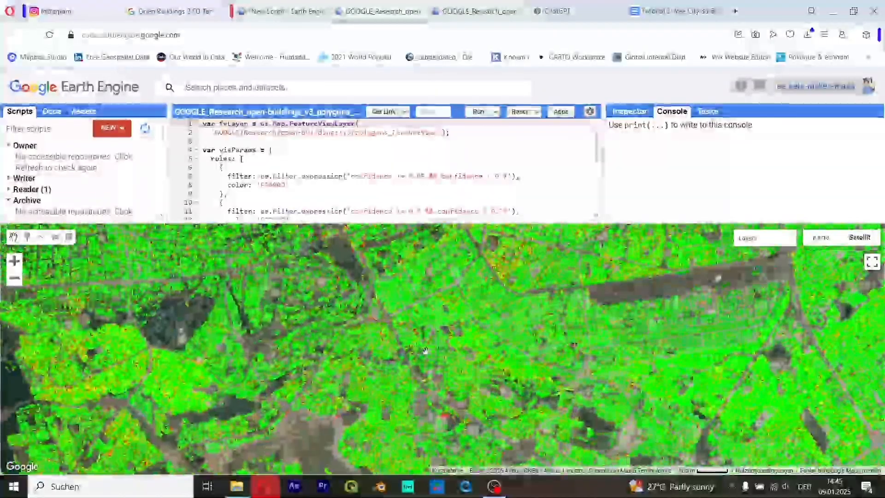
{"action": "scroll", "coordinate": [470, 339], "scroll_direction": "up", "scroll_amount": 3}
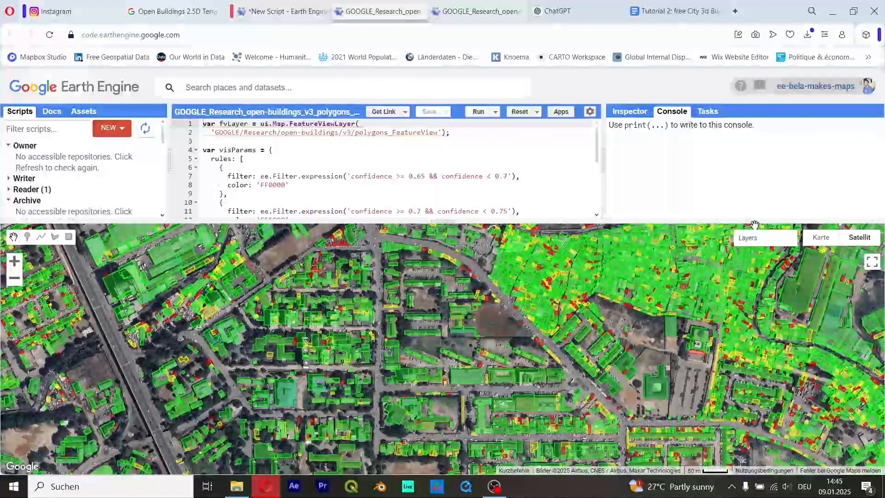
{"action": "mouse_move", "coordinate": [770, 237]}
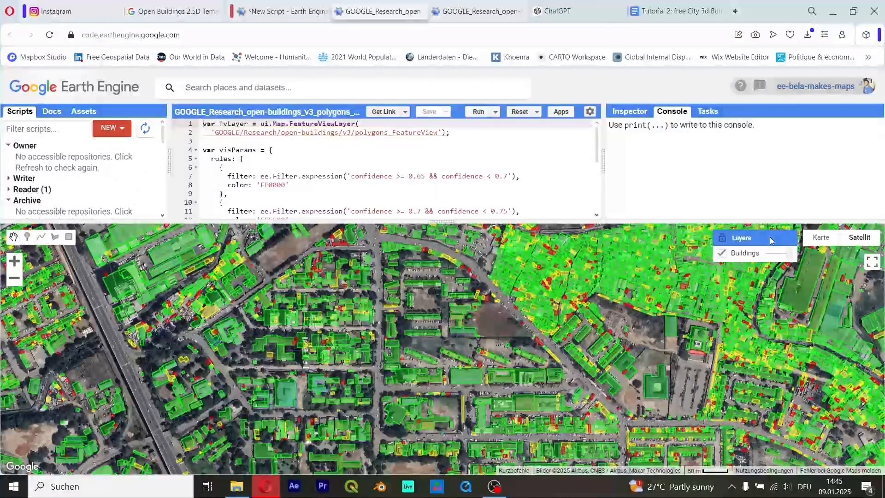
{"action": "left_click", "coordinate": [722, 256]}
{"action": "left_click", "coordinate": [722, 256]}
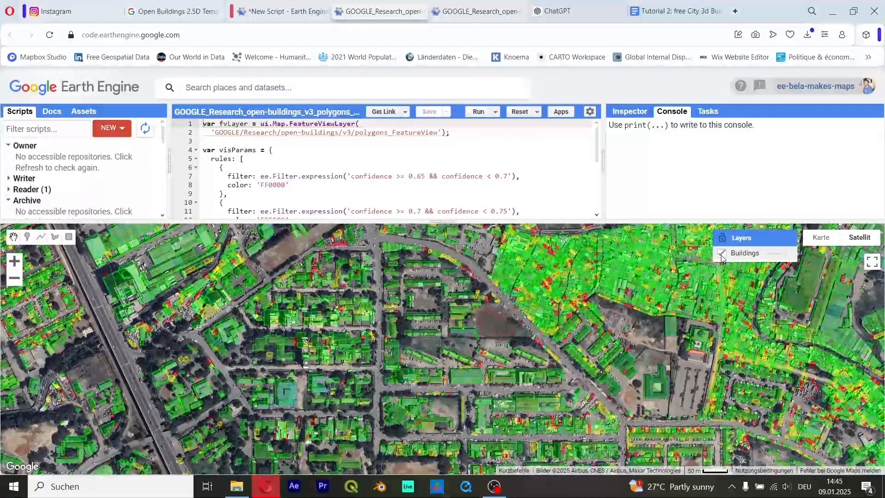
{"action": "left_click", "coordinate": [722, 255]}
{"action": "left_click", "coordinate": [722, 254]}
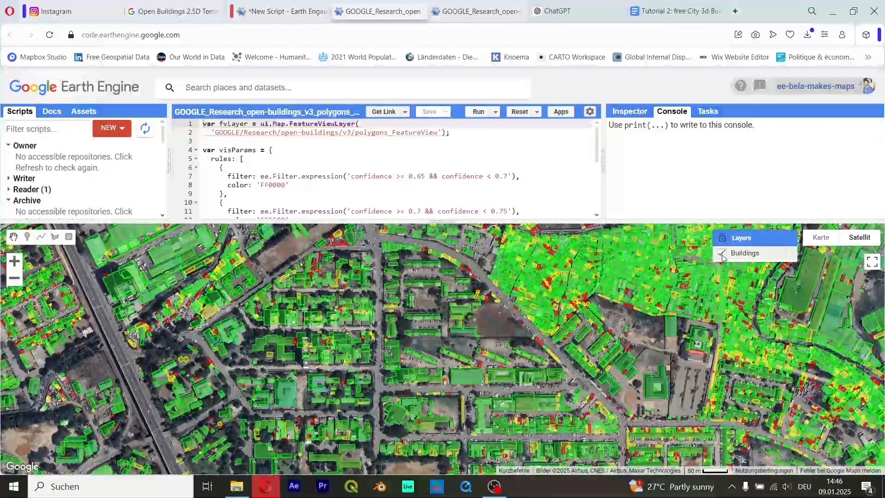
{"action": "left_click", "coordinate": [722, 254]}
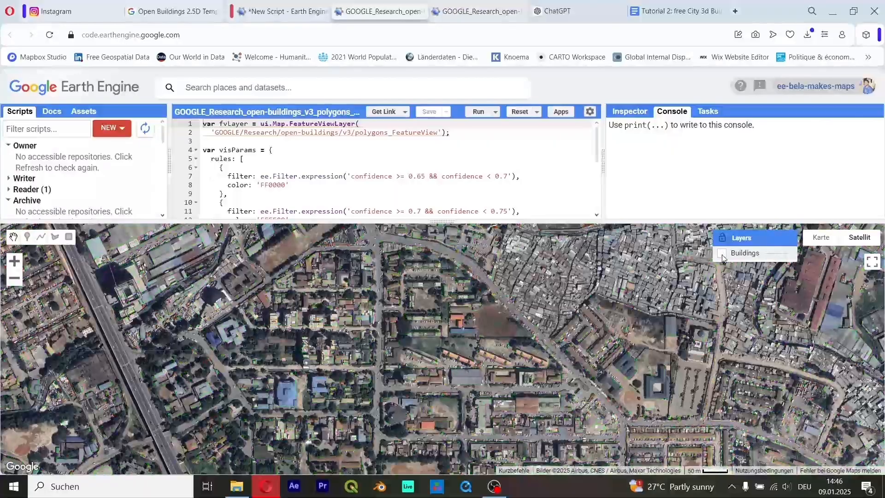
{"action": "left_click", "coordinate": [722, 255]}
{"action": "scroll", "coordinate": [475, 389], "scroll_direction": "down", "scroll_amount": 5}
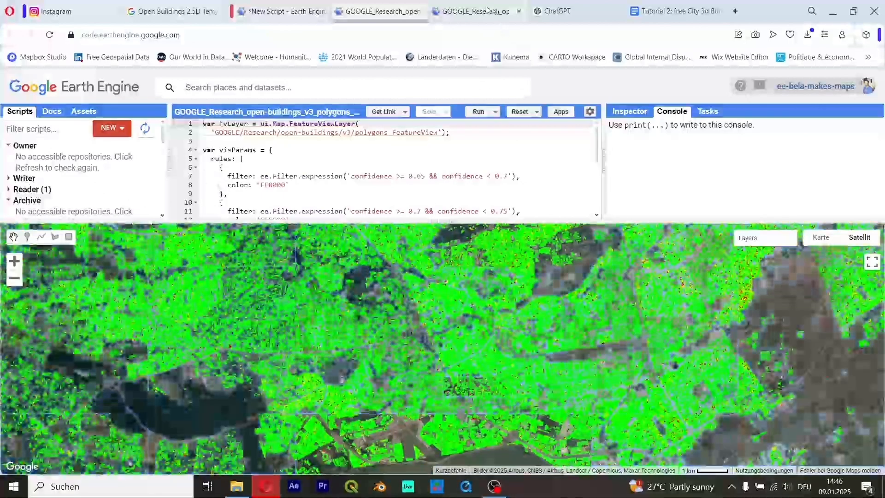
- View the Open Buildings Temporal V1 raster and check both dataset names on the tutorial document's GEE line
{"action": "key", "text": "ctrl+Tab"}
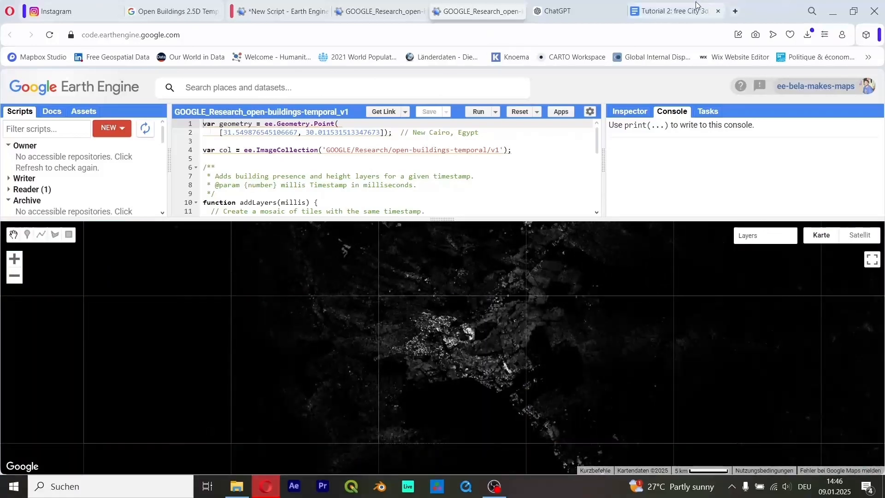
{"action": "left_click", "coordinate": [682, 11]}
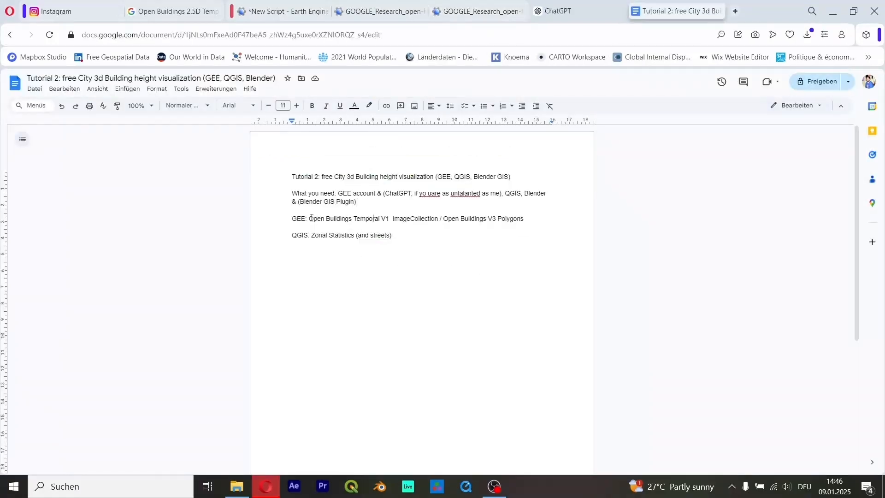
{"action": "left_click_drag", "start_coordinate": [309, 219], "coordinate": [510, 225]}
{"action": "left_click", "coordinate": [417, 219]}
{"action": "left_click", "coordinate": [443, 220]}
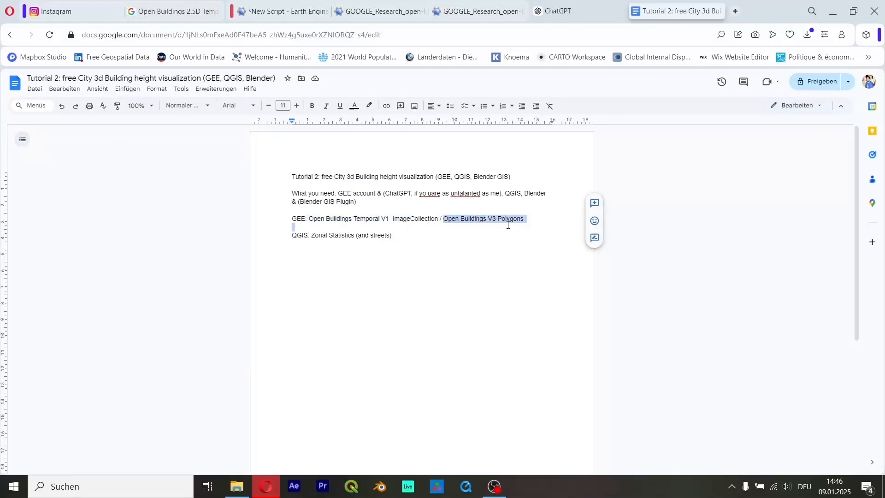
- Compare the V3 building polygons with the temporal building height raster at close range in Earth Engine
{"action": "left_click", "coordinate": [376, 11]}
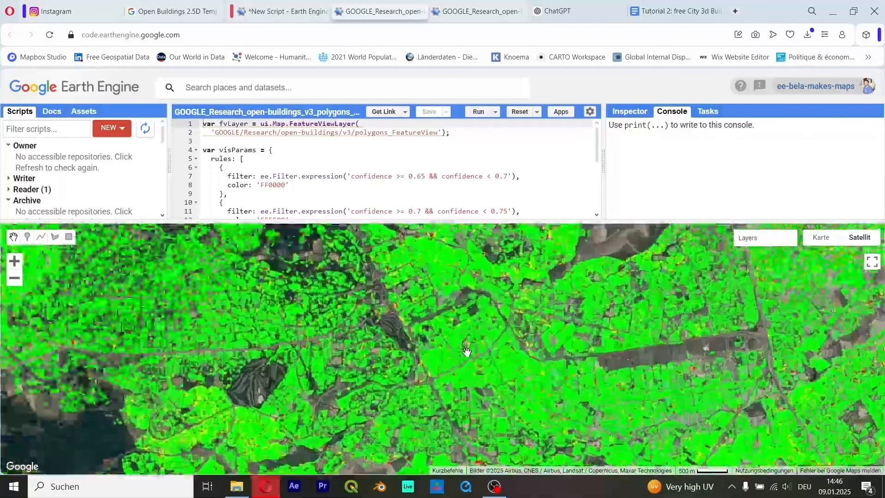
{"action": "scroll", "coordinate": [462, 339], "scroll_direction": "up", "scroll_amount": 3}
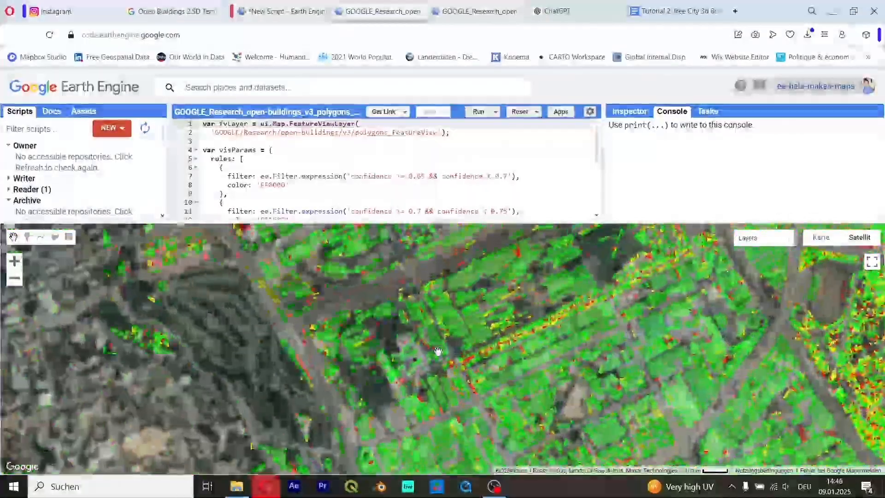
{"action": "left_click", "coordinate": [480, 11]}
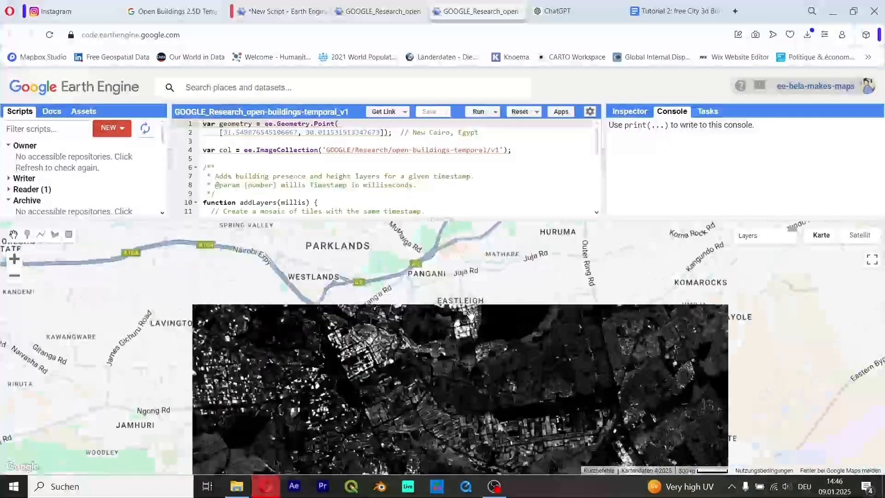
{"action": "scroll", "coordinate": [430, 334], "scroll_direction": "up", "scroll_amount": 3}
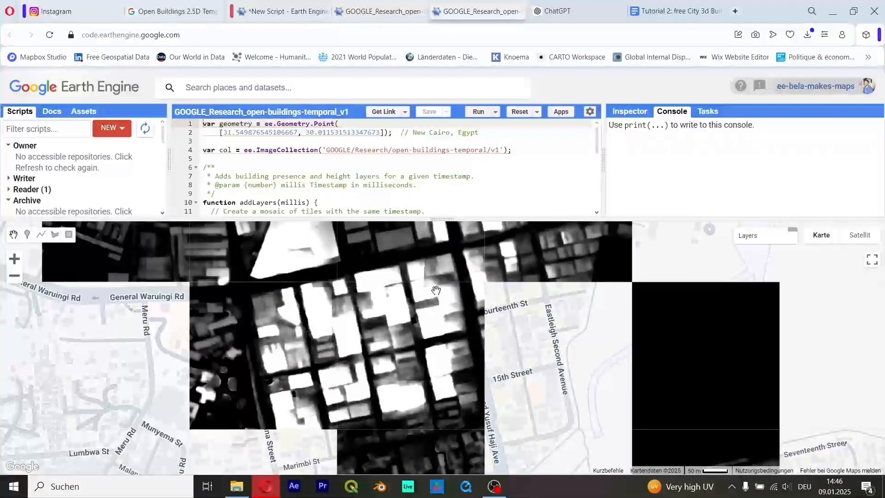
{"action": "scroll", "coordinate": [439, 311], "scroll_direction": "up", "scroll_amount": 2}
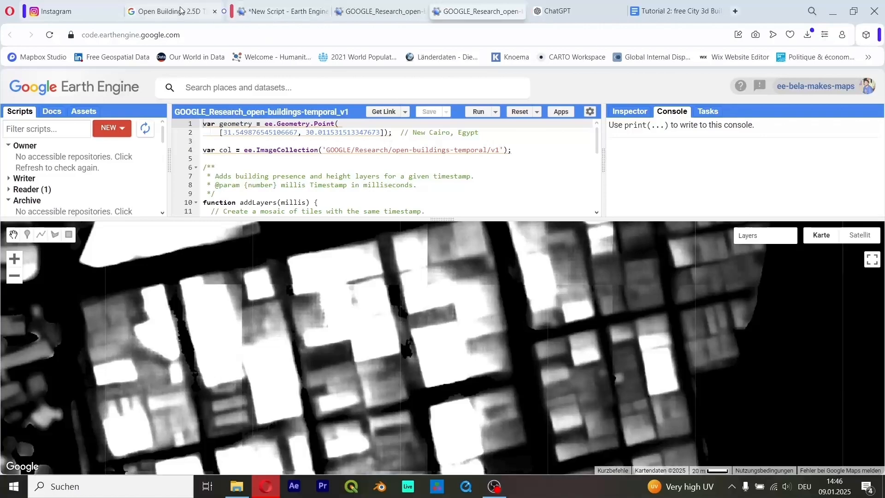
- Look through the images of the Dar es Salaam building height post on Instagram
{"action": "left_click", "coordinate": [90, 16]}
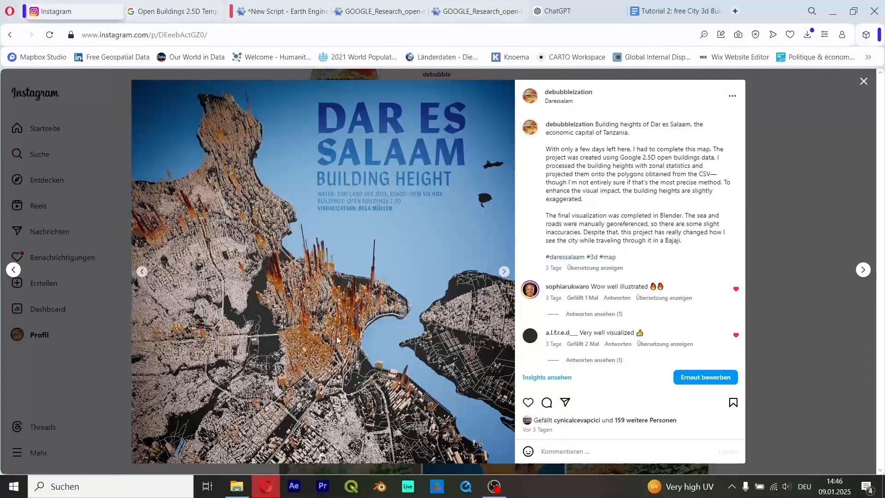
{"action": "left_click", "coordinate": [505, 272]}
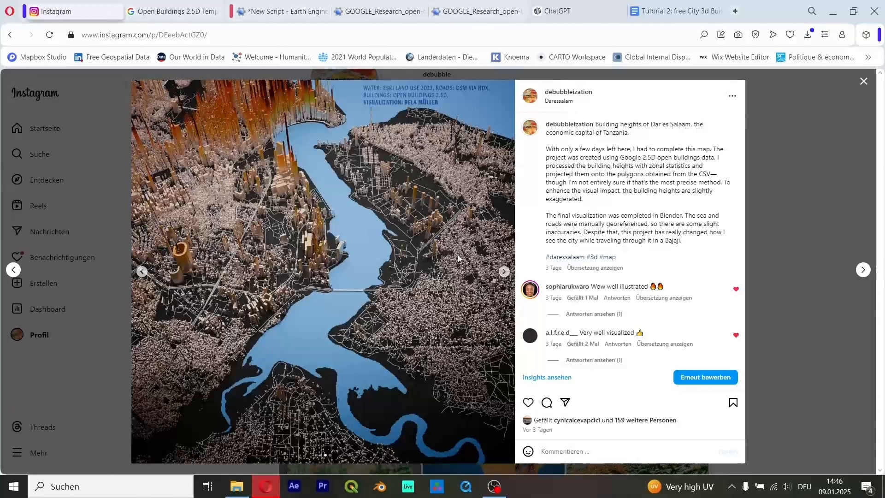
{"action": "left_click", "coordinate": [503, 271]}
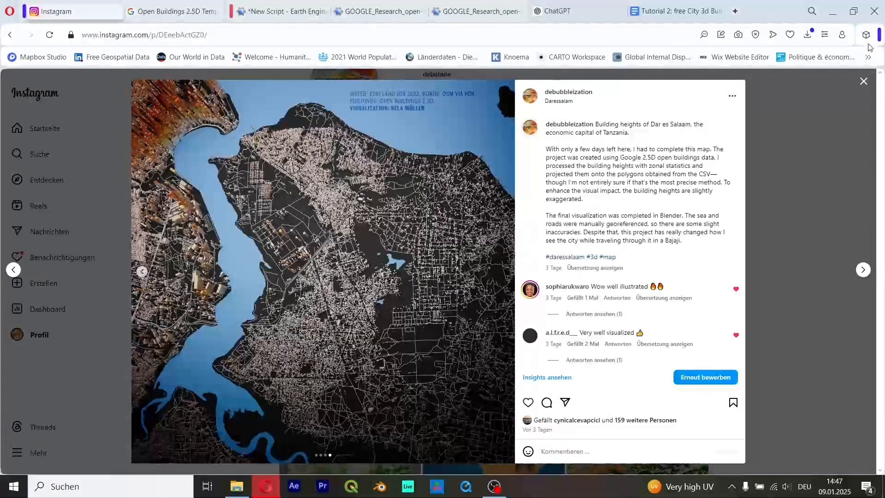
- Look over the new Earth Engine script's building height code and close the two GOOGLE_Research example scripts
{"action": "left_click", "coordinate": [296, 13]}
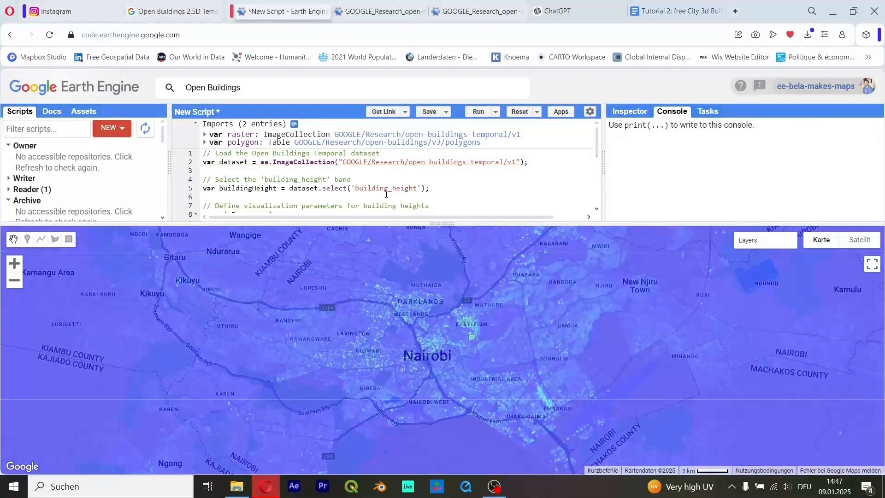
{"action": "scroll", "coordinate": [386, 194], "scroll_direction": "down", "scroll_amount": 5}
{"action": "scroll", "coordinate": [401, 183], "scroll_direction": "up", "scroll_amount": 5}
{"action": "left_click", "coordinate": [463, 2]}
{"action": "left_click", "coordinate": [367, 5]}
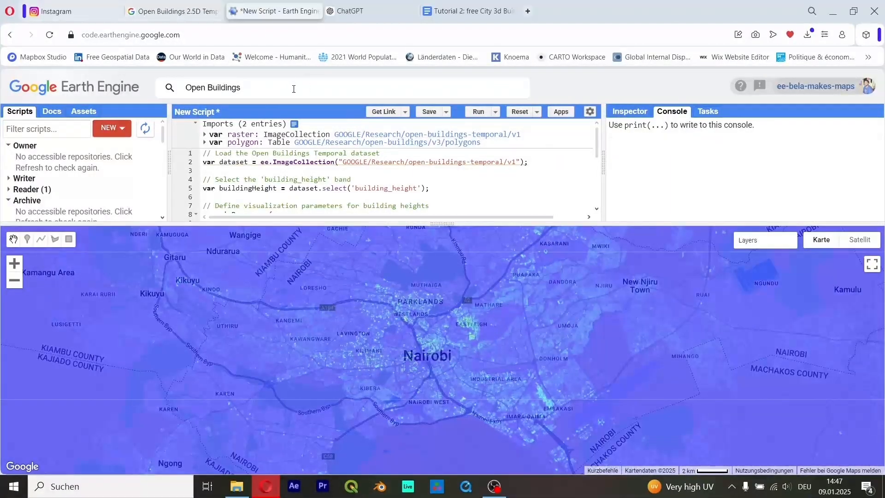
- Check the "Open Buildings" dataset suggestions in Earth Engine against the script's imports and view the height layer around Nairobi
{"action": "left_click", "coordinate": [294, 89]}
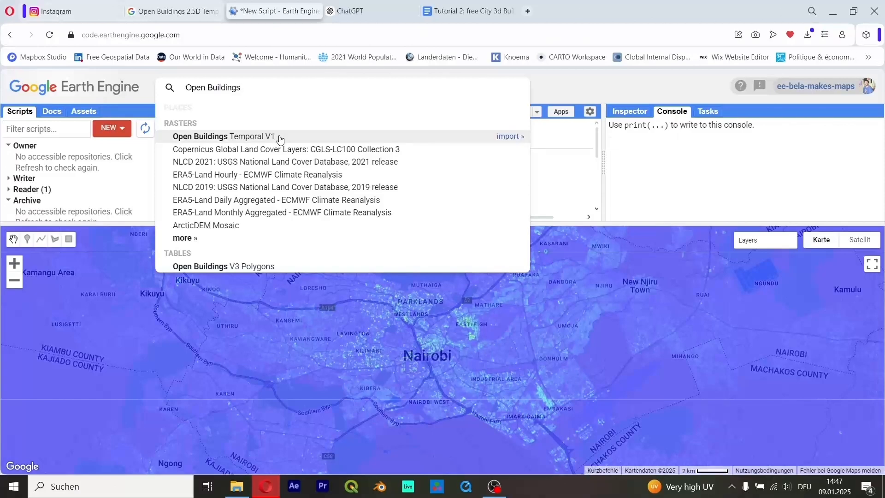
{"action": "left_click", "coordinate": [319, 319]}
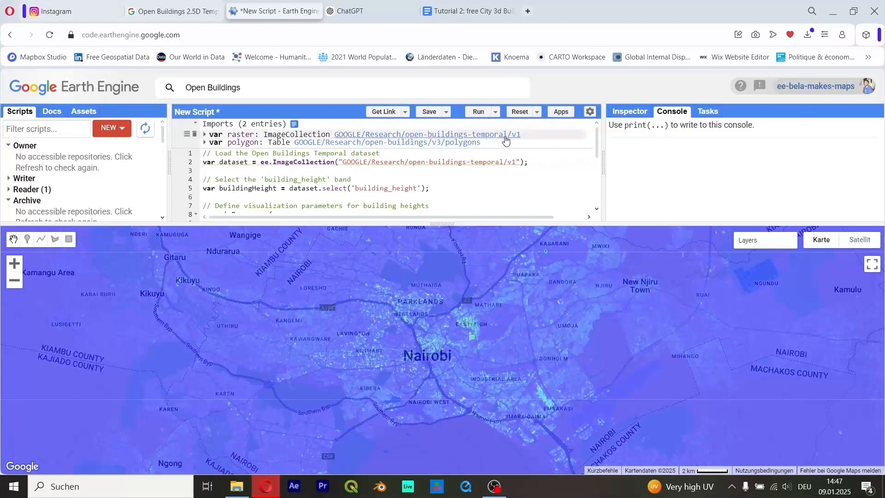
{"action": "scroll", "coordinate": [524, 309], "scroll_direction": "down", "scroll_amount": 1}
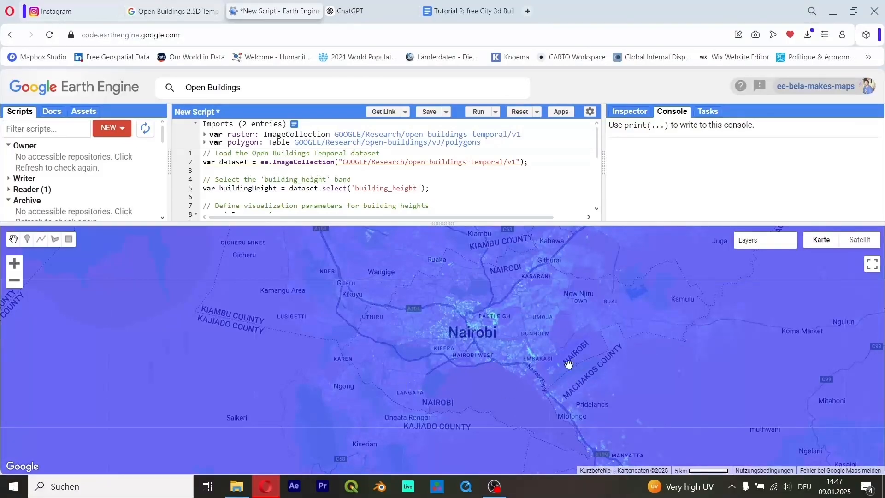
{"action": "left_click_drag", "start_coordinate": [570, 365], "coordinate": [537, 379]}
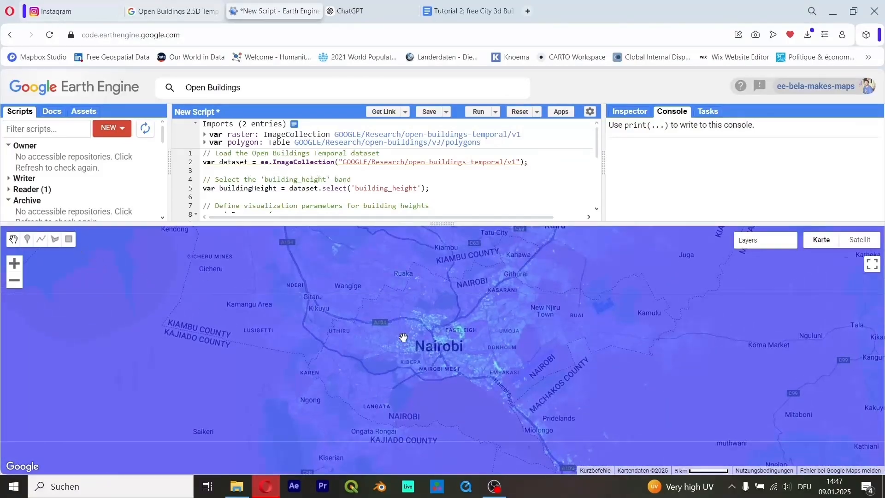
{"action": "scroll", "coordinate": [399, 337], "scroll_direction": "down", "scroll_amount": 1}
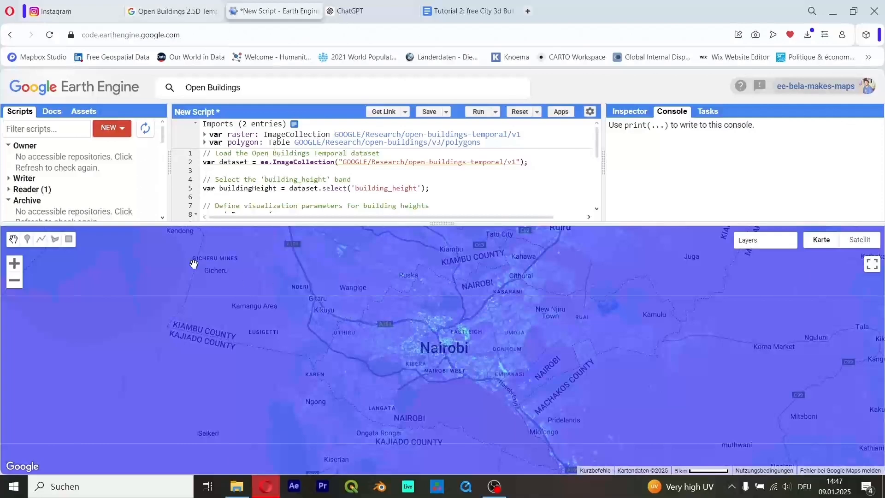
{"action": "left_click", "coordinate": [69, 239]}
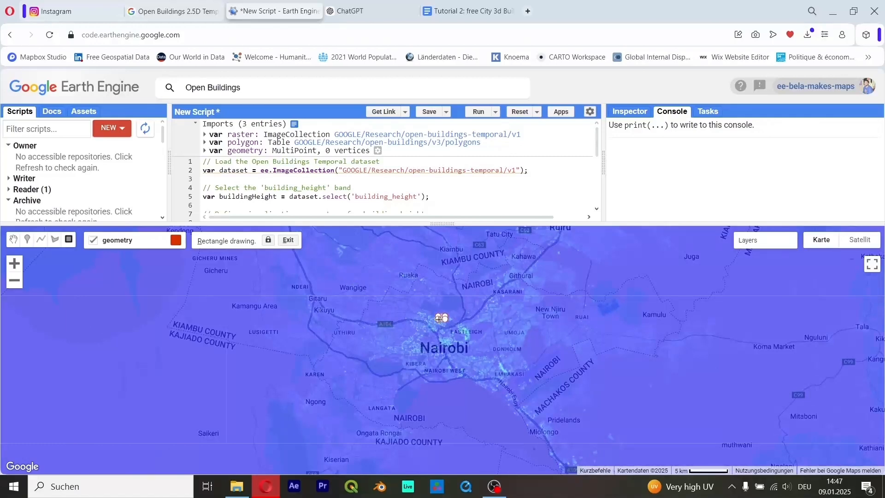
{"action": "key", "text": "Escape"}
- Raise the Building Height layer's opacity to full on the map around Nairobi
{"action": "mouse_move", "coordinate": [438, 318]}
{"action": "left_mouse_down"}
{"action": "mouse_move", "coordinate": [383, 324]}
{"action": "mouse_move", "coordinate": [396, 322]}
{"action": "left_mouse_up"}
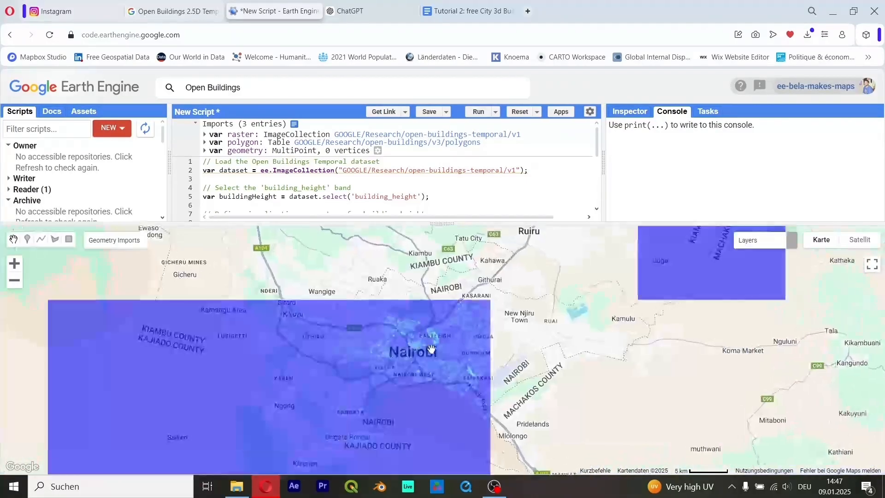
{"action": "mouse_move", "coordinate": [739, 247]}
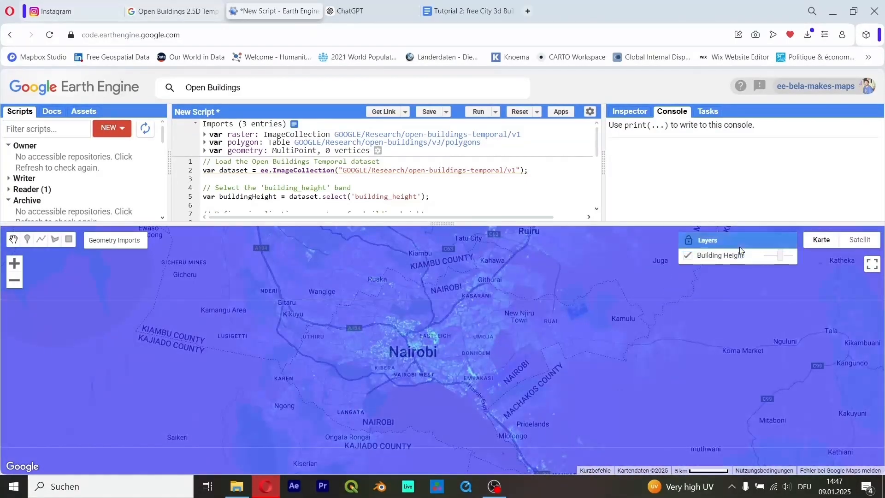
{"action": "left_click_drag", "start_coordinate": [783, 258], "coordinate": [794, 256]}
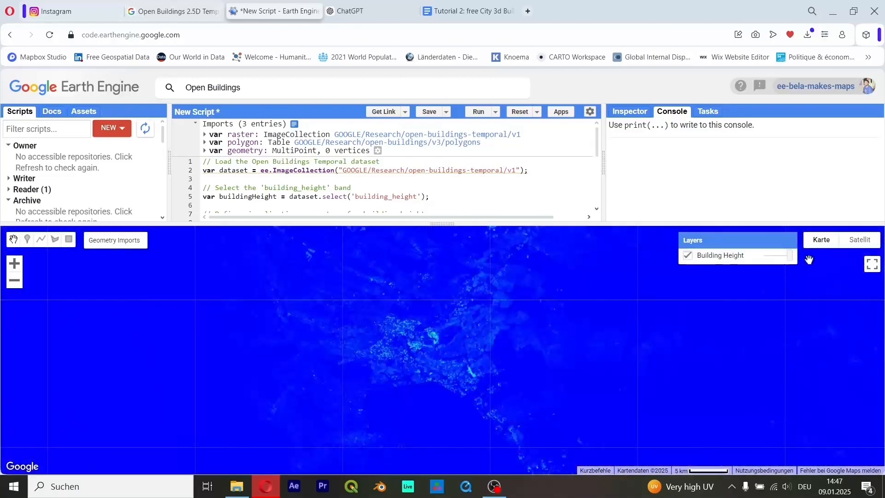
- Draw a rectangle geometry covering the built-up area of Nairobi and rename it AOI
{"action": "scroll", "coordinate": [539, 366], "scroll_direction": "down", "scroll_amount": 1}
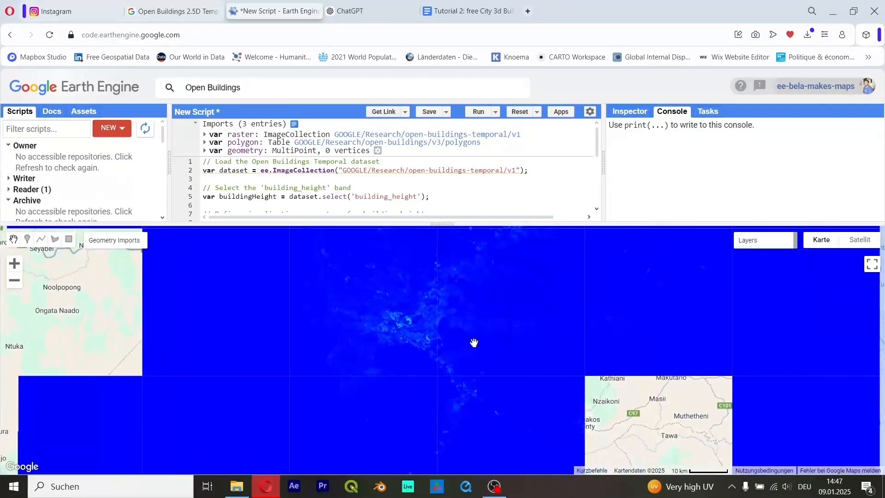
{"action": "scroll", "coordinate": [474, 342], "scroll_direction": "up", "scroll_amount": 1}
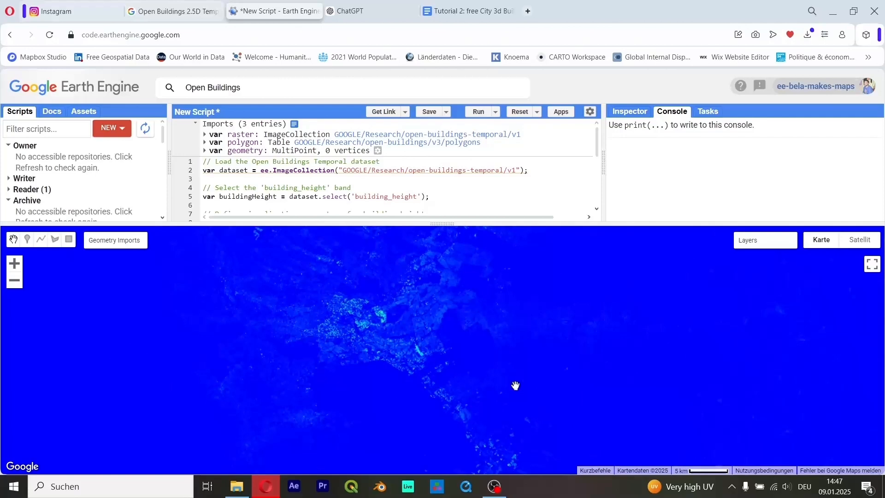
{"action": "left_click_drag", "start_coordinate": [432, 285], "coordinate": [474, 286]}
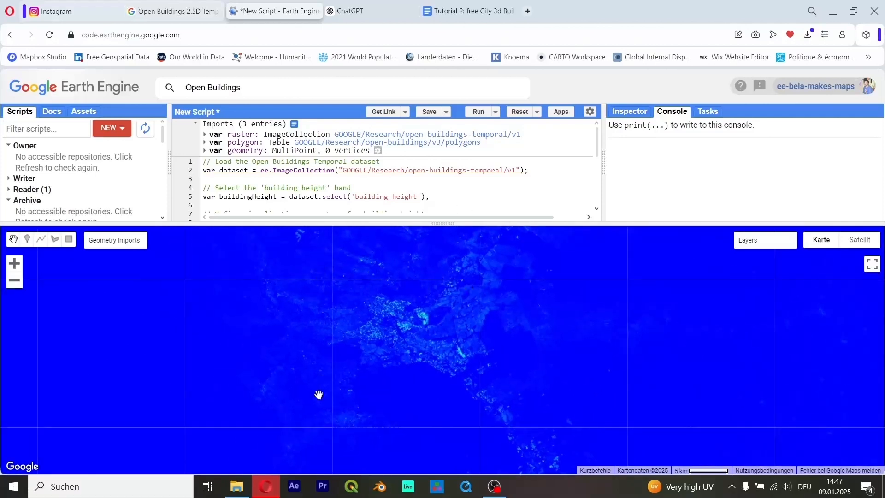
{"action": "left_click", "coordinate": [69, 239]}
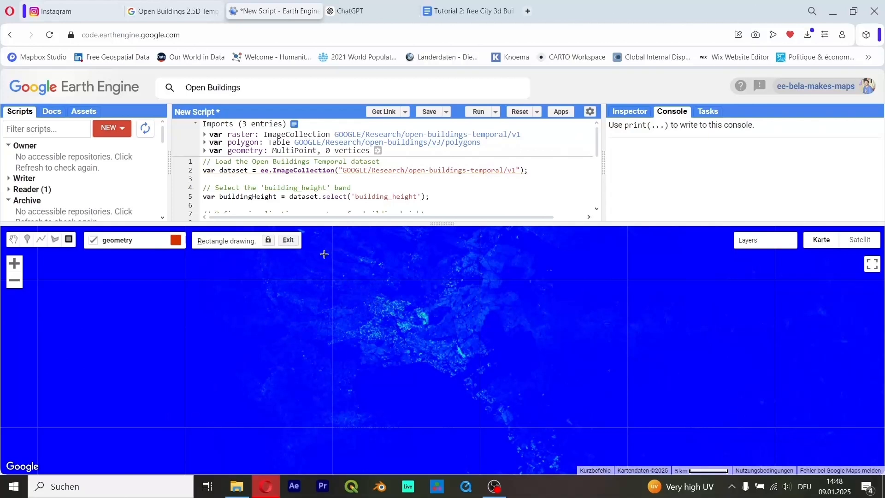
{"action": "left_click_drag", "start_coordinate": [324, 254], "coordinate": [531, 438]}
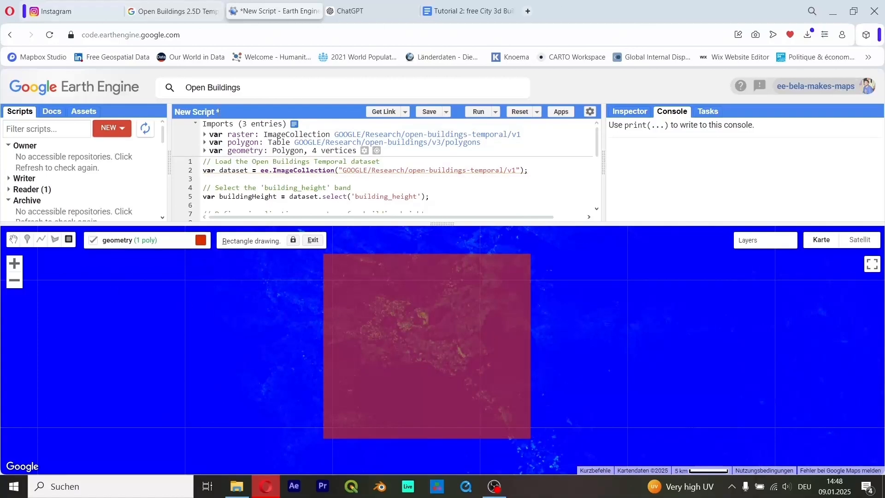
{"action": "left_click", "coordinate": [240, 151]}
{"action": "type", "text": "AOI"}
{"action": "key", "text": "Return"}
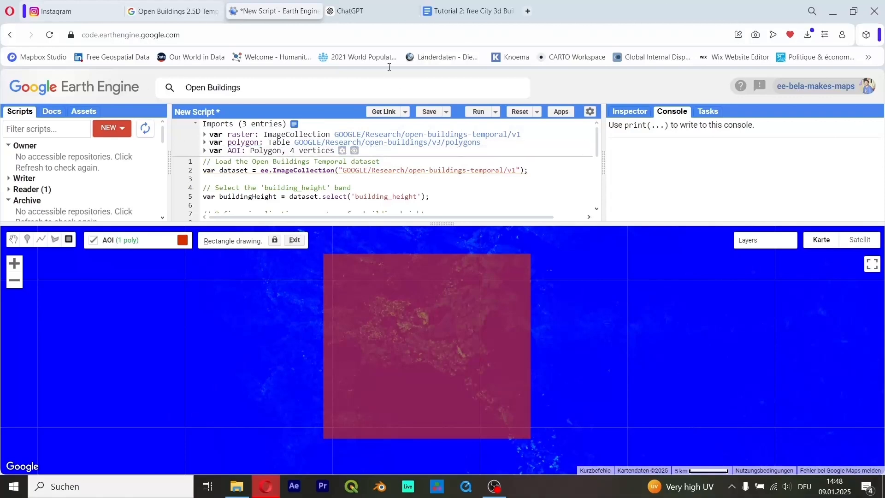
- Look over the end of ChatGPT's answer about the building height script and return to the Earth Engine script
{"action": "left_click", "coordinate": [353, 11]}
{"action": "scroll", "coordinate": [516, 380], "scroll_direction": "up", "scroll_amount": 5}
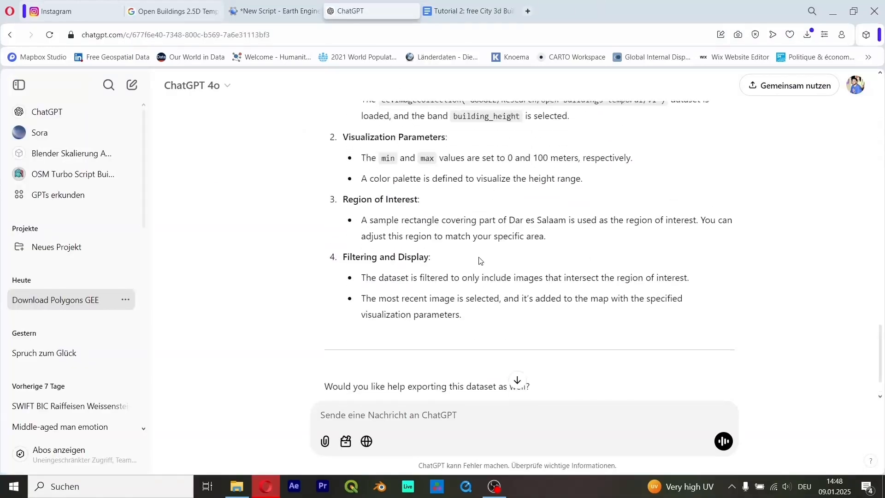
{"action": "scroll", "coordinate": [485, 295], "scroll_direction": "down", "scroll_amount": 5}
{"action": "left_click", "coordinate": [289, 6]}
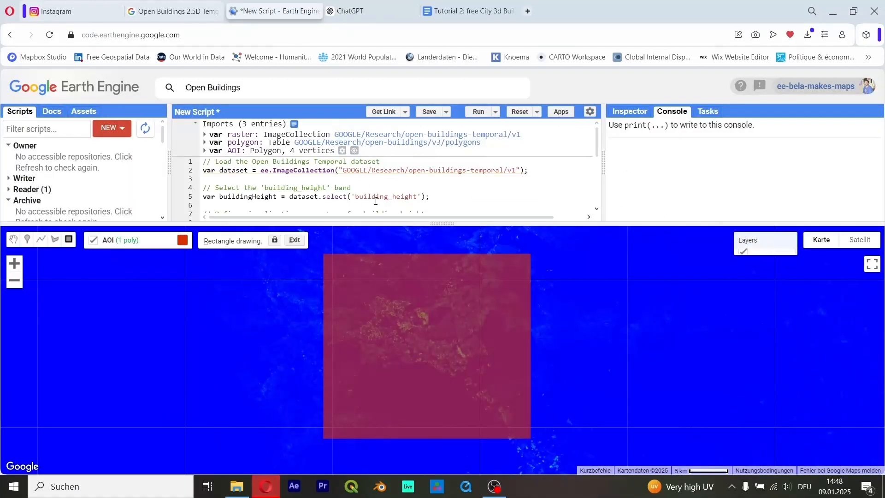
- Examine the building_height band's description, range and units in the Open Buildings Temporal V1 dataset details
{"action": "left_click", "coordinate": [376, 134]}
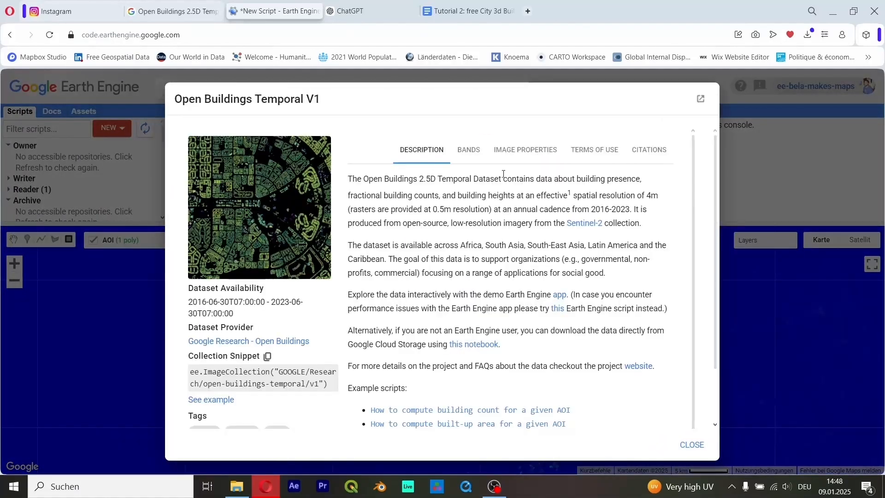
{"action": "left_click", "coordinate": [468, 149]}
{"action": "scroll", "coordinate": [395, 322], "scroll_direction": "down", "scroll_amount": 2}
{"action": "left_click_drag", "start_coordinate": [413, 309], "coordinate": [663, 329]}
{"action": "left_click", "coordinate": [419, 315]}
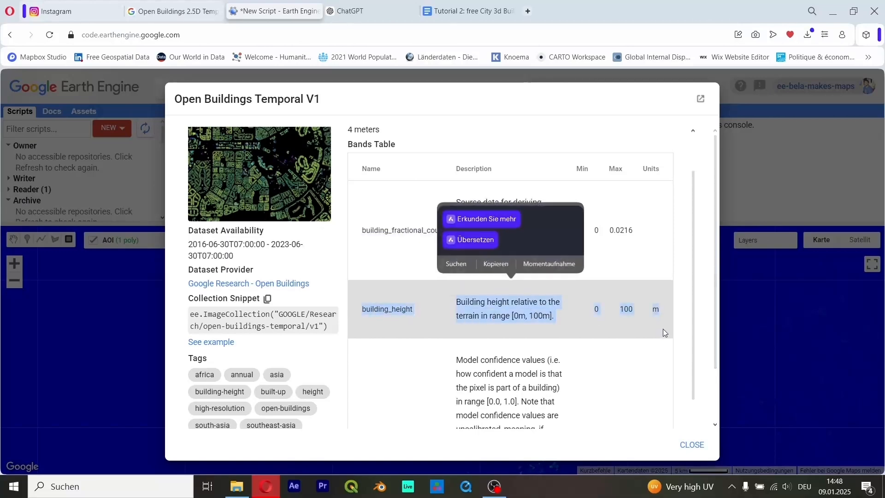
{"action": "left_click", "coordinate": [694, 444]}
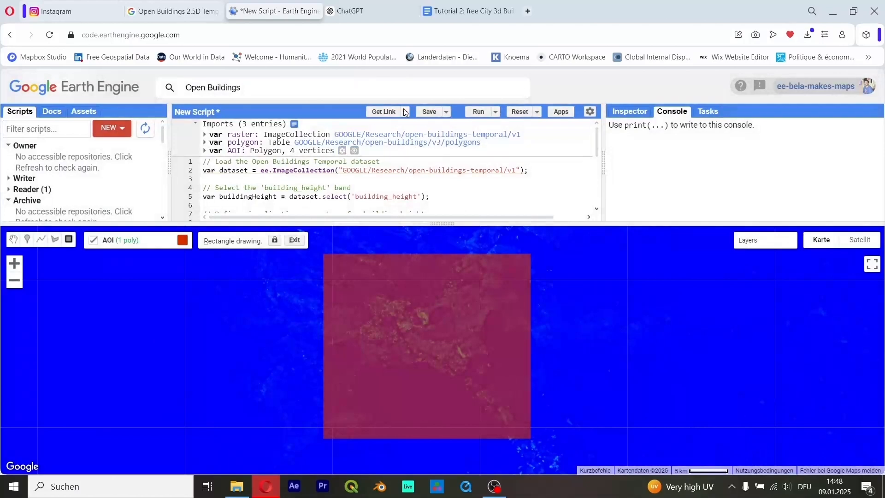
- Switch to ChatGPT and begin a message with "Hi i Have to datasets in the google earth engine."
{"action": "left_click", "coordinate": [350, 11]}
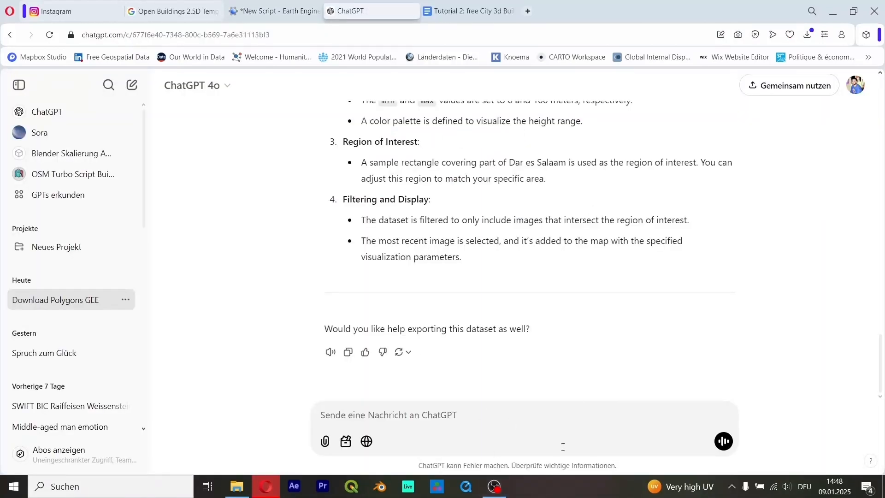
{"action": "type", "text": "Hi i Ha"}
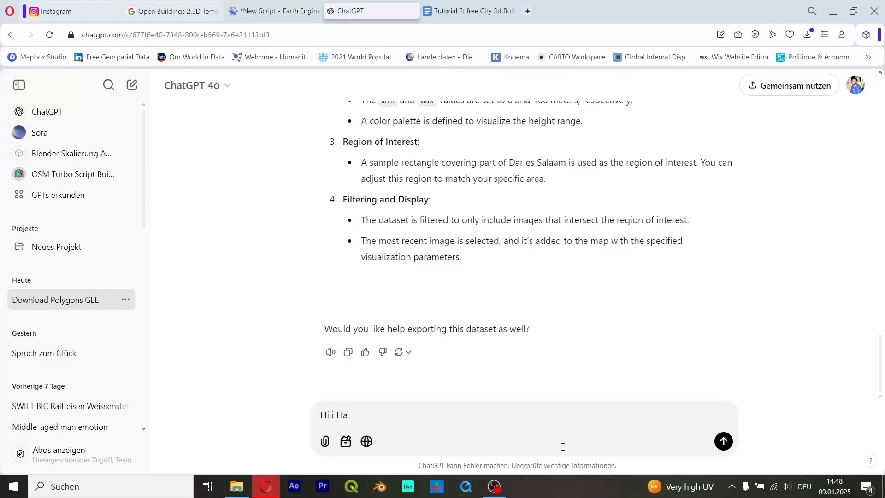
{"action": "type", "text": "ve"}
{"action": "key", "text": "BackSpace"}
{"action": "type", "text": "ve to datasets in the g"}
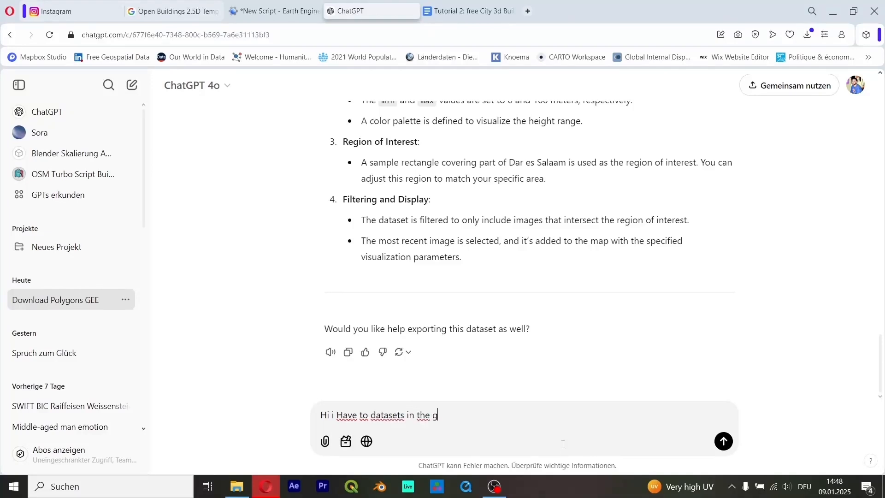
{"action": "type", "text": "oogle earth eng"}
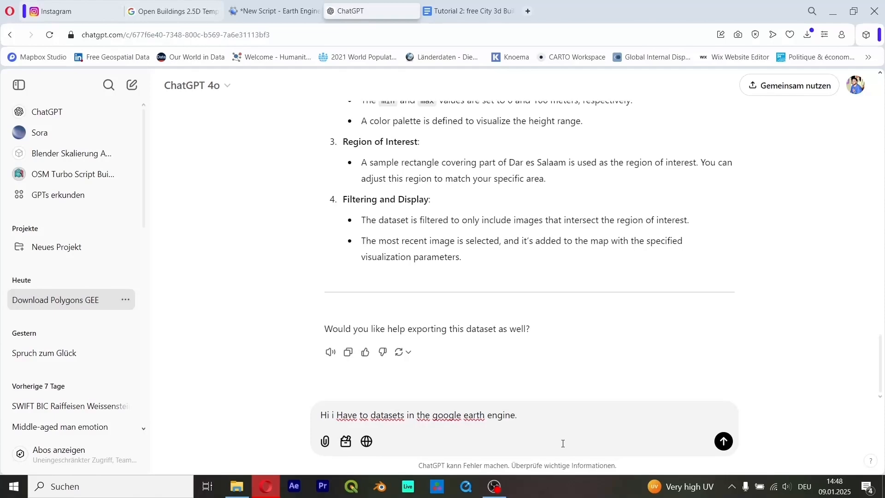
{"action": "type", "text": "ine."}
{"action": "key", "text": "shift+Return"}
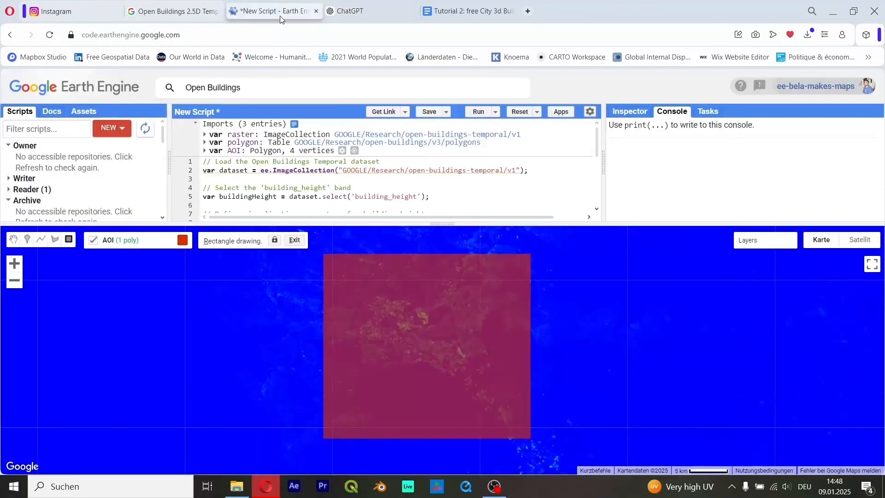
- Copy the Open Buildings Temporal V1 collection snippet from Earth Engine and paste it below the greeting in the ChatGPT message
{"action": "left_click", "coordinate": [280, 12]}
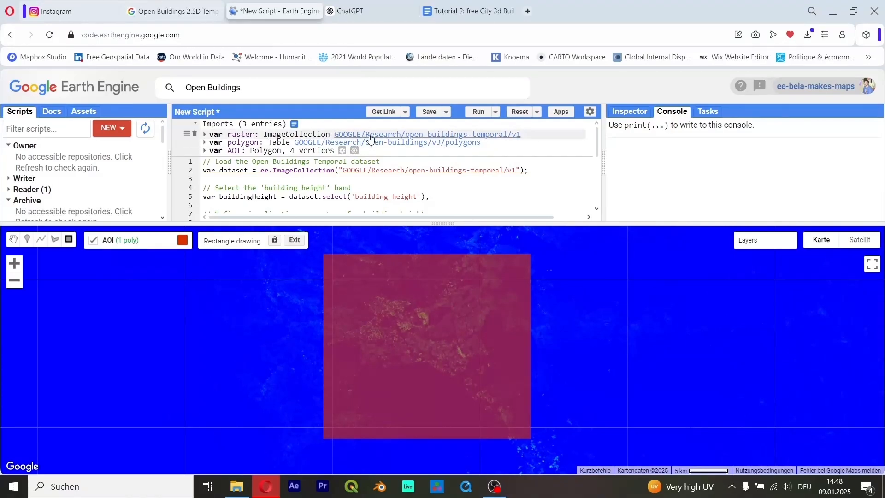
{"action": "left_click", "coordinate": [347, 135]}
{"action": "left_click", "coordinate": [267, 356]}
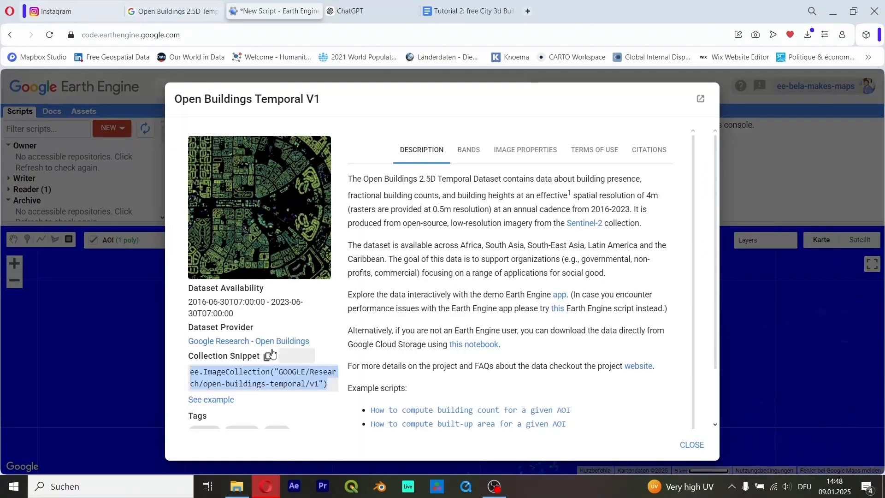
{"action": "left_click", "coordinate": [330, 14]}
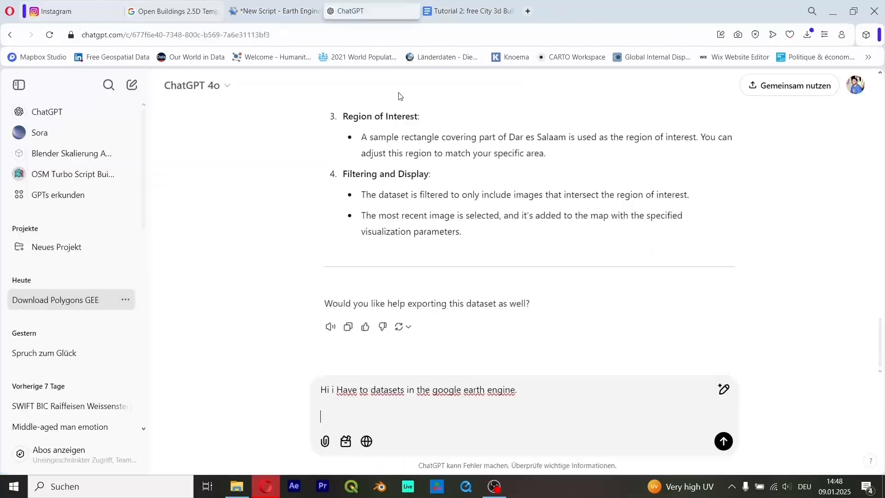
{"action": "left_click", "coordinate": [456, 413]}
{"action": "key", "text": "ctrl+v"}
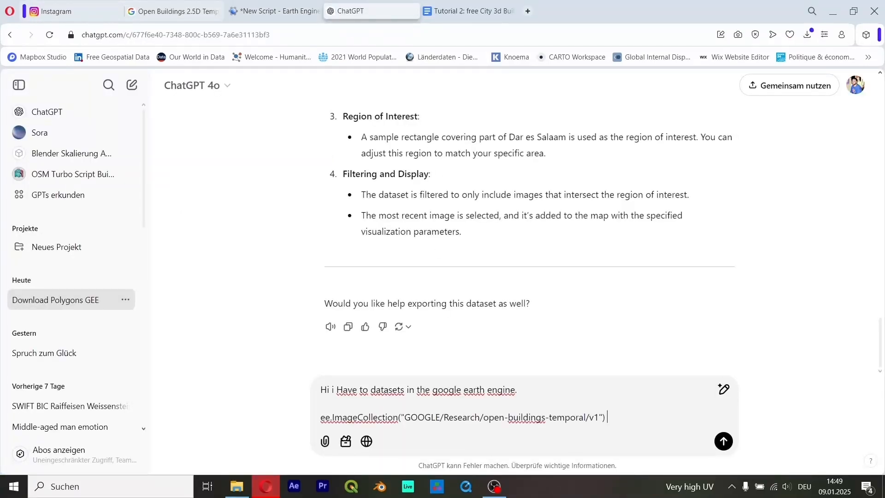
- Describe the pasted collection in the message as "a raster for the building height, with the band"
{"action": "type", "text": "a raster for th"}
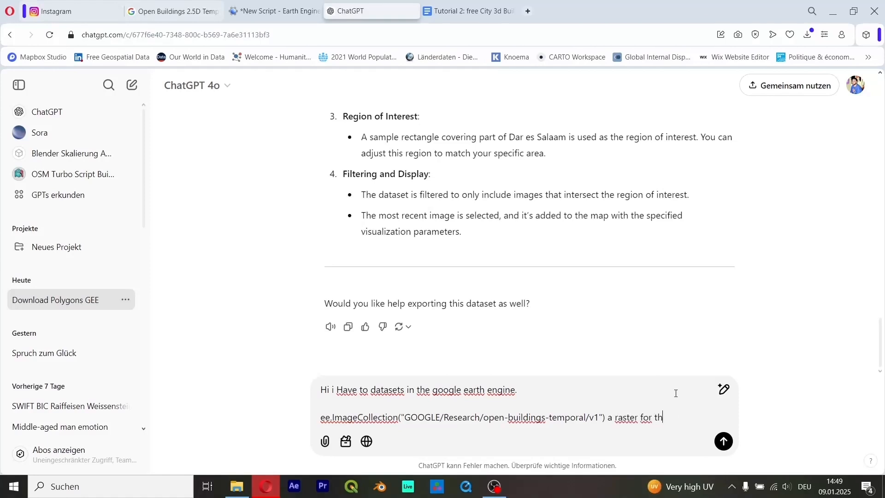
{"action": "type", "text": "e build"}
{"action": "key", "text": "BackSpace"}
{"action": "type", "text": "lding height"}
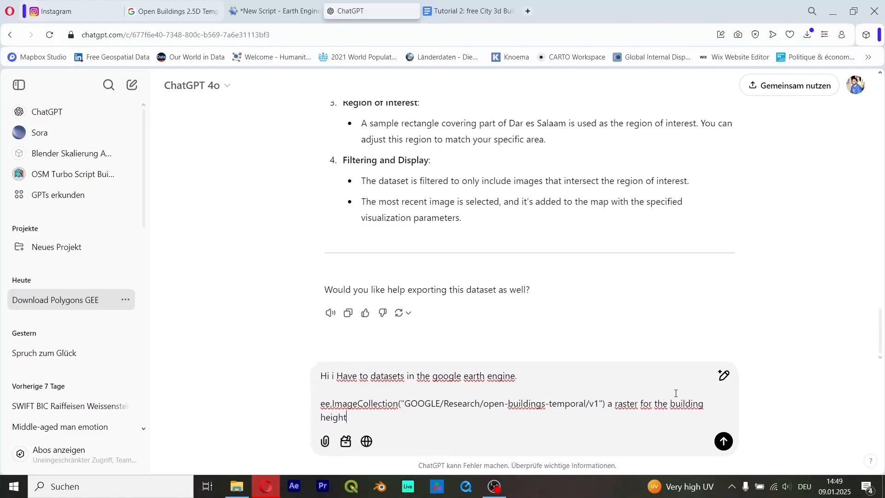
{"action": "type", "text": ", with the band"}
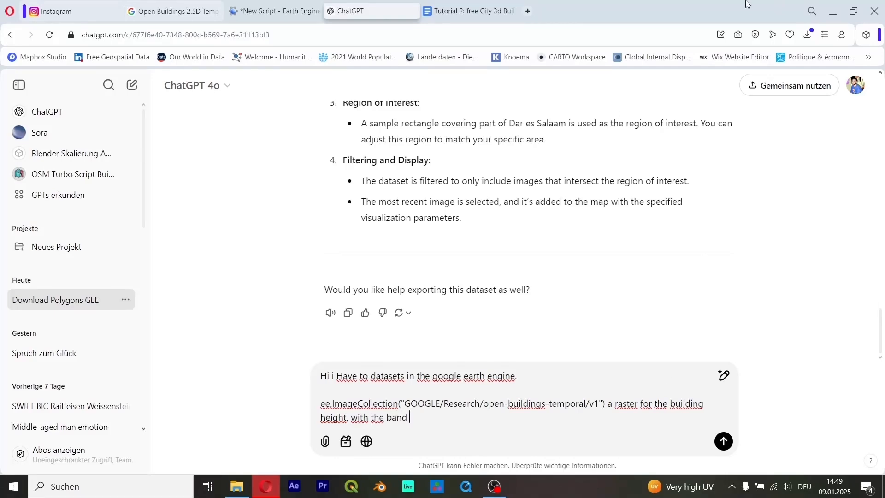
- Copy the building_height row from the dataset's bands table in Earth Engine and paste it at the end of the ChatGPT message
{"action": "left_click", "coordinate": [241, 16]}
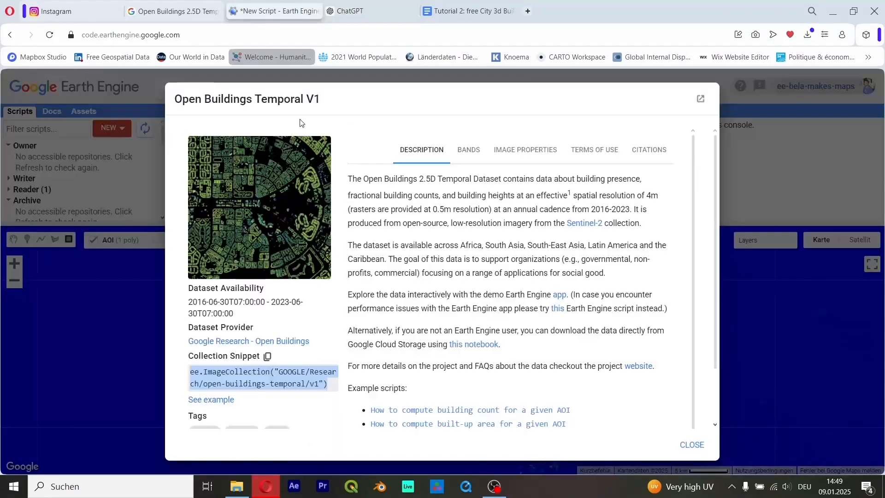
{"action": "left_click", "coordinate": [474, 151]}
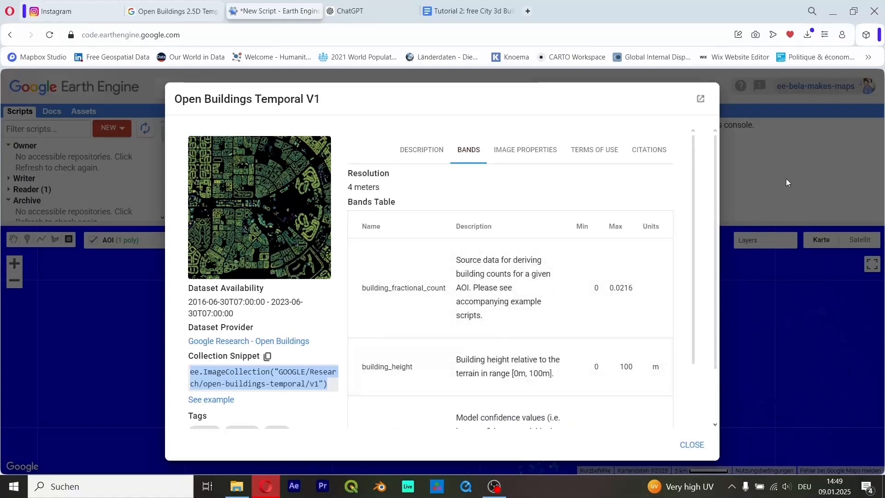
{"action": "left_click_drag", "start_coordinate": [374, 363], "coordinate": [665, 377]}
{"action": "key", "text": "ctrl+c"}
{"action": "left_click", "coordinate": [350, 11]}
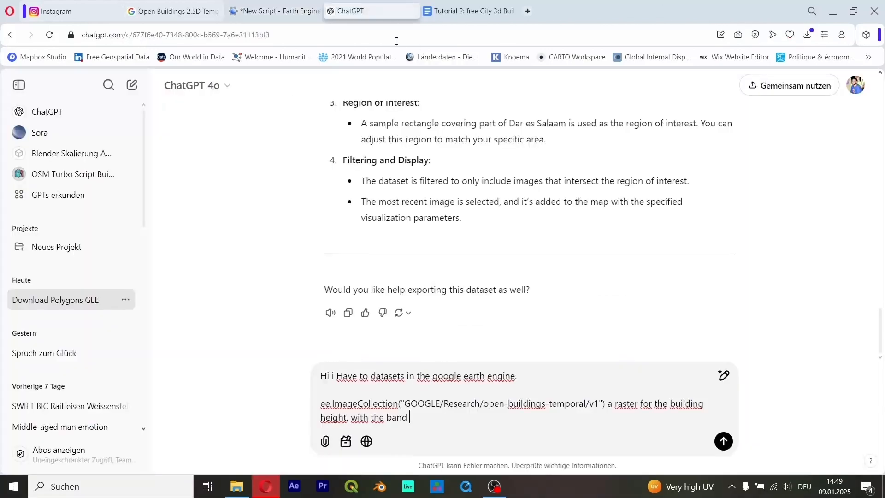
{"action": "key", "text": "ctrl+v"}
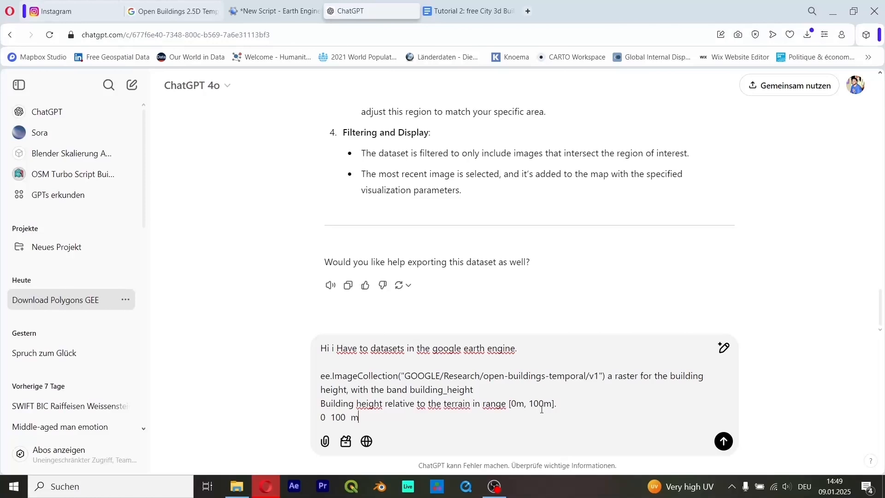
- Add "which I want to download as a Geotiff" and, in a new paragraph, "And polygons:" to the ChatGPT message
{"action": "key", "text": "shift+Return"}
{"action": "key", "text": "shift+Return"}
{"action": "type", "text": "which"}
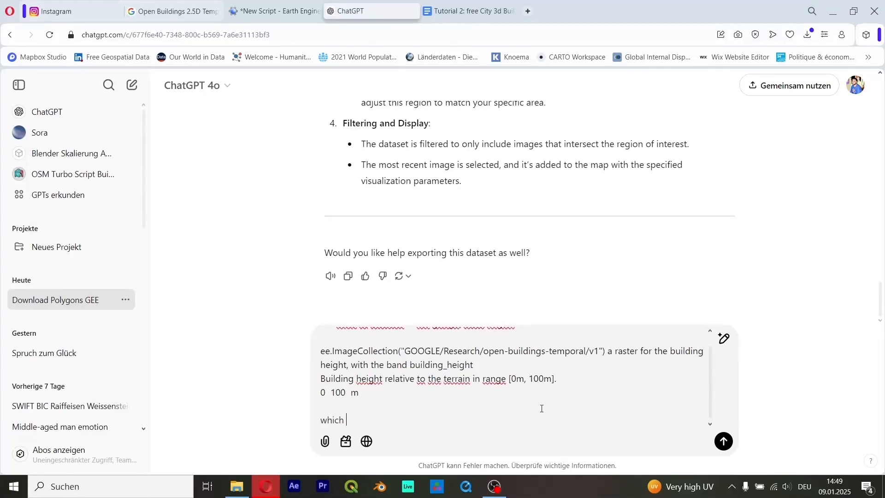
{"action": "type", "text": " I want to download e"}
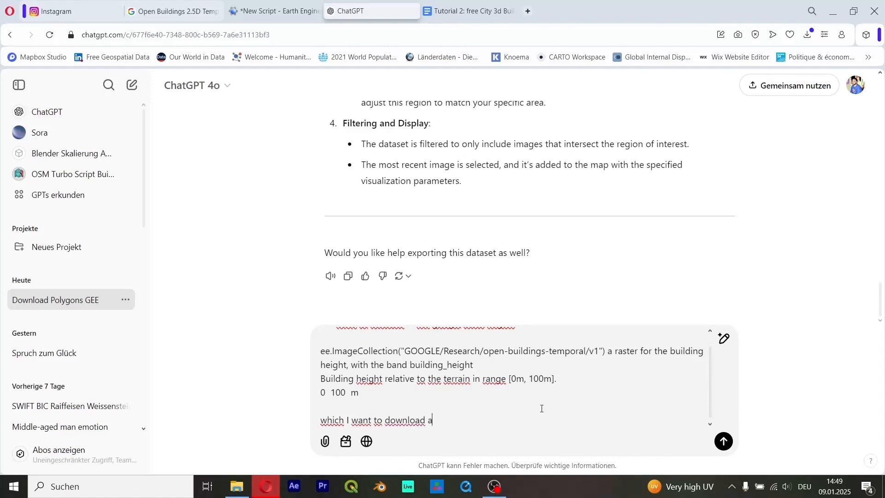
{"action": "type", "text": "s a Geotiff"}
{"action": "key", "text": "shift+Return"}
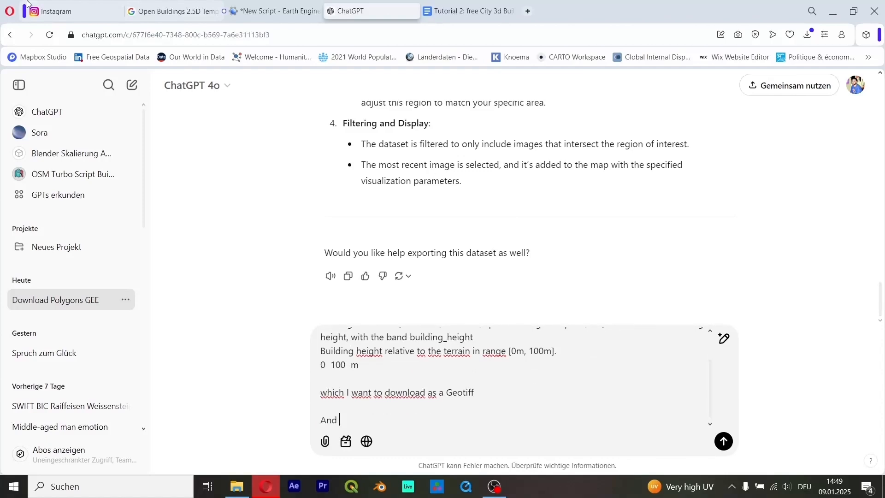
{"action": "type", "text": "And polygons"}
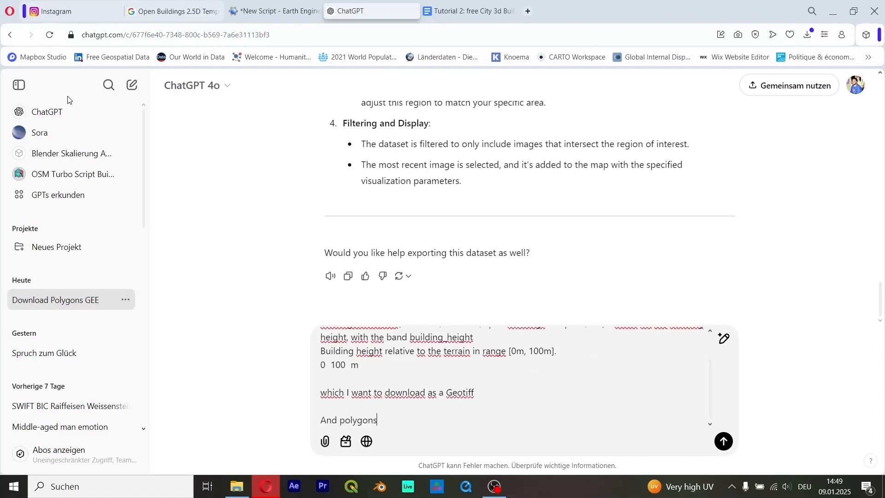
{"action": "type", "text": ":"}
{"action": "key", "text": "shift+Return"}
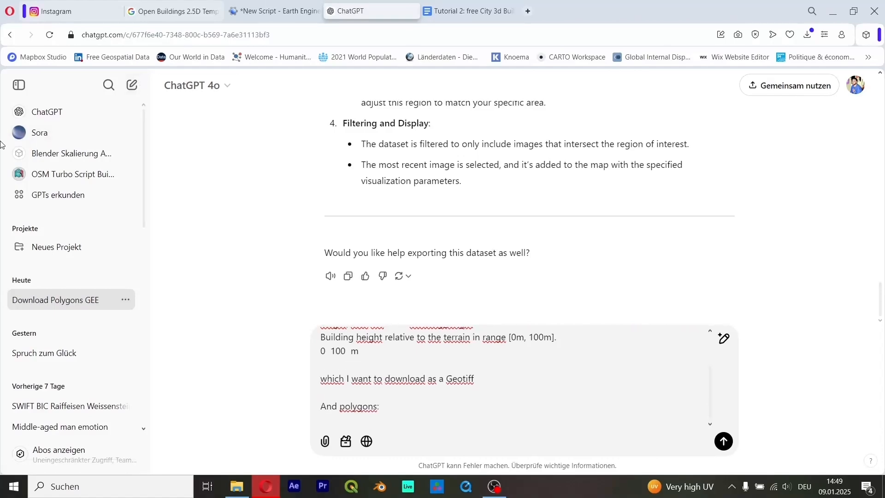
- Copy the Open Buildings V3 Polygons collection snippet from Earth Engine and paste it under "And polygons:" in the ChatGPT message
{"action": "left_click", "coordinate": [275, 12]}
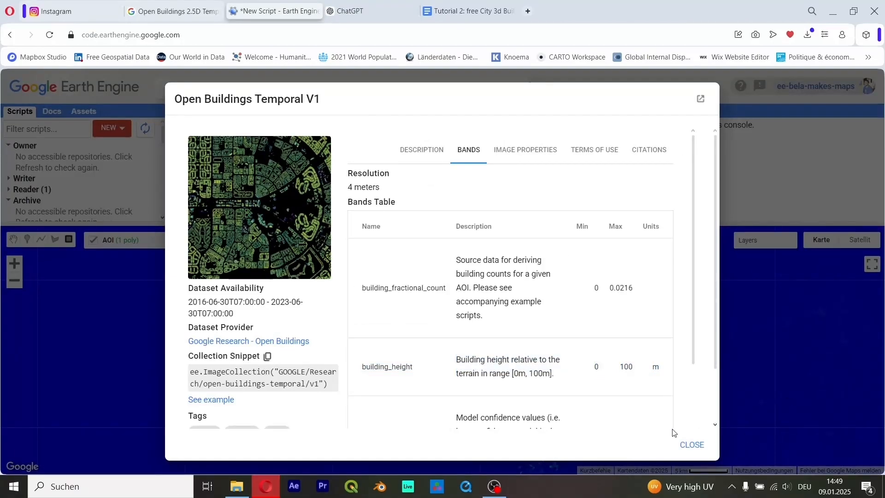
{"action": "left_click", "coordinate": [690, 445]}
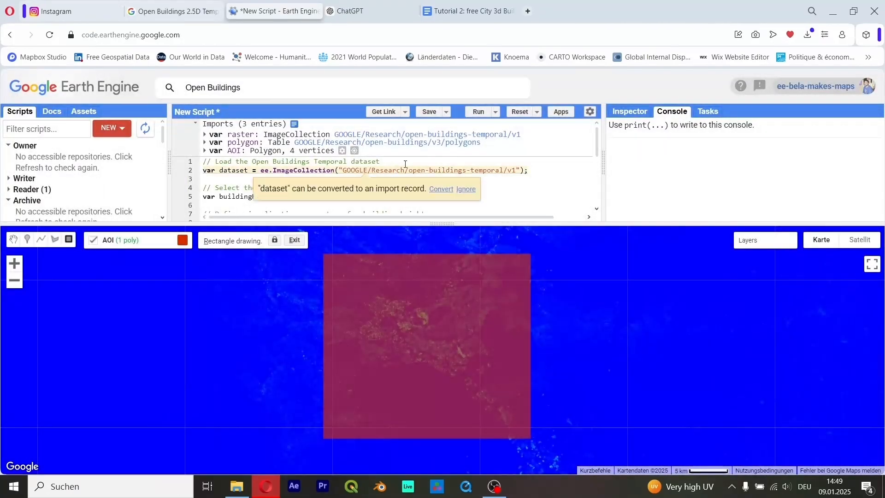
{"action": "left_click", "coordinate": [421, 143]}
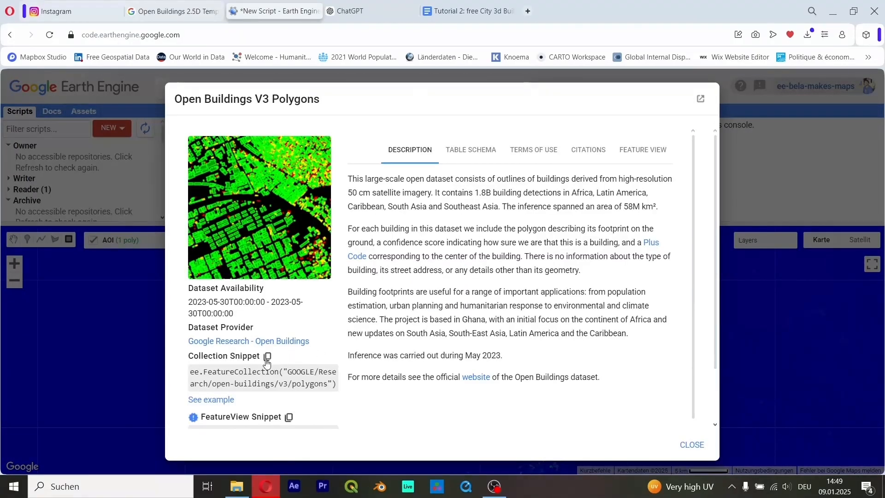
{"action": "scroll", "coordinate": [276, 362], "scroll_direction": "down", "scroll_amount": 1}
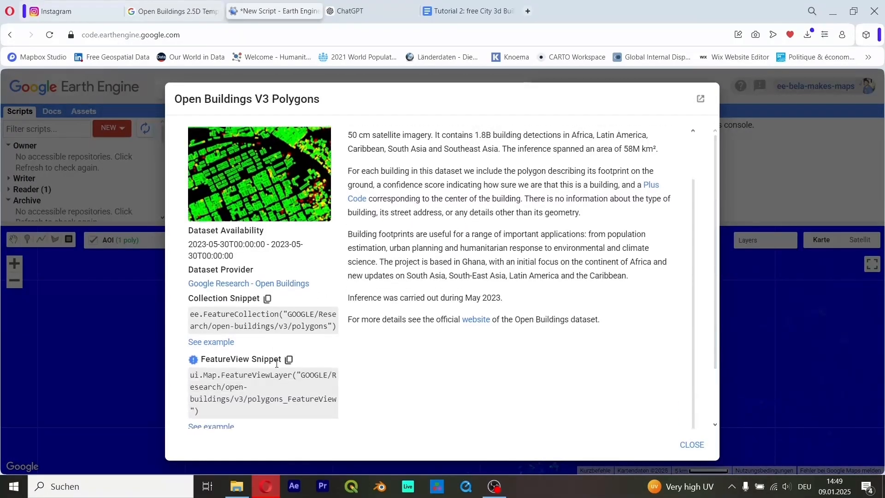
{"action": "left_click", "coordinate": [268, 299]}
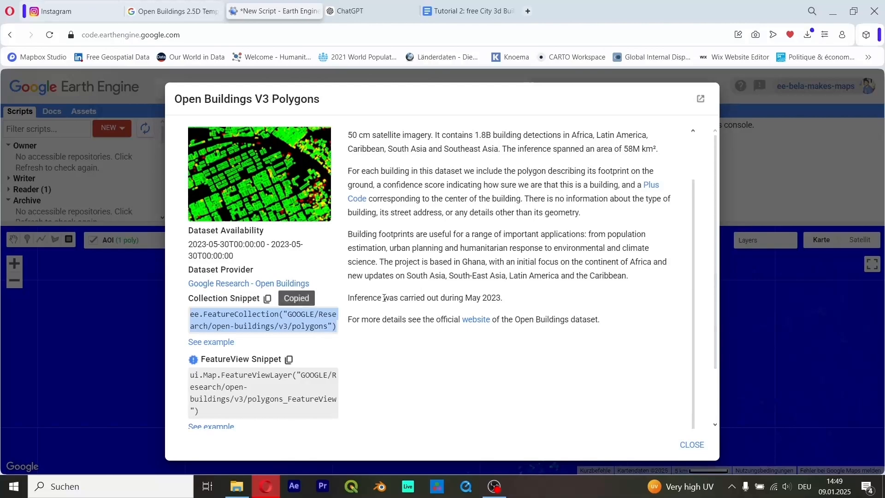
{"action": "left_click", "coordinate": [364, 10]}
{"action": "key", "text": "ctrl+v"}
{"action": "key", "text": "shift+Return"}
{"action": "key", "text": "shift+Return"}
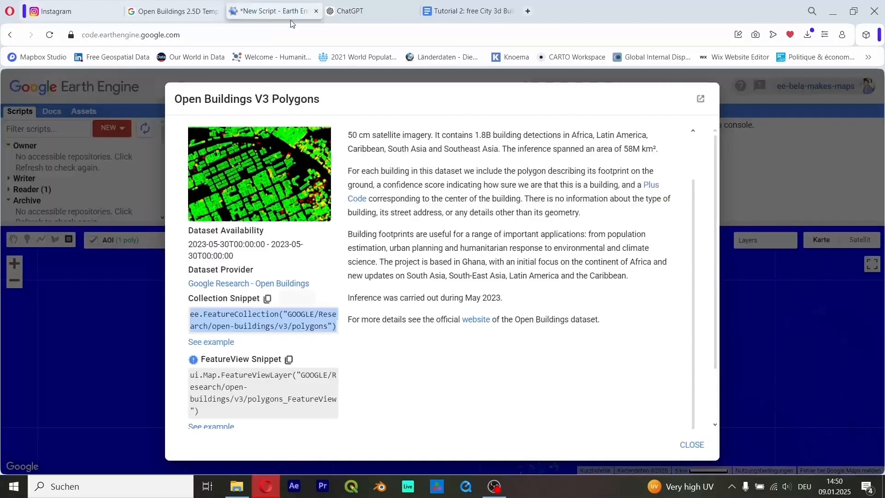
- Review the Open Buildings V3 Polygons dataset details in Earth Engine and close them
{"action": "left_click", "coordinate": [275, 10]}
{"action": "scroll", "coordinate": [550, 250], "scroll_direction": "up", "scroll_amount": 2}
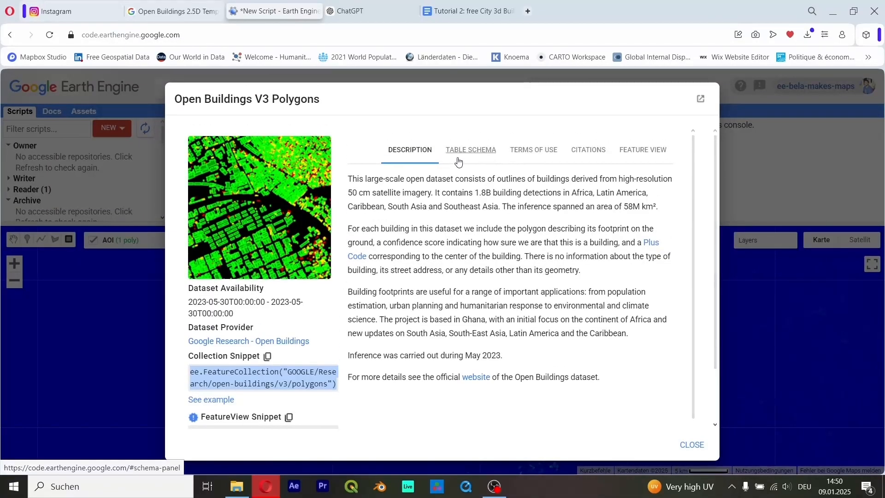
{"action": "left_click", "coordinate": [511, 219]}
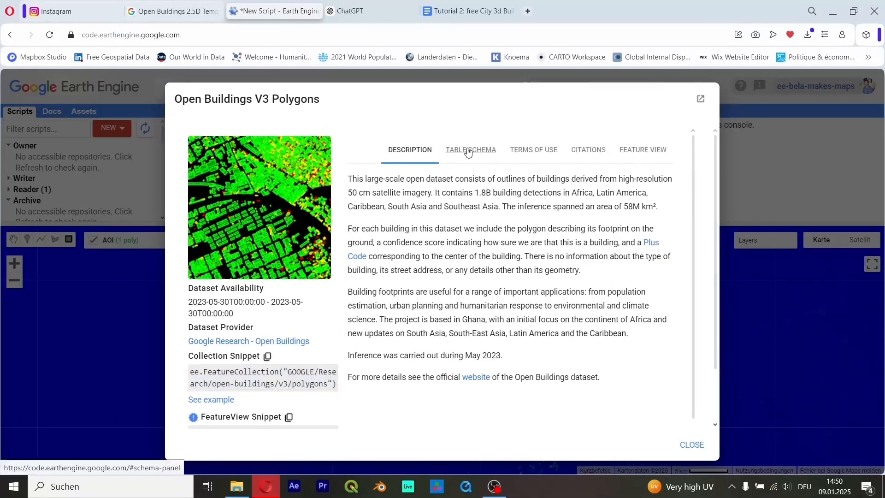
{"action": "scroll", "coordinate": [622, 217], "scroll_direction": "down", "scroll_amount": 2}
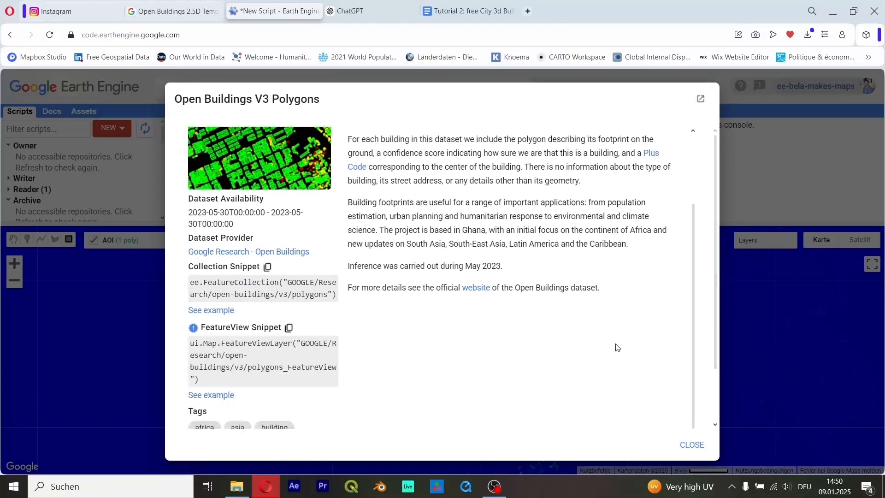
{"action": "scroll", "coordinate": [333, 374], "scroll_direction": "down", "scroll_amount": 1}
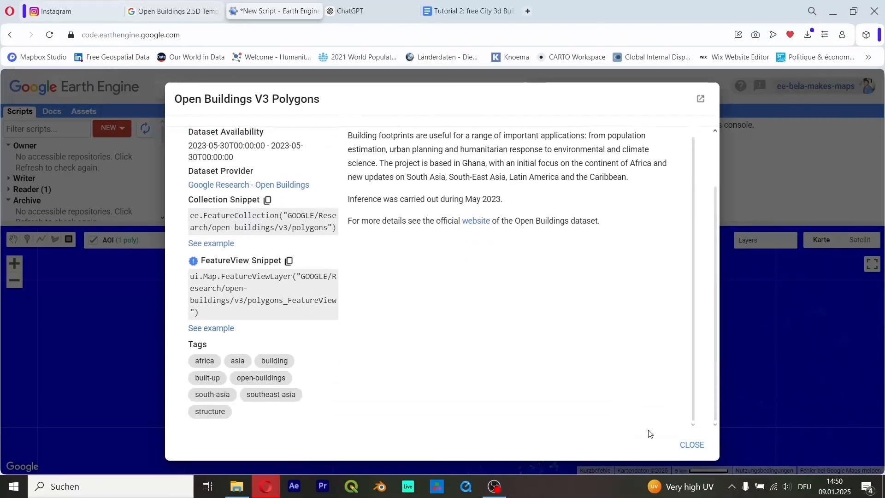
{"action": "left_click", "coordinate": [692, 445]}
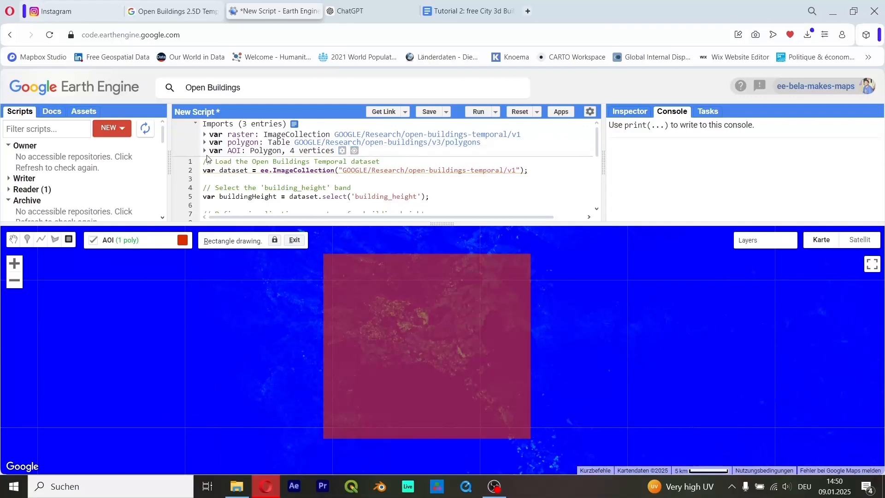
- Expand the AOI import down to its coordinate list, copy all five coordinate pairs, and return to ChatGPT
{"action": "left_click", "coordinate": [205, 151]}
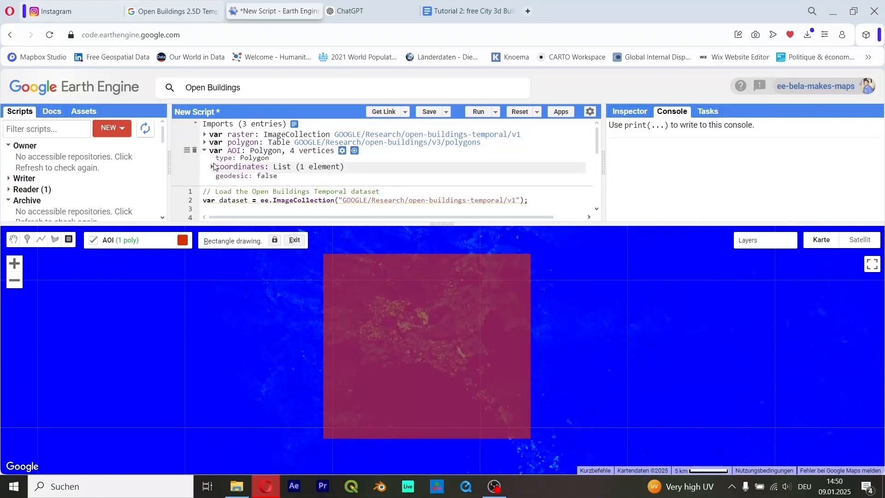
{"action": "left_click", "coordinate": [225, 168]}
{"action": "scroll", "coordinate": [226, 169], "scroll_direction": "down", "scroll_amount": 1}
{"action": "left_click", "coordinate": [222, 141]}
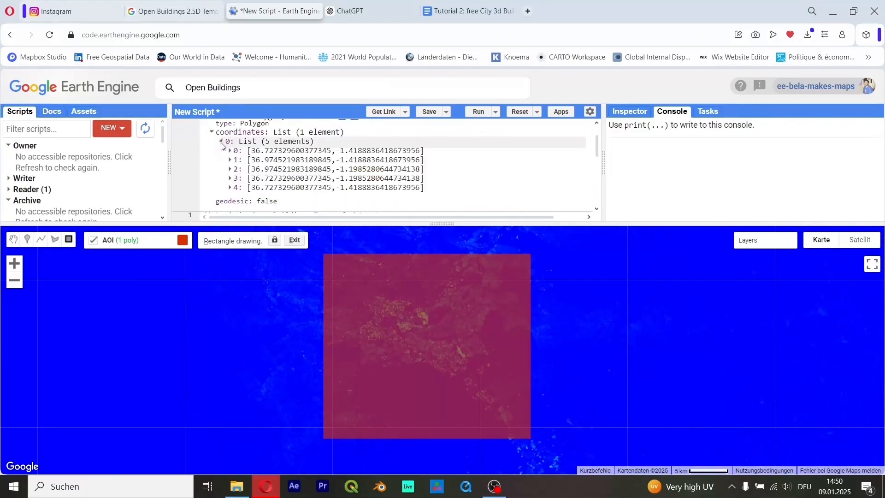
{"action": "left_click_drag", "start_coordinate": [428, 195], "coordinate": [280, 149]}
{"action": "key", "text": "ctrl+Tab"}
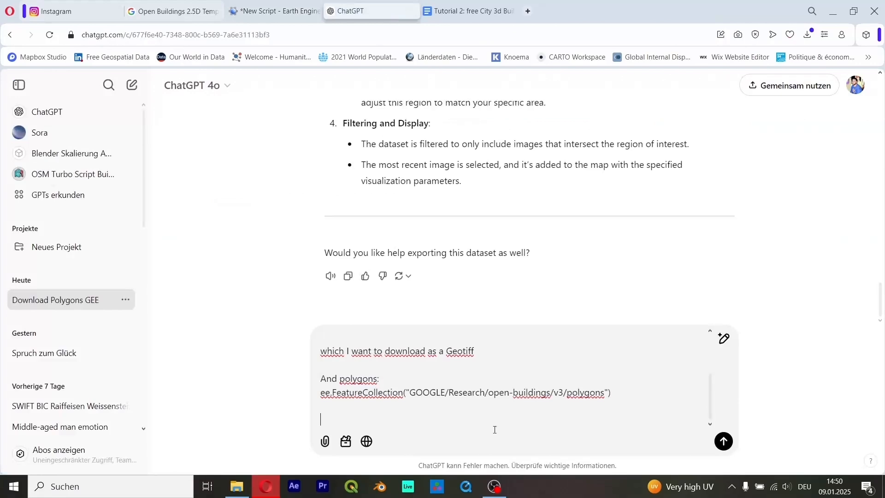
- Add the line "This I want to download as Geojson" below the polygon snippet in the message
{"action": "type", "text": "Also "}
{"action": "type", "text": "want to dow"}
{"action": "type", "text": " nl"}
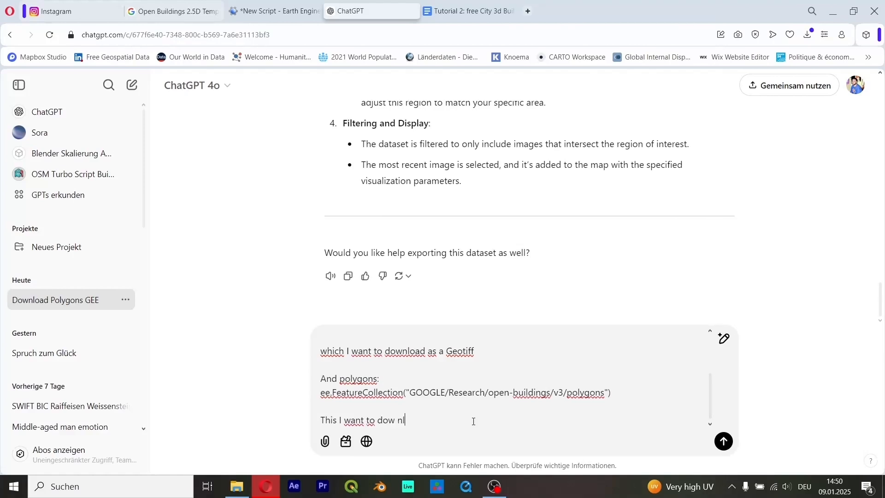
{"action": "type", "text": "oad as Geojson"}
{"action": "key", "text": "shift+Return"}
{"action": "key", "text": "shift+Return"}
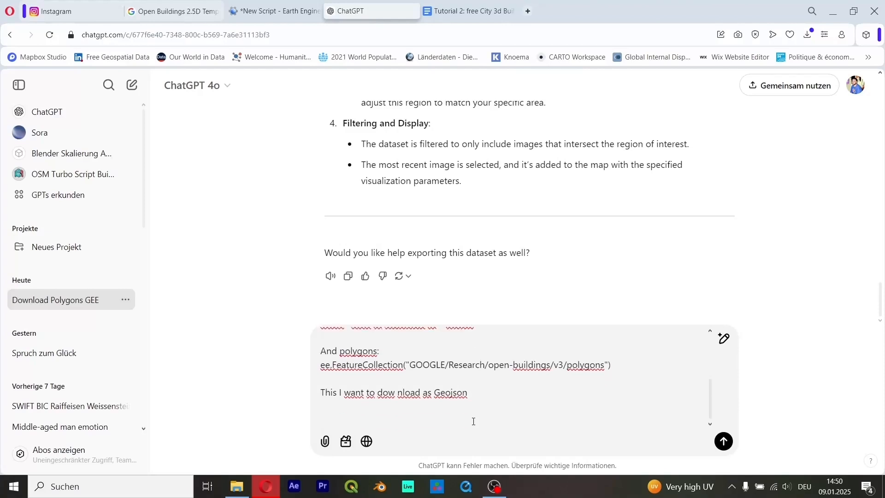
- Add "Also I have an area of interest" to the message and paste the copied AOI coordinates below it
{"action": "type", "text": "Also I have an area of intered"}
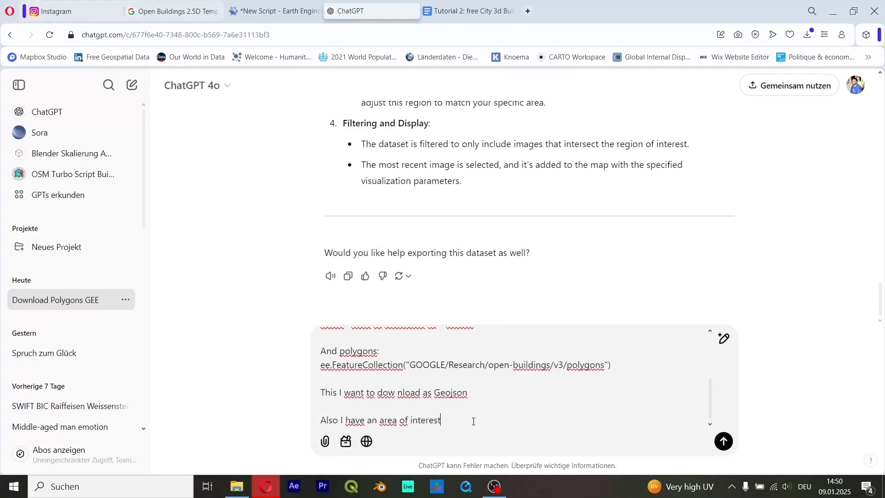
{"action": "key", "text": "shift+Return"}
{"action": "key", "text": "shift+Return"}
{"action": "key", "text": "ctrl+v"}
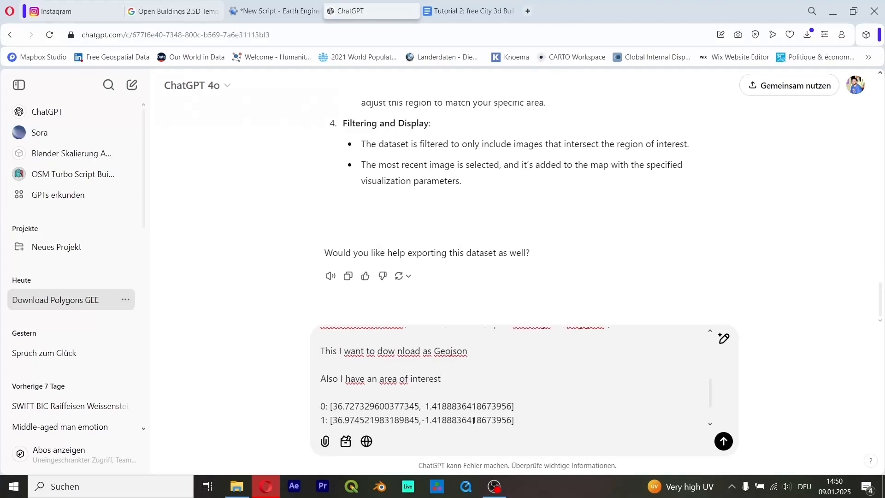
- Add "All of the three I have as var called "raster" for building height", checking the variable names in the Earth Engine imports
{"action": "scroll", "coordinate": [474, 420], "scroll_direction": "down", "scroll_amount": 2}
{"action": "type", "text": "All of t"}
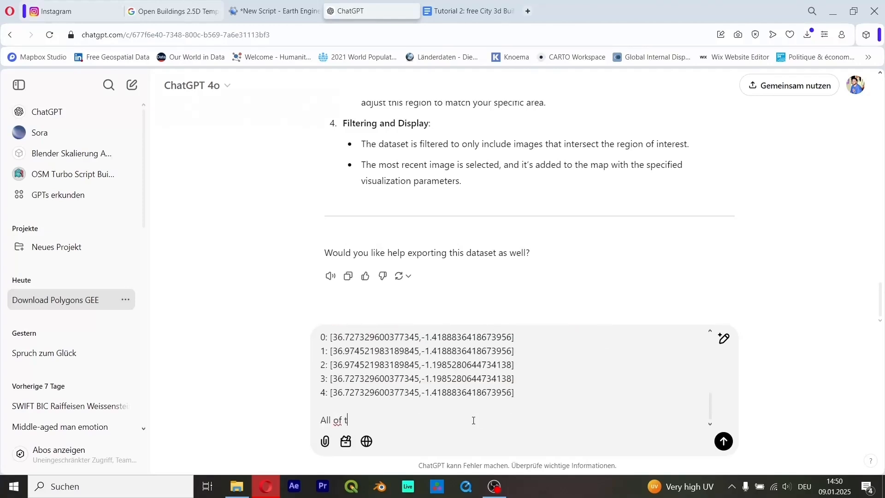
{"action": "type", "text": "he three I have as var"}
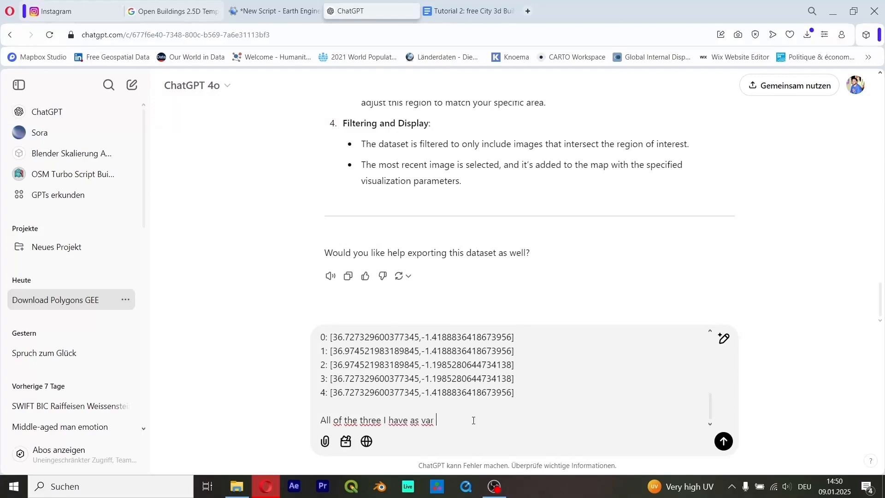
{"action": "type", "text": " called \""}
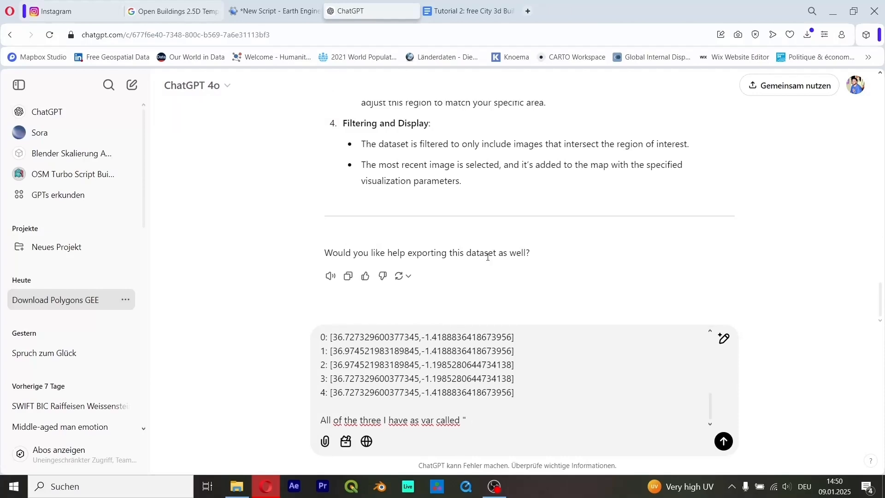
{"action": "left_click", "coordinate": [274, 10]}
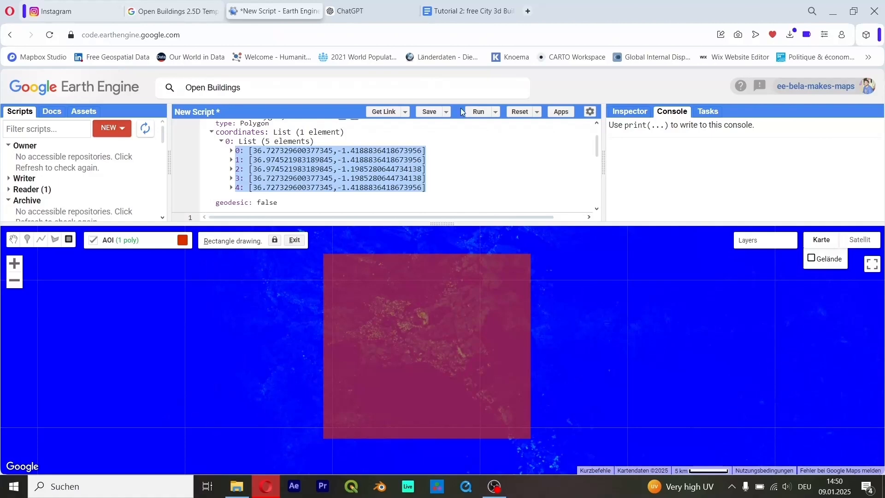
{"action": "scroll", "coordinate": [464, 196], "scroll_direction": "up", "scroll_amount": 2}
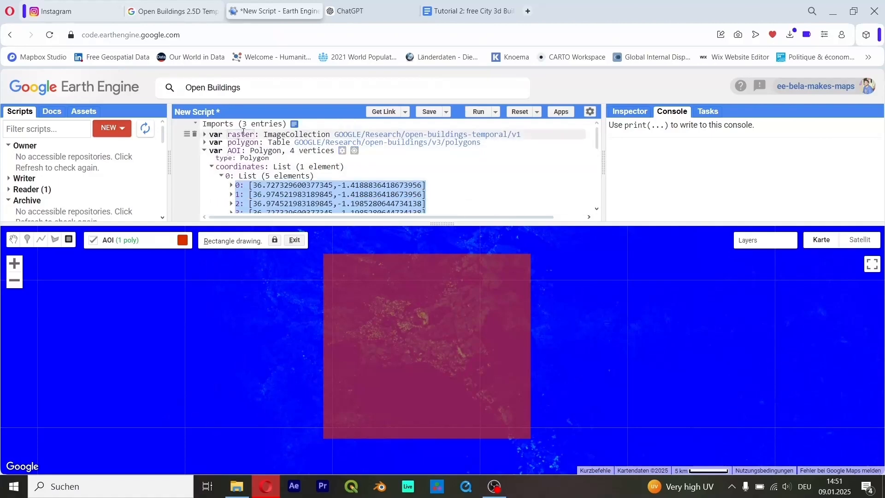
{"action": "left_click", "coordinate": [364, 11]}
{"action": "type", "text": "\"raster"}
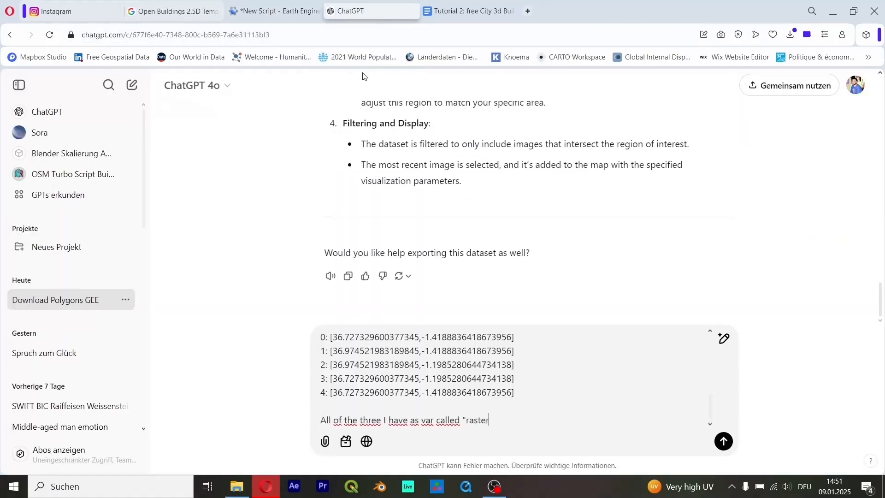
{"action": "type", "text": "\" for building height"}
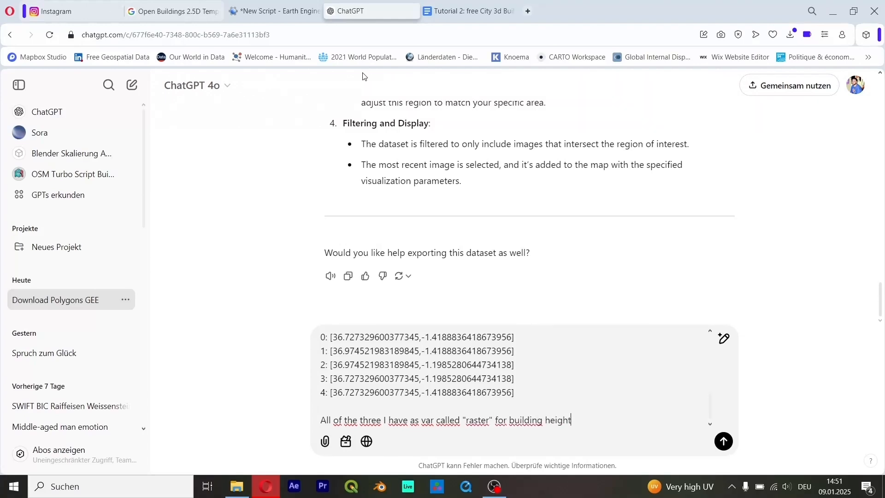
- Complete the variable sentence with "polygon" for polygon and "AOI" for my area of interest, and check the names against the Earth Engine imports
{"action": "type", "text": "s, \"polyo"}
{"action": "type", "text": "on\" for "}
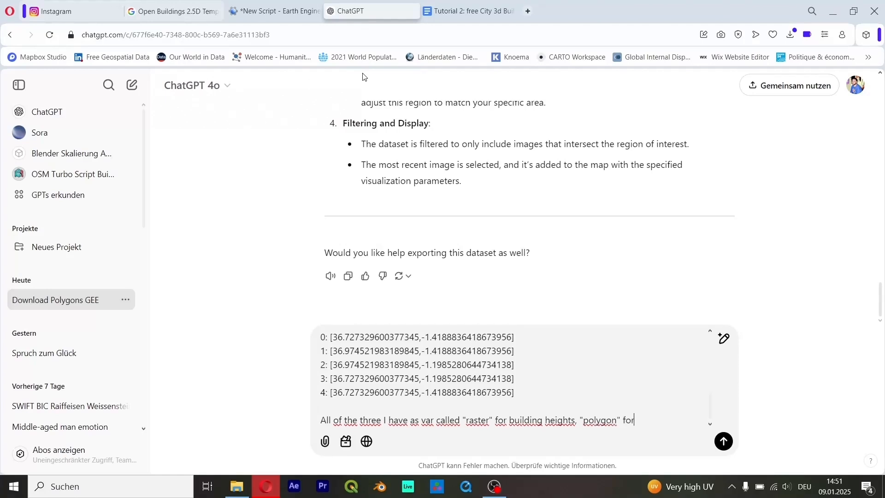
{"action": "type", "text": "polygon and \"AOI\" for "}
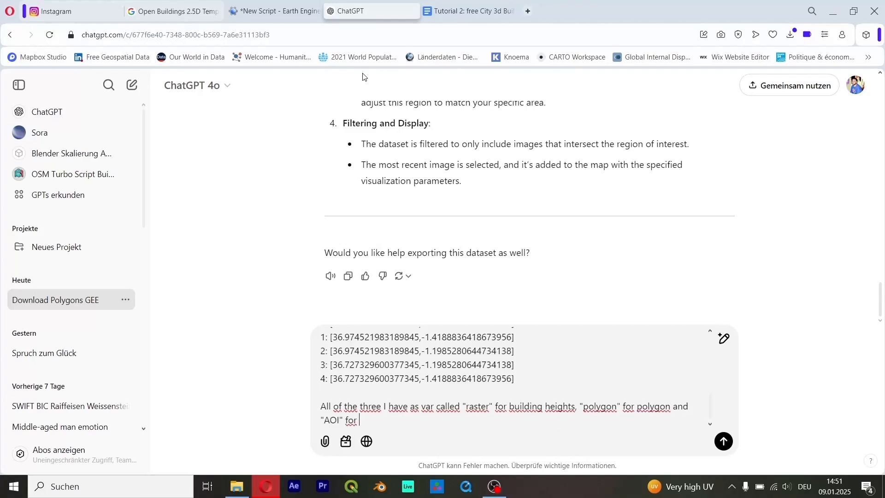
{"action": "type", "text": "my area of interest"}
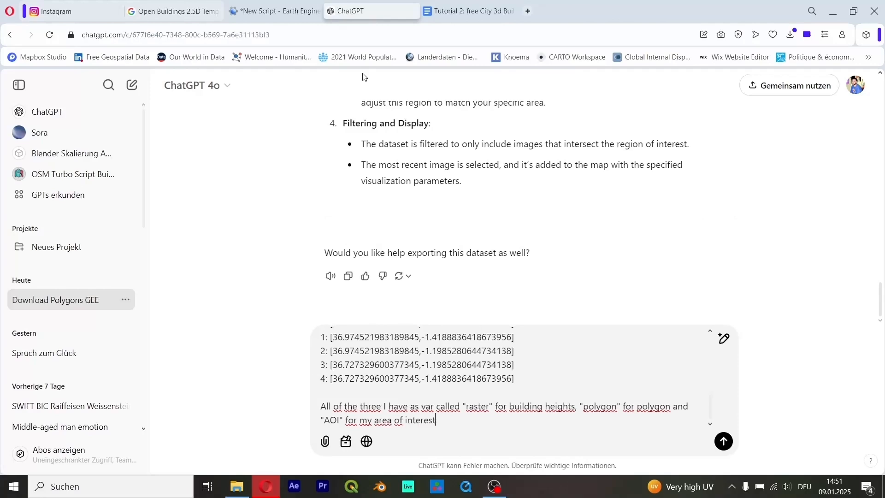
{"action": "left_click", "coordinate": [251, 10]}
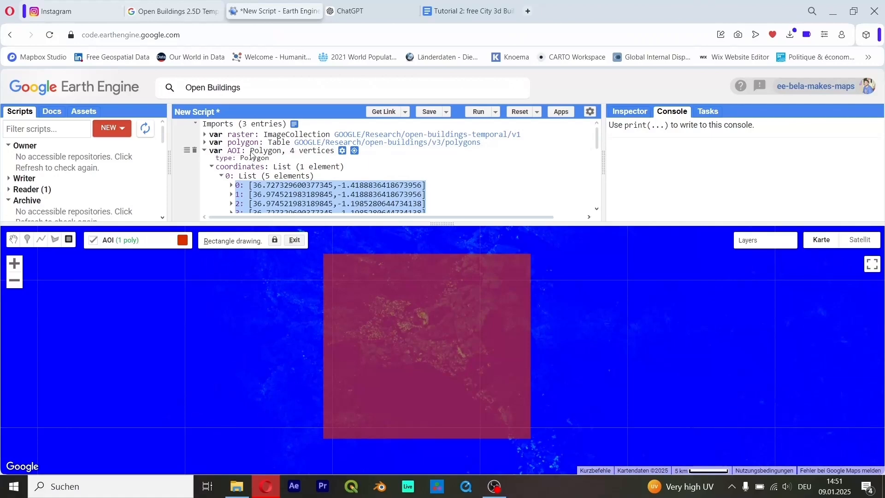
{"action": "left_click", "coordinate": [364, 10]}
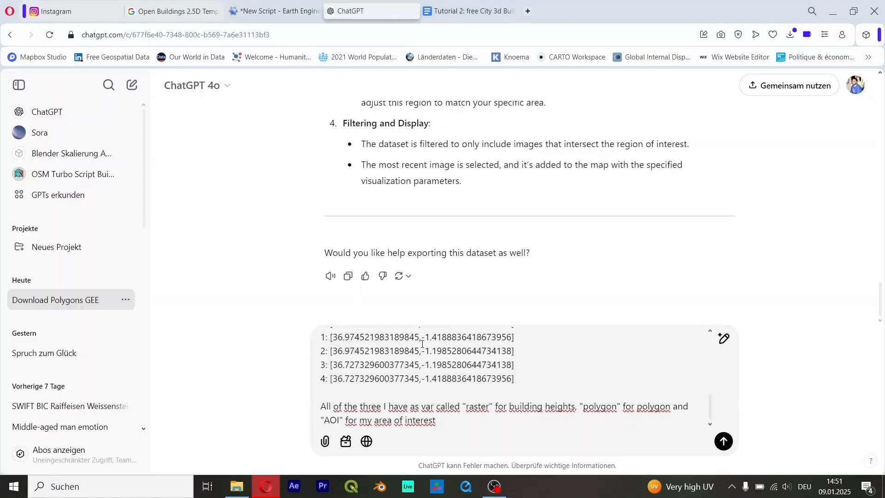
- Add "please write me a script to download" as the closing line of the message and send it to ChatGPT
{"action": "key", "text": "shift+Return"}
{"action": "key", "text": "shift+Return"}
{"action": "type", "text": "please wr"}
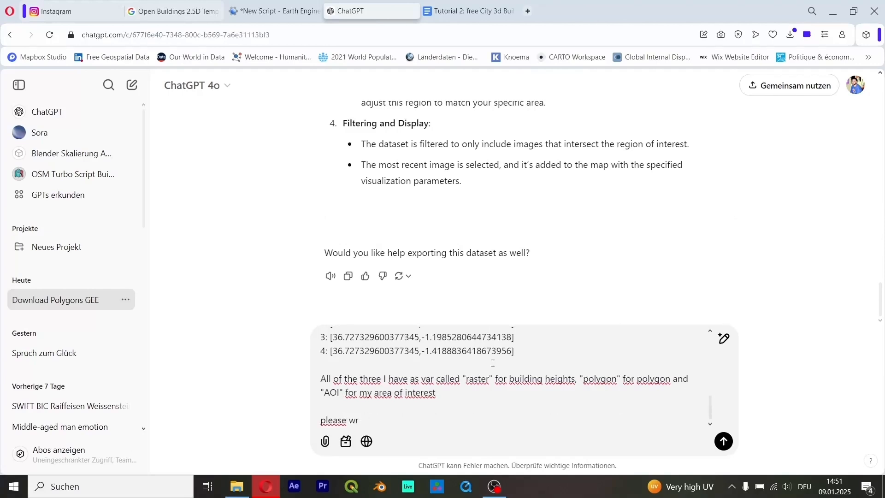
{"action": "type", "text": "ite me a script to download"}
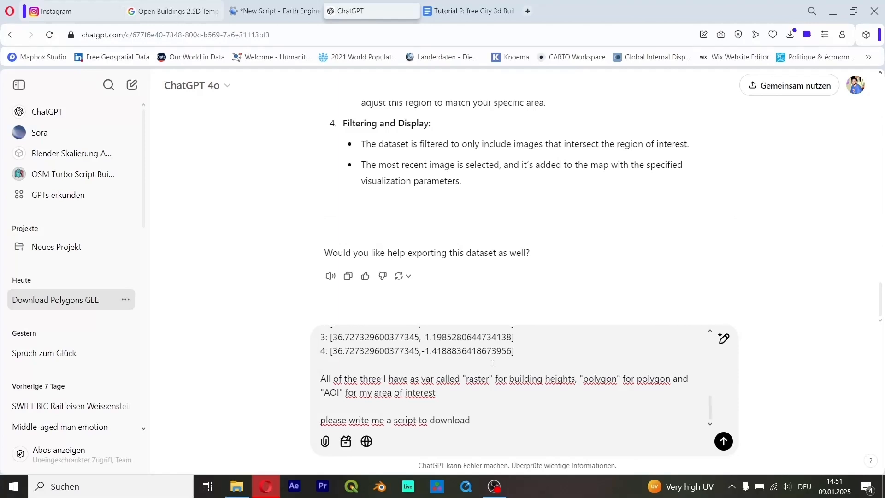
{"action": "key", "text": "Return"}
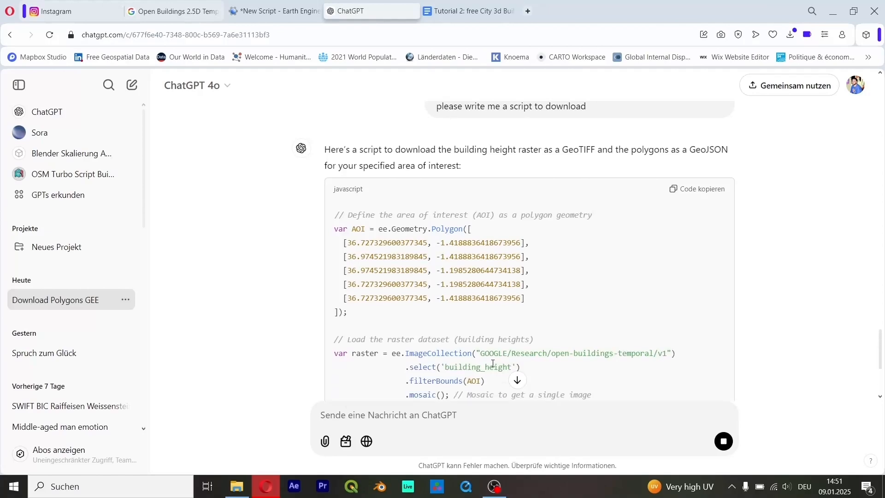
- Review the generated script with the raster and polygon exports and copy the whole code block
{"action": "scroll", "coordinate": [533, 330], "scroll_direction": "down", "scroll_amount": 5}
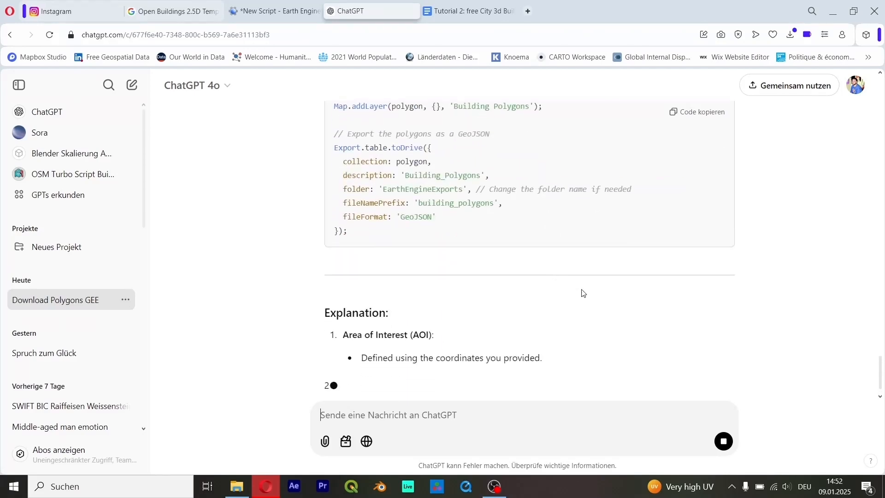
{"action": "scroll", "coordinate": [584, 293], "scroll_direction": "up", "scroll_amount": 1}
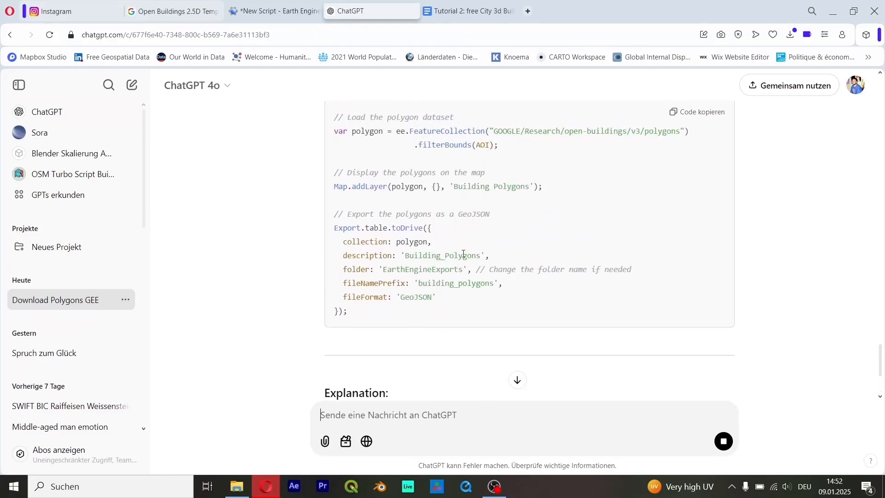
{"action": "scroll", "coordinate": [443, 224], "scroll_direction": "up", "scroll_amount": 4}
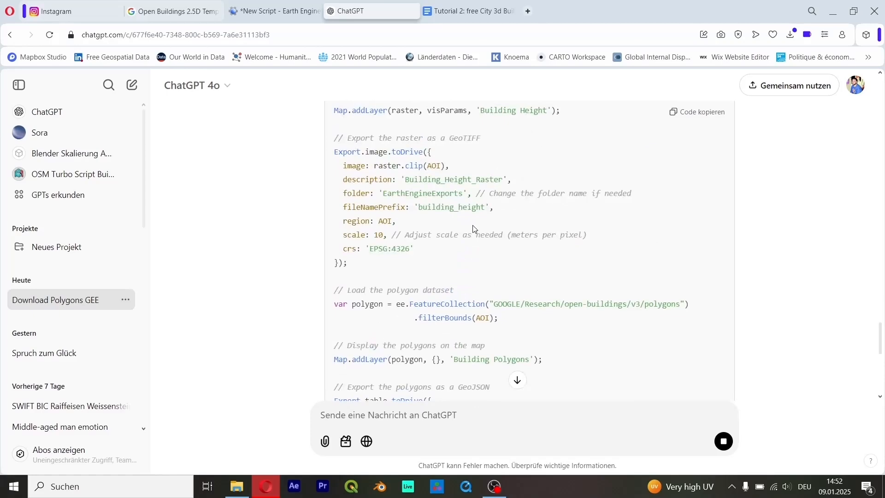
{"action": "left_click", "coordinate": [700, 112]}
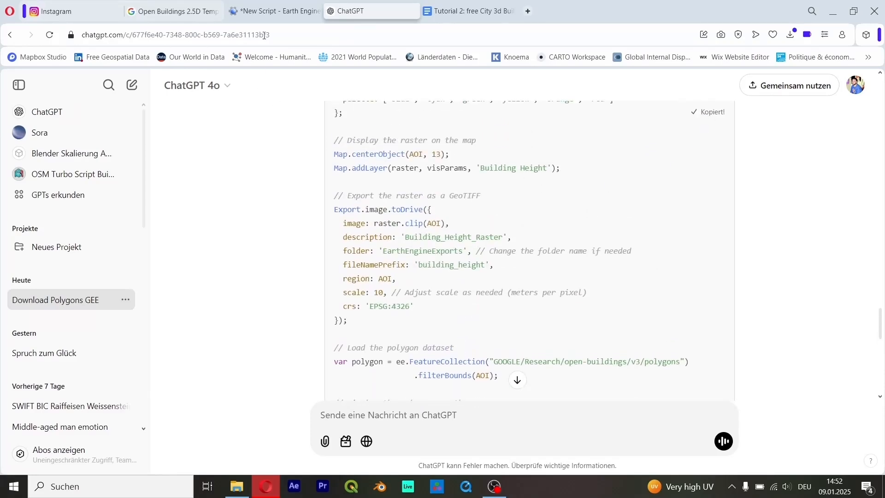
- Switch to the Earth Engine script, replace all of its code with the copied export script, and run it
{"action": "left_click", "coordinate": [277, 11]}
{"action": "left_click", "coordinate": [456, 171]}
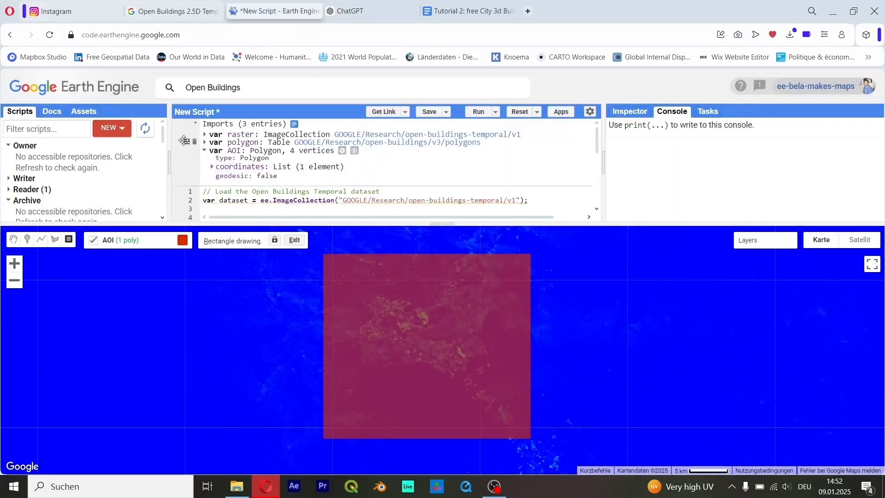
{"action": "left_click", "coordinate": [253, 200]}
{"action": "key", "text": "ctrl+a"}
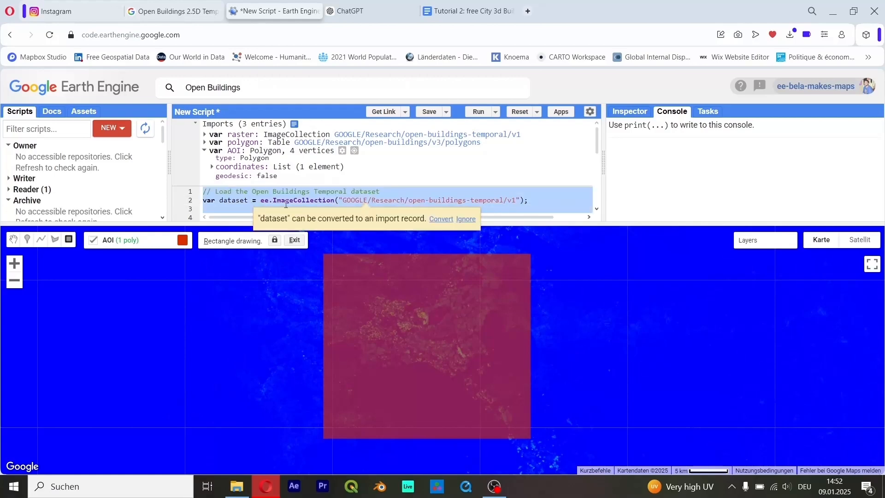
{"action": "key", "text": "ctrl+v"}
{"action": "left_click", "coordinate": [480, 112]}
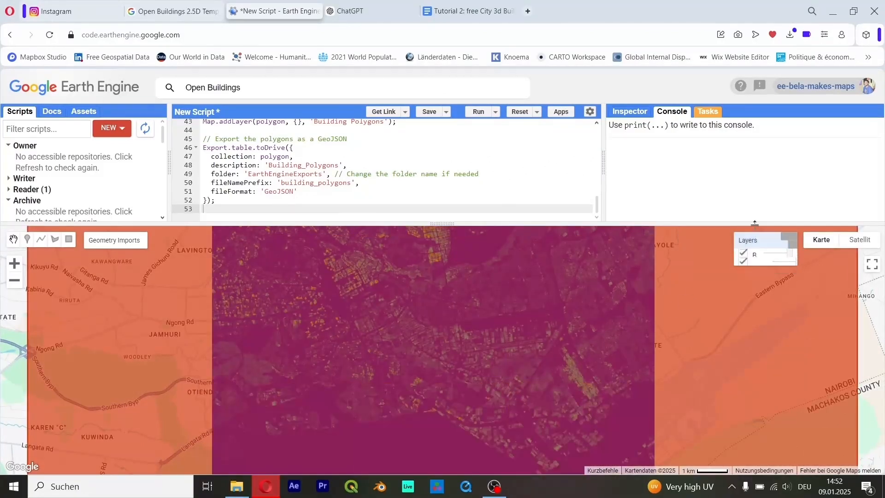
- Start the Building_Polygons export task to the EarthEngineExports Drive folder as building_polygons in GEO_JSON format
{"action": "mouse_move", "coordinate": [705, 249]}
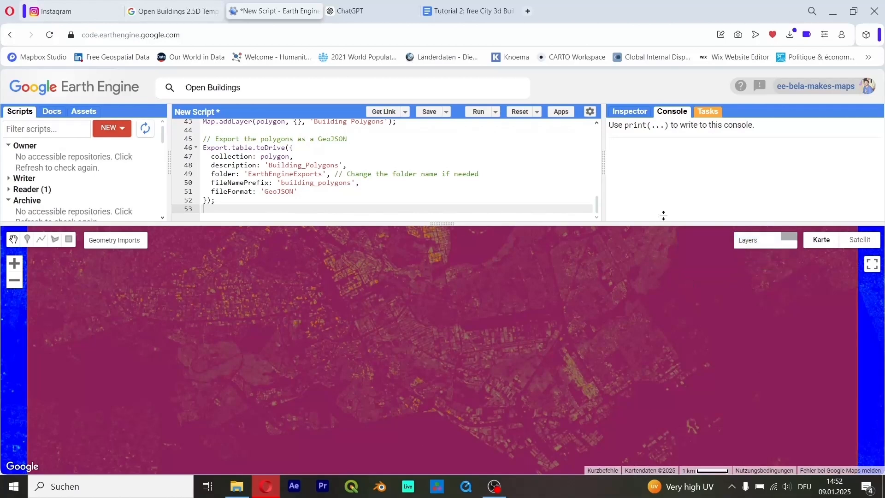
{"action": "left_click", "coordinate": [714, 114]}
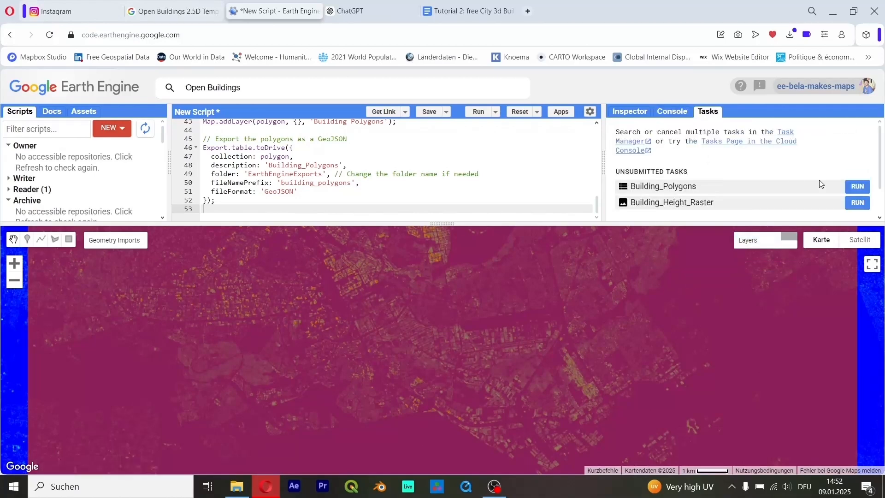
{"action": "left_click", "coordinate": [859, 187]}
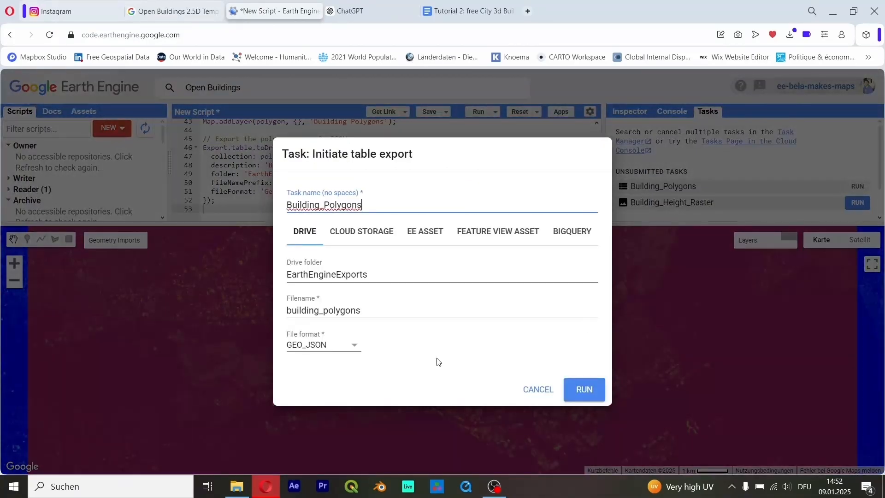
{"action": "left_click", "coordinate": [585, 391]}
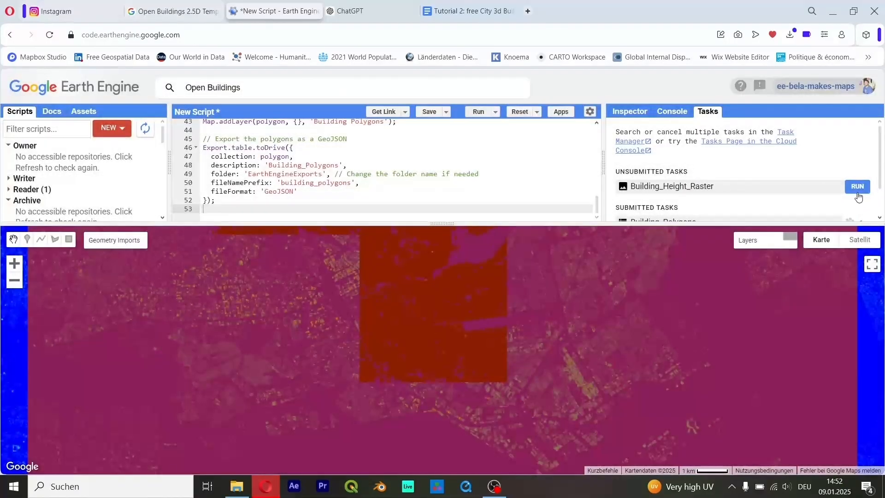
- Set the scale of the Building_Height_Raster export to 1 m/px and start it as a GEO_TIFF export to Drive
{"action": "left_click", "coordinate": [857, 189]}
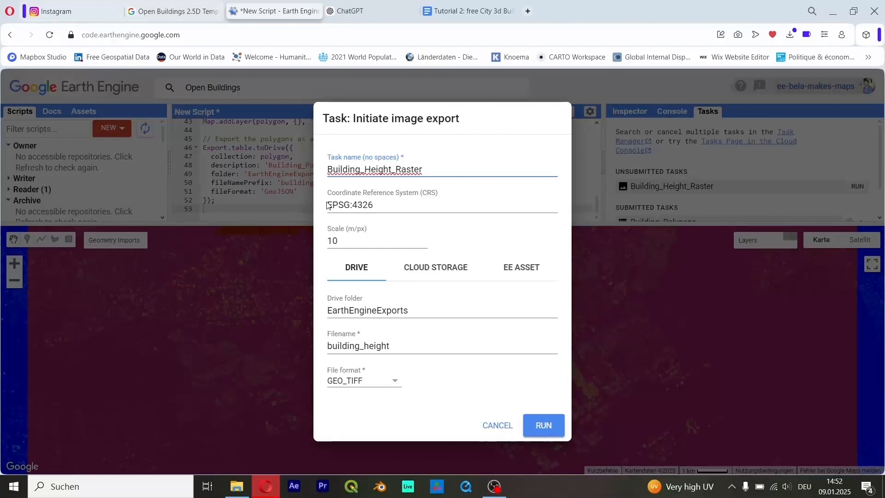
{"action": "double_click", "coordinate": [333, 241]}
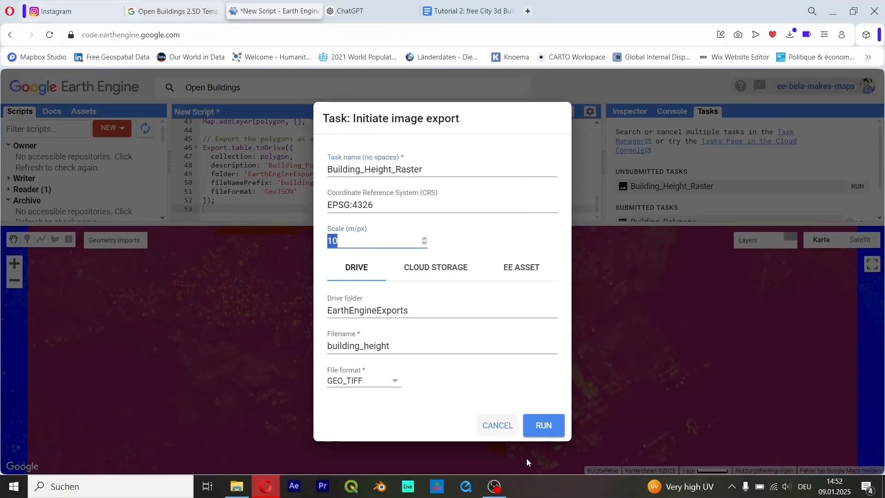
{"action": "type", "text": "1"}
{"action": "left_click", "coordinate": [559, 424]}
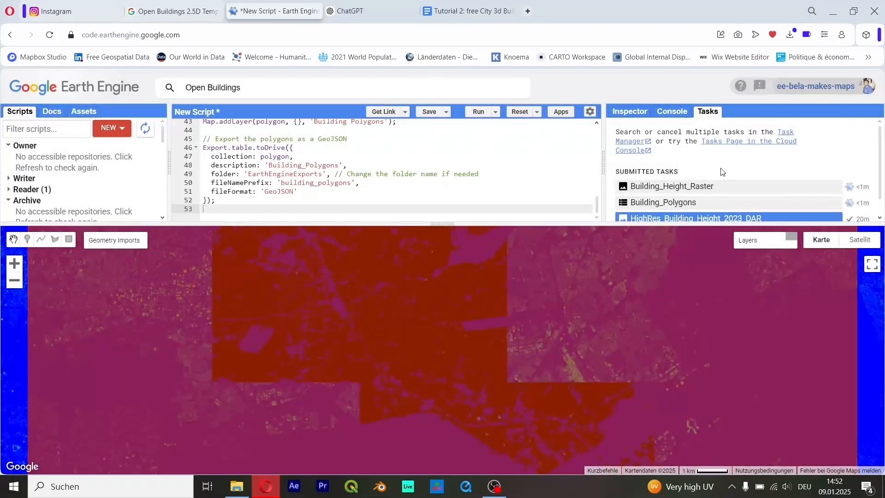
- Check the submitted export tasks and read the error details of the failed Building_Height_Raster task
{"action": "scroll", "coordinate": [723, 171], "scroll_direction": "down", "scroll_amount": 2}
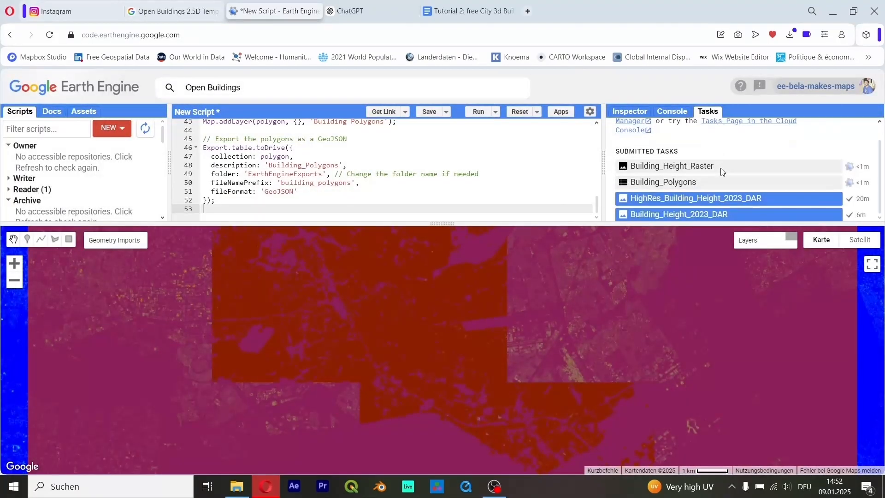
{"action": "left_click", "coordinate": [467, 3]}
{"action": "left_click", "coordinate": [453, 252]}
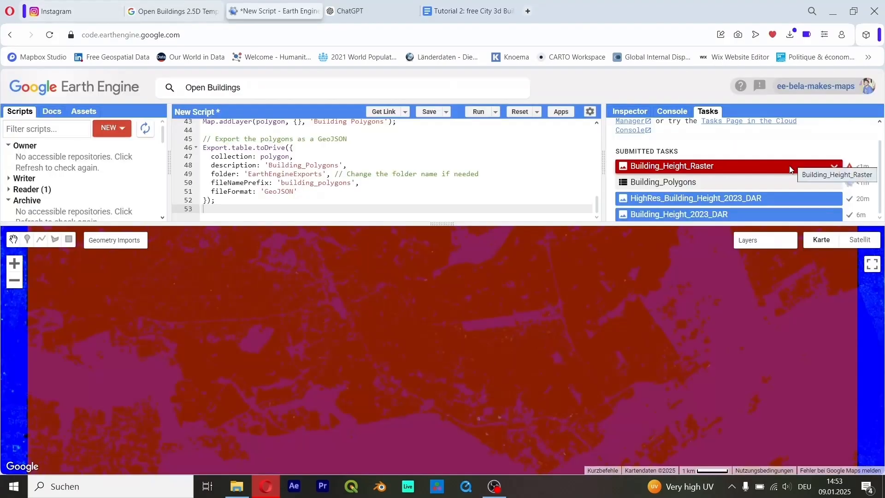
{"action": "left_click", "coordinate": [791, 168]}
{"action": "scroll", "coordinate": [769, 203], "scroll_direction": "down", "scroll_amount": 1}
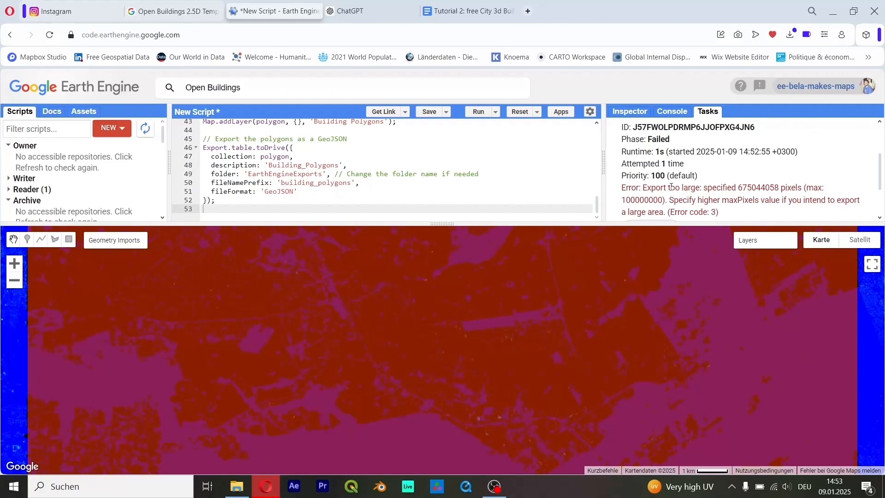
{"action": "scroll", "coordinate": [752, 189], "scroll_direction": "up", "scroll_amount": 3}
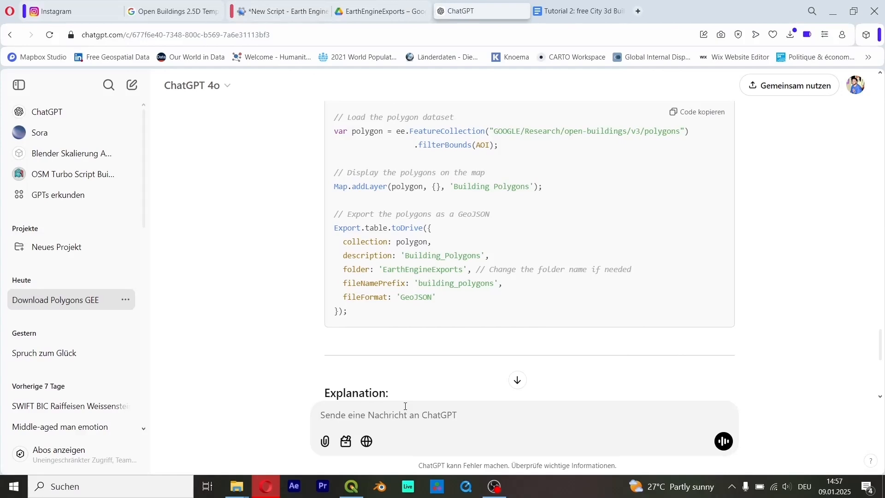
- Ask ChatGPT to "Split the geotiff in multiple packages so I can export it in 1m quality"
{"action": "type", "text": "S"}
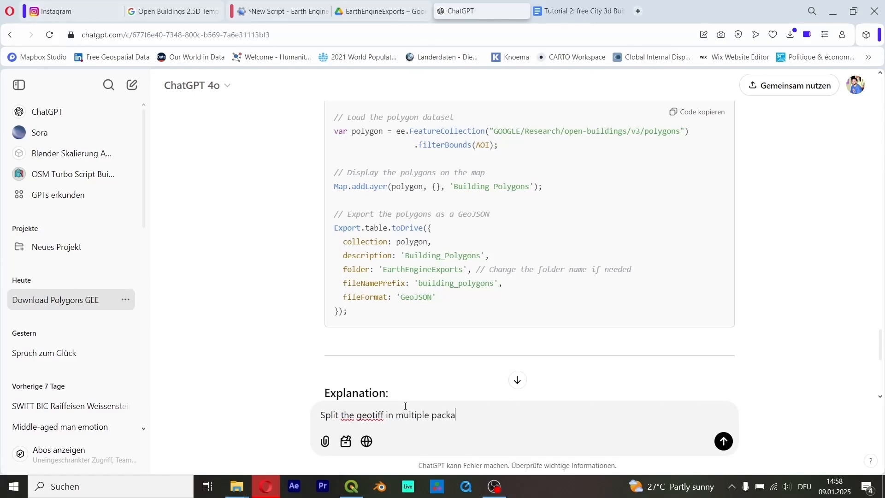
{"action": "type", "text": "so I can export it in 1m quality"}
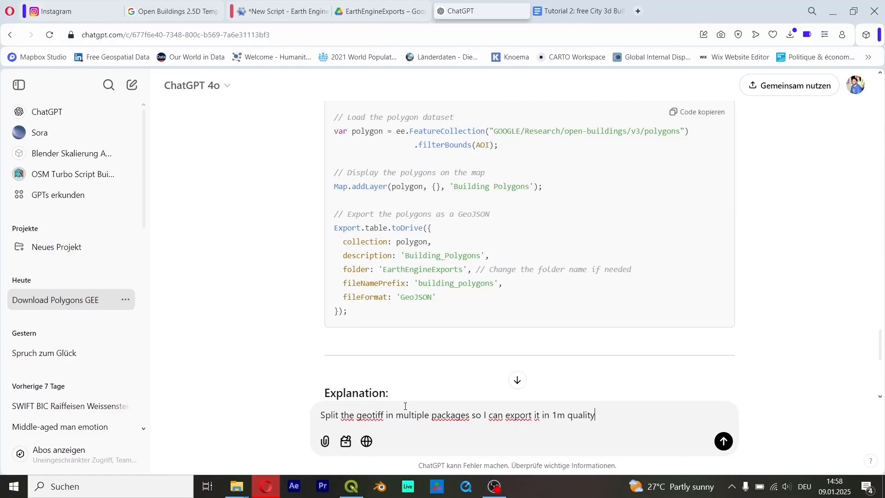
{"action": "key", "text": "Return"}
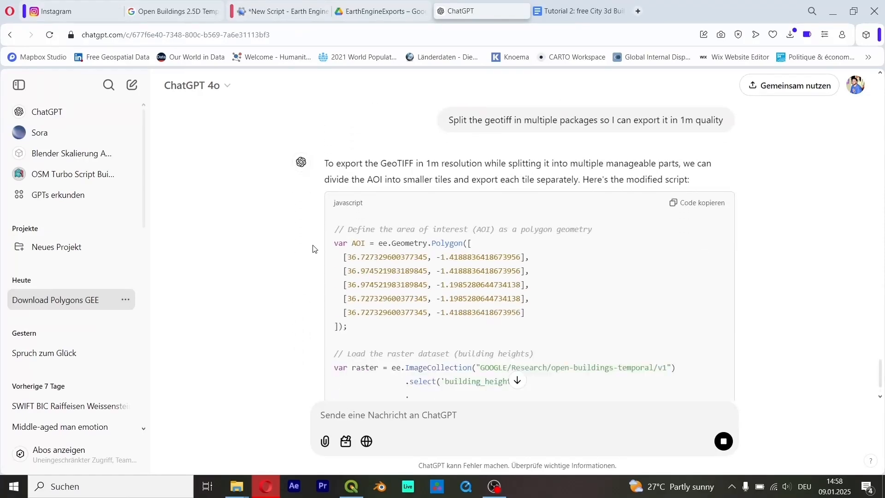
- Review ChatGPT's modified script that exports the raster in tiles and copy its code
{"action": "scroll", "coordinate": [313, 249], "scroll_direction": "down", "scroll_amount": 3}
{"action": "scroll", "coordinate": [309, 238], "scroll_direction": "down", "scroll_amount": 4}
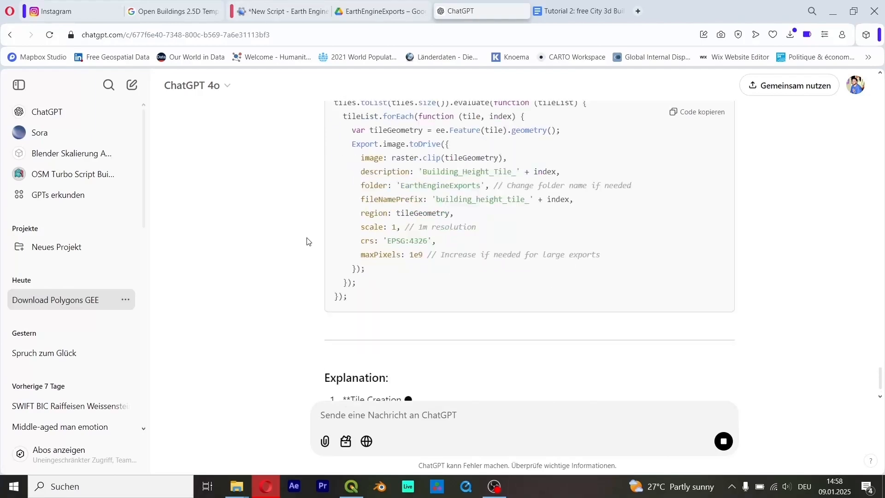
{"action": "scroll", "coordinate": [308, 241], "scroll_direction": "up", "scroll_amount": 5}
{"action": "left_click", "coordinate": [692, 119]}
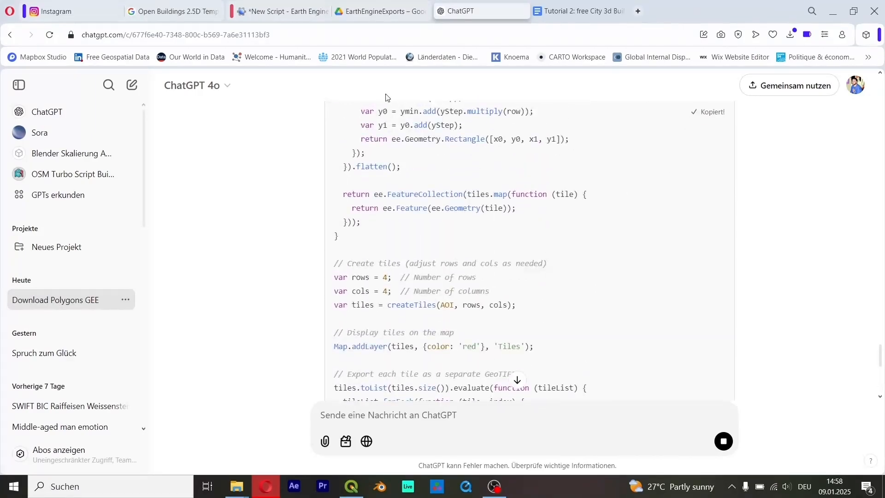
- Replace the whole Earth Engine script with the copied tile export code and run it
{"action": "left_click", "coordinate": [250, 5]}
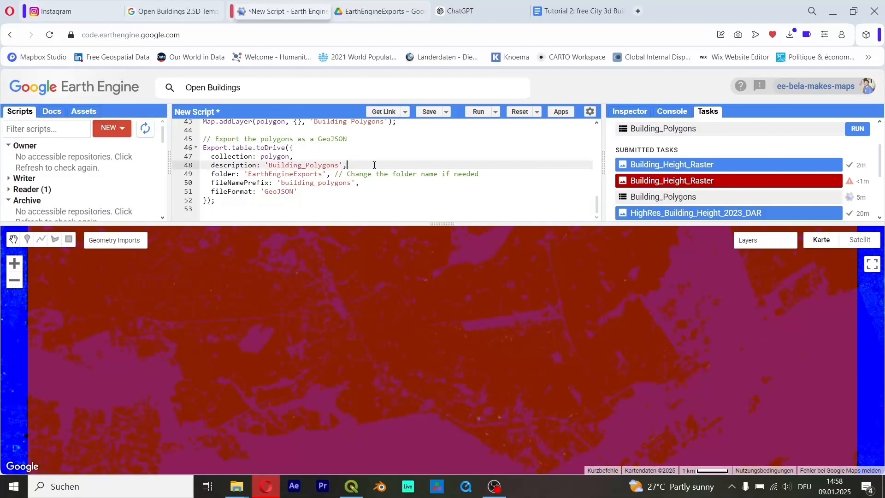
{"action": "key", "text": "ctrl+a"}
{"action": "key", "text": "ctrl+v"}
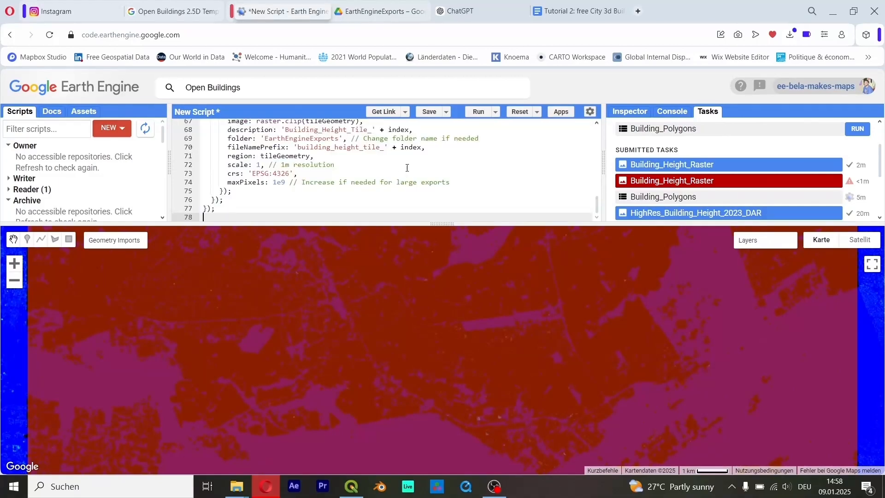
{"action": "left_click", "coordinate": [468, 111]}
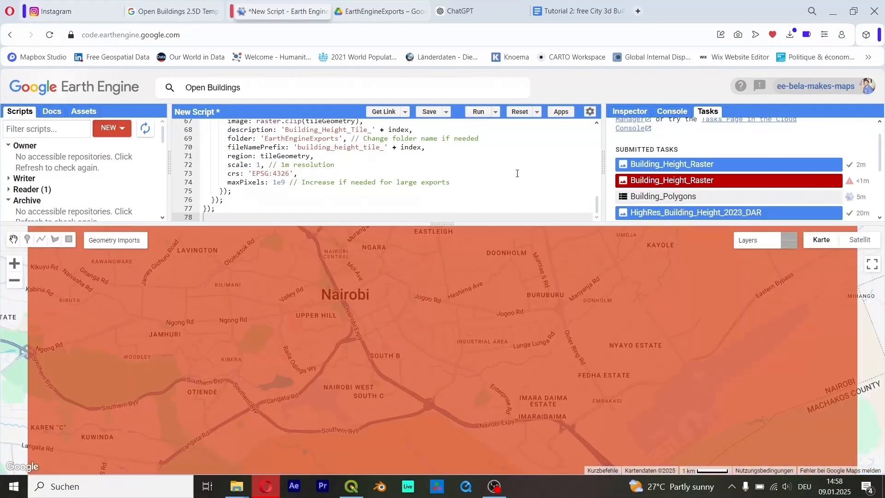
- Examine the list of unsubmitted Building_Height_Tile export tasks and the tile grid over Nairobi on the map
{"action": "scroll", "coordinate": [826, 161], "scroll_direction": "up", "scroll_amount": 1}
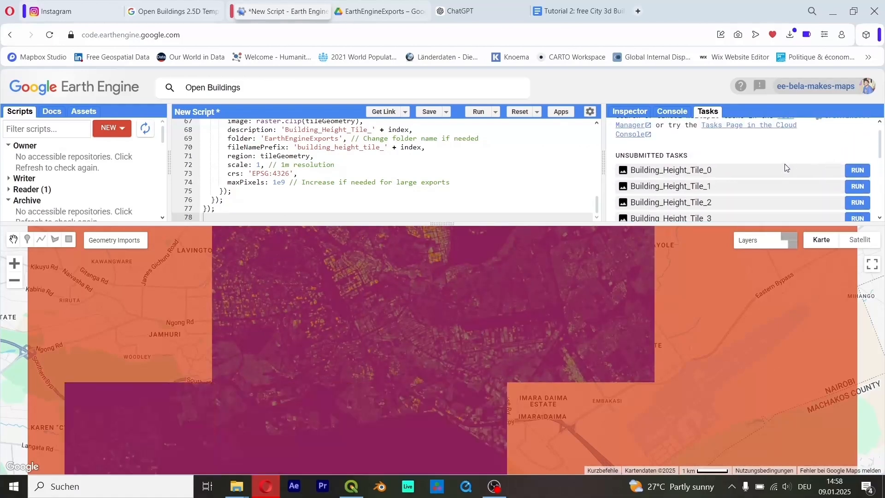
{"action": "scroll", "coordinate": [788, 168], "scroll_direction": "down", "scroll_amount": 1}
{"action": "scroll", "coordinate": [787, 169], "scroll_direction": "down", "scroll_amount": 2}
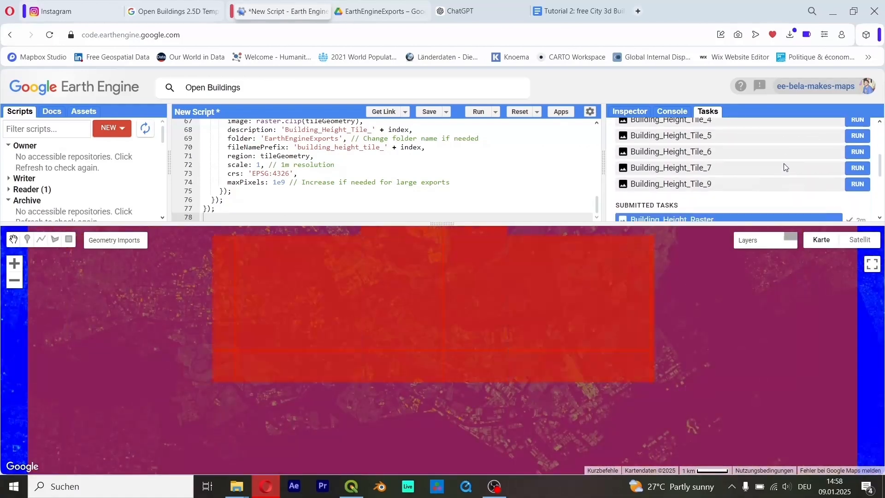
{"action": "scroll", "coordinate": [567, 363], "scroll_direction": "down", "scroll_amount": 2}
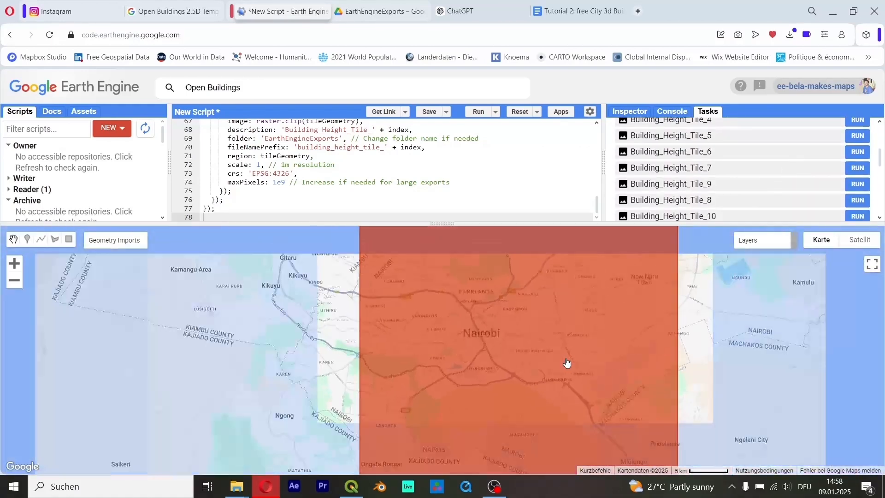
{"action": "scroll", "coordinate": [742, 176], "scroll_direction": "down", "scroll_amount": 3}
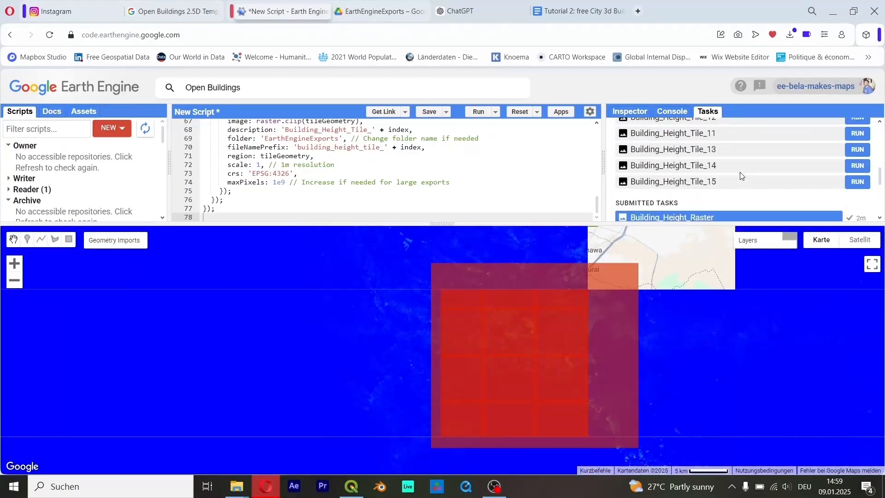
{"action": "scroll", "coordinate": [741, 176], "scroll_direction": "up", "scroll_amount": 5}
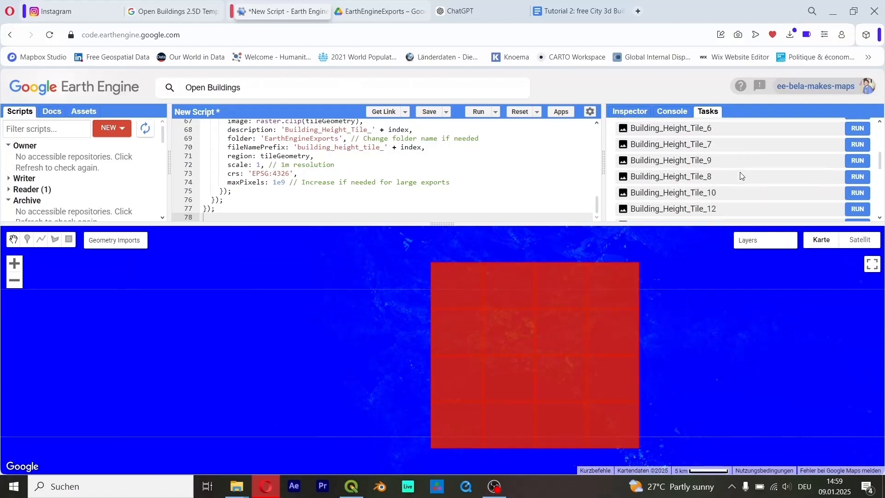
{"action": "scroll", "coordinate": [741, 174], "scroll_direction": "down", "scroll_amount": 5}
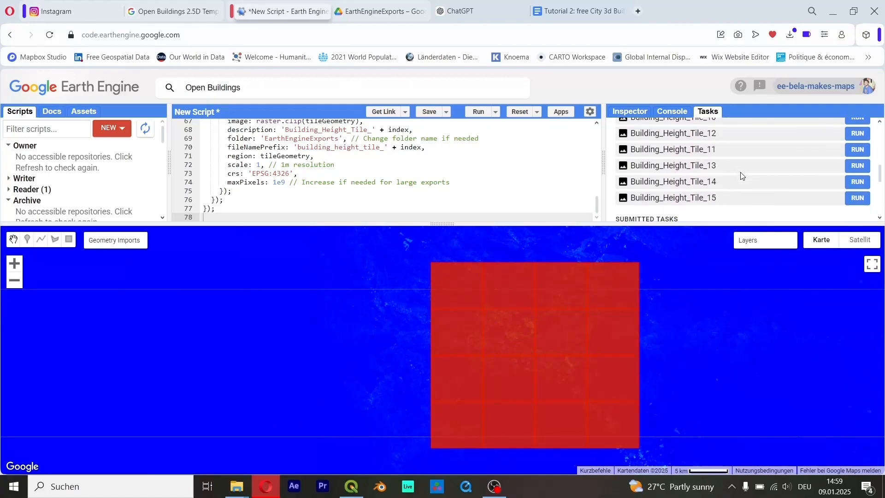
- Submit the Building_Height_Tile_15, 14, 13, 11 and 12 export tasks as 1 m GEO_TIFF files to the EarthEngineExports Drive folder
{"action": "scroll", "coordinate": [743, 174], "scroll_direction": "up", "scroll_amount": 2}
{"action": "left_click", "coordinate": [746, 196]}
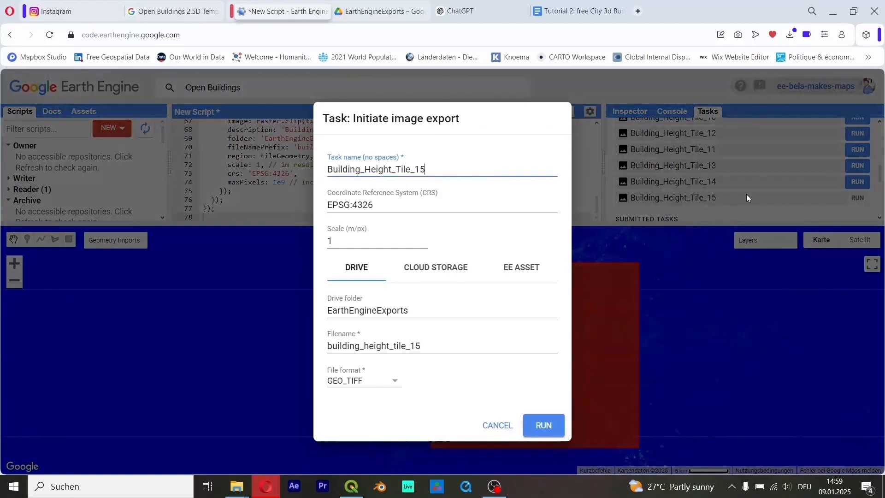
{"action": "left_click", "coordinate": [556, 425]}
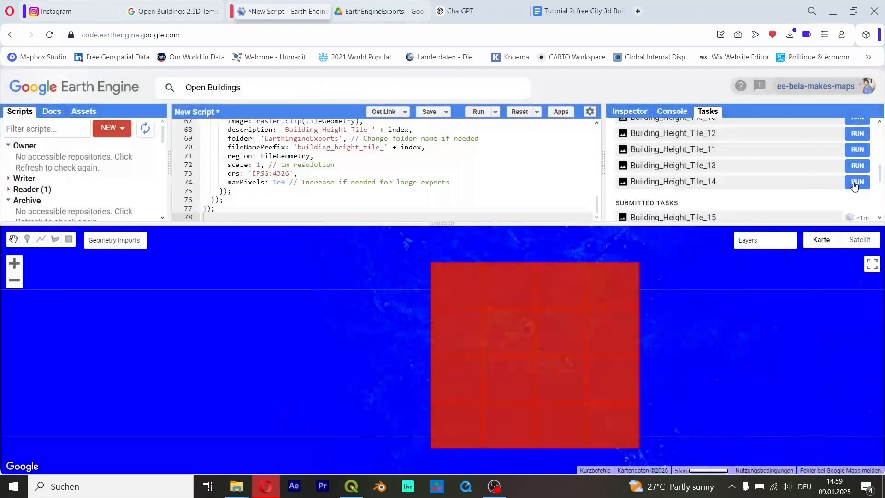
{"action": "left_click", "coordinate": [857, 181]}
{"action": "left_click", "coordinate": [545, 433]}
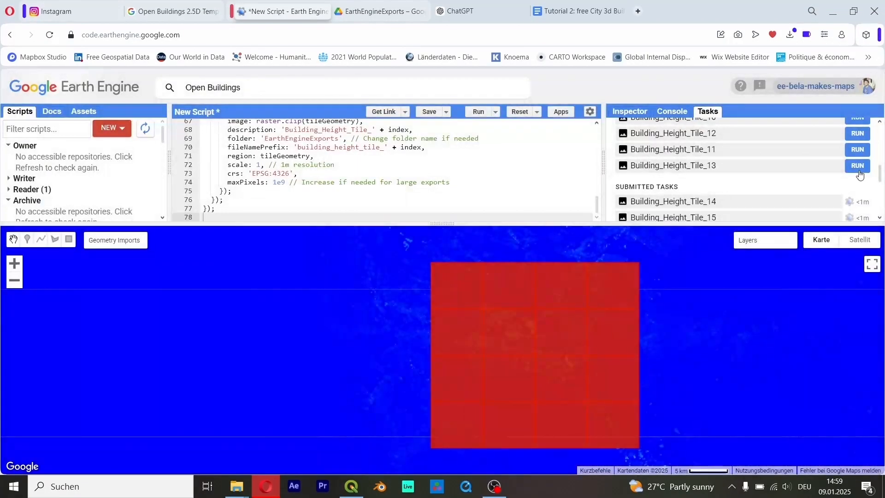
{"action": "left_click", "coordinate": [858, 171]}
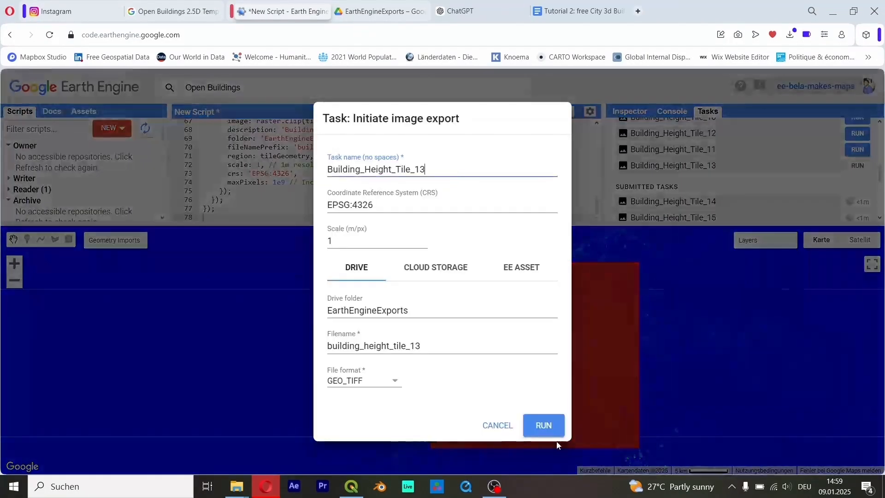
{"action": "left_click", "coordinate": [551, 427]}
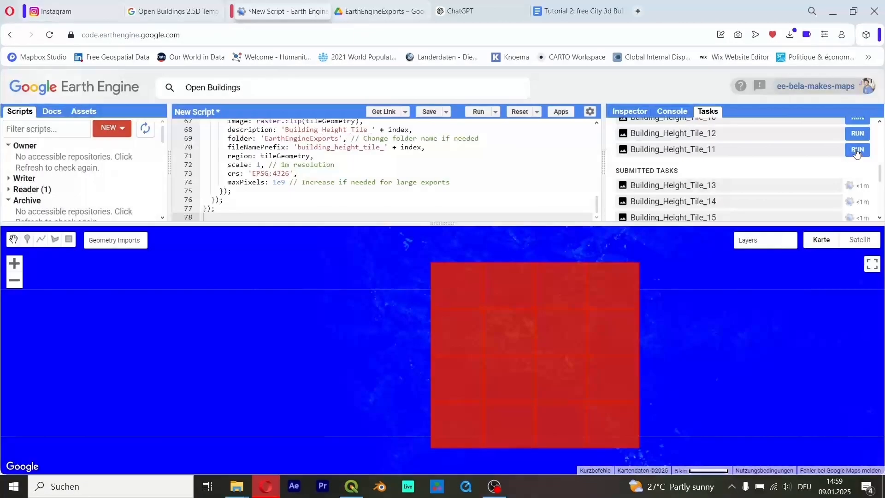
{"action": "left_click", "coordinate": [857, 149]}
{"action": "left_click", "coordinate": [537, 425]}
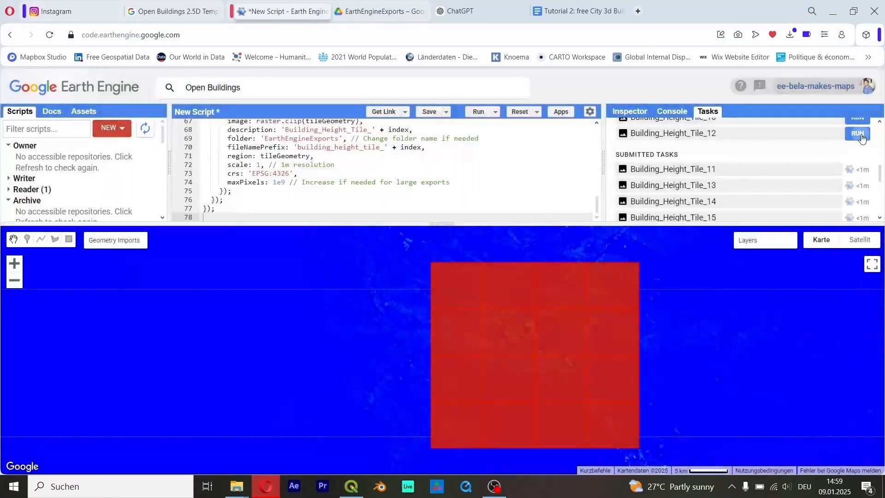
{"action": "left_click", "coordinate": [859, 134]}
{"action": "left_click", "coordinate": [537, 425]}
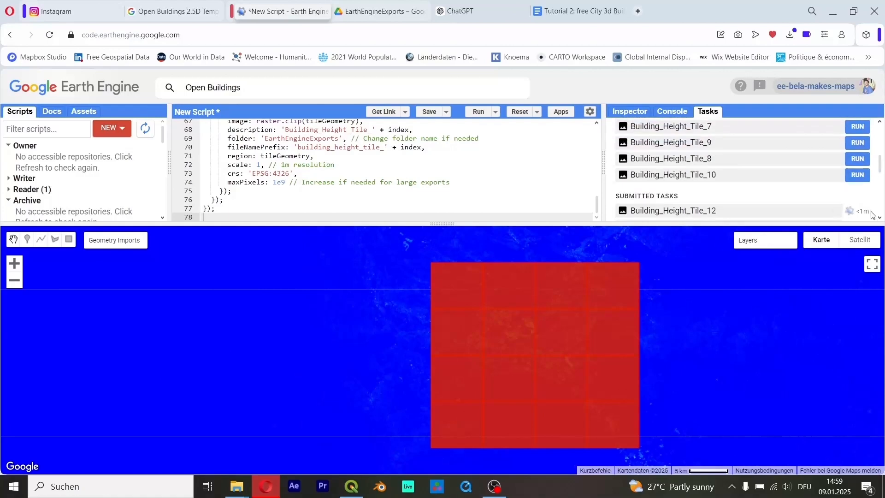
- Submit the Building_Height_Tile_10, 8, 9 and 7 export tasks to Drive with their preset export settings
{"action": "left_click", "coordinate": [858, 175]}
{"action": "left_click", "coordinate": [553, 427]}
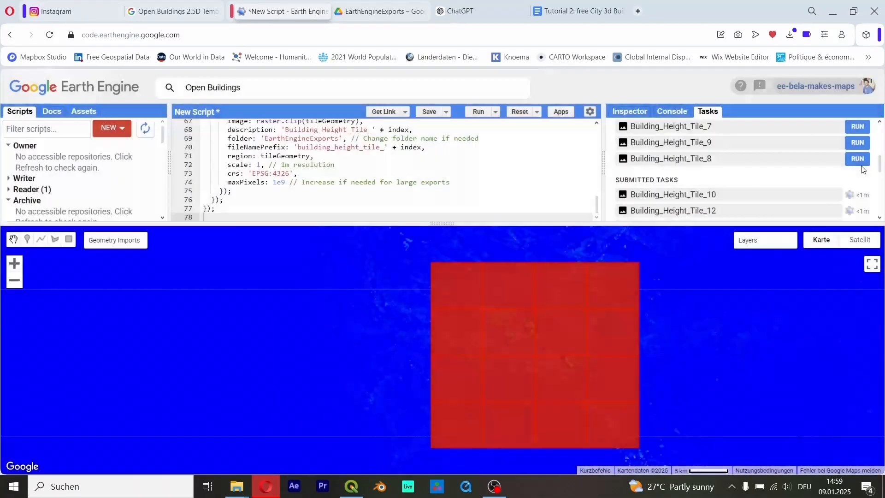
{"action": "left_click", "coordinate": [858, 158]}
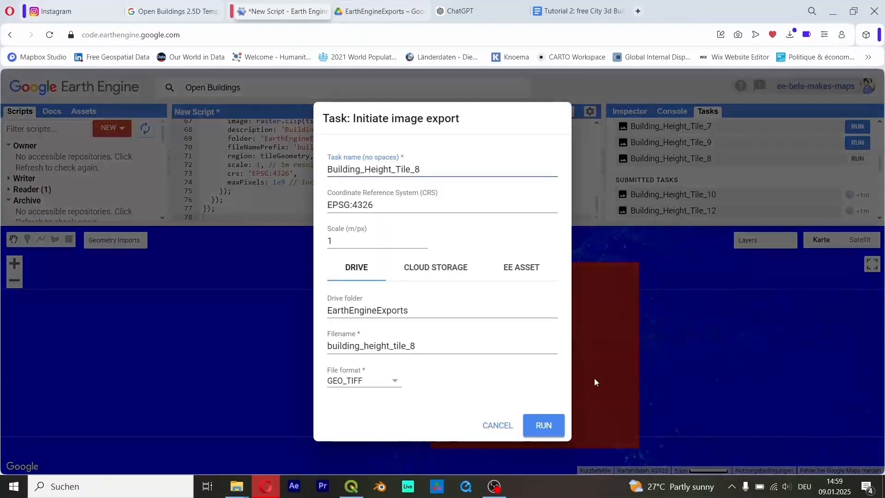
{"action": "left_click", "coordinate": [549, 425]}
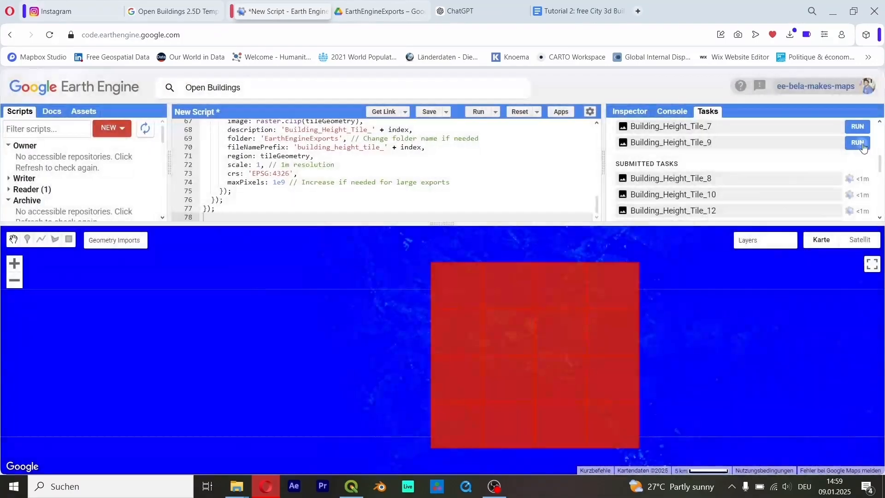
{"action": "left_click", "coordinate": [859, 142]}
{"action": "left_click", "coordinate": [548, 425]}
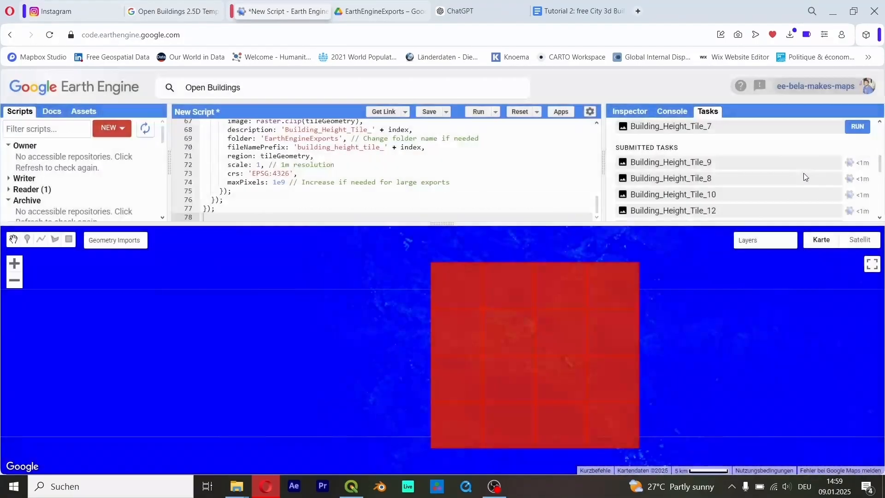
{"action": "scroll", "coordinate": [821, 172], "scroll_direction": "up", "scroll_amount": 2}
{"action": "left_click", "coordinate": [858, 184]}
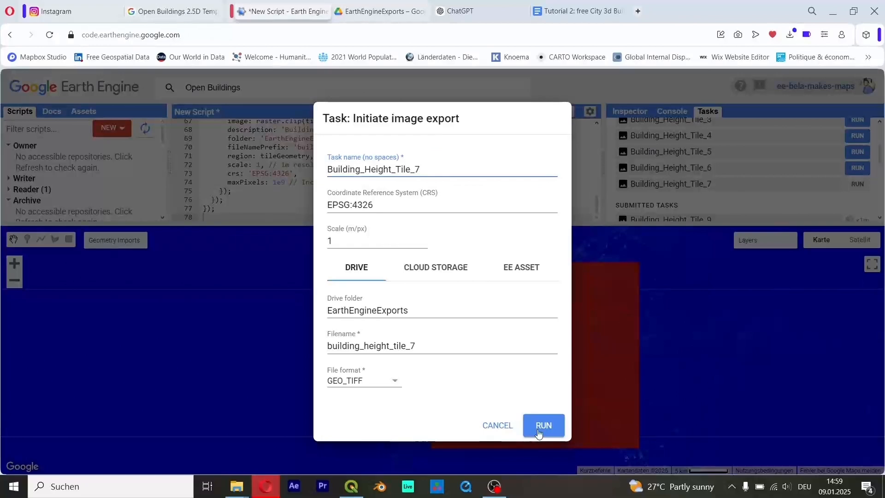
{"action": "left_click", "coordinate": [543, 425]}
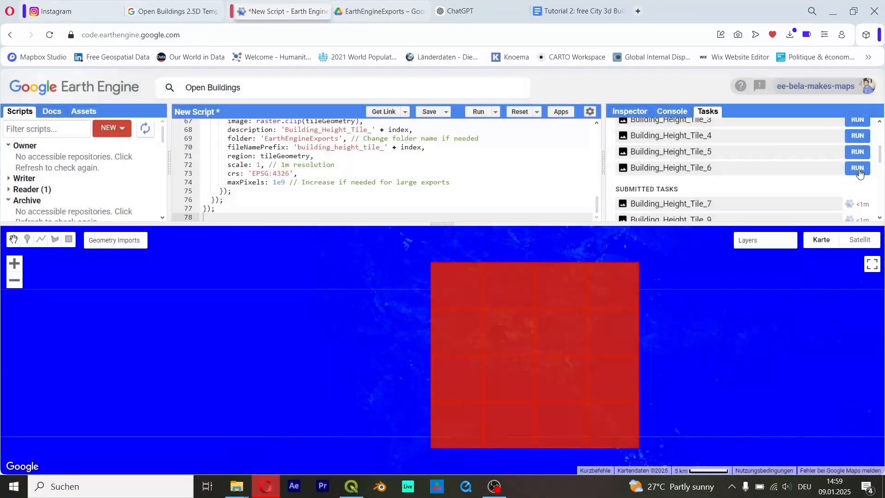
- Submit the Building_Height_Tile_6, 5 and 4 export tasks to Drive with their preset export settings
{"action": "left_click", "coordinate": [859, 168]}
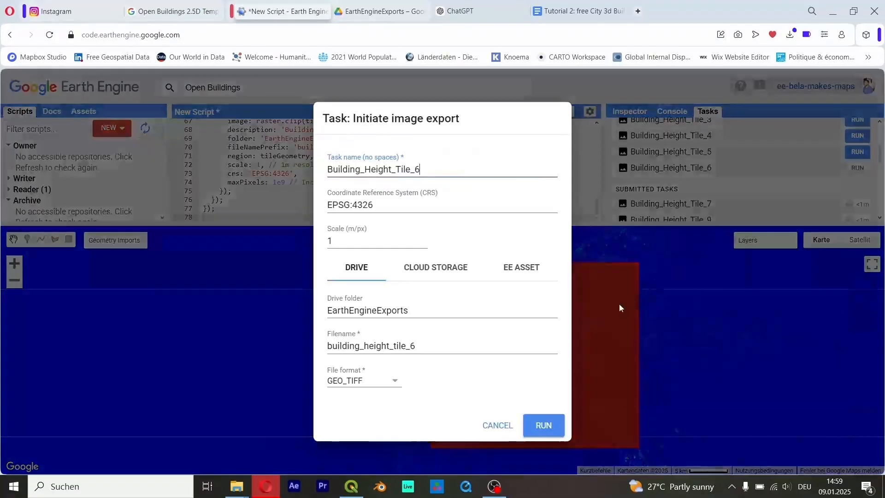
{"action": "left_click", "coordinate": [544, 426]}
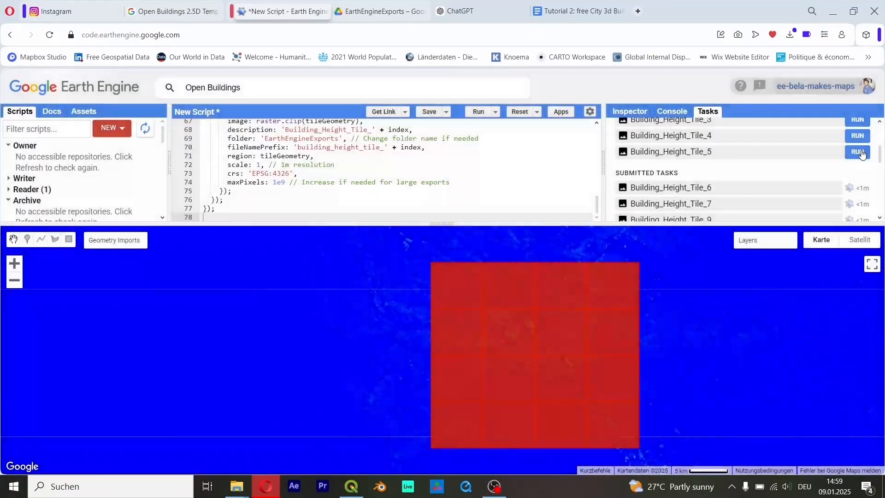
{"action": "left_click", "coordinate": [859, 152]}
{"action": "left_click", "coordinate": [543, 426]}
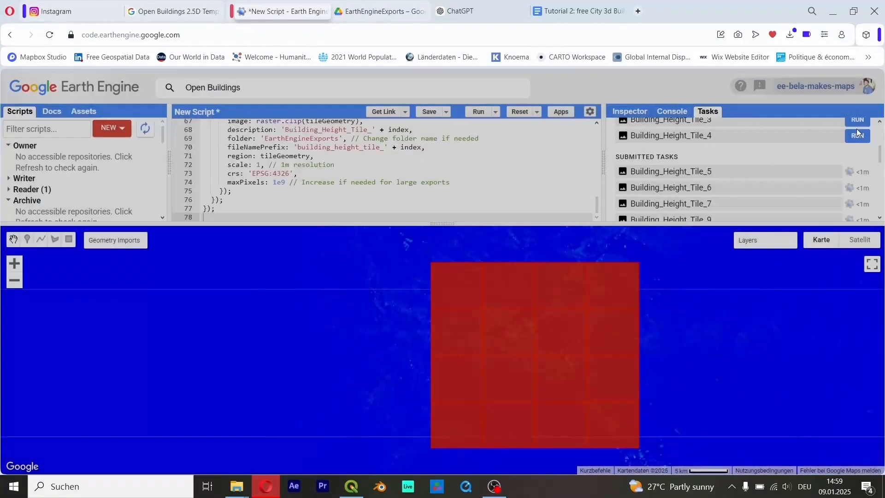
{"action": "left_click", "coordinate": [858, 135]}
{"action": "left_click", "coordinate": [537, 425]}
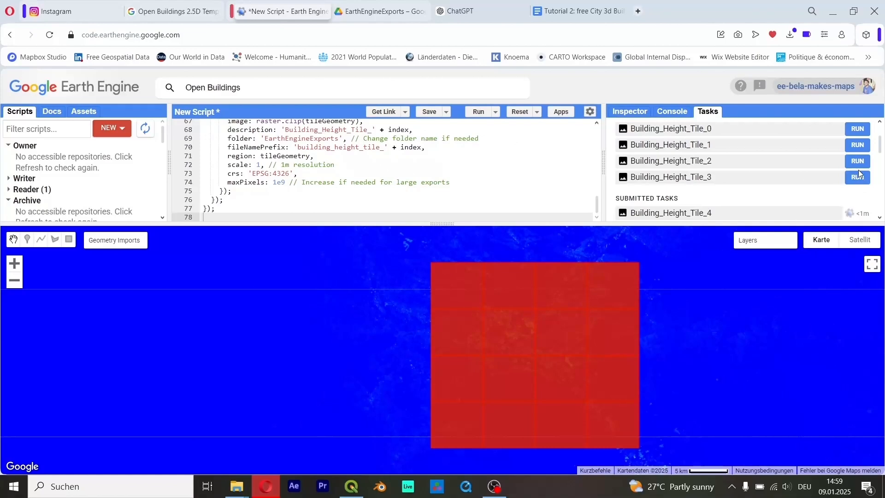
- Submit the remaining Building_Height_Tile_3, 2, 1 and 0 export tasks to Drive and look through the submitted tasks
{"action": "left_click", "coordinate": [859, 180]}
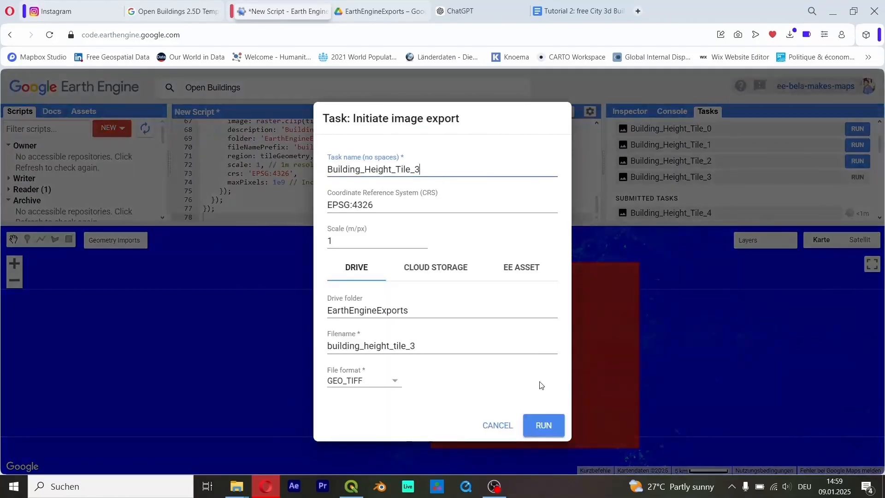
{"action": "left_click", "coordinate": [545, 424]}
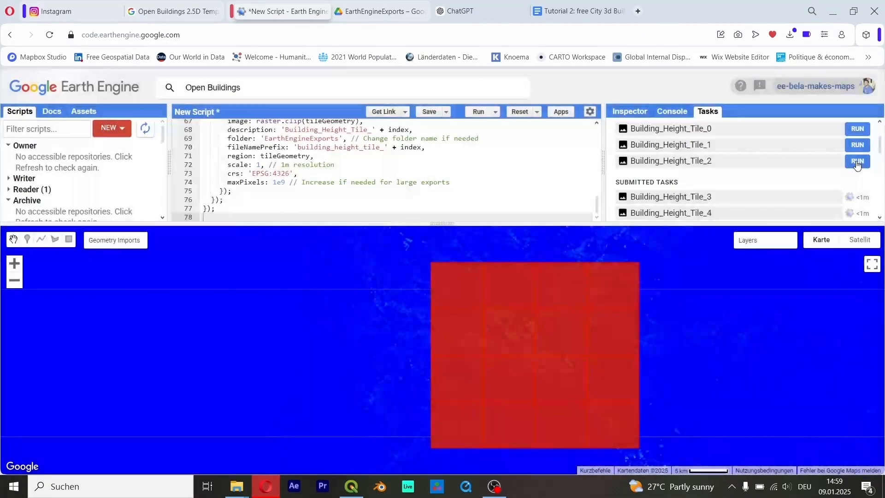
{"action": "left_click", "coordinate": [858, 161]}
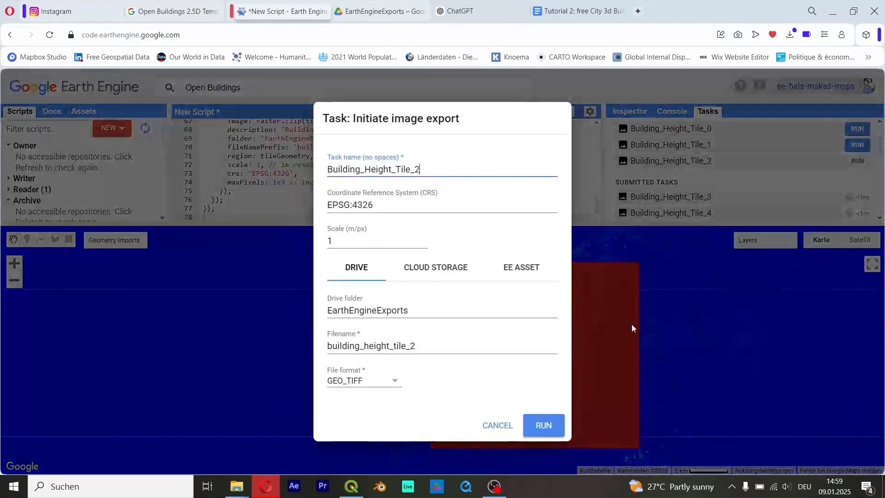
{"action": "left_click", "coordinate": [544, 425]}
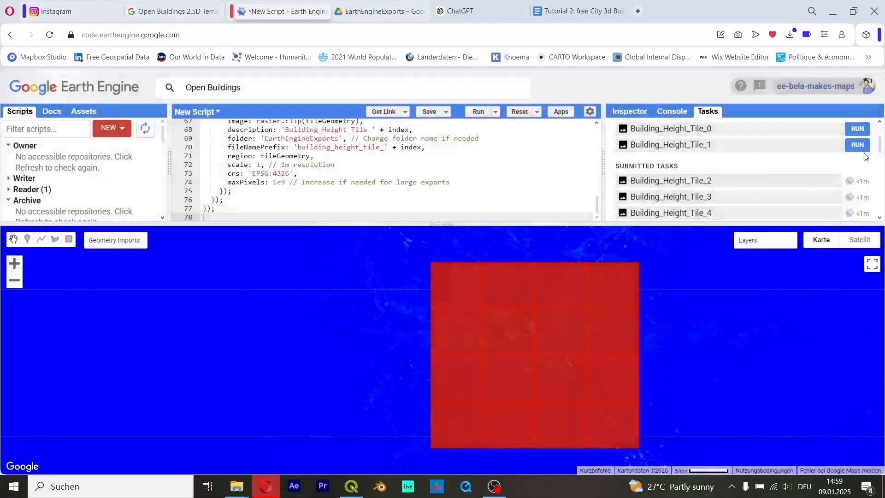
{"action": "left_click", "coordinate": [857, 145]}
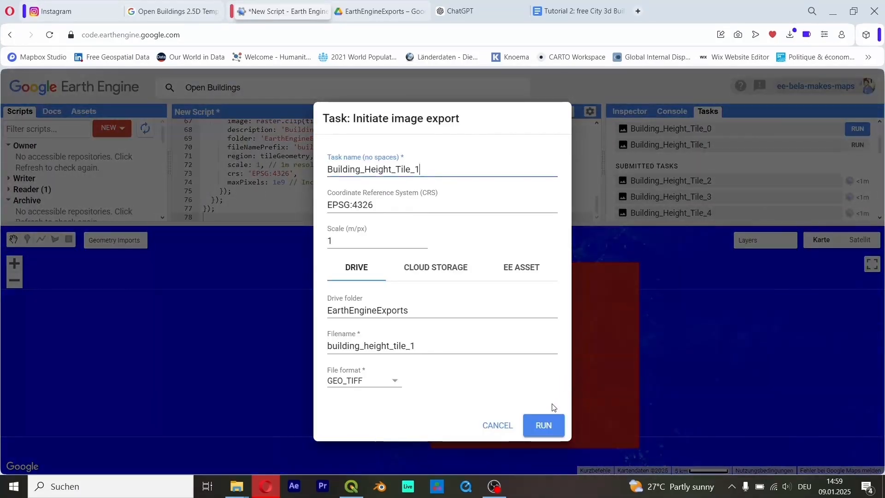
{"action": "left_click", "coordinate": [542, 425]}
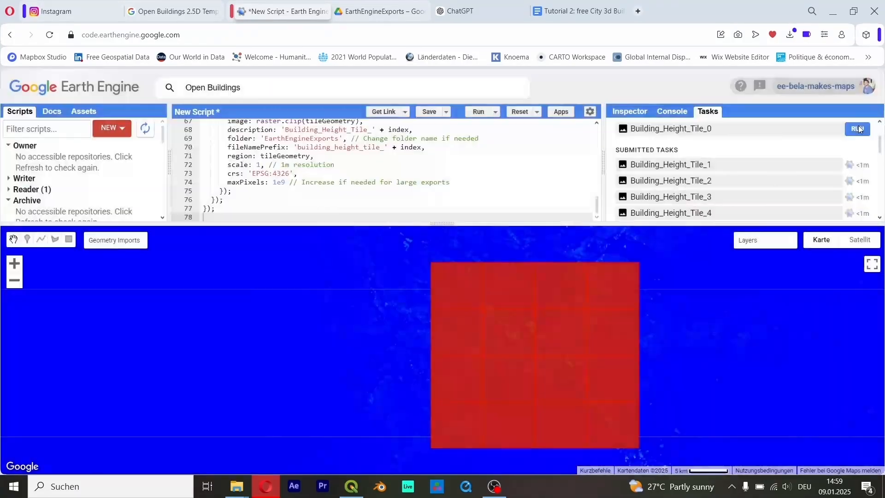
{"action": "left_click", "coordinate": [856, 130]}
{"action": "left_click", "coordinate": [540, 426]}
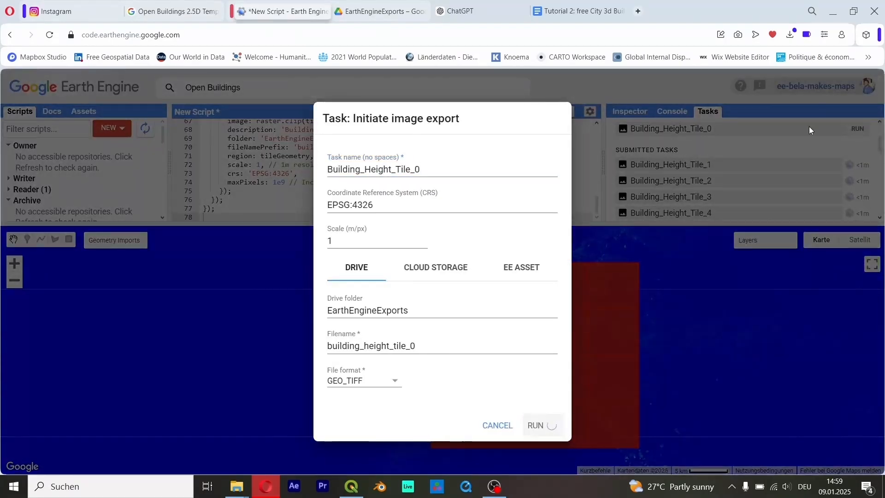
{"action": "scroll", "coordinate": [803, 148], "scroll_direction": "down", "scroll_amount": 2}
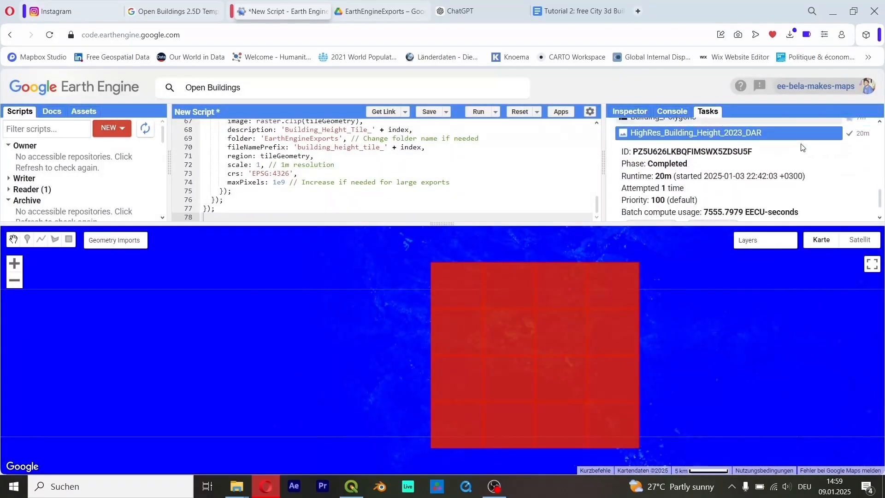
{"action": "scroll", "coordinate": [801, 146], "scroll_direction": "up", "scroll_amount": 1}
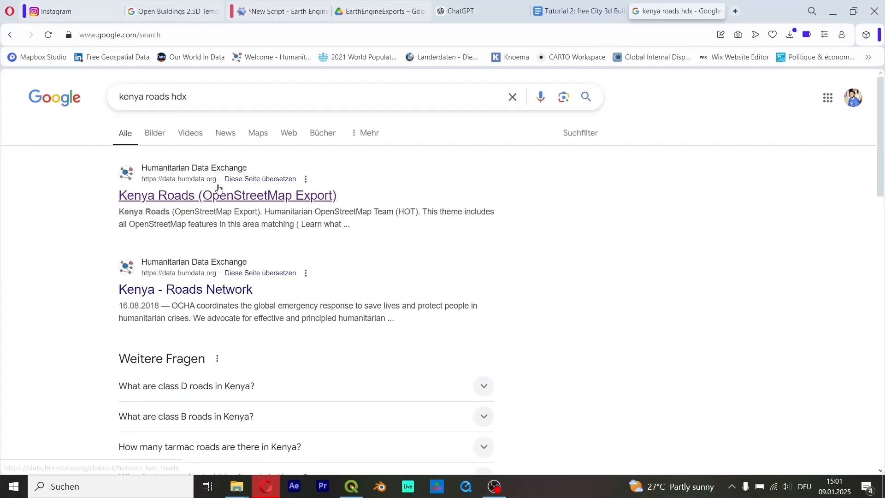
- Open the HDX dataset Kenya Roads (OpenStreetMap Export) from the search results and compare it with the Dar es Salaam map post on Instagram
{"action": "left_click", "coordinate": [251, 196]}
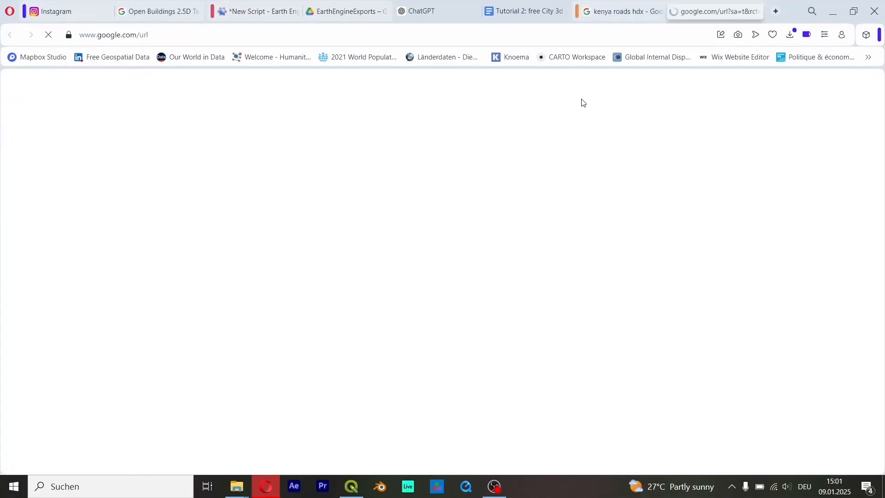
{"action": "left_click", "coordinate": [658, 11]}
{"action": "left_click", "coordinate": [78, 12]}
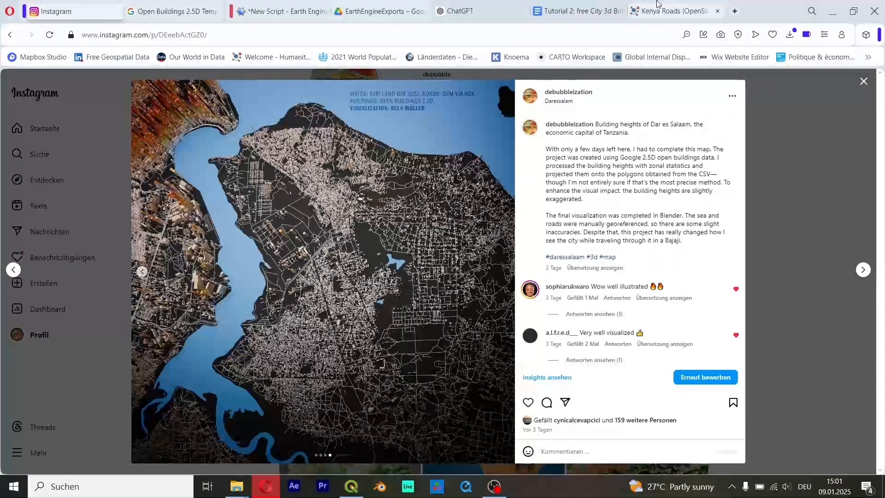
{"action": "left_click", "coordinate": [675, 11]}
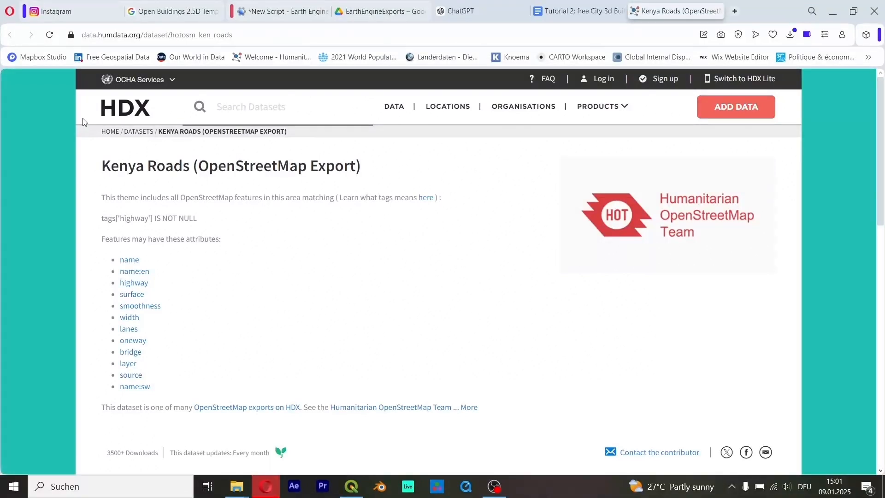
- Examine the Kenya Roads dataset description and the road file formats offered for download
{"action": "scroll", "coordinate": [385, 203], "scroll_direction": "down", "scroll_amount": 1}
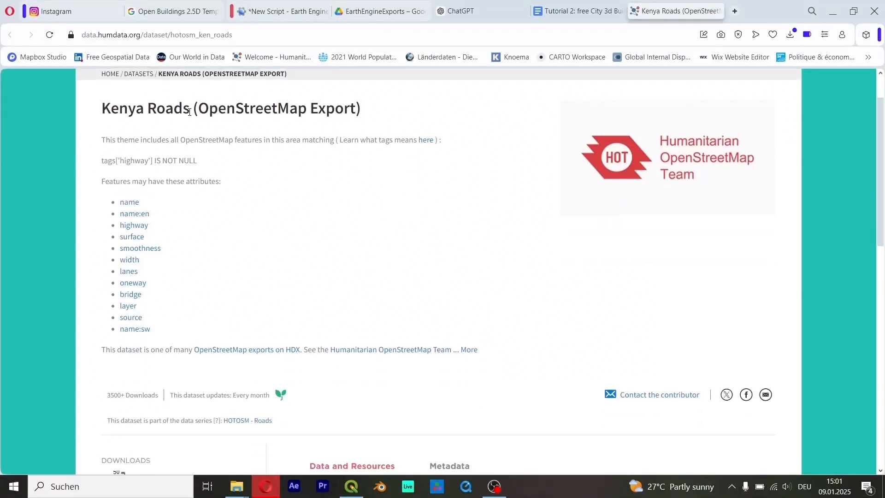
{"action": "left_click_drag", "start_coordinate": [189, 112], "coordinate": [390, 117]}
{"action": "left_click", "coordinate": [390, 116]}
{"action": "scroll", "coordinate": [387, 203], "scroll_direction": "down", "scroll_amount": 3}
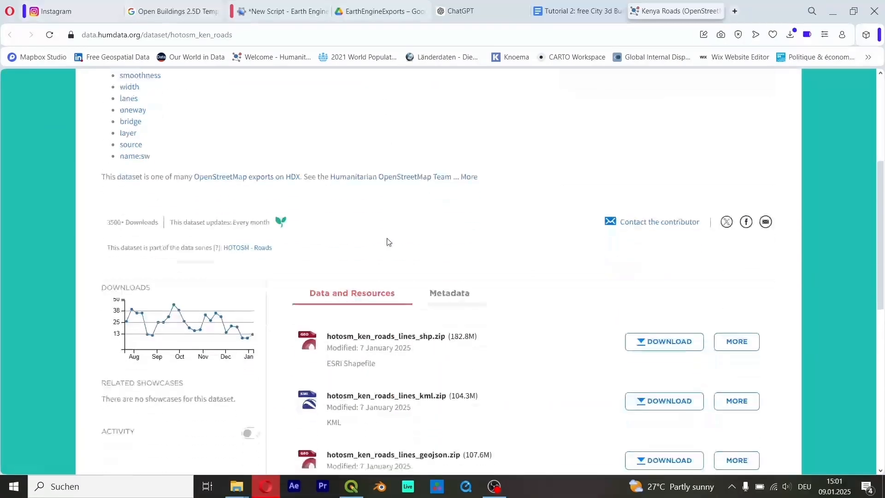
{"action": "scroll", "coordinate": [520, 289], "scroll_direction": "down", "scroll_amount": 2}
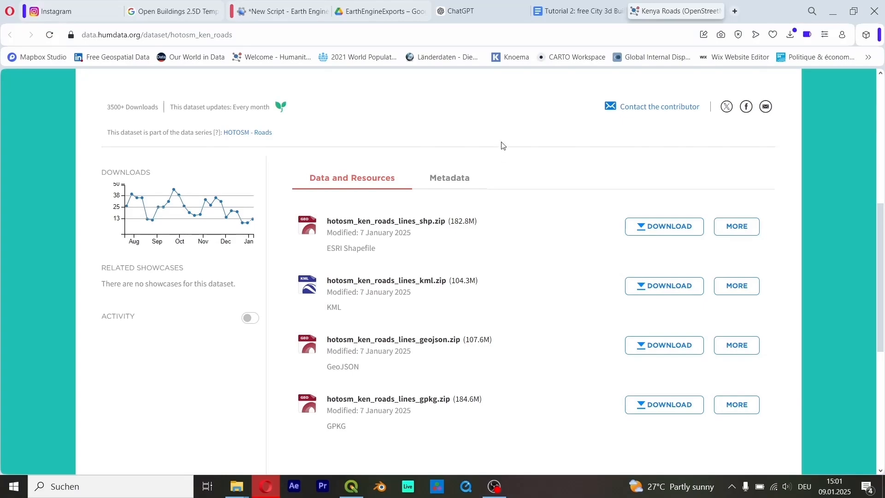
{"action": "scroll", "coordinate": [441, 329], "scroll_direction": "up", "scroll_amount": 6}
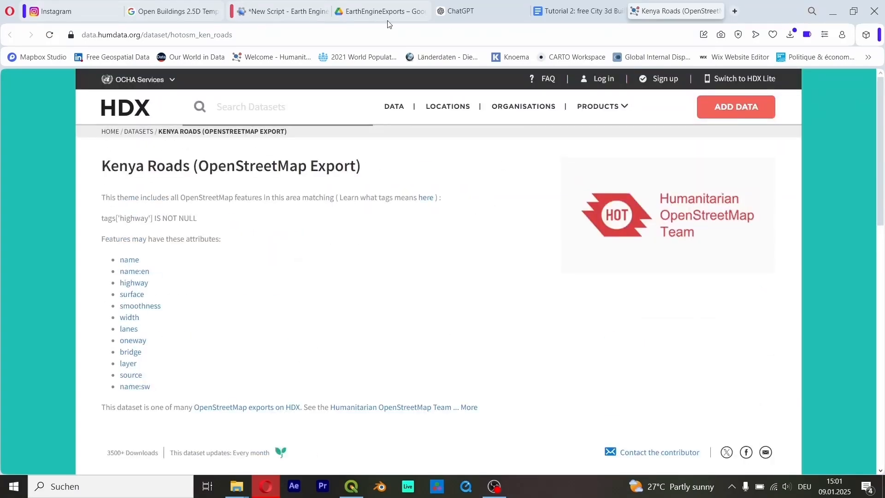
- Check the EarthEngineExports folder in Google Drive for today's files, and review the export tasks in Earth Engine
{"action": "left_click", "coordinate": [366, 6]}
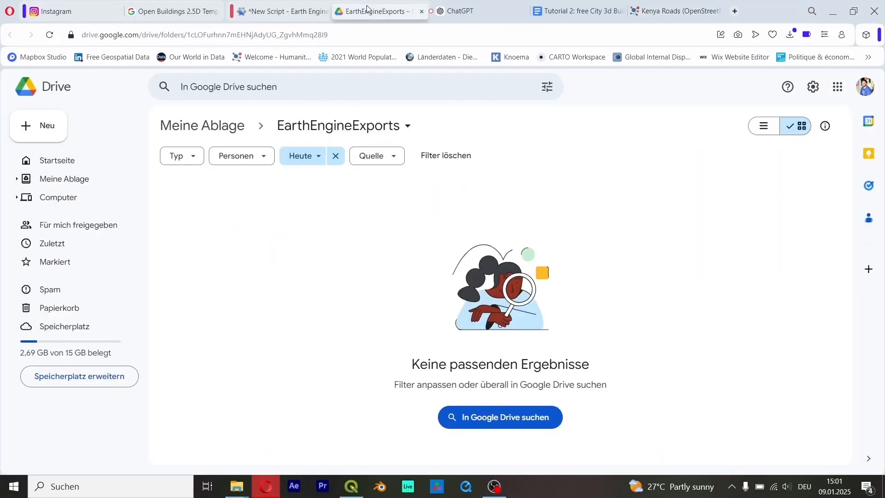
{"action": "left_click", "coordinate": [272, 7]}
{"action": "scroll", "coordinate": [792, 159], "scroll_direction": "up", "scroll_amount": 4}
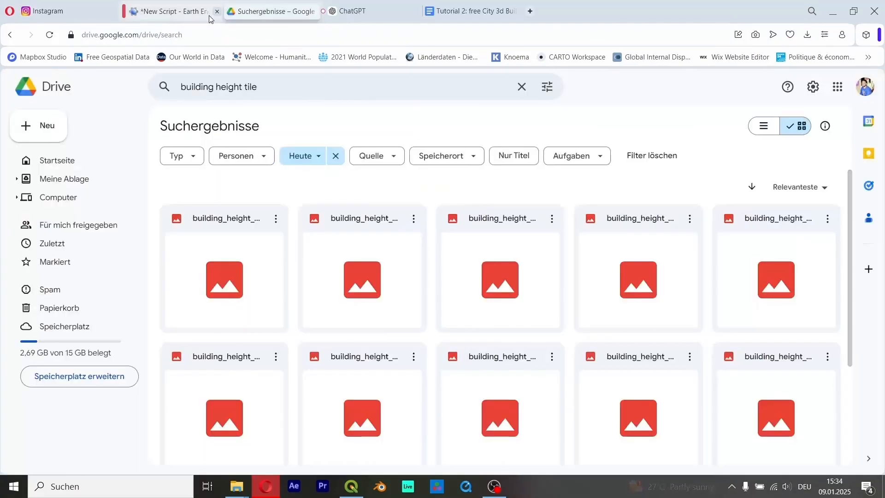
- Review the submitted Building_Height_Tile export tasks in Earth Engine
{"action": "left_click", "coordinate": [175, 11]}
{"action": "scroll", "coordinate": [761, 143], "scroll_direction": "down", "scroll_amount": 10}
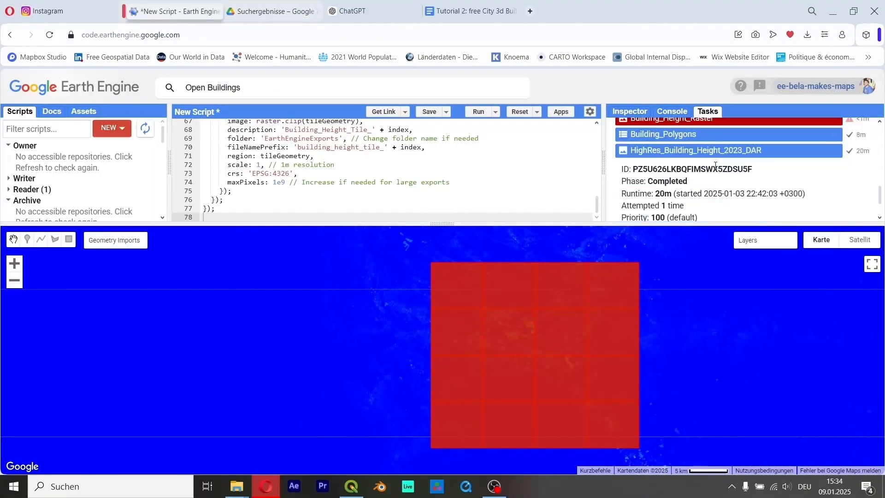
{"action": "scroll", "coordinate": [716, 158], "scroll_direction": "up", "scroll_amount": 5}
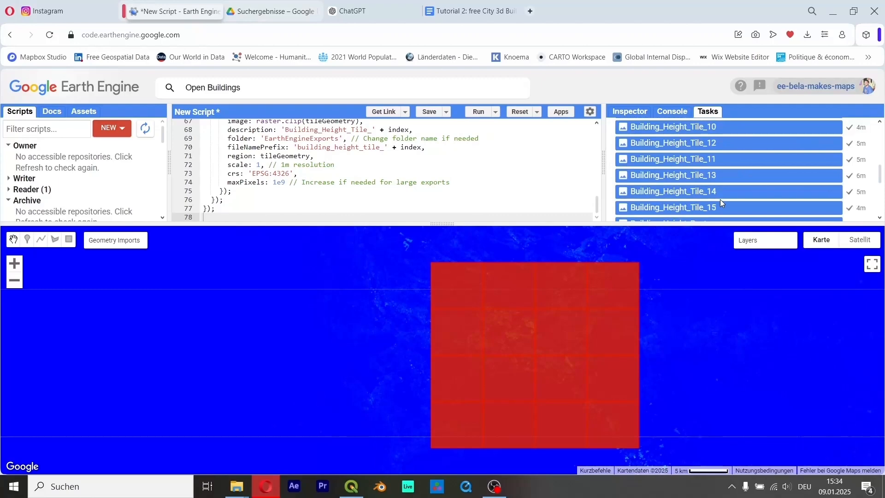
{"action": "scroll", "coordinate": [727, 191], "scroll_direction": "up", "scroll_amount": 4}
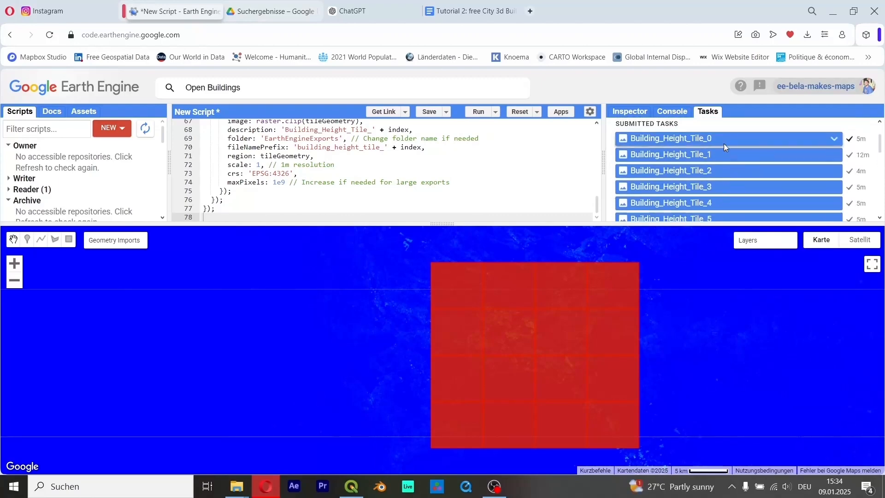
- Return to Google Drive and rerun the search for "building height tile"
{"action": "left_click", "coordinate": [288, 5]}
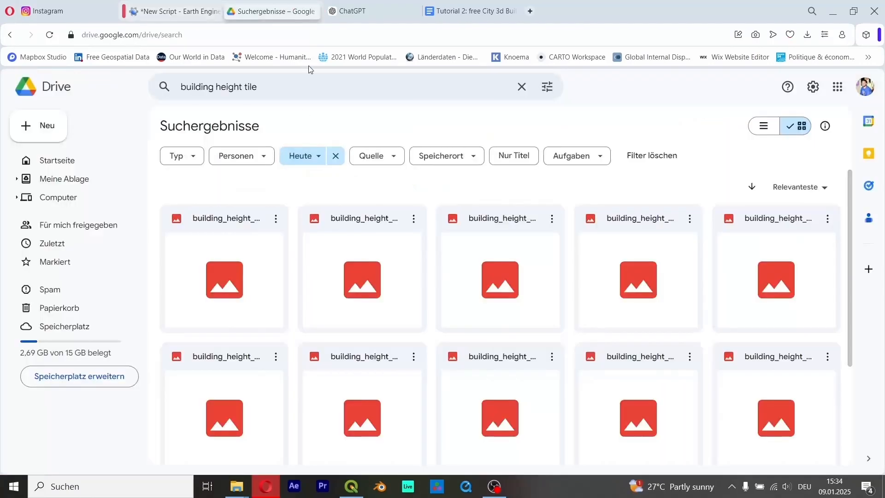
{"action": "left_click", "coordinate": [310, 86]}
{"action": "key", "text": "Return"}
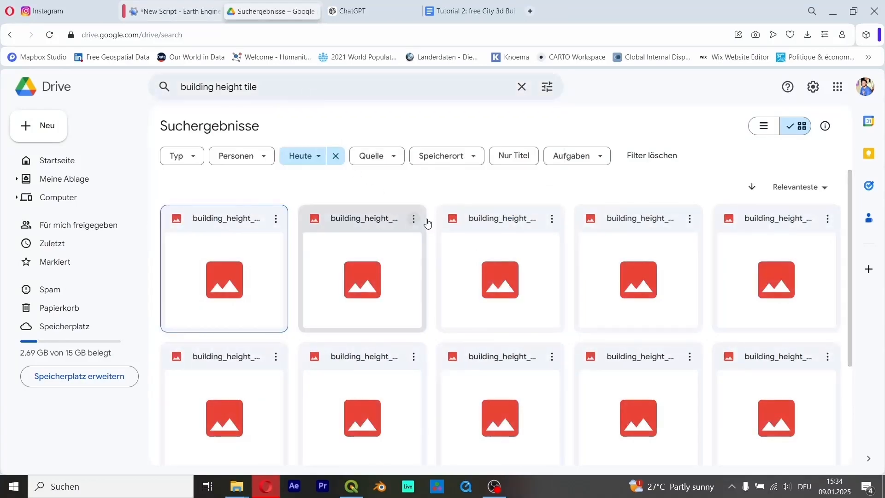
- Select all 16 building_height_tile images in the Drive search results and download them together
{"action": "left_click", "coordinate": [265, 256]}
{"action": "scroll", "coordinate": [271, 273], "scroll_direction": "down", "scroll_amount": 3}
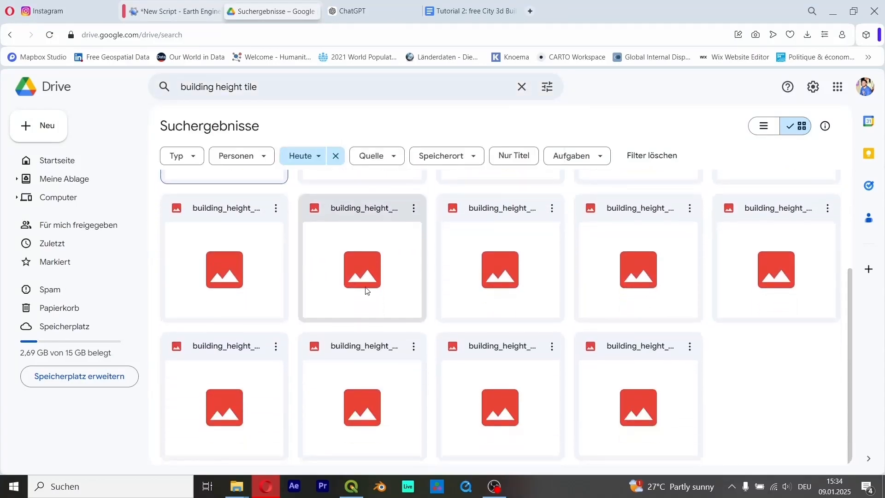
{"action": "left_click", "coordinate": [621, 365]}
{"action": "scroll", "coordinate": [174, 244], "scroll_direction": "up", "scroll_amount": 3}
{"action": "left_click", "coordinate": [173, 243]}
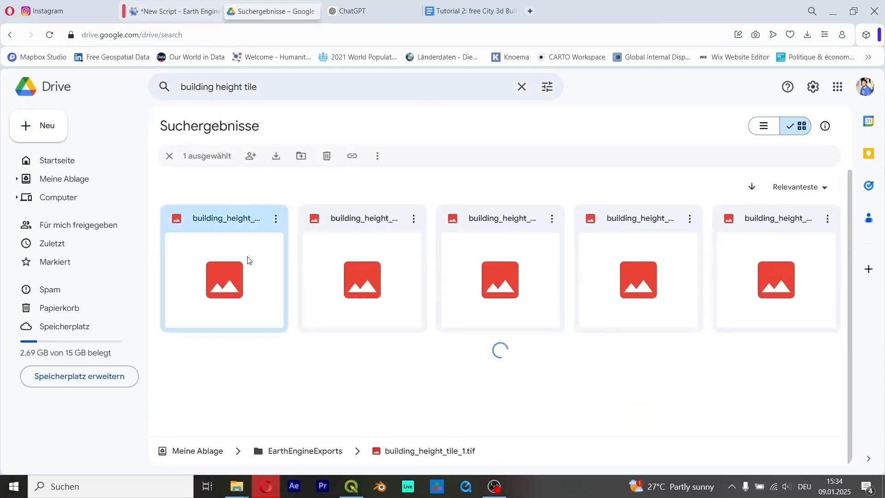
{"action": "scroll", "coordinate": [507, 346], "scroll_direction": "down", "scroll_amount": 4}
{"action": "left_click", "coordinate": [224, 385], "text": "shift"}
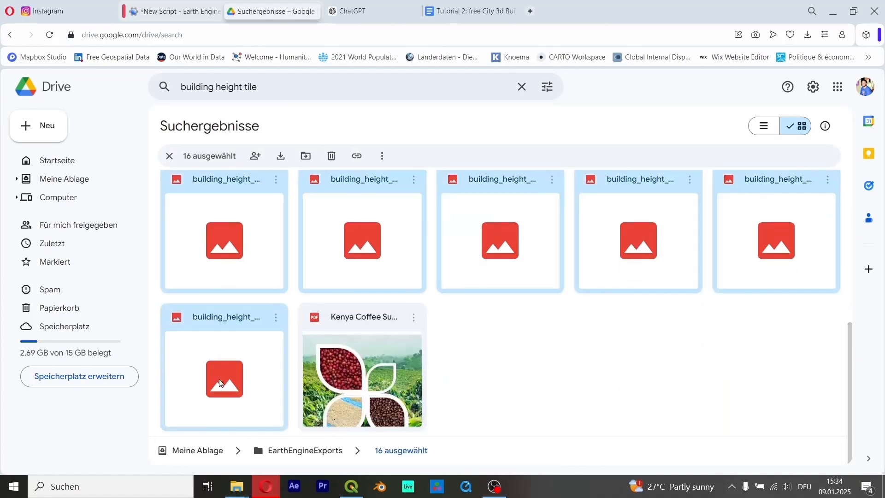
{"action": "scroll", "coordinate": [234, 318], "scroll_direction": "up", "scroll_amount": 3}
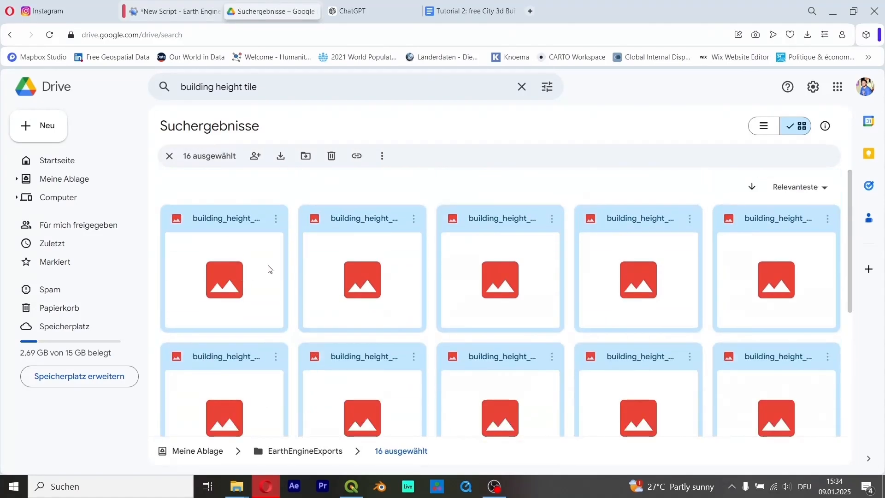
{"action": "left_click", "coordinate": [279, 158]}
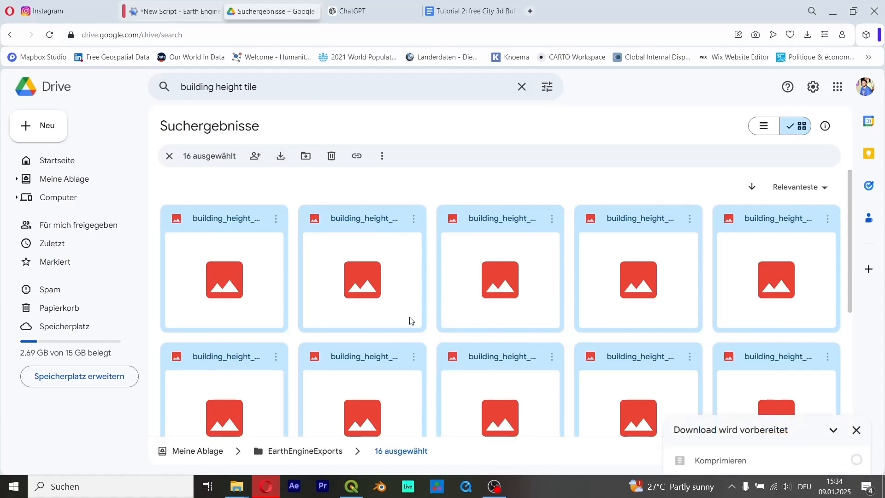
- Switch to QGIS and add the hotosm_ken_roads_lines_geojson.geojson layer to the nairobi project
{"action": "left_click", "coordinate": [351, 487]}
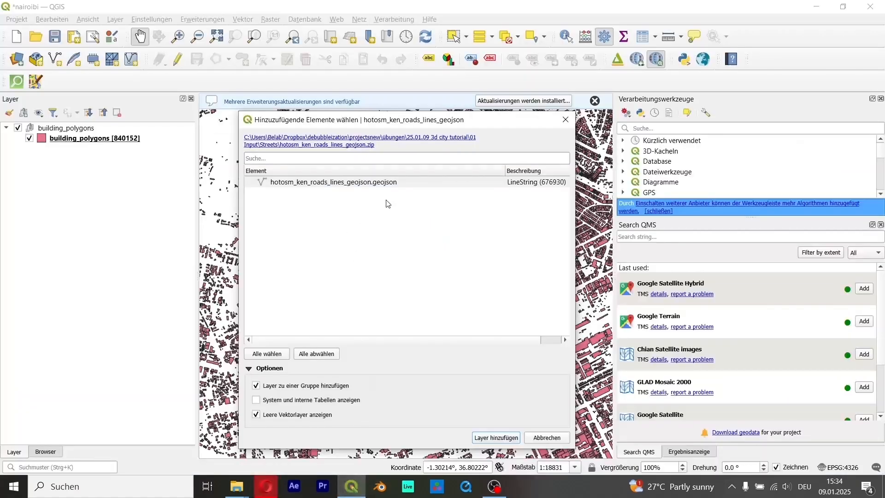
{"action": "double_click", "coordinate": [396, 181]}
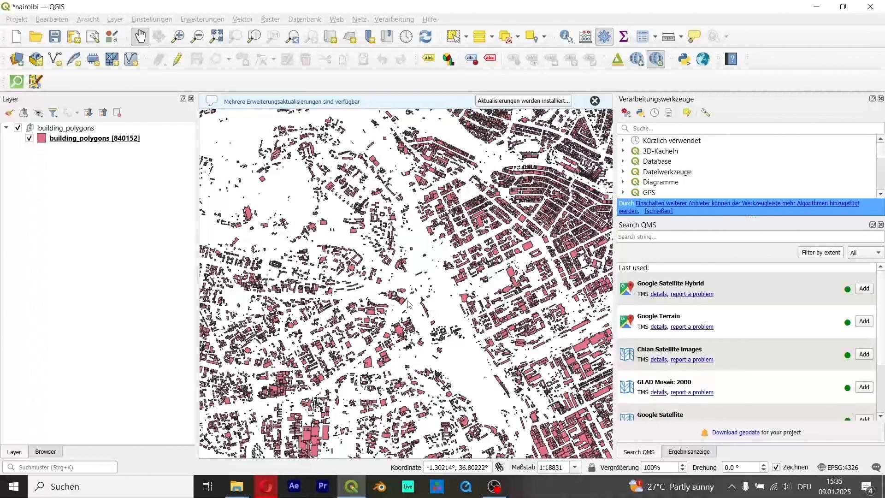
- Look at the Dar es Salaam building height post on Instagram in the browser, including its second image
{"action": "left_click", "coordinate": [266, 486]}
{"action": "left_click", "coordinate": [91, 5]}
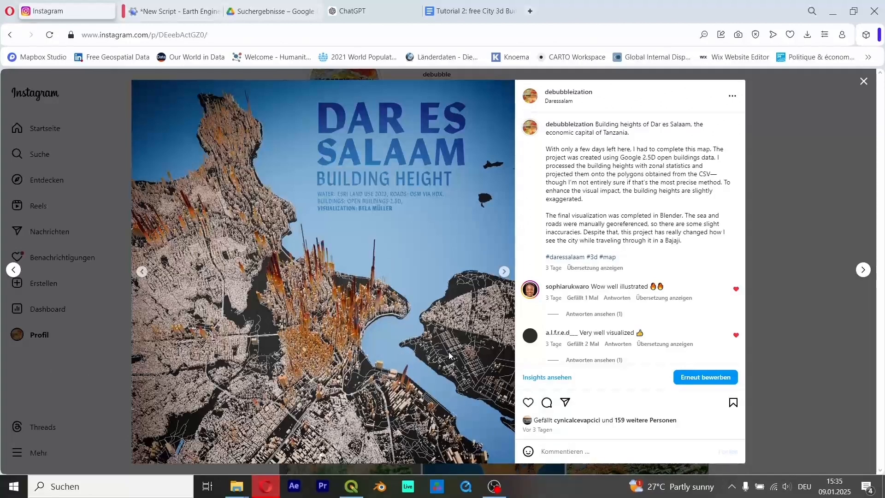
{"action": "left_click", "coordinate": [504, 272]}
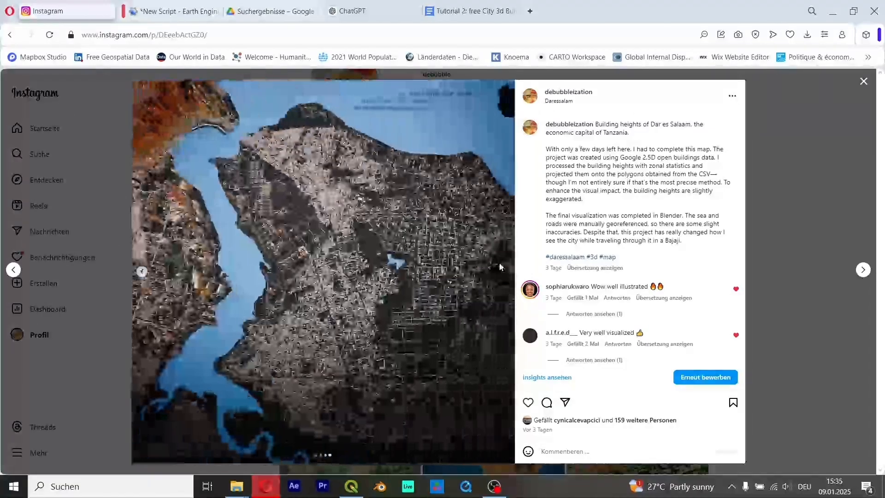
- Check the browser's recent downloads, close the ChatGPT page, and check the tile download's progress in Google Drive
{"action": "left_click", "coordinate": [196, 7]}
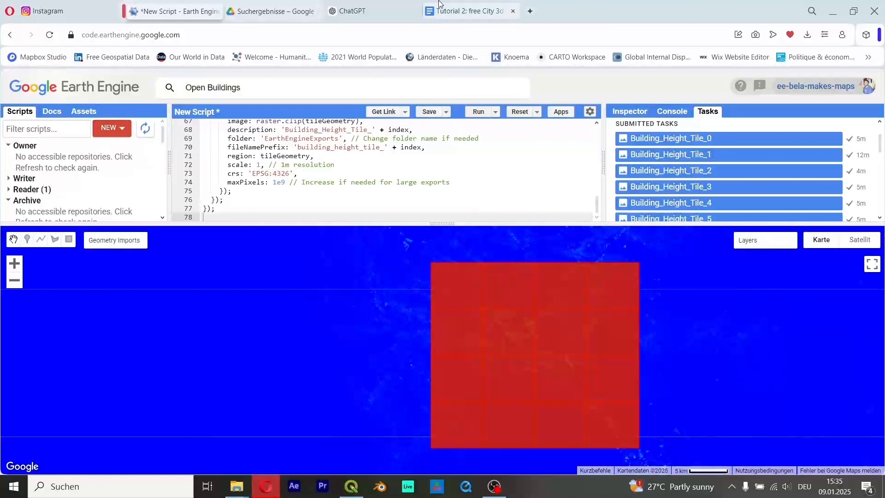
{"action": "left_click", "coordinate": [808, 34]}
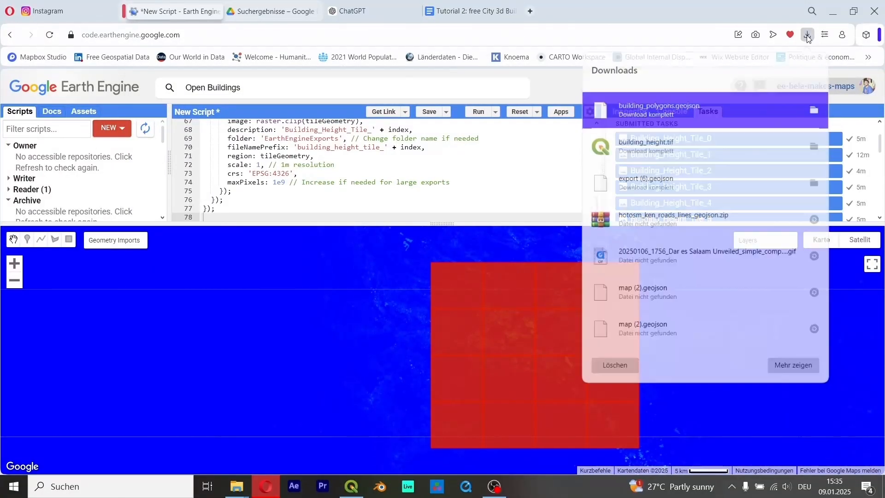
{"action": "left_click", "coordinate": [416, 11]}
{"action": "left_click", "coordinate": [251, 13]}
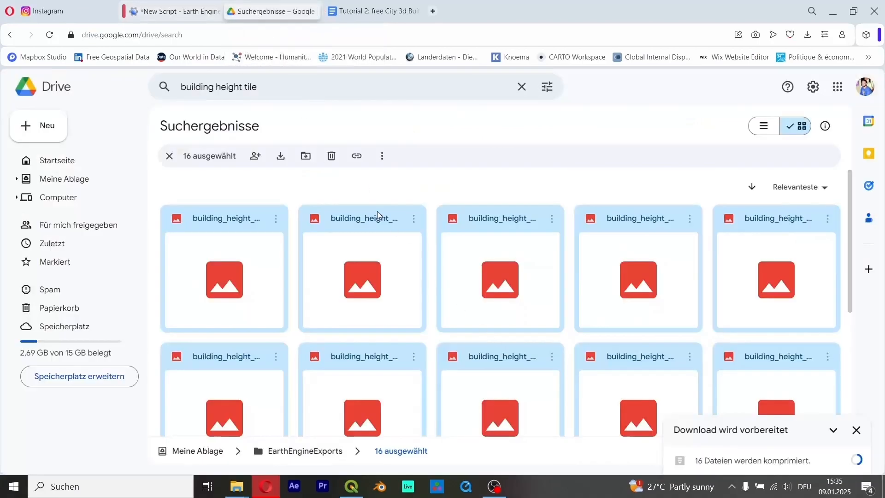
{"action": "scroll", "coordinate": [575, 333], "scroll_direction": "down", "scroll_amount": 2}
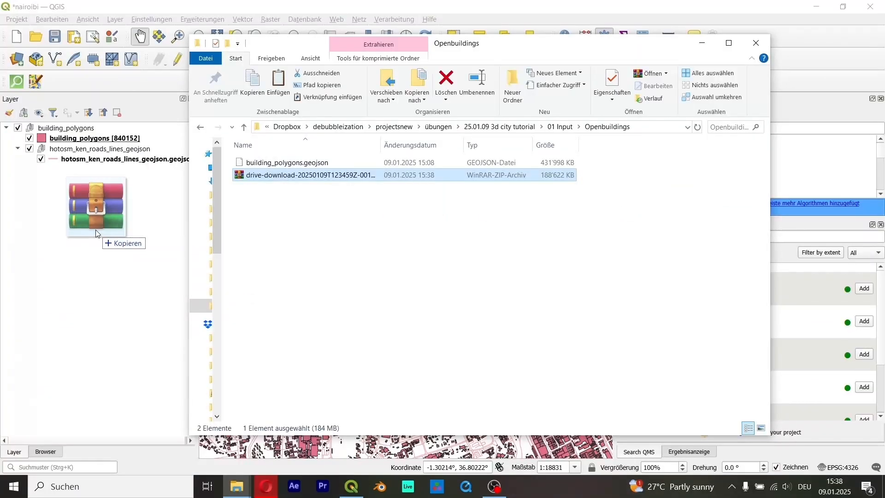
- Add all building_height_tile rasters from the drive-download ZIP archive to the QGIS project as a layer group
{"action": "left_click_drag", "start_coordinate": [96, 230], "coordinate": [95, 245]}
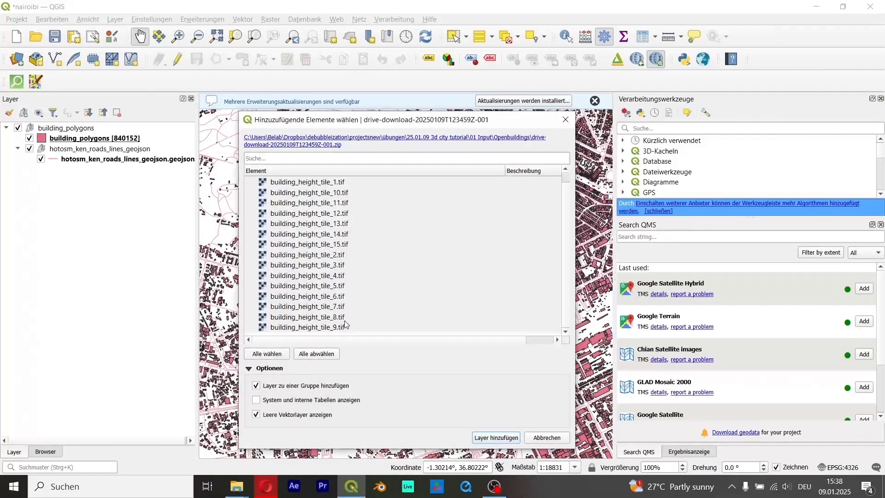
{"action": "scroll", "coordinate": [341, 322], "scroll_direction": "down", "scroll_amount": 1}
{"action": "left_click", "coordinate": [335, 332]}
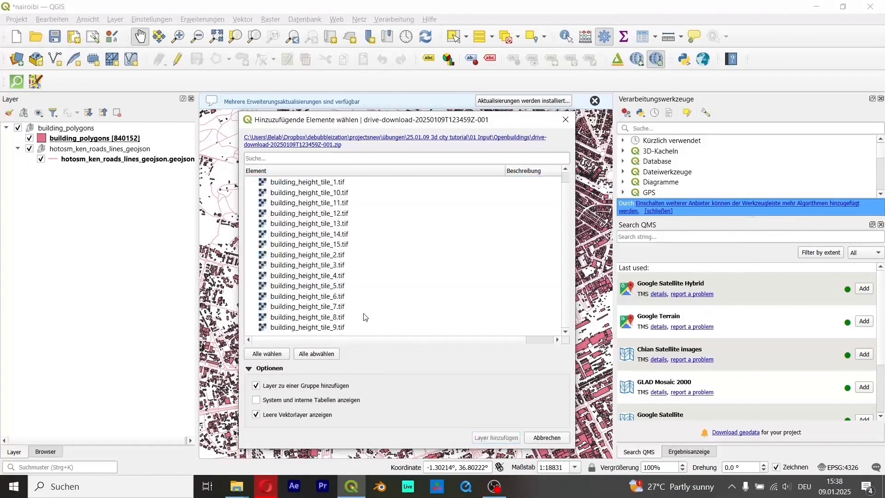
{"action": "scroll", "coordinate": [363, 314], "scroll_direction": "up", "scroll_amount": 1}
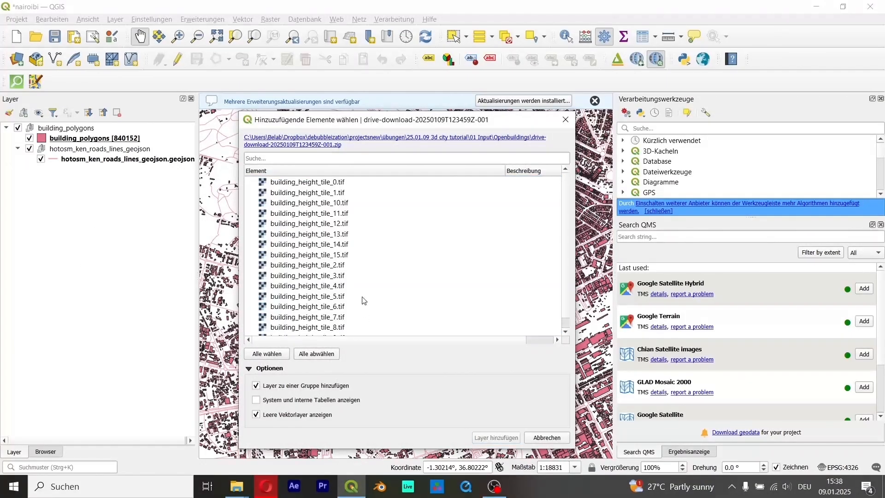
{"action": "left_click", "coordinate": [271, 355]}
{"action": "scroll", "coordinate": [344, 266], "scroll_direction": "down", "scroll_amount": 1}
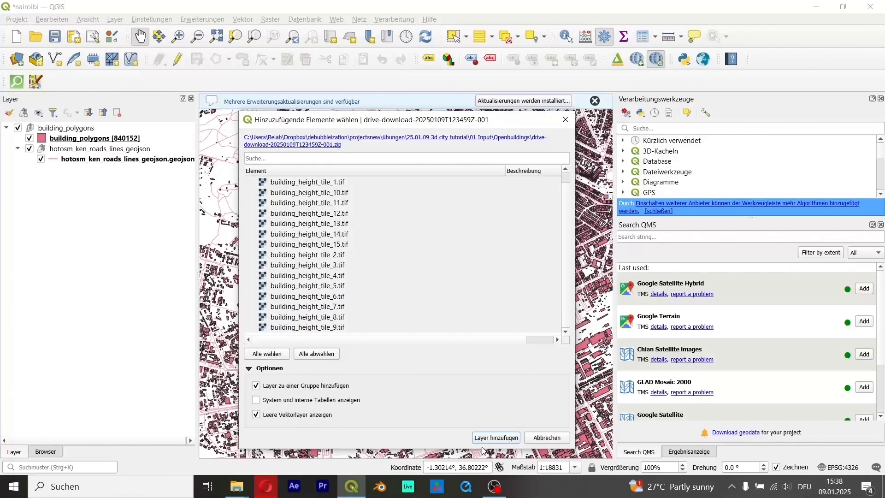
{"action": "left_click", "coordinate": [496, 437]}
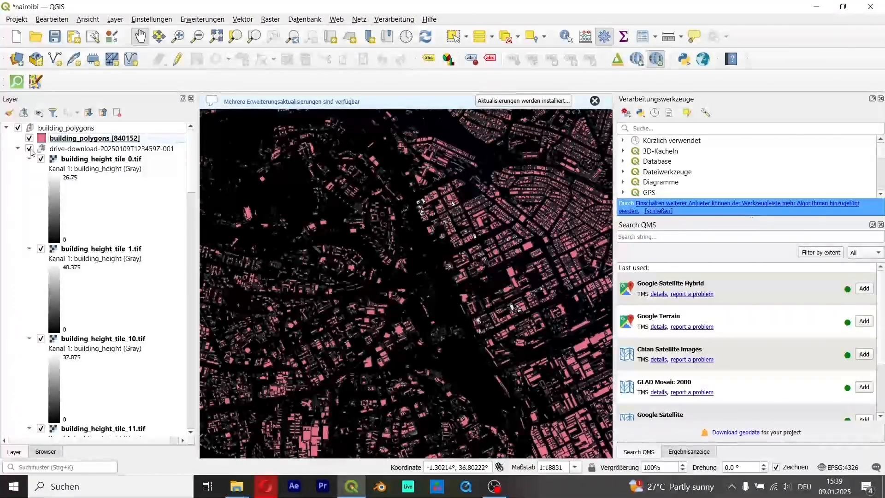
- Toggle the height tile group off and on, collapse it, and hide the hotosm_ken_roads_lines_geojson group
{"action": "left_click", "coordinate": [29, 149]}
{"action": "left_click", "coordinate": [29, 149]}
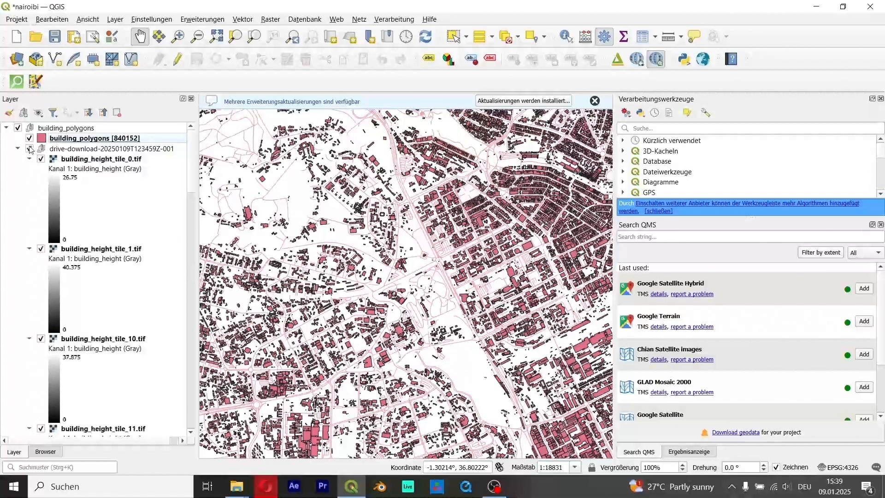
{"action": "left_click", "coordinate": [17, 149]}
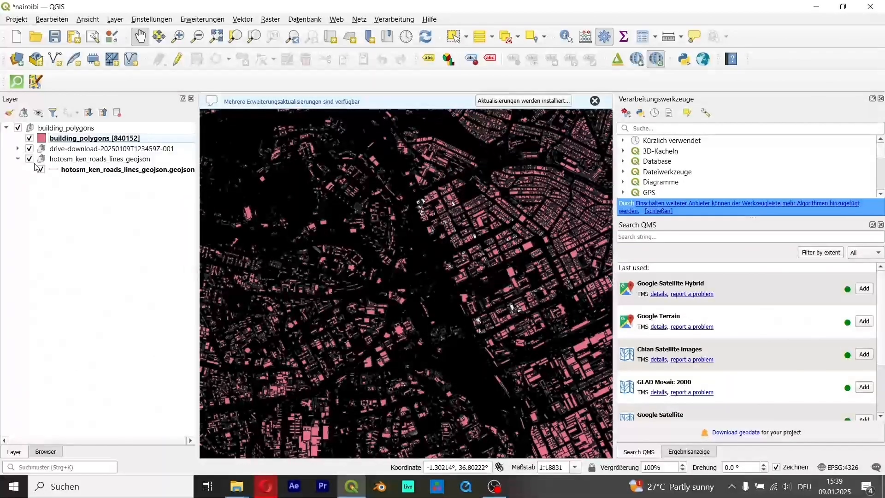
{"action": "left_click", "coordinate": [30, 159]}
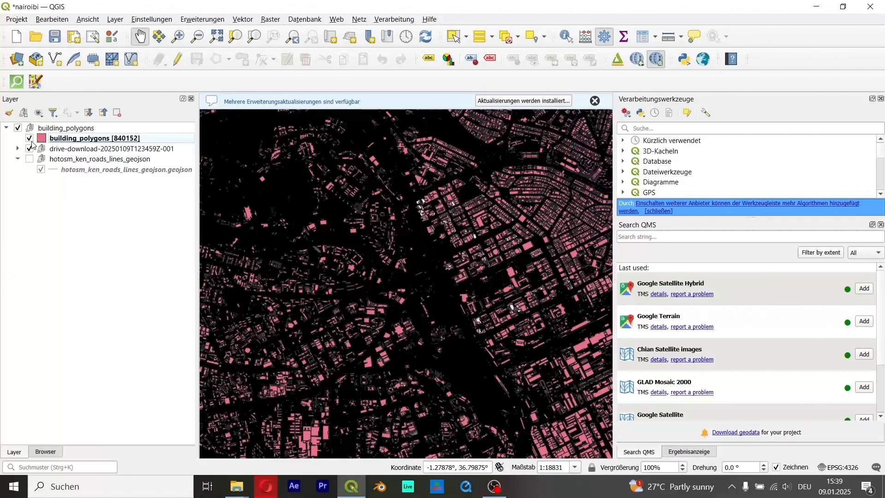
- Hide the building_polygons layer and inspect the height raster tiles across the whole area and at building level
{"action": "left_click", "coordinate": [33, 142]}
{"action": "left_click", "coordinate": [30, 138]}
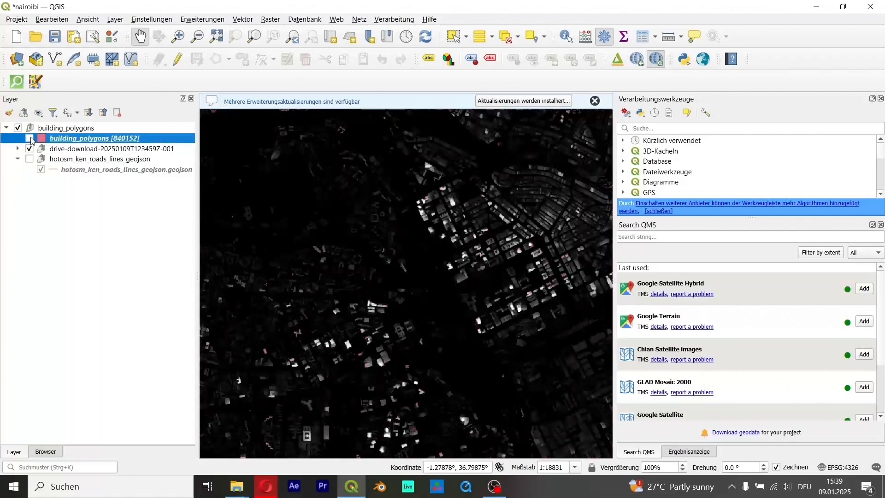
{"action": "left_click", "coordinate": [31, 139]}
{"action": "left_click", "coordinate": [30, 140]}
{"action": "scroll", "coordinate": [465, 229], "scroll_direction": "down", "scroll_amount": 3}
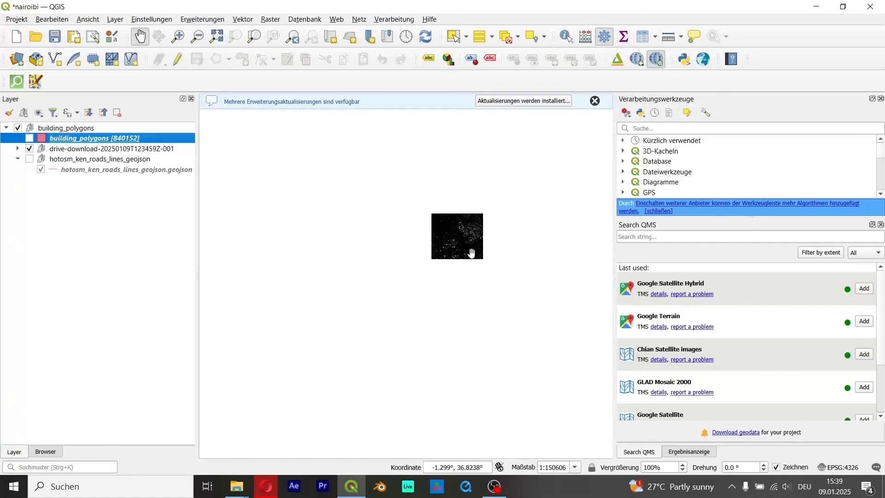
{"action": "scroll", "coordinate": [477, 250], "scroll_direction": "up", "scroll_amount": 3}
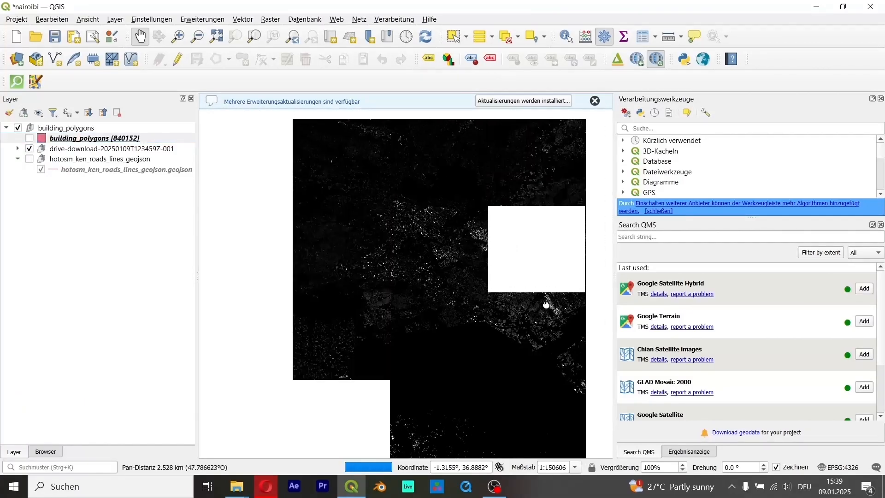
{"action": "scroll", "coordinate": [447, 236], "scroll_direction": "up", "scroll_amount": 3}
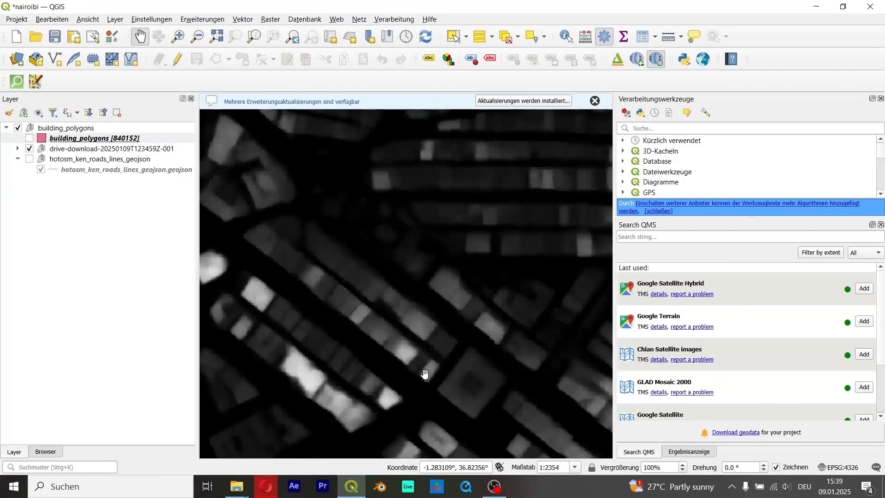
- Toggle the building_polygons layer over the height raster to compare building footprints with the height values
{"action": "left_click", "coordinate": [30, 139]}
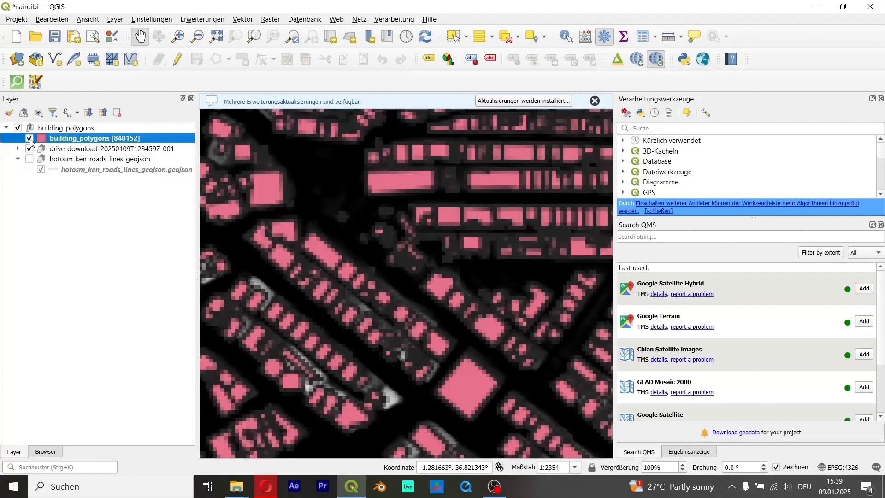
{"action": "left_click", "coordinate": [30, 139]}
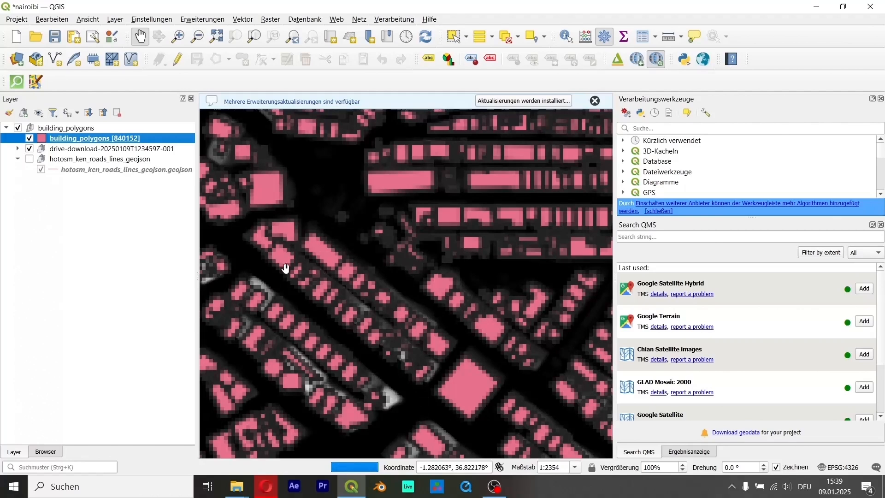
{"action": "left_click", "coordinate": [29, 139]}
{"action": "scroll", "coordinate": [406, 263], "scroll_direction": "down", "scroll_amount": 2}
- Hide the building_polygons layer, expand the drive-download tile group and collapse the legend of every building_height_tile layer in it
{"action": "left_click", "coordinate": [96, 150]}
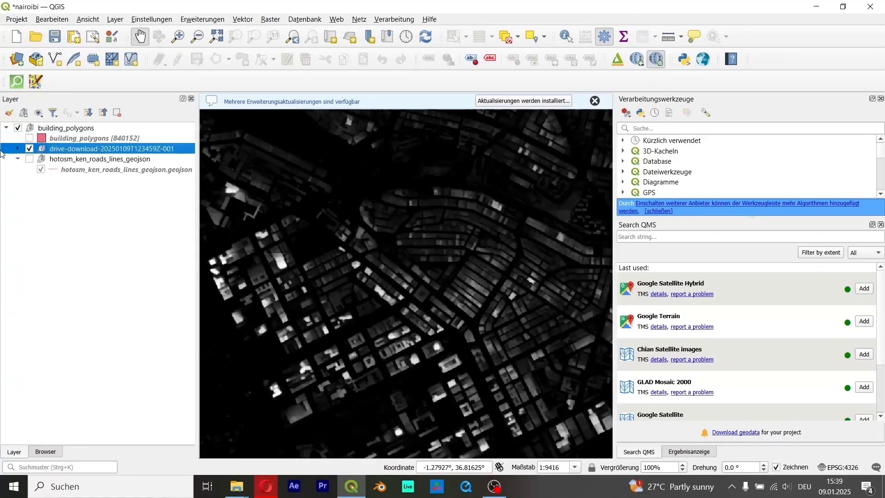
{"action": "left_click", "coordinate": [18, 149]}
{"action": "left_click", "coordinate": [29, 159]}
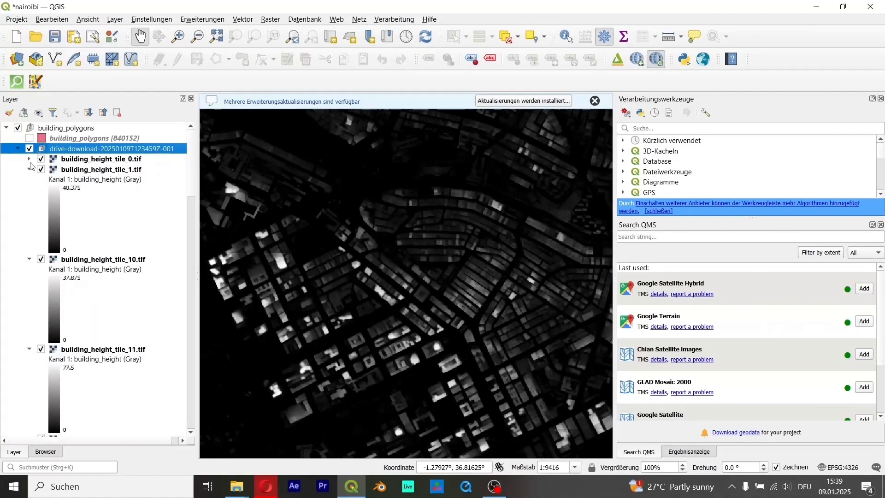
{"action": "left_click", "coordinate": [29, 169]}
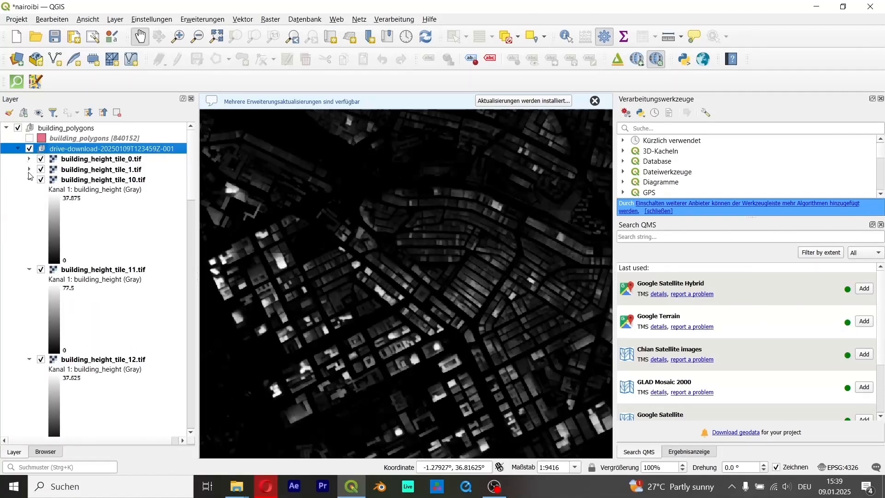
{"action": "left_click", "coordinate": [29, 179]}
{"action": "left_click", "coordinate": [29, 190]}
{"action": "left_click", "coordinate": [29, 200]}
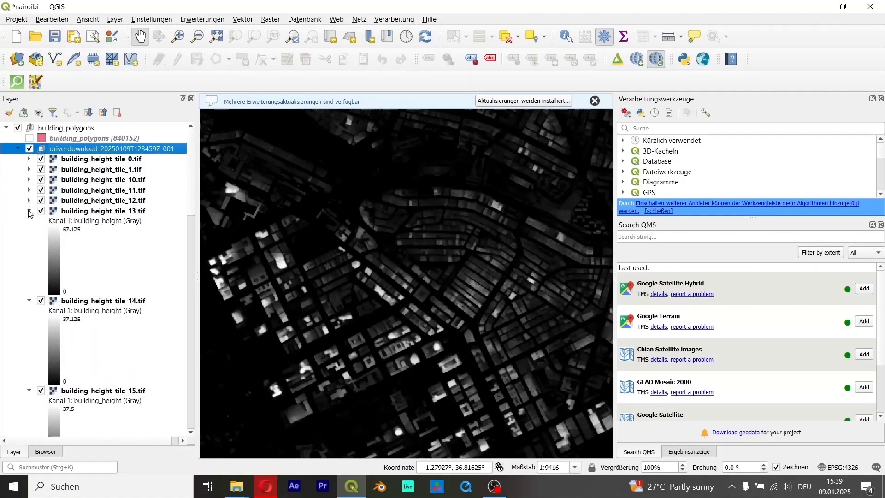
{"action": "left_click", "coordinate": [29, 210]}
{"action": "left_click", "coordinate": [29, 222]}
{"action": "left_click", "coordinate": [29, 231]}
{"action": "left_click", "coordinate": [29, 242]}
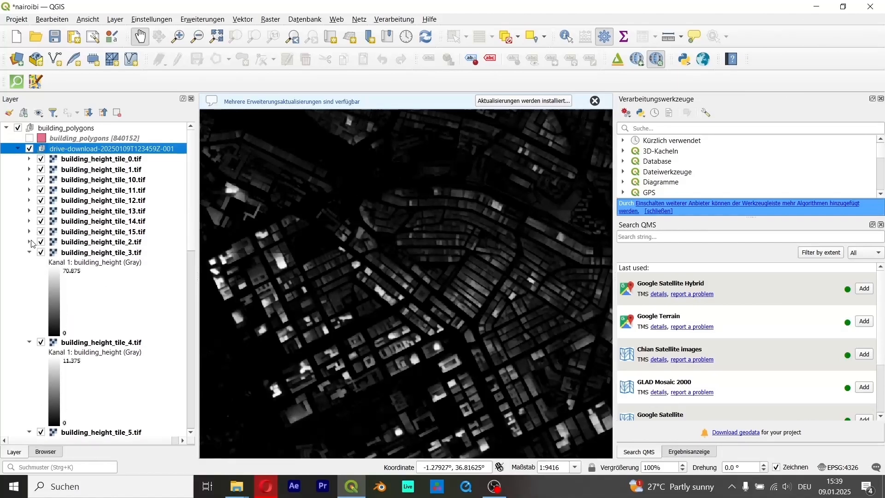
{"action": "left_click", "coordinate": [29, 252]}
{"action": "left_click", "coordinate": [29, 262]}
{"action": "left_click", "coordinate": [29, 273]}
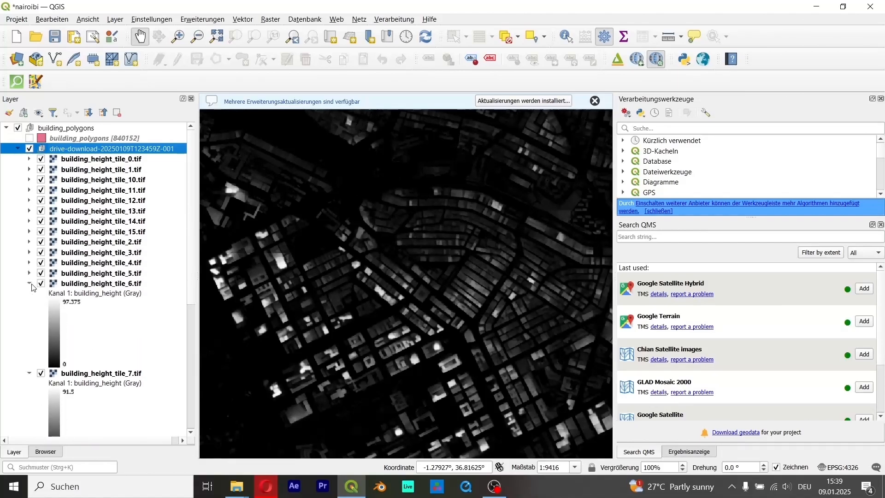
{"action": "left_click", "coordinate": [29, 283]}
{"action": "left_click", "coordinate": [29, 294]}
{"action": "left_click", "coordinate": [29, 304]}
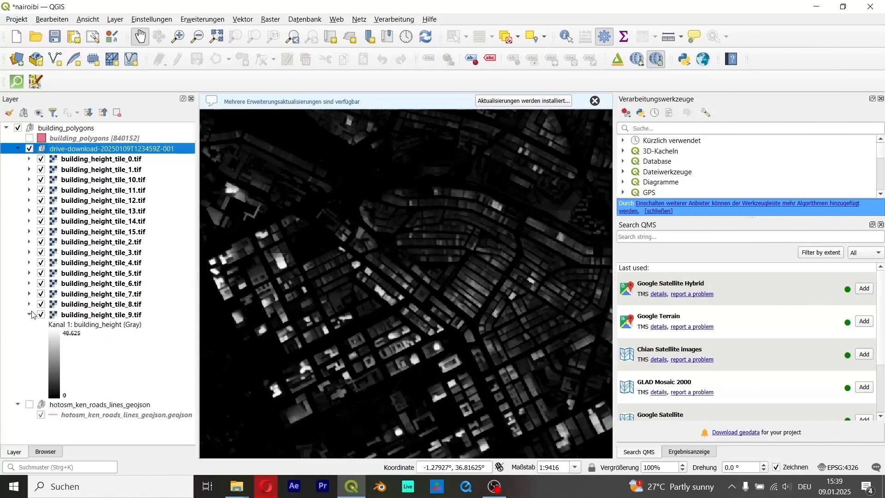
{"action": "left_click", "coordinate": [29, 314]}
- Select all building_height_tile layers and set all 16 of them as input layers of the raster Merge tool
{"action": "left_click", "coordinate": [86, 324]}
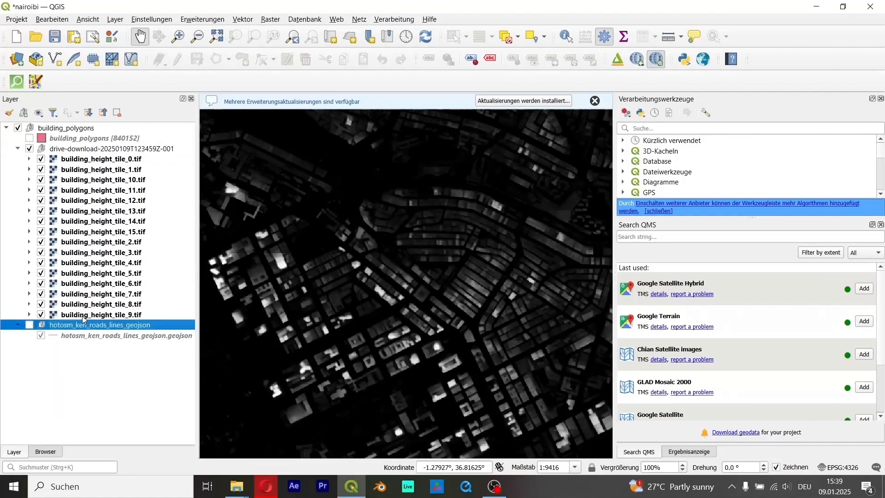
{"action": "left_click", "coordinate": [82, 314]}
{"action": "left_click", "coordinate": [98, 162], "text": "shift"}
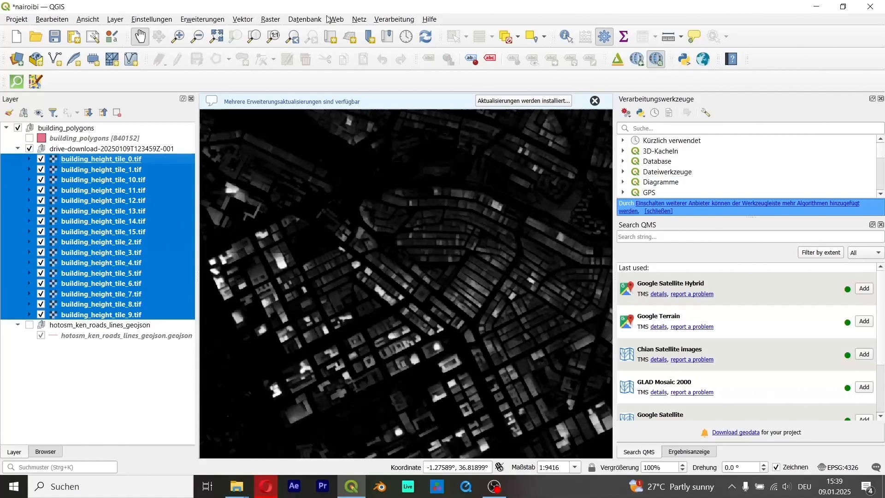
{"action": "left_click", "coordinate": [279, 18]}
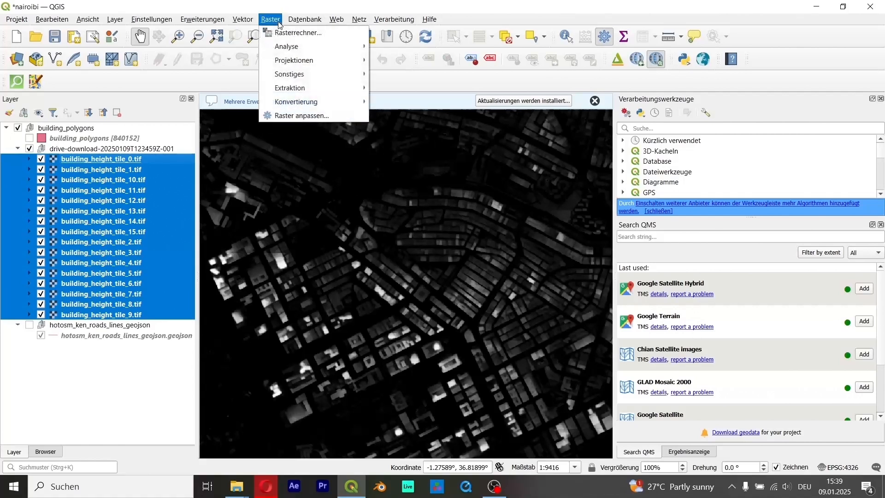
{"action": "mouse_move", "coordinate": [349, 80]}
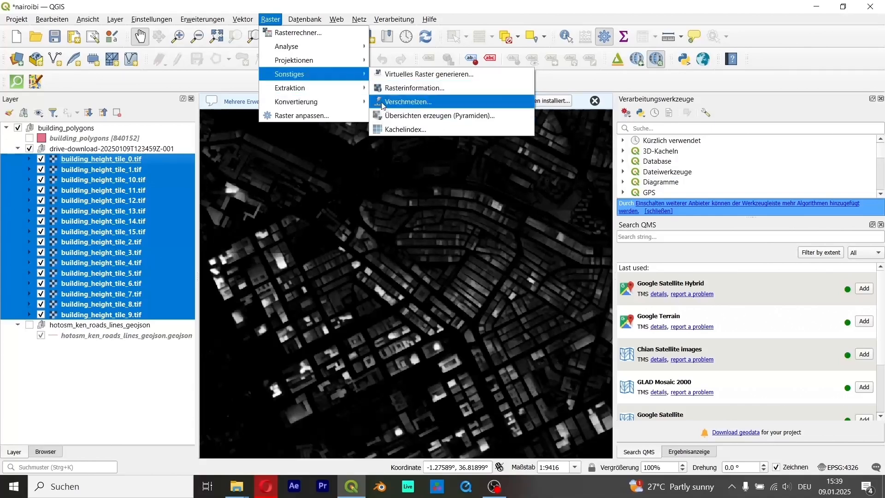
{"action": "left_click", "coordinate": [408, 106]}
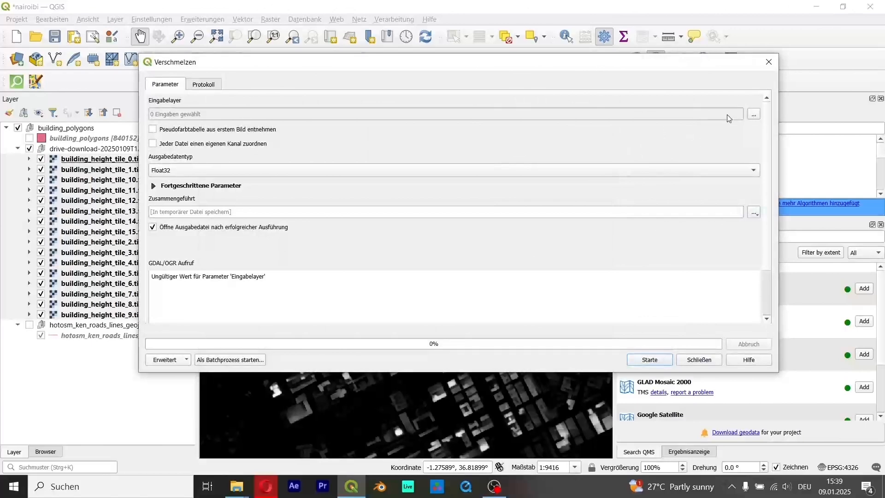
{"action": "left_click", "coordinate": [754, 115]}
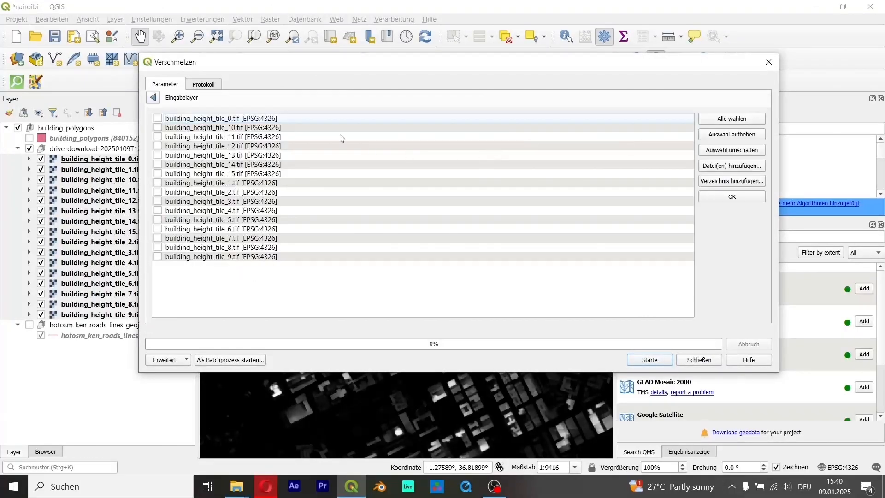
{"action": "left_click", "coordinate": [732, 120]}
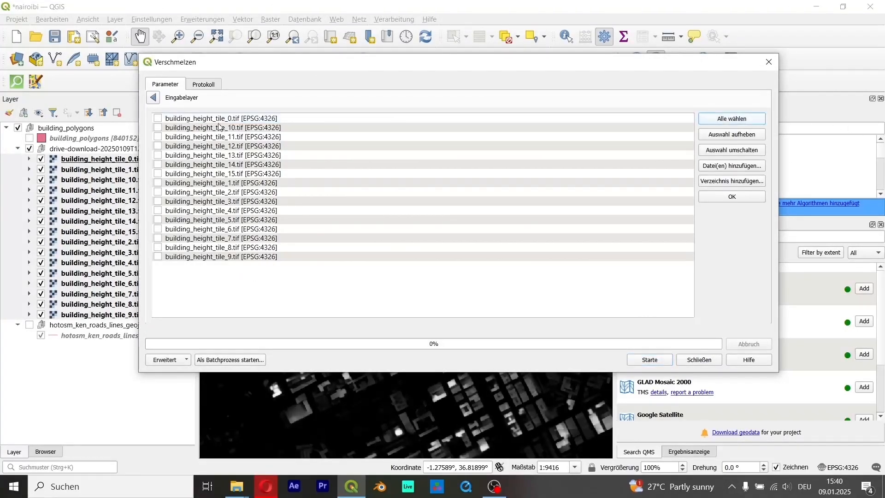
{"action": "left_click", "coordinate": [155, 98]}
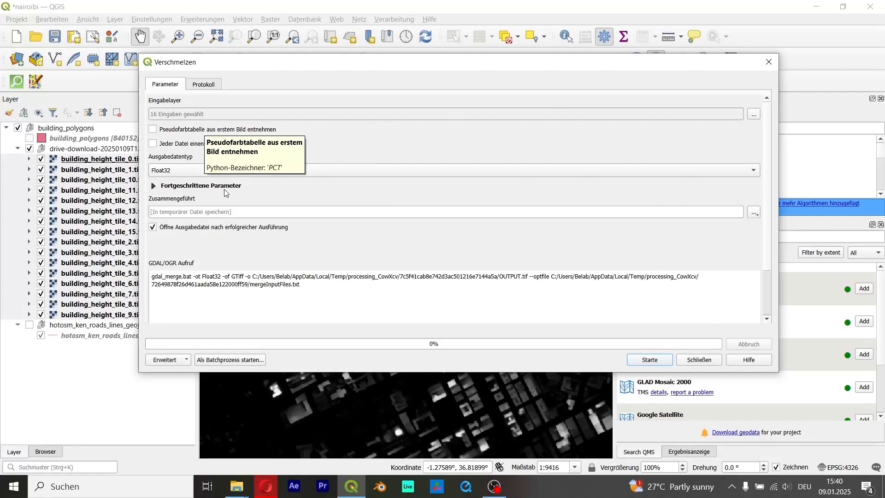
- Merge the tiles into a Float32 raster saved as "tif final" in 25.01.09 3d city tutorial/01 Input/Openbuildings
{"action": "left_click", "coordinate": [756, 213]}
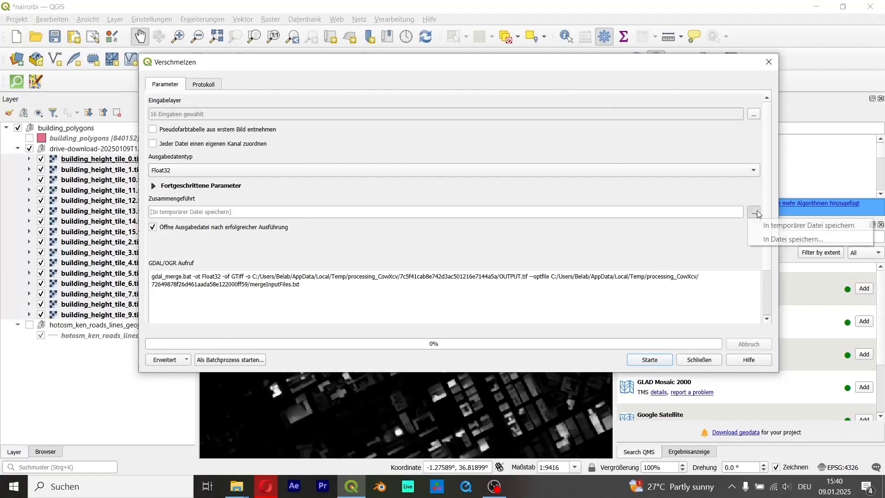
{"action": "left_click", "coordinate": [760, 239]}
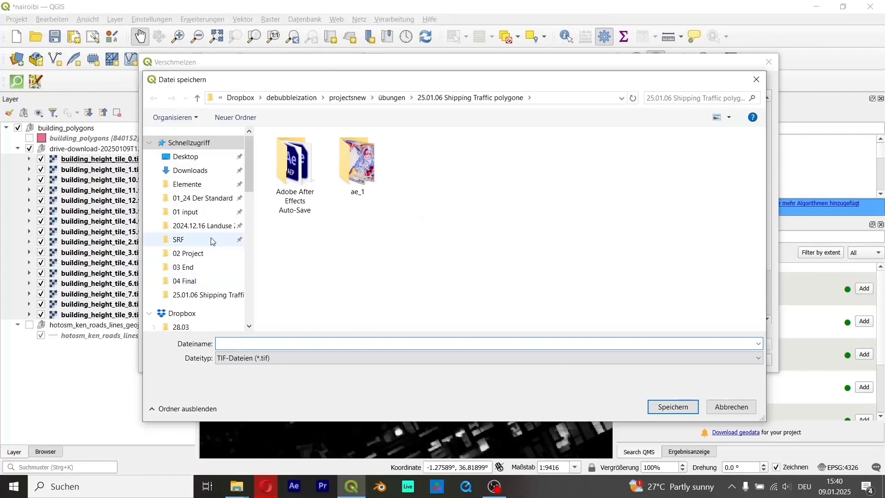
{"action": "left_click", "coordinate": [205, 295]}
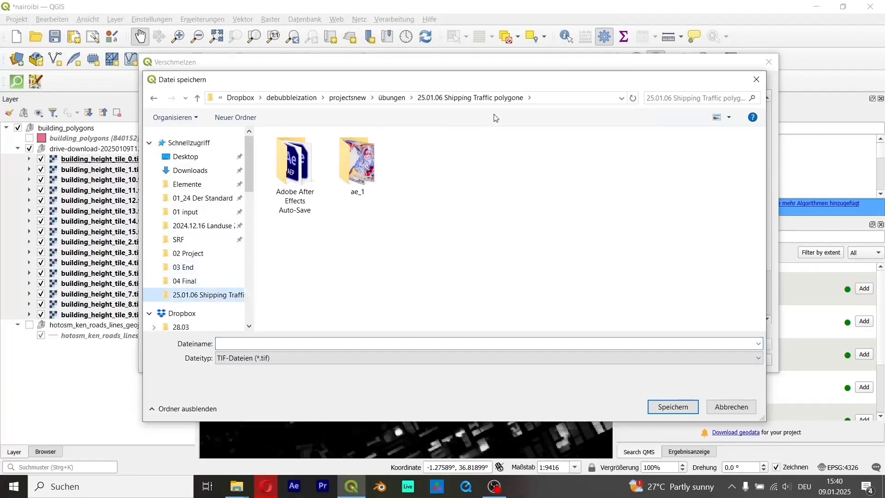
{"action": "left_click", "coordinate": [411, 98]}
{"action": "scroll", "coordinate": [459, 254], "scroll_direction": "down", "scroll_amount": 3}
{"action": "left_click", "coordinate": [460, 318]}
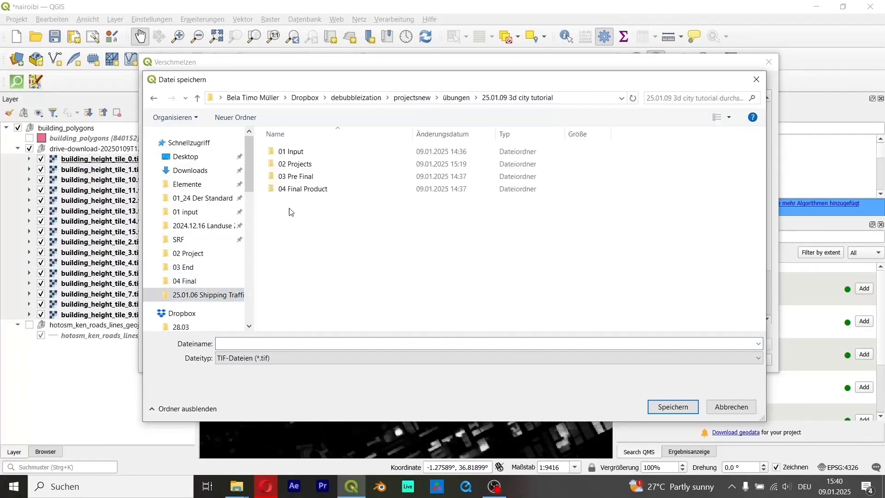
{"action": "left_click", "coordinate": [325, 154]}
{"action": "double_click", "coordinate": [325, 156]}
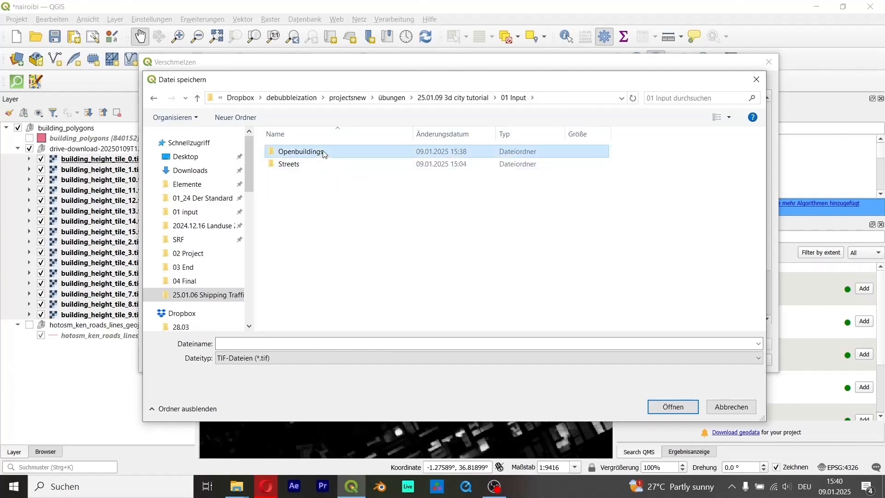
{"action": "double_click", "coordinate": [322, 152]}
{"action": "left_click", "coordinate": [297, 344]}
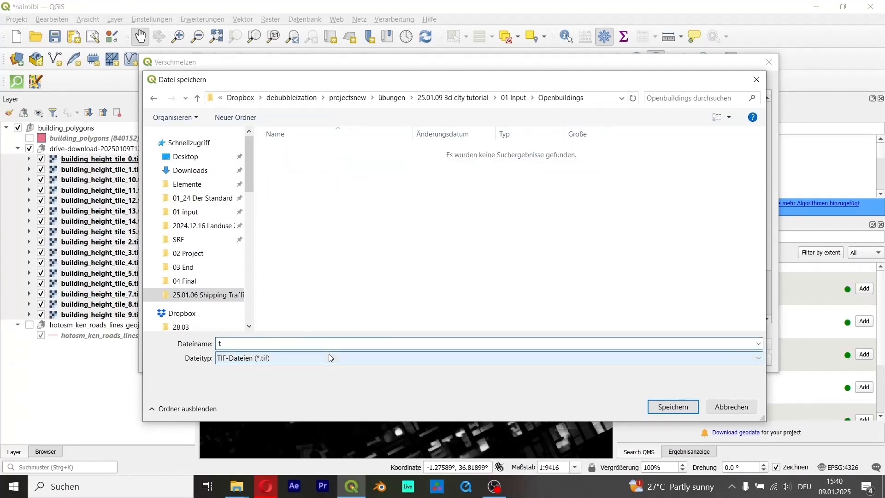
{"action": "type", "text": "tif fa"}
{"action": "key", "text": "Return"}
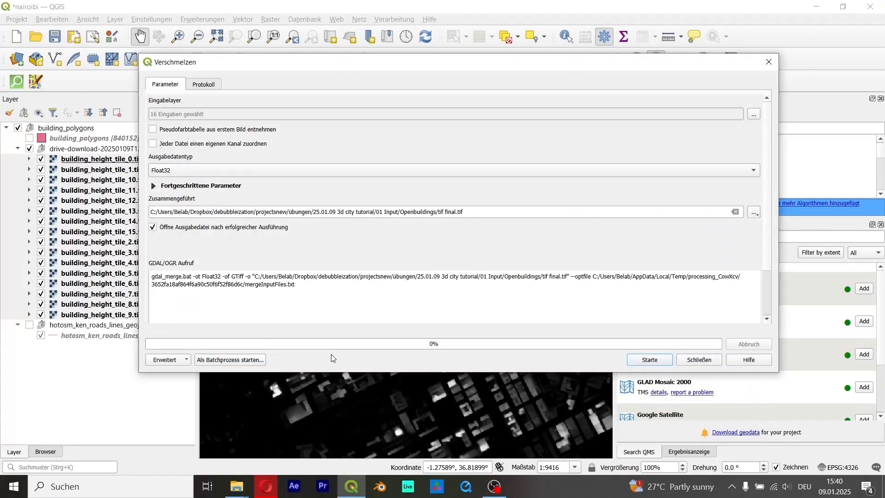
{"action": "left_click", "coordinate": [650, 360]}
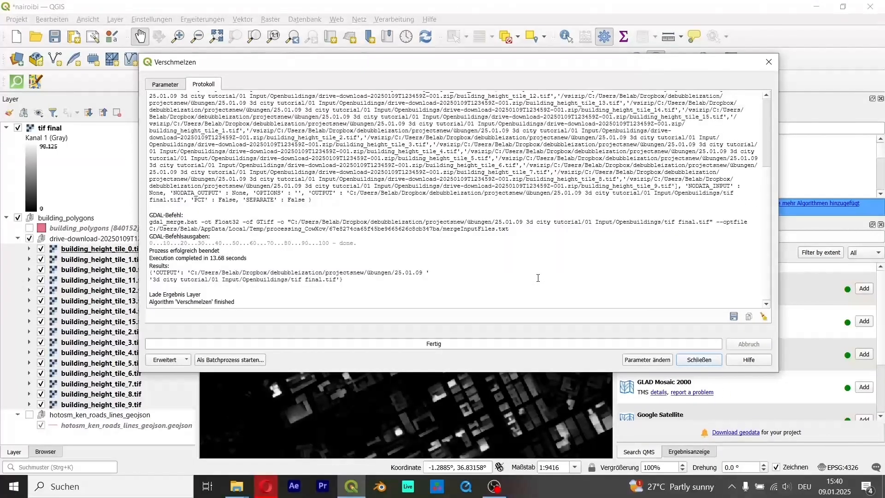
{"action": "left_click", "coordinate": [700, 359]}
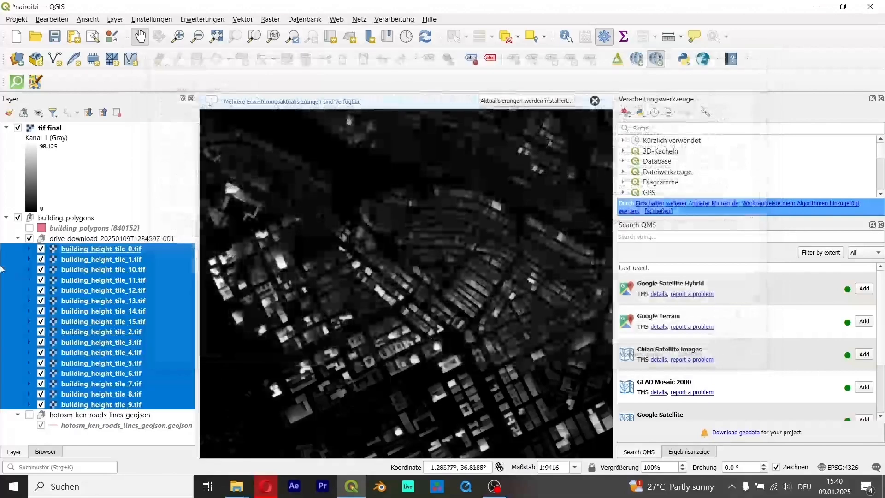
- Hide the height tile group, move the building_polygons layer above tif final, and hide and collapse the building_polygons group
{"action": "left_click", "coordinate": [30, 239]}
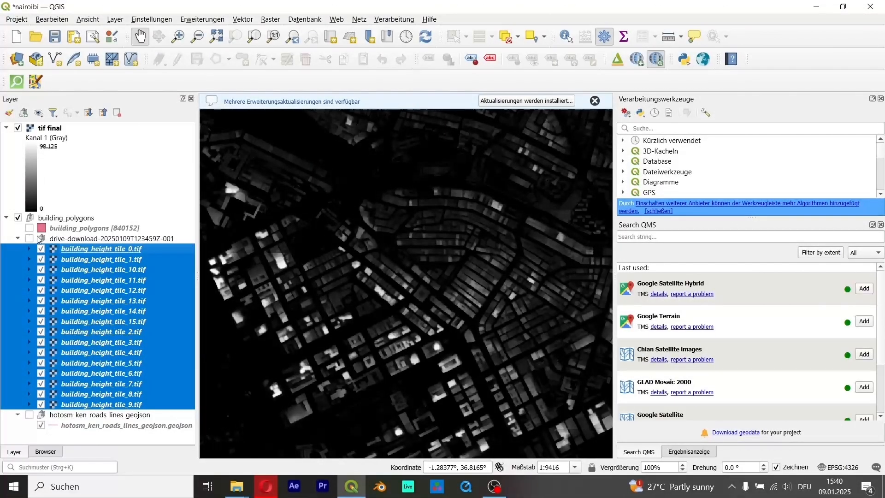
{"action": "left_click_drag", "start_coordinate": [107, 230], "coordinate": [90, 129]}
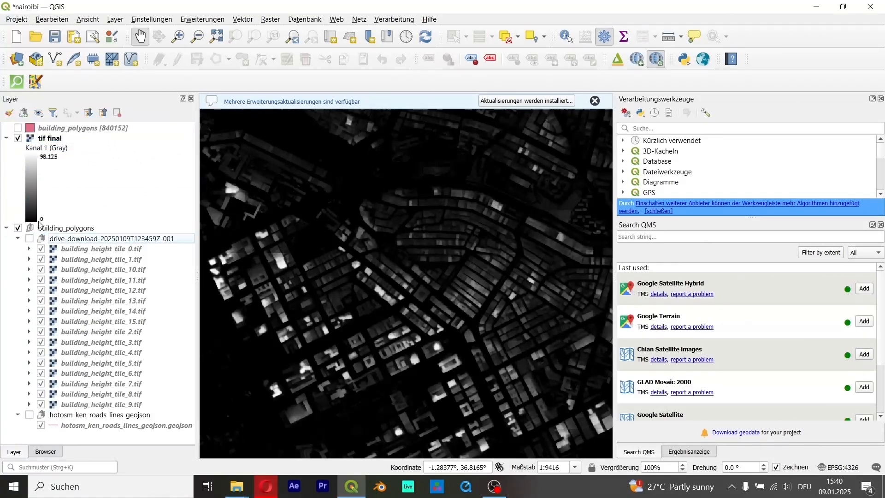
{"action": "left_click", "coordinate": [18, 228]}
{"action": "left_click", "coordinate": [6, 228]}
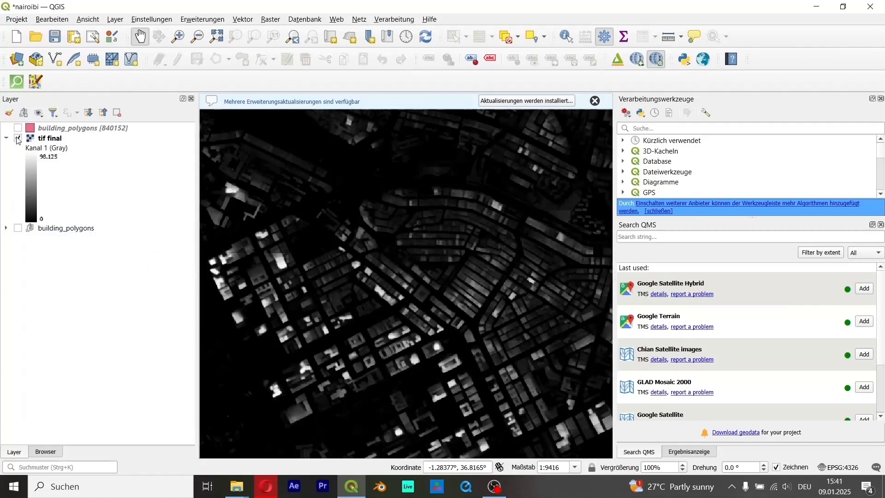
- Toggle the merged tif final raster off and on and examine its coverage across the whole area
{"action": "left_click", "coordinate": [18, 139]}
{"action": "left_click", "coordinate": [18, 138]}
{"action": "scroll", "coordinate": [481, 293], "scroll_direction": "down", "scroll_amount": 4}
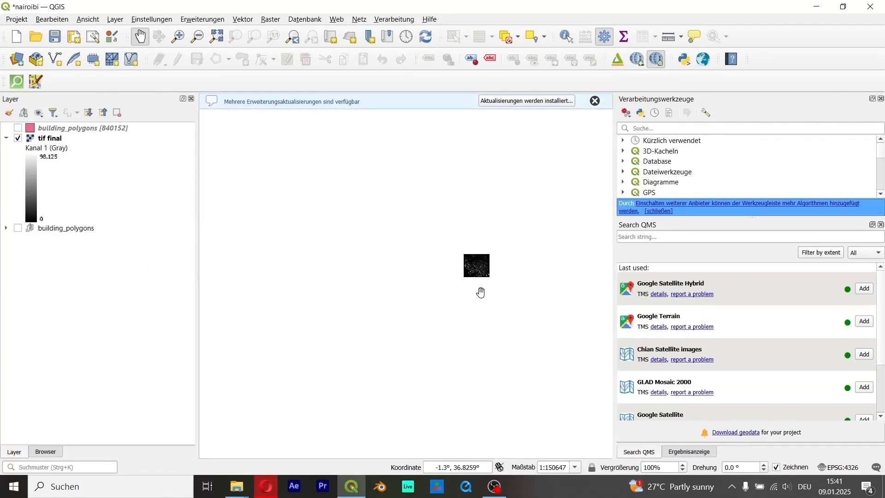
{"action": "scroll", "coordinate": [481, 293], "scroll_direction": "up", "scroll_amount": 2}
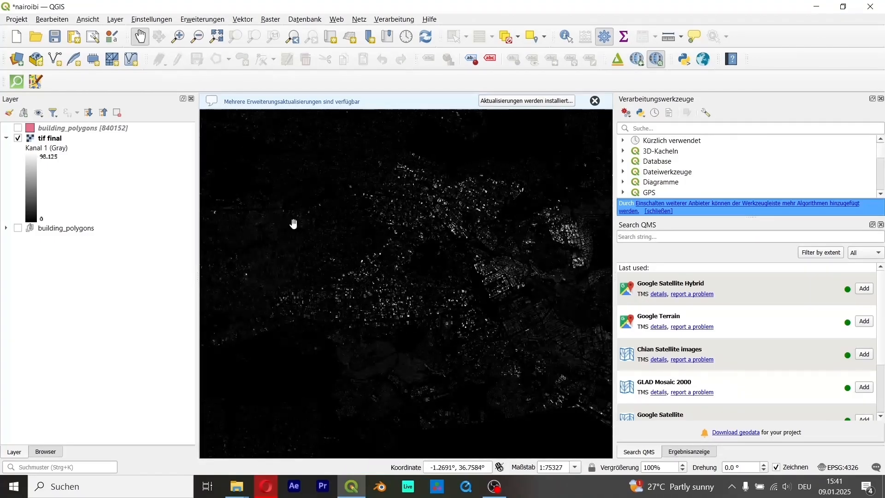
{"action": "scroll", "coordinate": [444, 263], "scroll_direction": "down", "scroll_amount": 1}
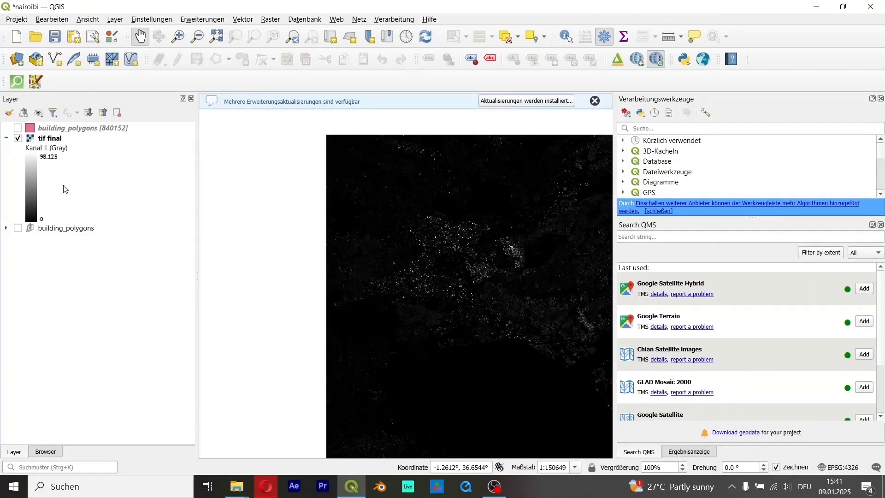
- Show the building_polygons layer over the merged raster and search the processing tools for "zone"
{"action": "left_click", "coordinate": [18, 128]}
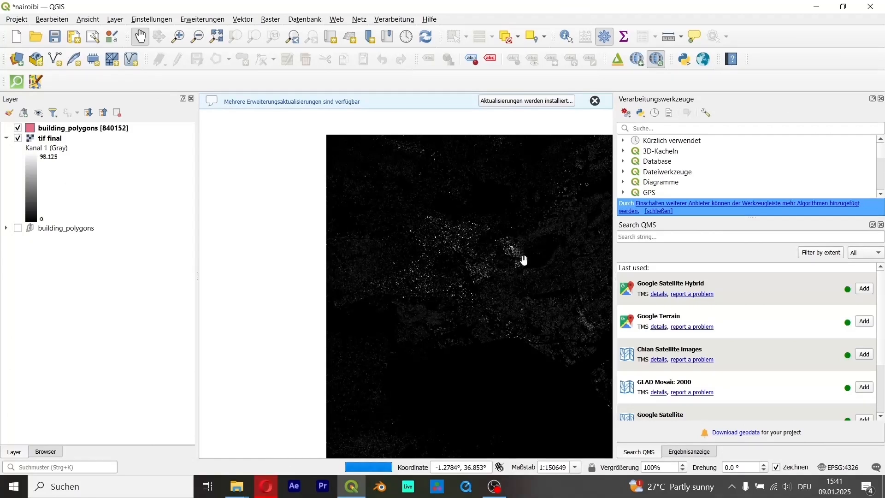
{"action": "left_click_drag", "start_coordinate": [547, 277], "coordinate": [479, 280]}
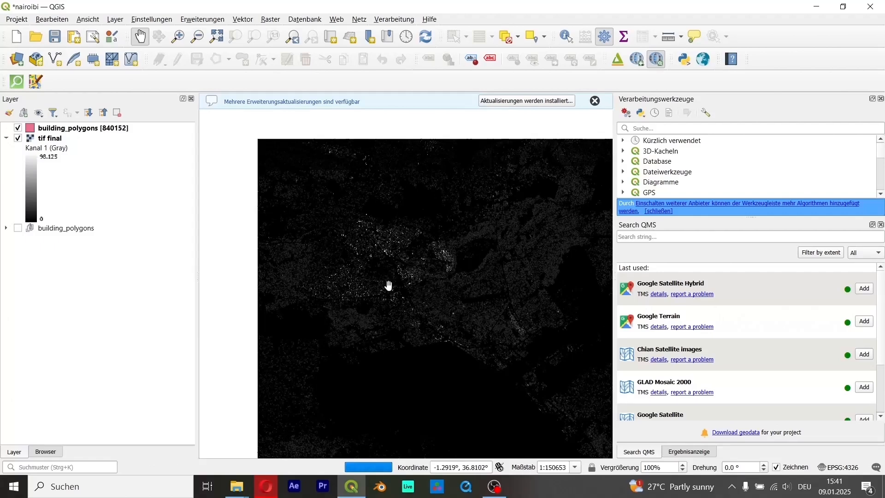
{"action": "left_click", "coordinate": [692, 129]}
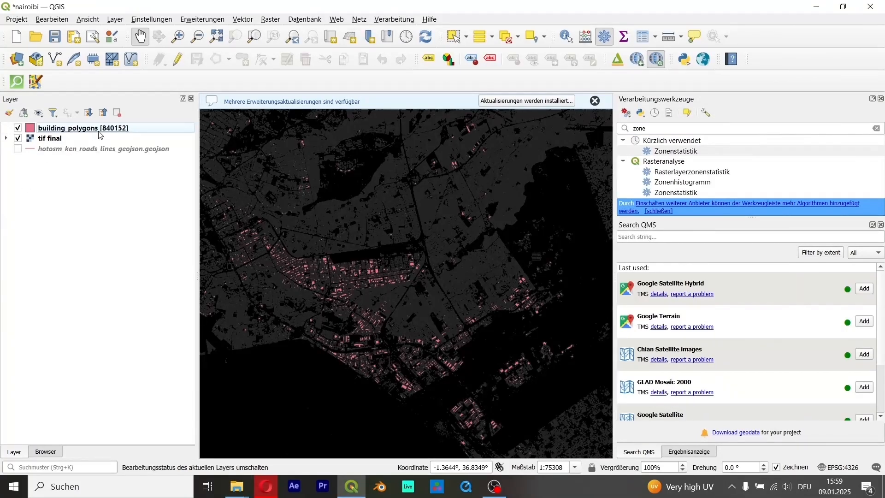
- Set up a GeoJSON export of the building_polygons layer named "buildings new" in the Openbuildings folder
{"action": "right_click", "coordinate": [95, 129]}
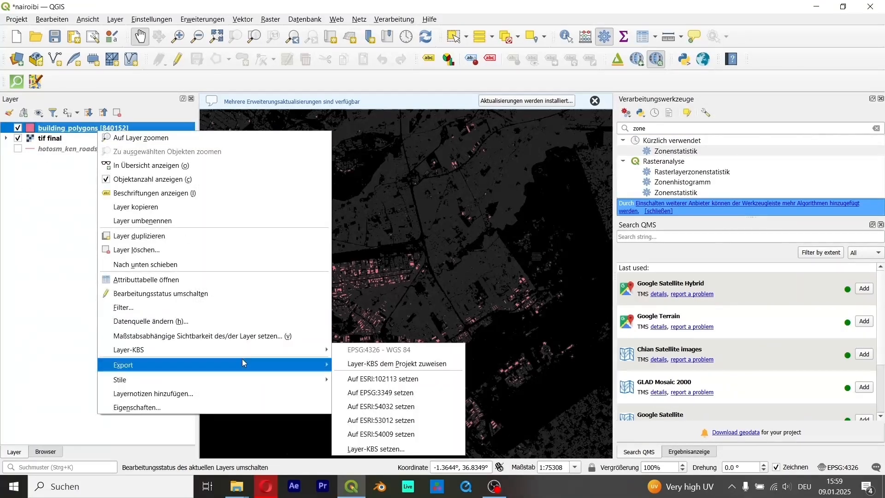
{"action": "mouse_move", "coordinate": [242, 363]}
{"action": "left_click", "coordinate": [389, 364]}
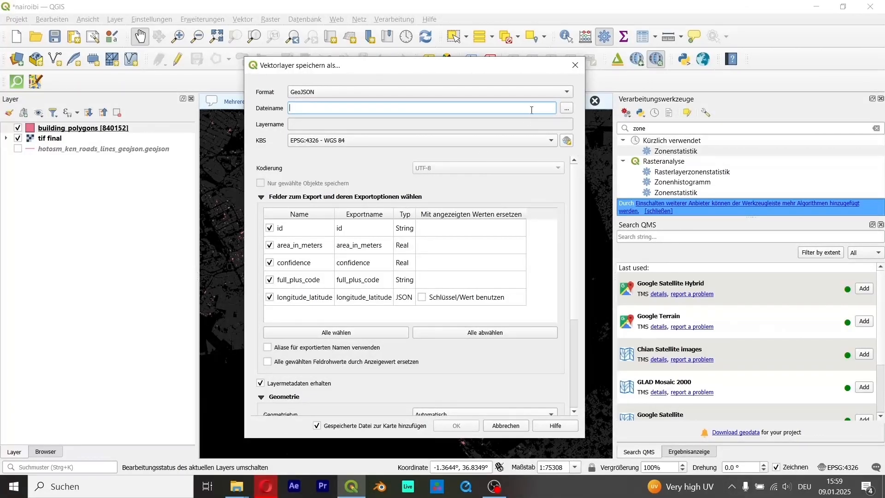
{"action": "left_click", "coordinate": [568, 108]}
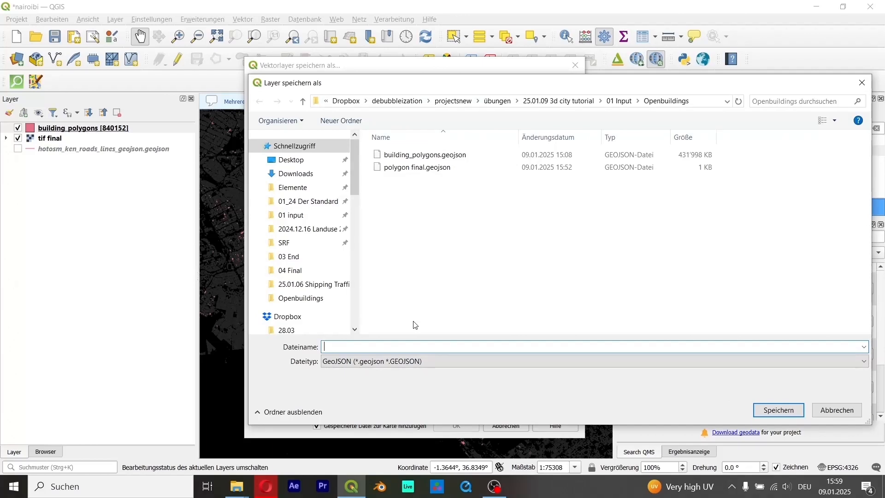
{"action": "type", "text": "bu"}
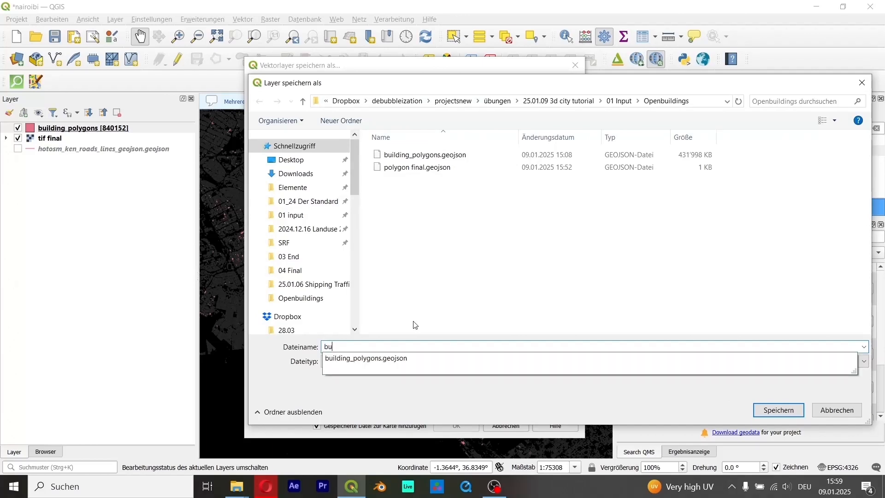
{"action": "type", "text": "ildings new"}
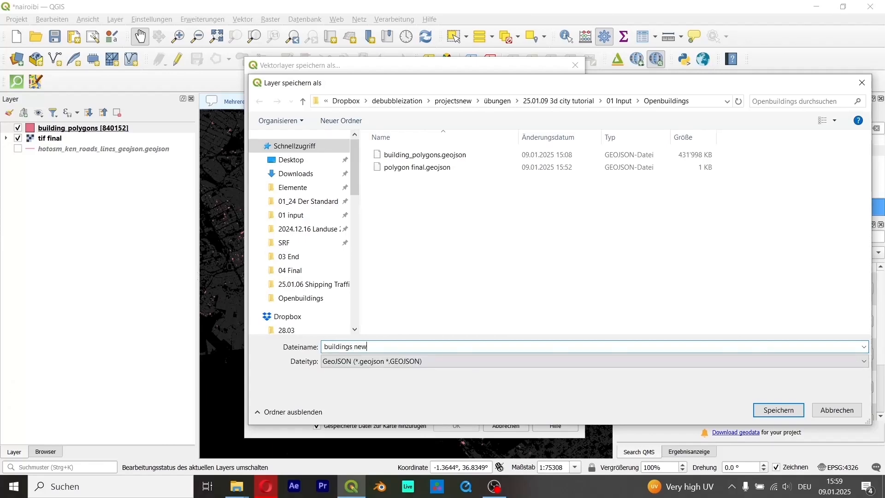
{"action": "key", "text": "Return"}
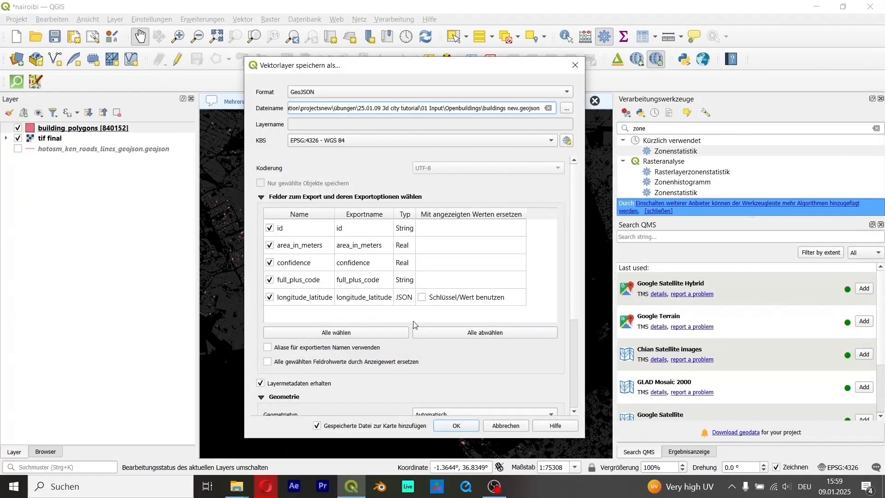
- Exclude all attribute fields and the layer metadata from the export, and save the buildings new layer
{"action": "left_click", "coordinate": [438, 332]}
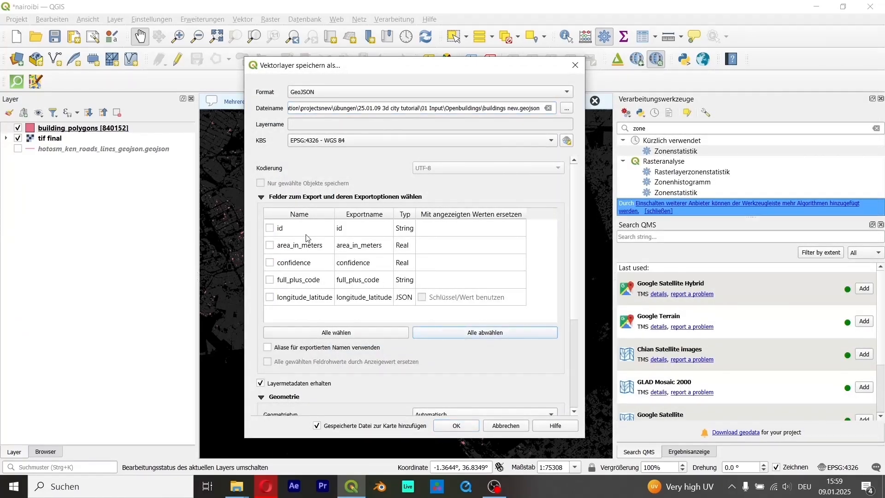
{"action": "scroll", "coordinate": [382, 196], "scroll_direction": "down", "scroll_amount": 5}
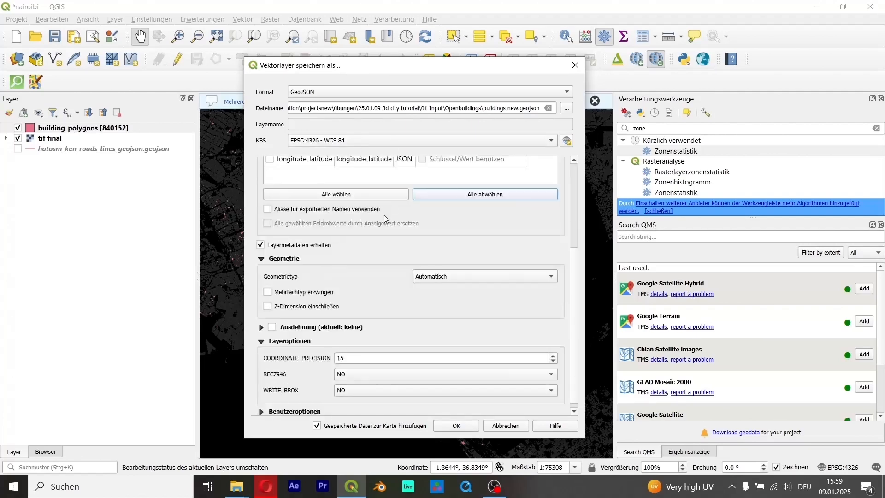
{"action": "left_click", "coordinate": [282, 245]}
{"action": "scroll", "coordinate": [345, 277], "scroll_direction": "down", "scroll_amount": 1}
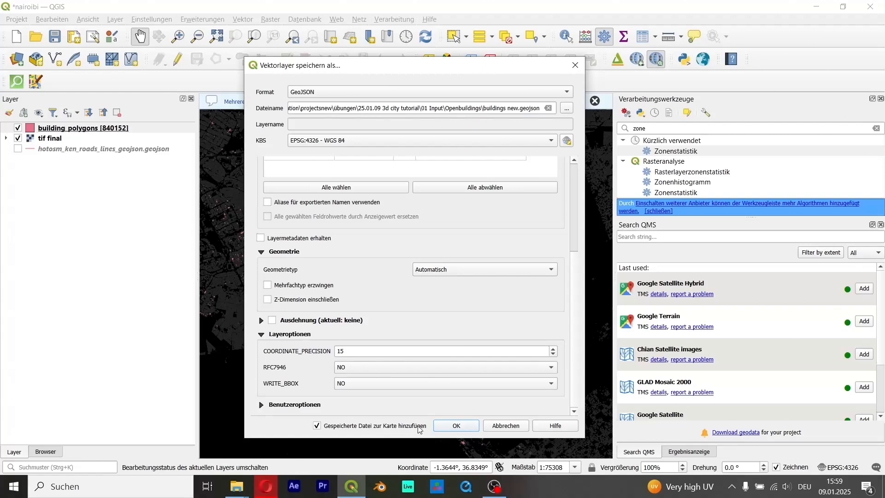
{"action": "left_click", "coordinate": [448, 430]}
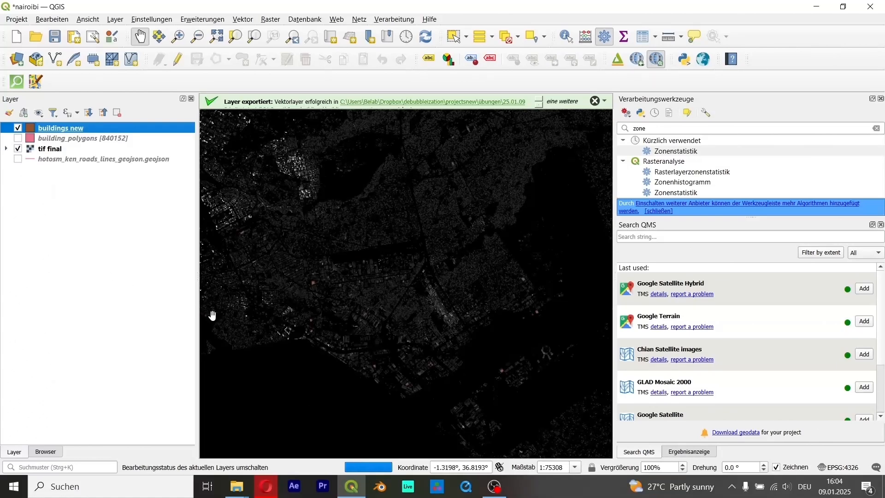
- Set up Zonal Statistics with buildings new as input layer, tif final as raster layer and z_ as output column prefix
{"action": "left_click", "coordinate": [680, 152]}
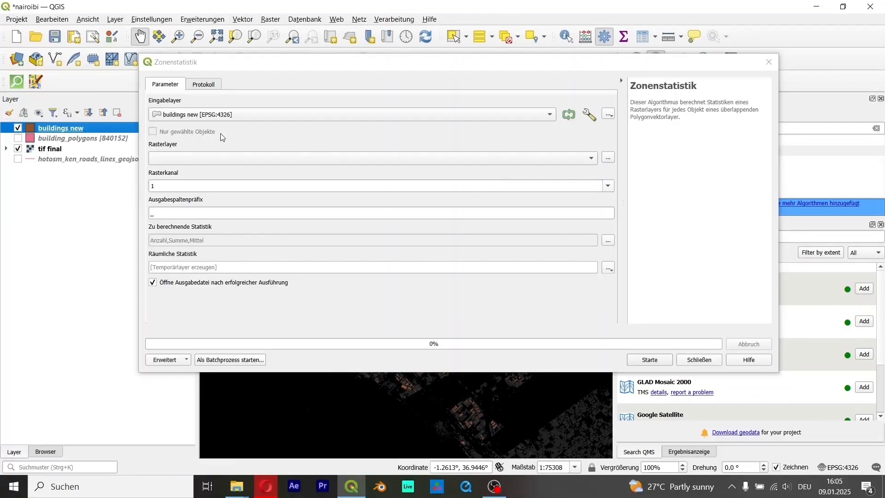
{"action": "left_click", "coordinate": [211, 159]}
{"action": "left_click", "coordinate": [212, 159]}
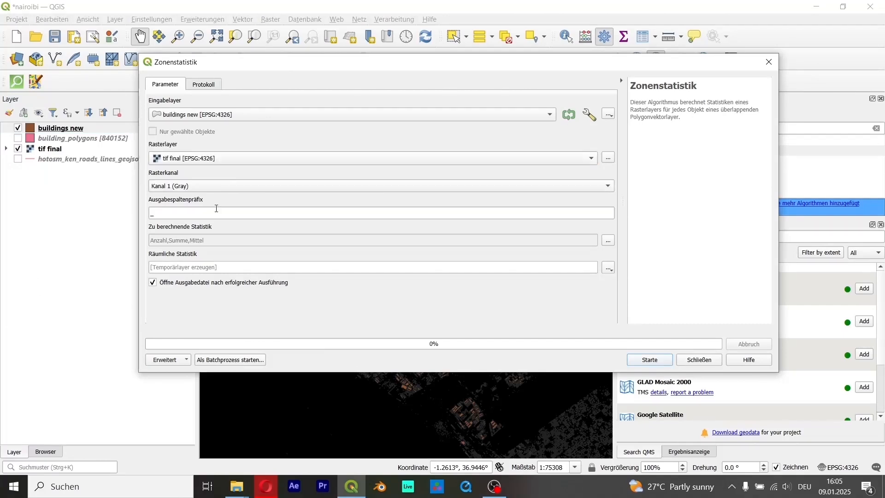
{"action": "left_click", "coordinate": [170, 218]}
{"action": "type", "text": "z"}
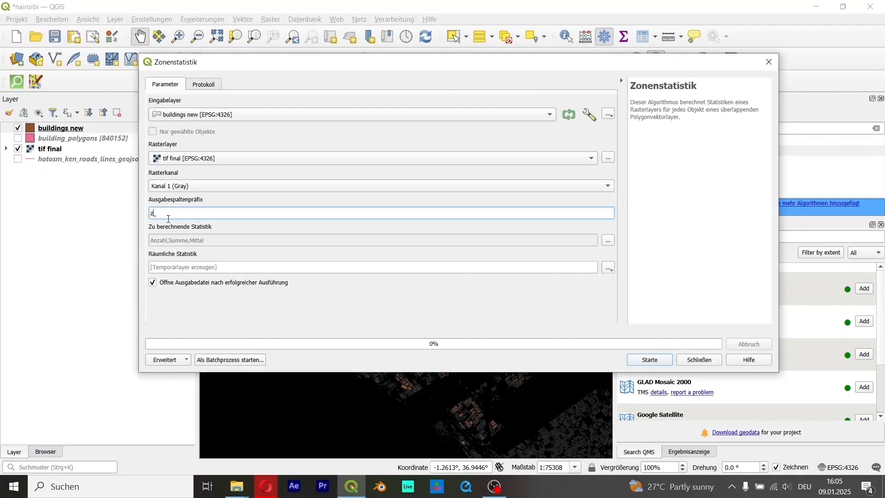
- Limit the statistics to calculate to the mean by excluding count and sum
{"action": "left_click", "coordinate": [609, 241]}
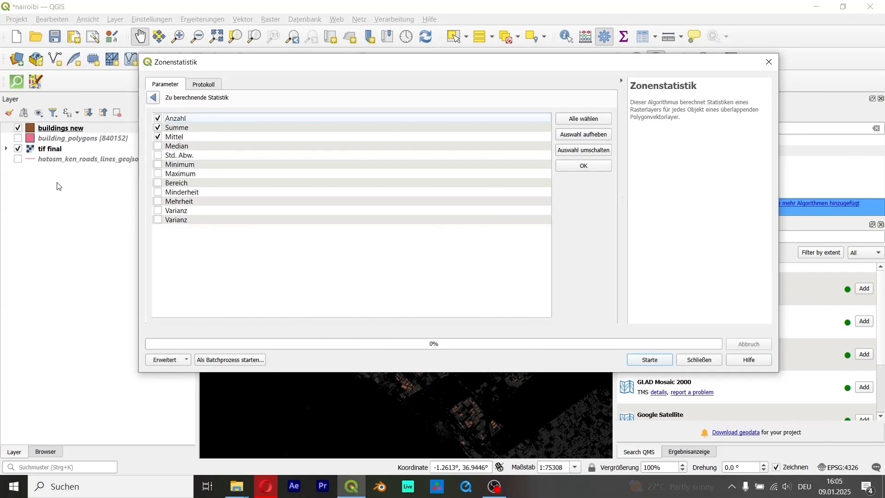
{"action": "left_click", "coordinate": [157, 130]}
{"action": "left_click", "coordinate": [158, 119]}
{"action": "left_click", "coordinate": [153, 98]}
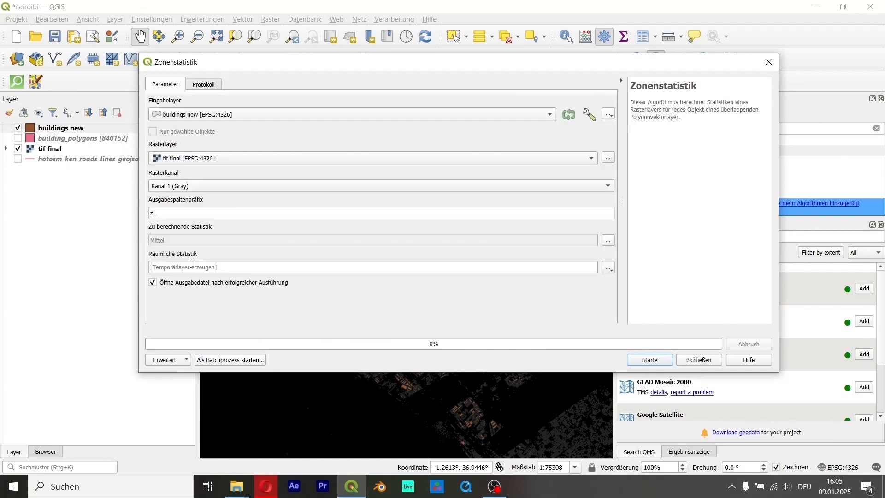
- Set the zonal statistics output to the file bf1.geojson in the Openbuildings folder and run the algorithm
{"action": "left_click", "coordinate": [184, 283]}
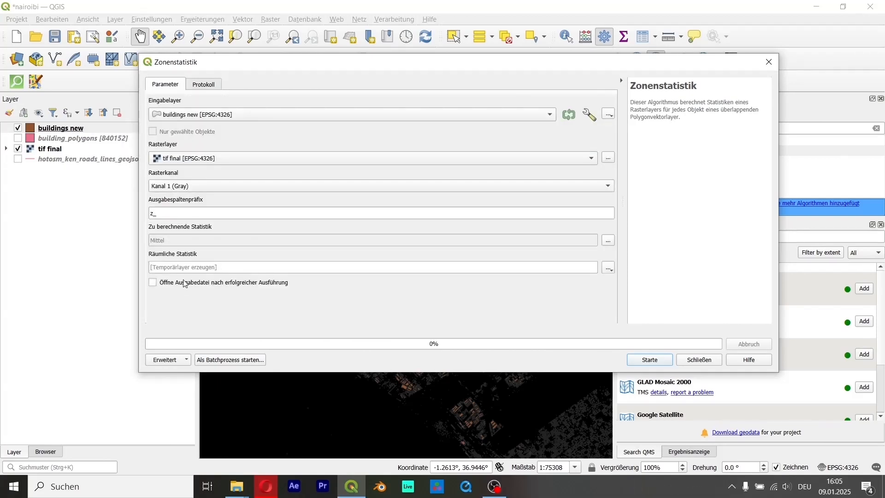
{"action": "left_click", "coordinate": [609, 267]}
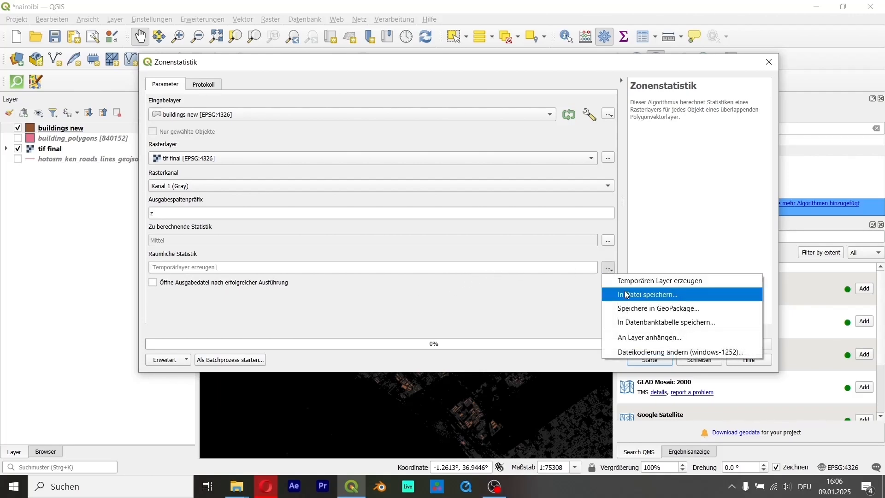
{"action": "left_click", "coordinate": [627, 295]}
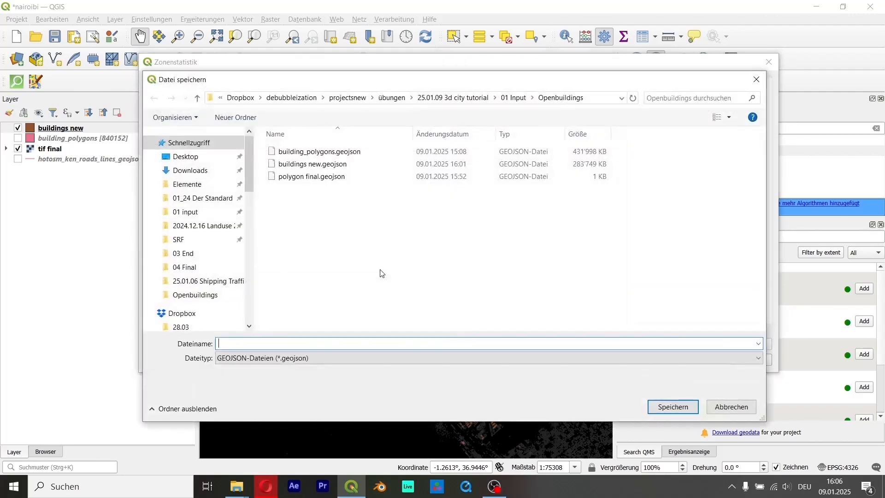
{"action": "type", "text": "bf"}
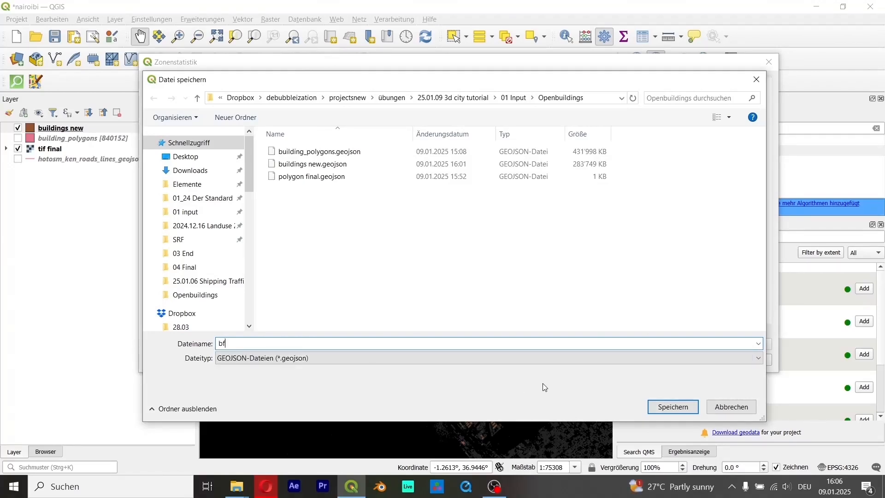
{"action": "type", "text": "1"}
{"action": "left_click", "coordinate": [673, 407]}
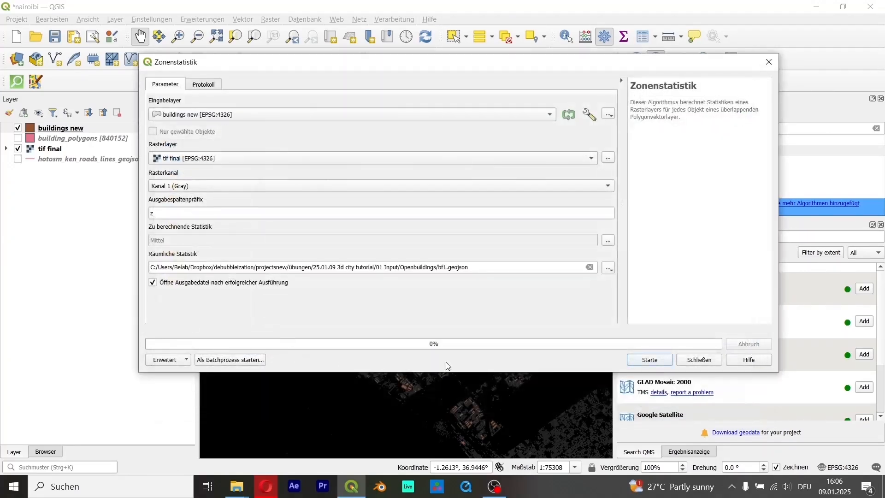
{"action": "left_click", "coordinate": [641, 361]}
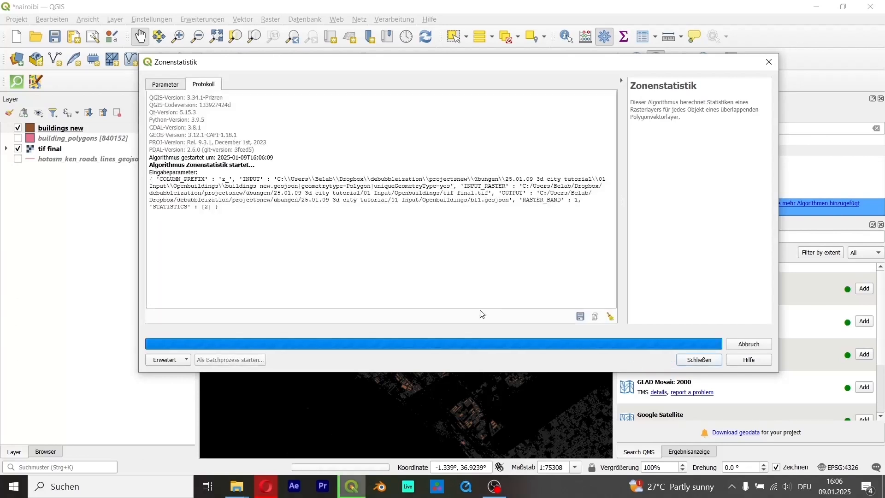
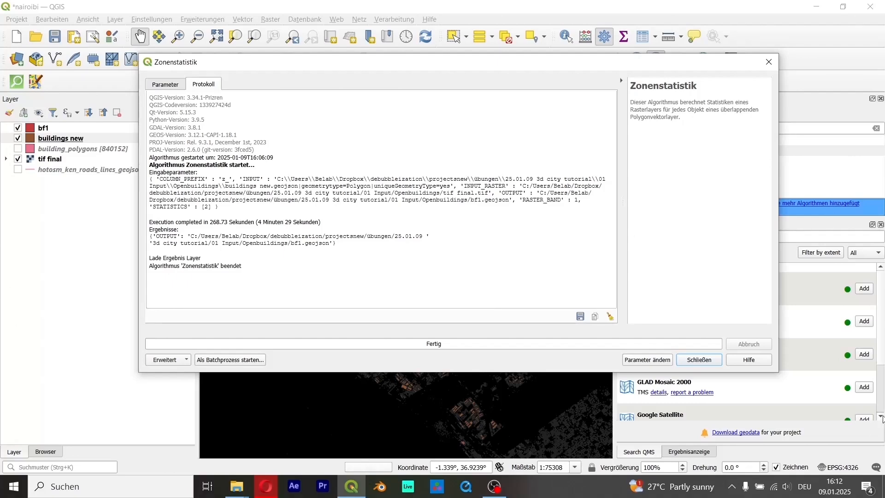
- Close the zonal statistics dialog, hide the buildings new layer and open the properties of the bf1 layer
{"action": "left_click", "coordinate": [700, 360]}
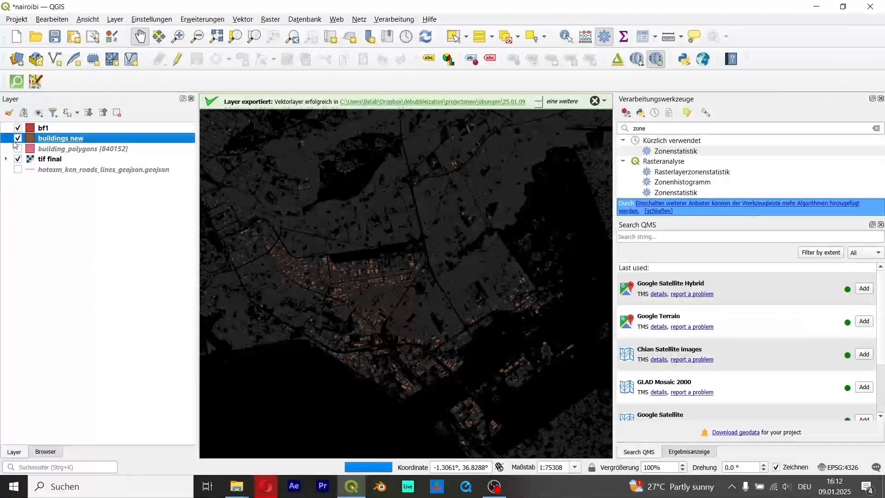
{"action": "left_click", "coordinate": [17, 138]}
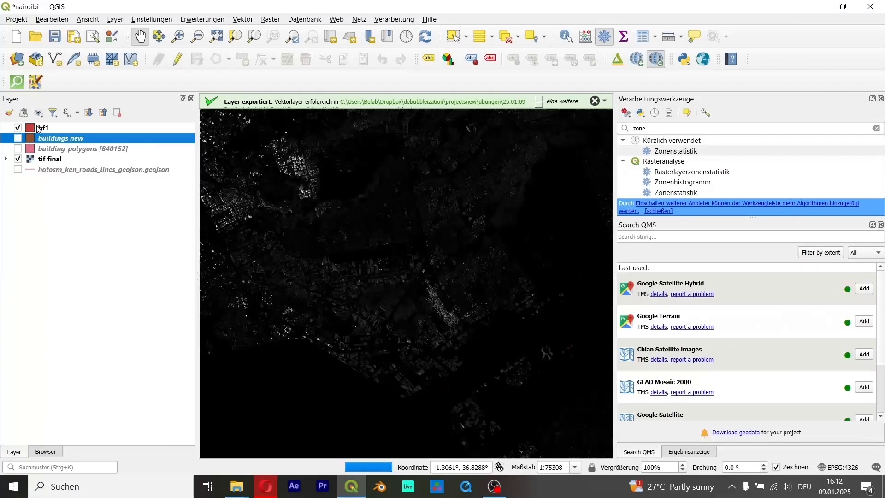
{"action": "left_click", "coordinate": [37, 128]}
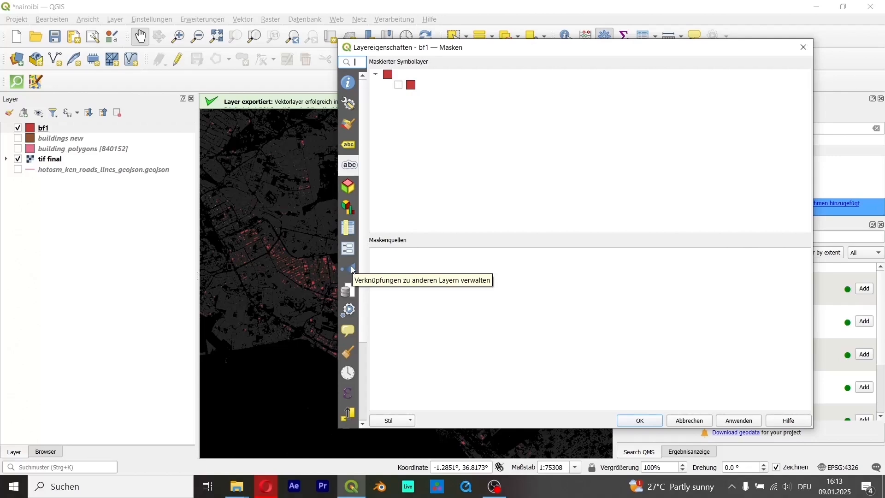
- Switch the symbology of bf1 to graduated, using z_mean as the value
{"action": "left_click", "coordinate": [350, 126]}
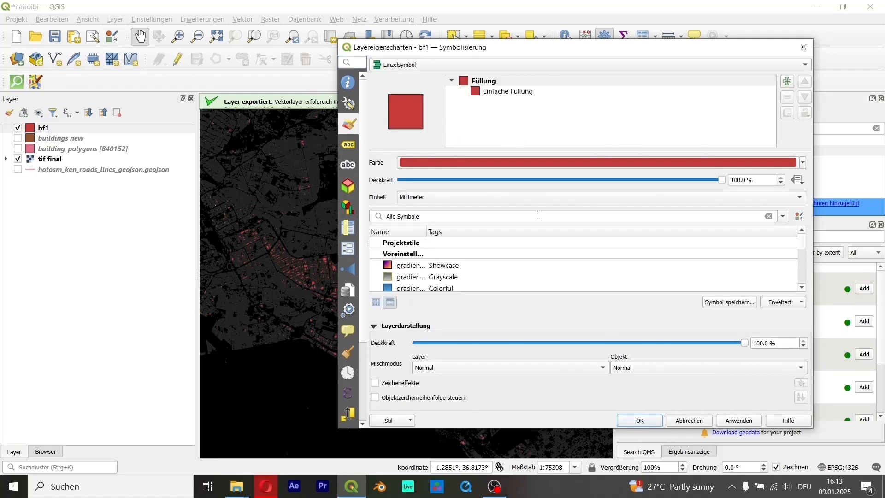
{"action": "left_click", "coordinate": [506, 64]}
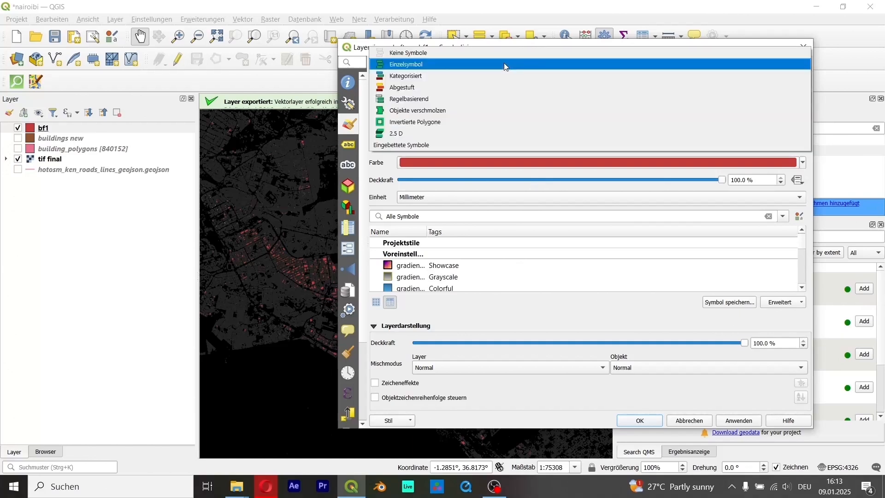
{"action": "left_click", "coordinate": [505, 87]}
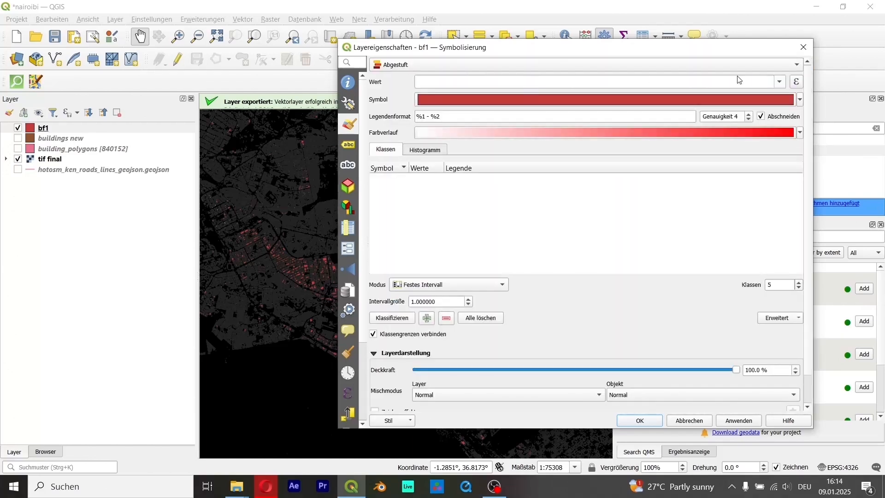
{"action": "left_click", "coordinate": [779, 81]}
{"action": "left_click", "coordinate": [489, 90]}
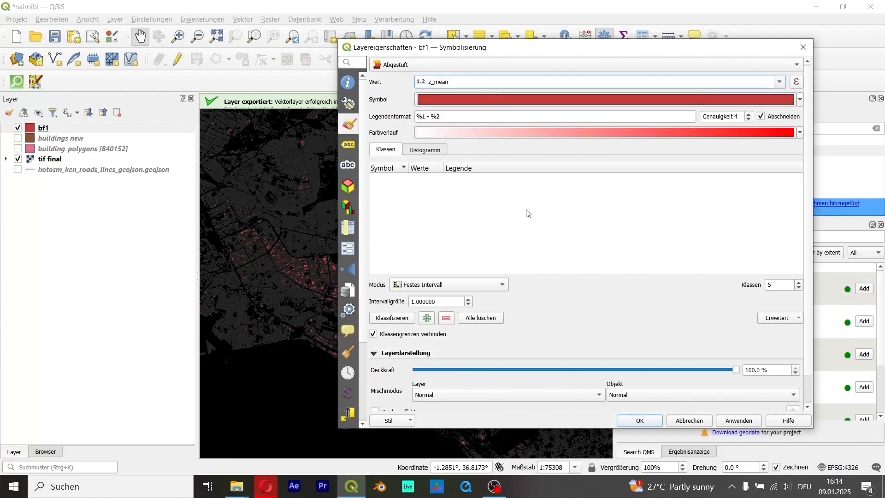
{"action": "left_click", "coordinate": [513, 204]}
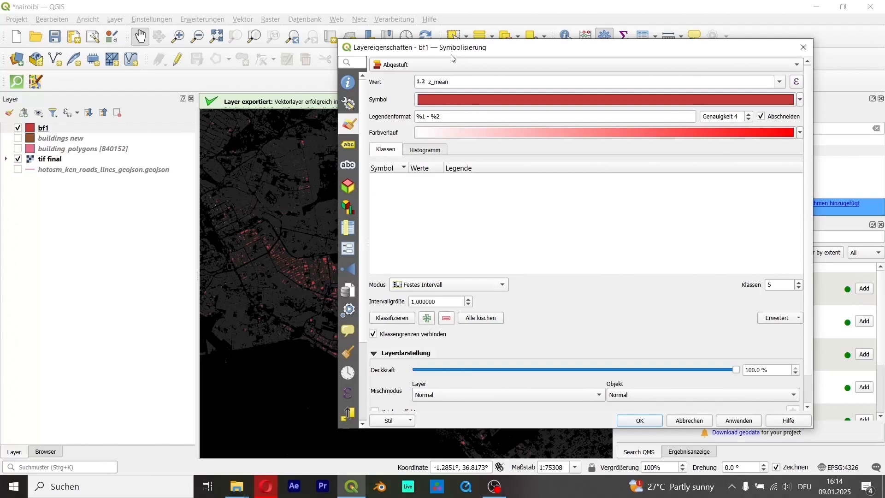
- Classify z_mean into five equal-interval classes and apply the styling to bf1
{"action": "left_click", "coordinate": [466, 284]}
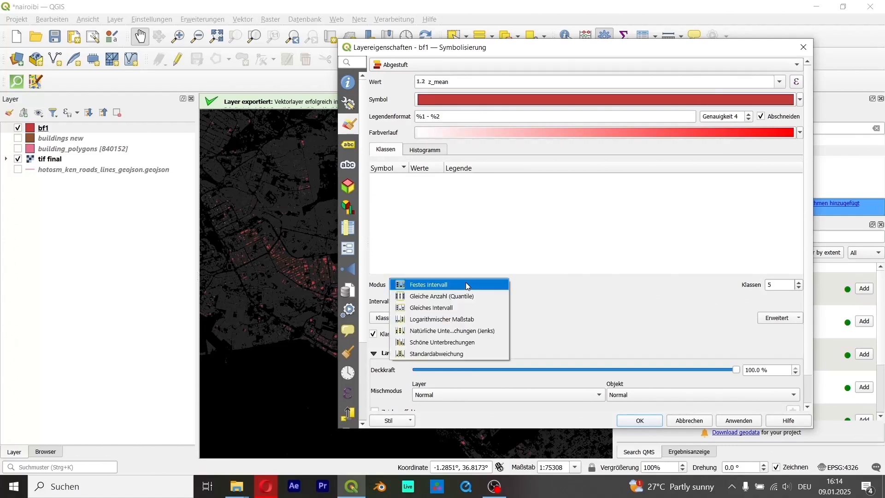
{"action": "left_click", "coordinate": [461, 308]}
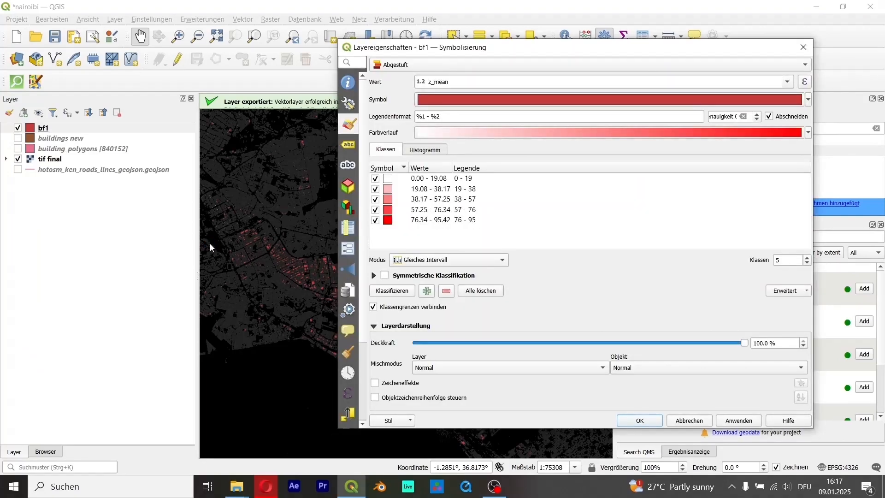
{"action": "left_click", "coordinate": [641, 421]}
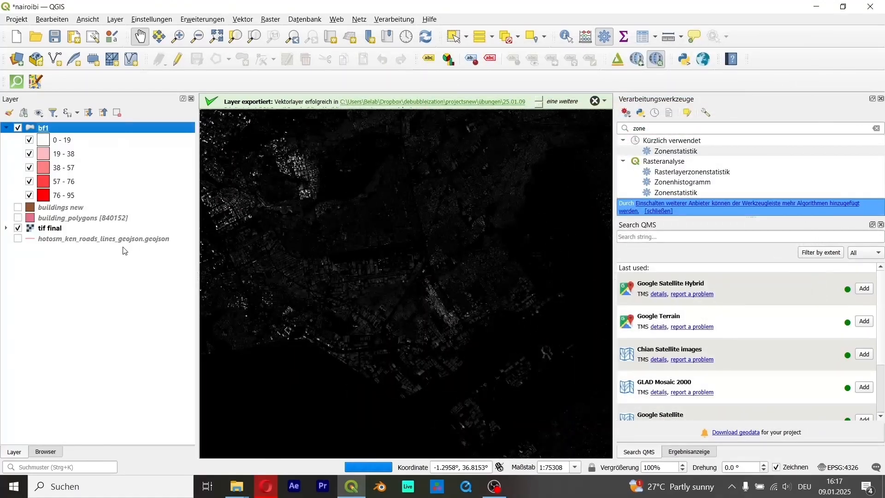
- Hide the tif final layer and set up an export of bf1 in the ESRI Shapefile format
{"action": "left_click", "coordinate": [18, 229]}
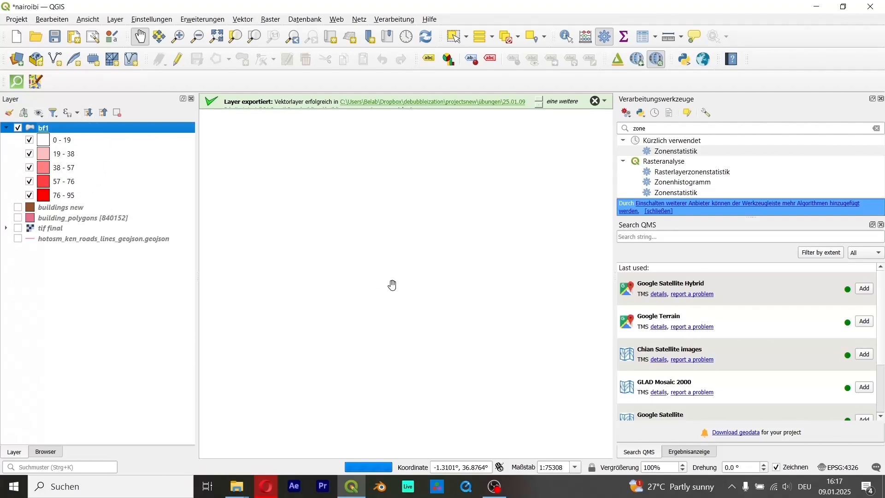
{"action": "right_click", "coordinate": [91, 129]}
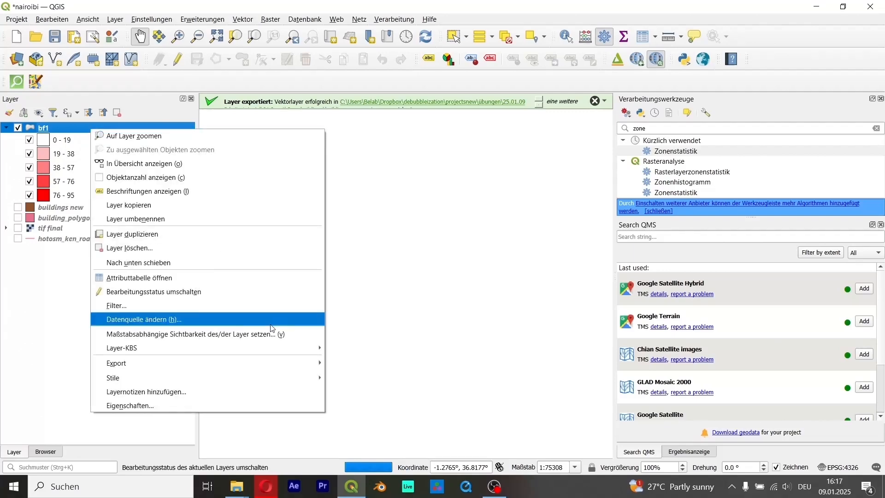
{"action": "mouse_move", "coordinate": [320, 363]}
{"action": "left_click", "coordinate": [367, 363]}
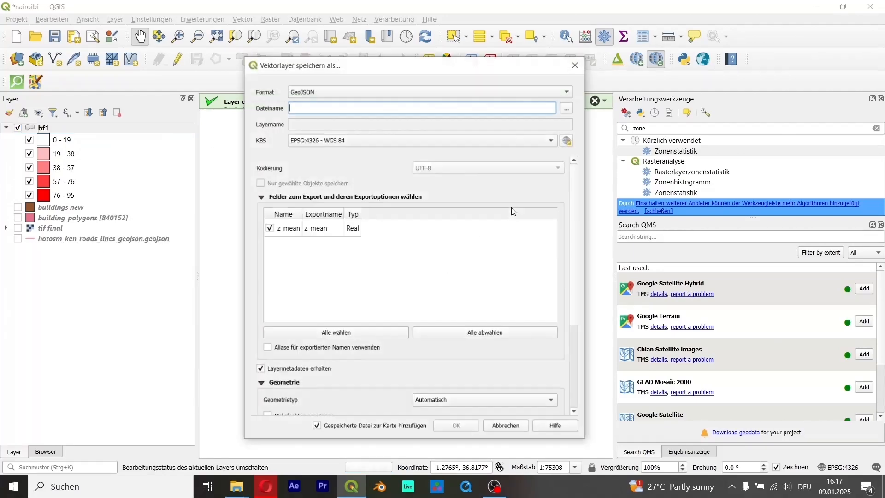
{"action": "left_click", "coordinate": [516, 93]}
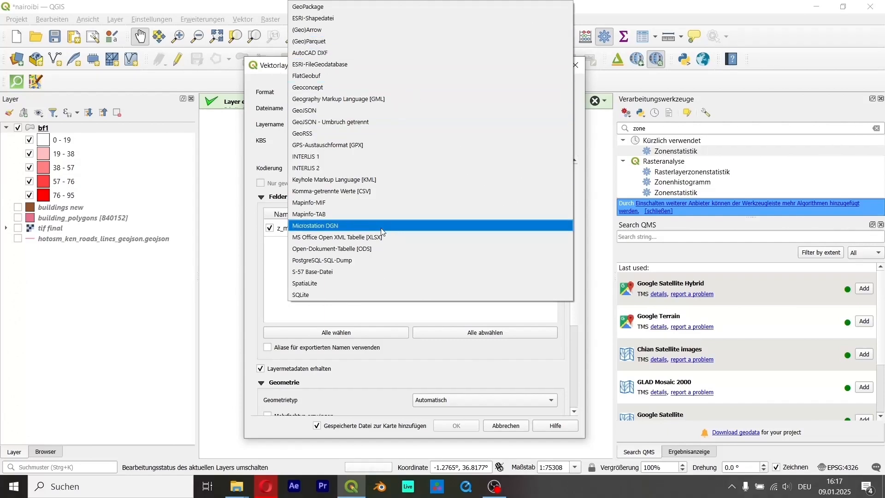
{"action": "left_click", "coordinate": [386, 17]}
- Export bf1 to final.shp in the Openbuildings folder without keeping the layer metadata
{"action": "left_click", "coordinate": [567, 110]}
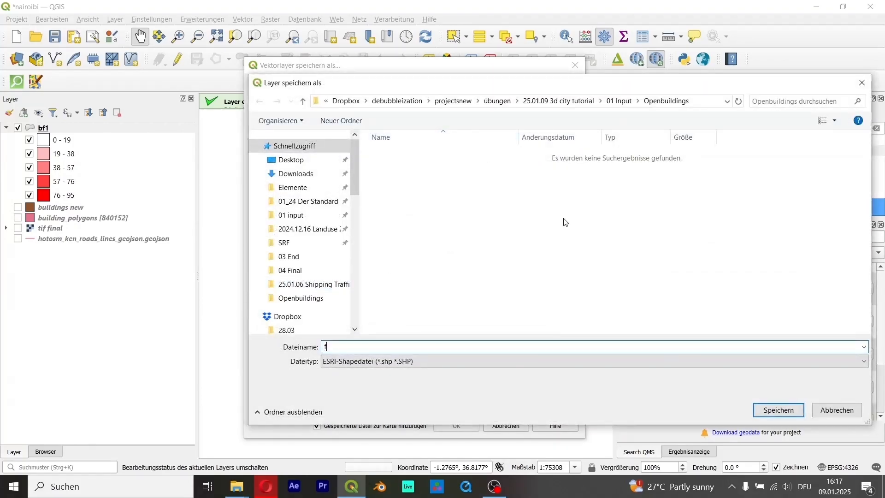
{"action": "type", "text": "final"}
{"action": "key", "text": "Return"}
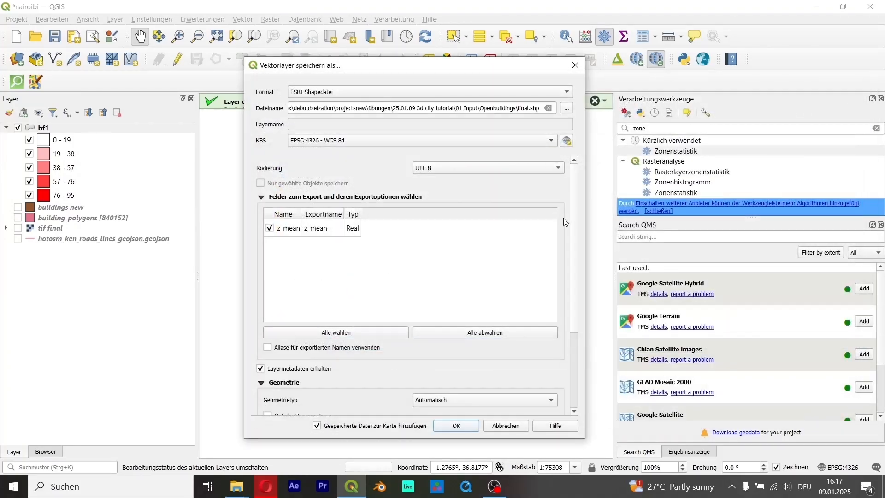
{"action": "scroll", "coordinate": [386, 379], "scroll_direction": "down", "scroll_amount": 1}
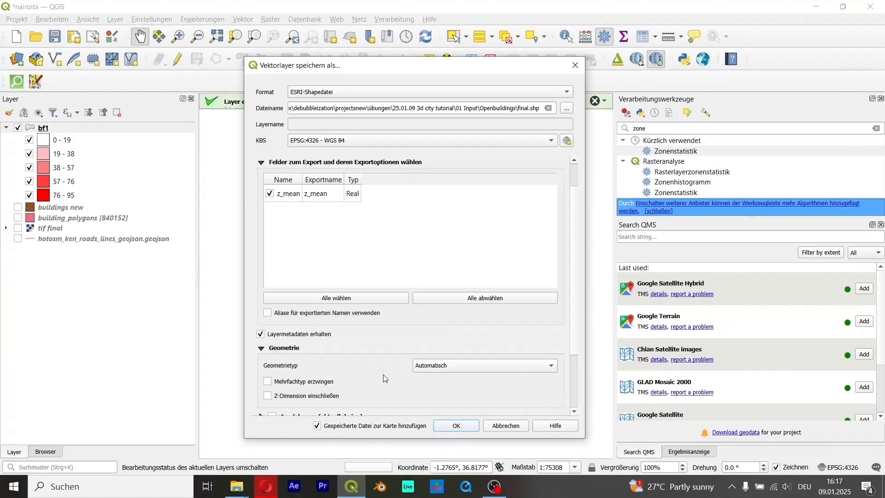
{"action": "scroll", "coordinate": [377, 356], "scroll_direction": "down", "scroll_amount": 2}
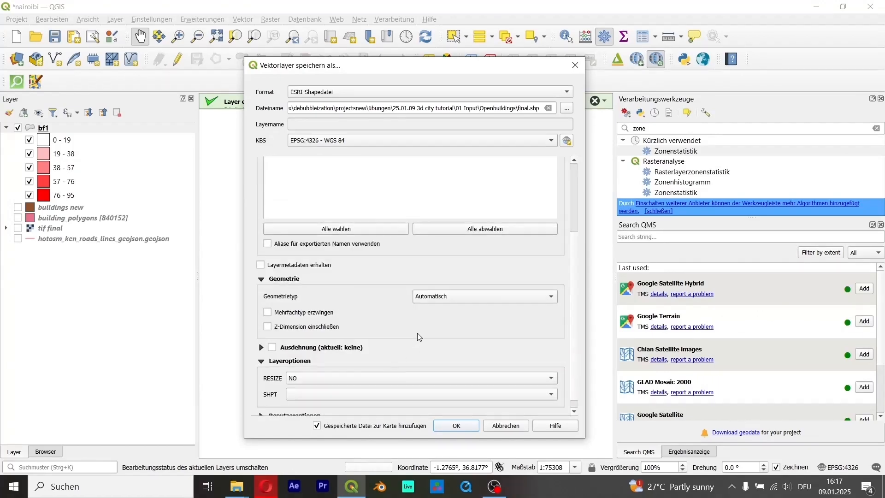
{"action": "left_click", "coordinate": [456, 426]}
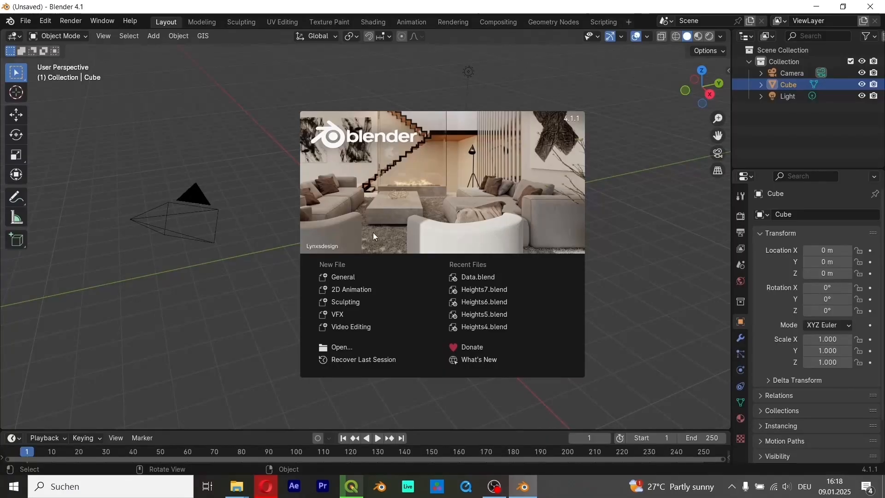
- Switch to Blender, dismiss the splash screen and delete the default cube
{"action": "left_click", "coordinate": [205, 144]}
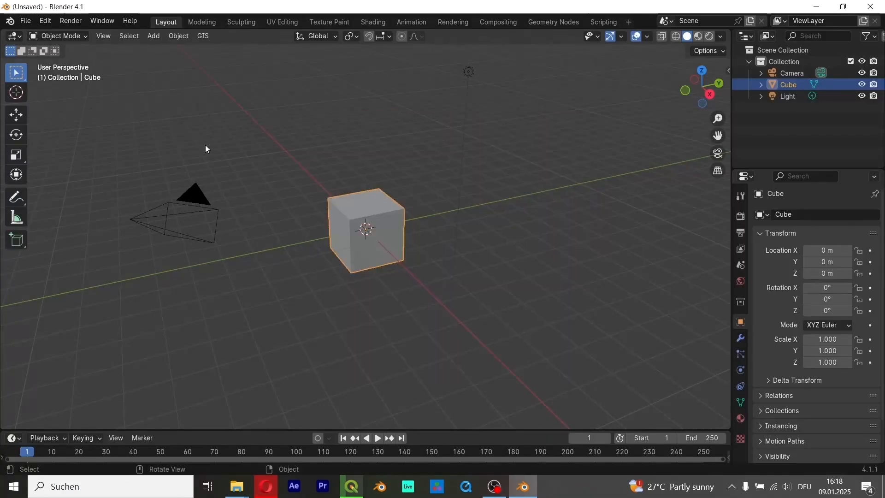
{"action": "key", "text": "x"}
{"action": "left_click", "coordinate": [196, 133]}
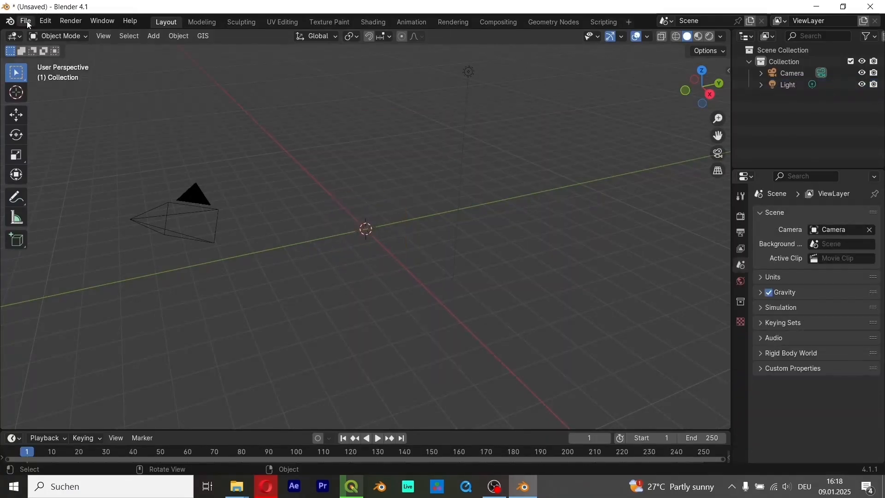
- Start saving the Blender file under a new name and browse to the 02 Projects folder of 25.01.09 3d city tutorial
{"action": "left_click", "coordinate": [25, 22]}
{"action": "left_click", "coordinate": [62, 123]}
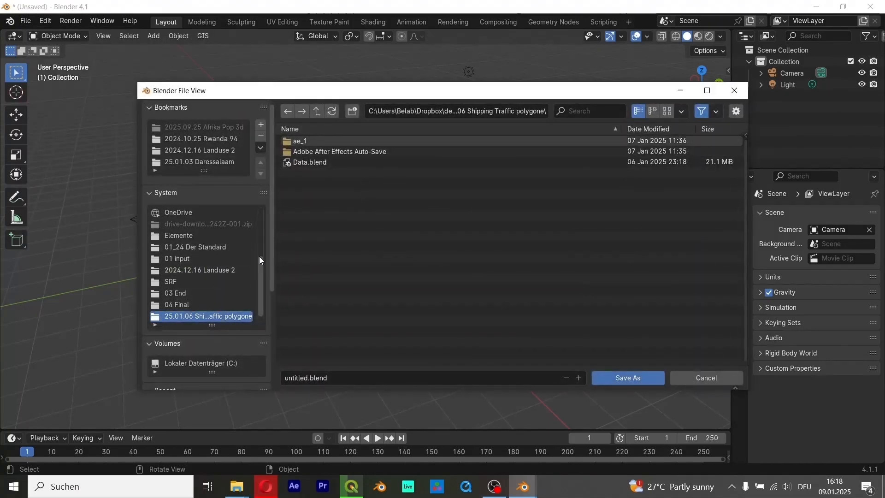
{"action": "left_click_drag", "start_coordinate": [259, 256], "coordinate": [209, 176]}
{"action": "left_click", "coordinate": [215, 162]}
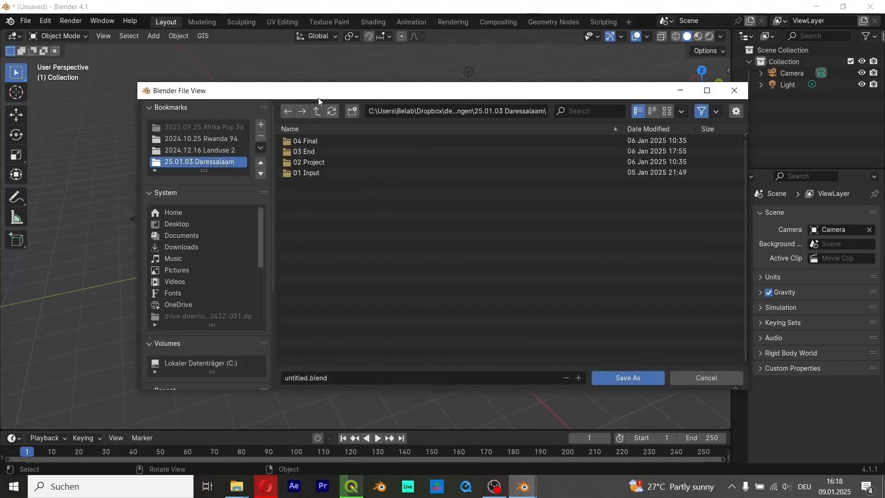
{"action": "left_click", "coordinate": [317, 111]}
{"action": "scroll", "coordinate": [350, 277], "scroll_direction": "down", "scroll_amount": 5}
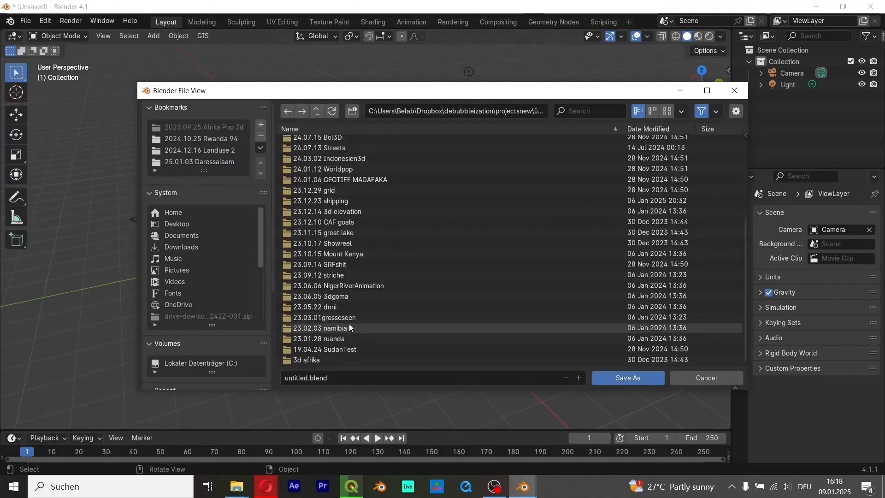
{"action": "scroll", "coordinate": [351, 300], "scroll_direction": "up", "scroll_amount": 5}
{"action": "left_click", "coordinate": [370, 144]}
{"action": "double_click", "coordinate": [369, 144]}
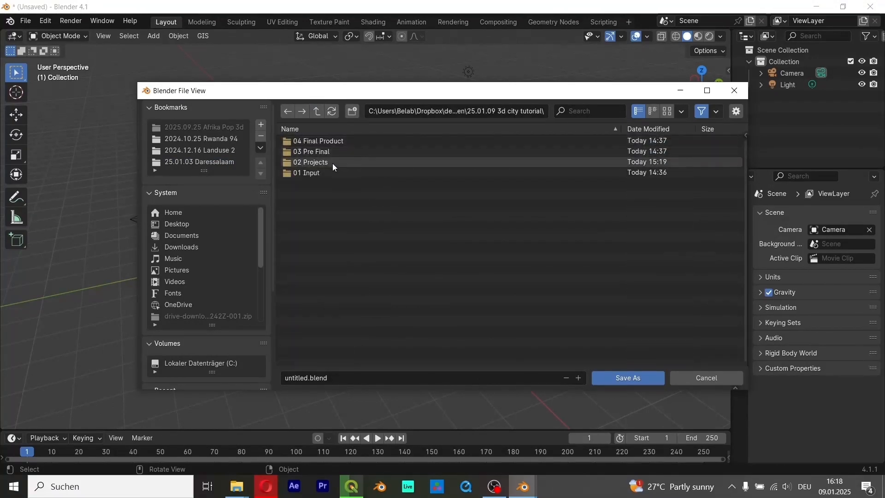
{"action": "double_click", "coordinate": [336, 165]}
- Name the file kanario.blend and save it in the 02 Projects folder
{"action": "left_click", "coordinate": [300, 378]}
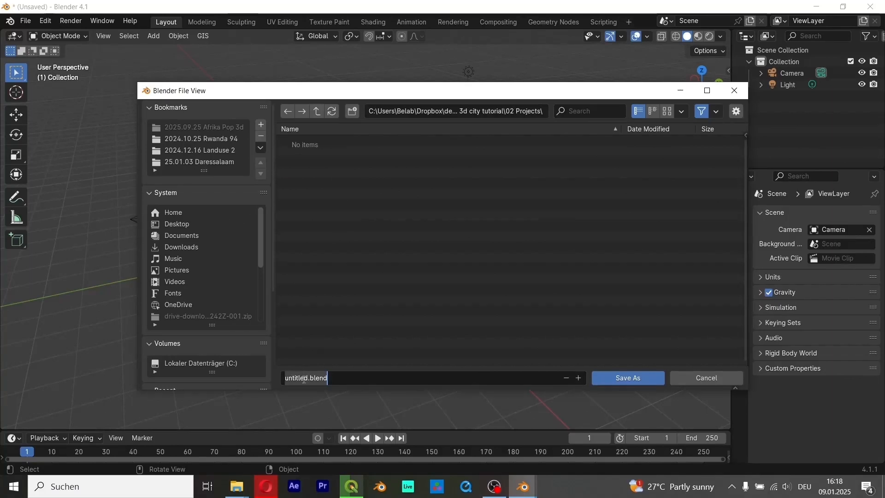
{"action": "type", "text": "b"}
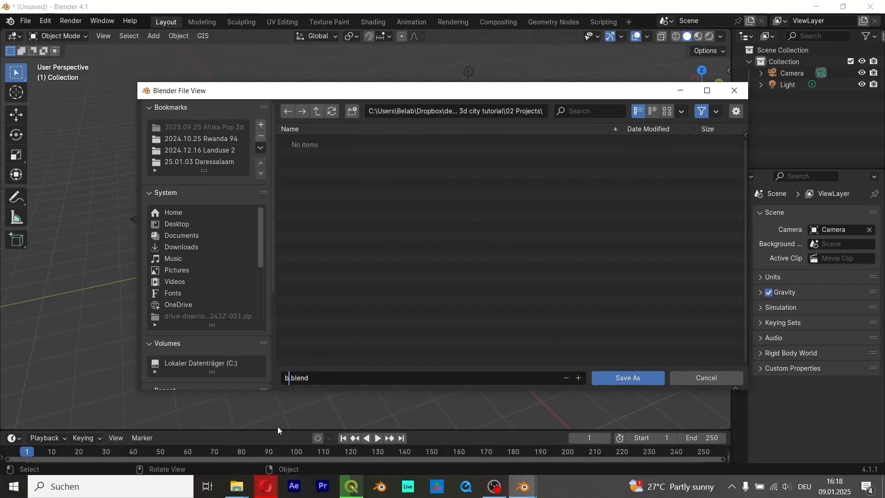
{"action": "key", "text": "BackSpace"}
{"action": "type", "text": "kanario"}
{"action": "key", "text": "Return"}
{"action": "left_click", "coordinate": [624, 385]}
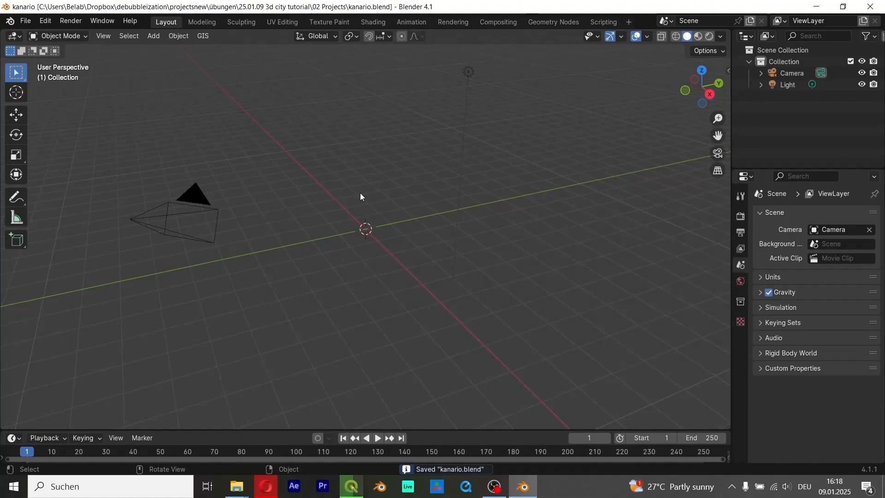
- Set the scene's render engine to Cycles
{"action": "scroll", "coordinate": [361, 190], "scroll_direction": "down", "scroll_amount": 4}
{"action": "middle_click_drag", "start_coordinate": [376, 201], "coordinate": [347, 290]}
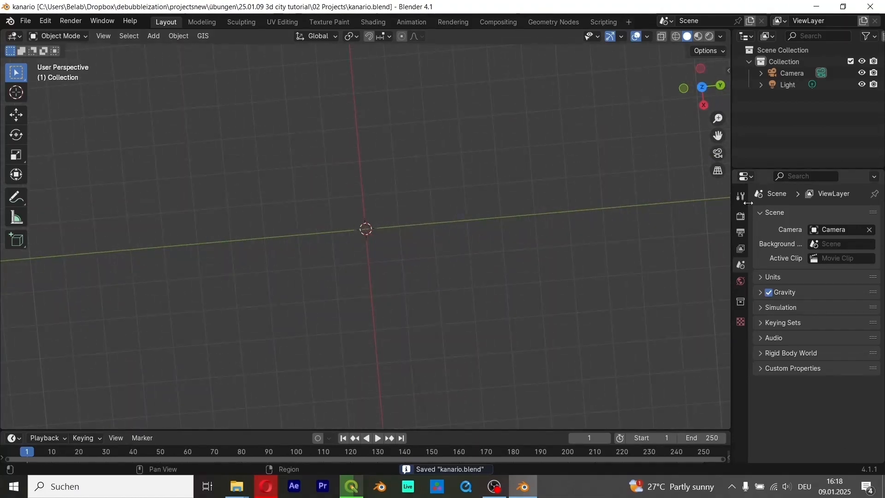
{"action": "left_click", "coordinate": [738, 216]}
{"action": "left_click", "coordinate": [825, 215]}
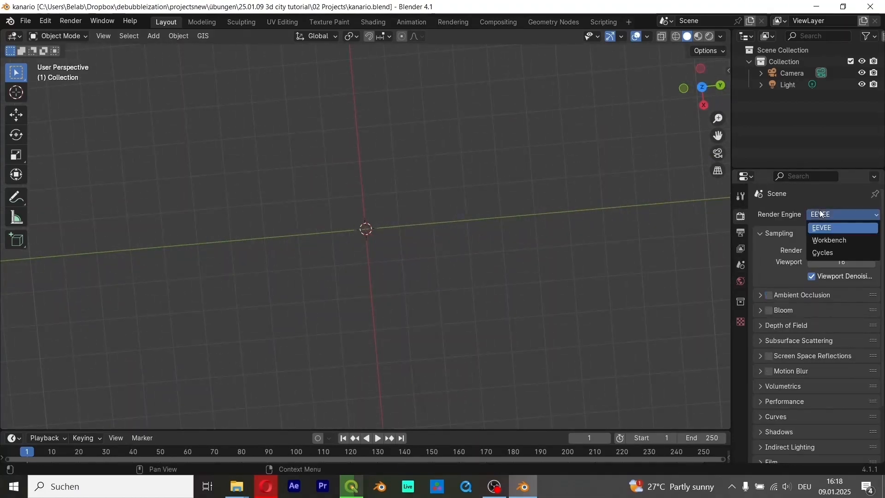
{"action": "left_click", "coordinate": [829, 255]}
- Set the output resolution to 3840 px in both X and Y
{"action": "left_click", "coordinate": [742, 232]}
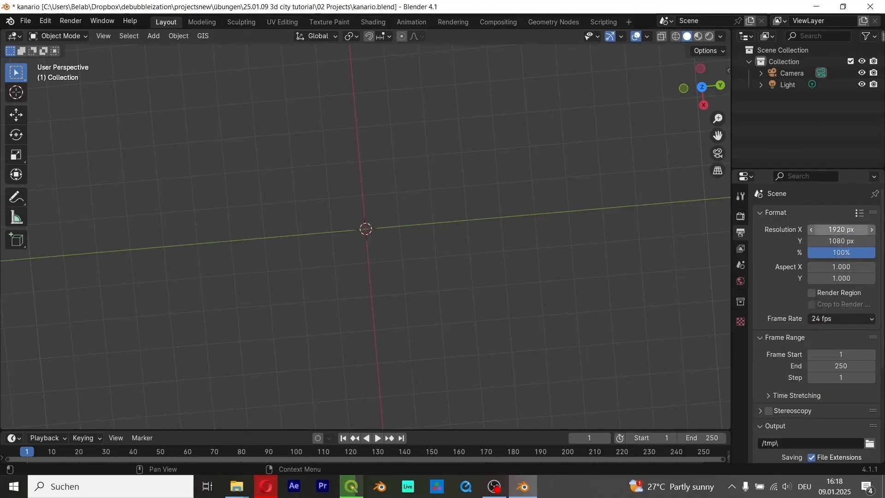
{"action": "left_click", "coordinate": [849, 229]}
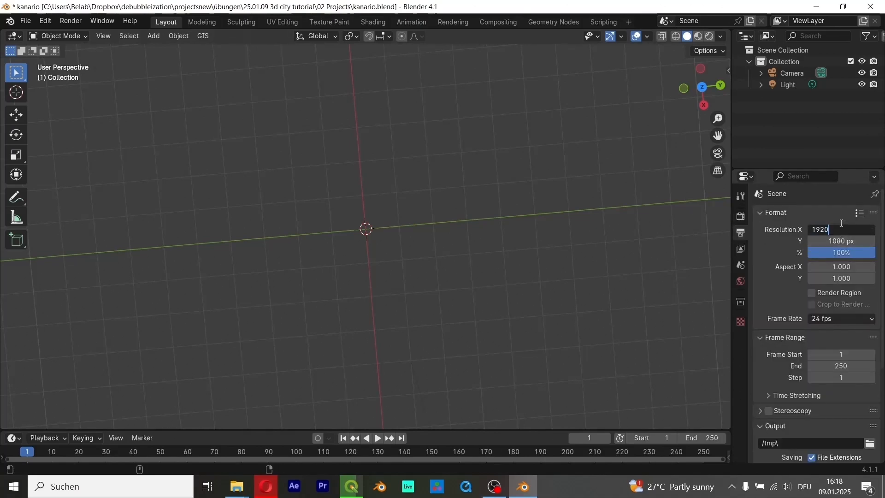
{"action": "type", "text": "*2"}
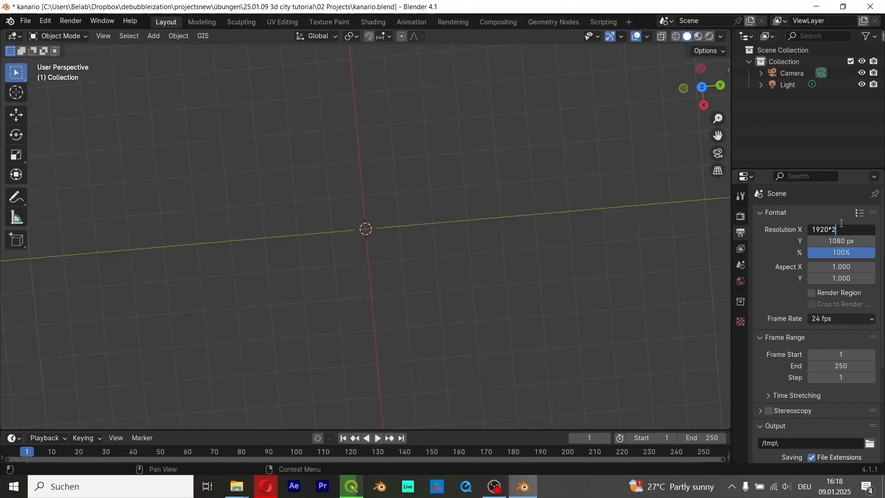
{"action": "key", "text": "Return"}
{"action": "left_click", "coordinate": [844, 238]}
{"action": "type", "text": "3840"}
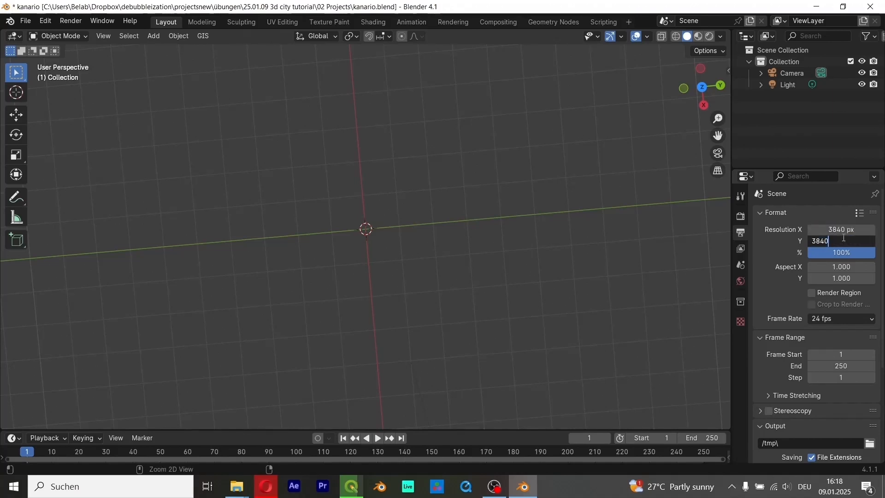
{"action": "key", "text": "Return"}
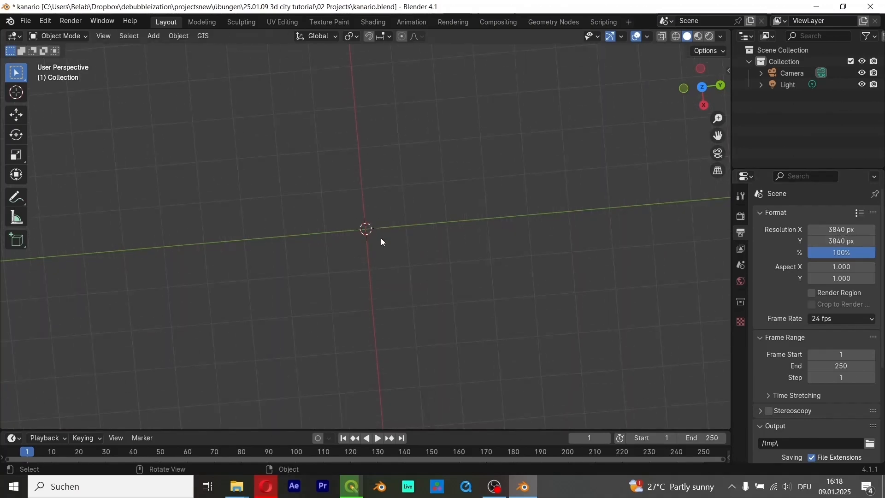
- Delete the default light from the scene collection
{"action": "middle_click_drag", "start_coordinate": [381, 238], "coordinate": [380, 199]}
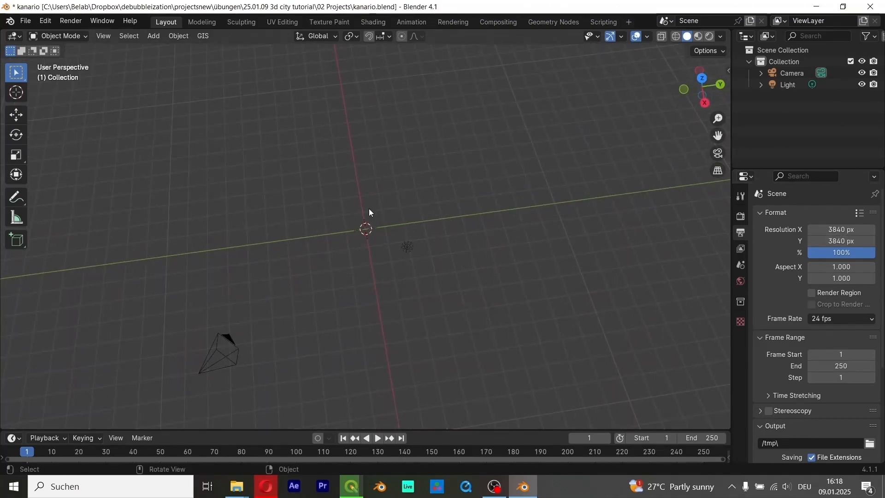
{"action": "left_click_drag", "start_coordinate": [380, 230], "coordinate": [450, 272]}
{"action": "left_click", "coordinate": [793, 86]}
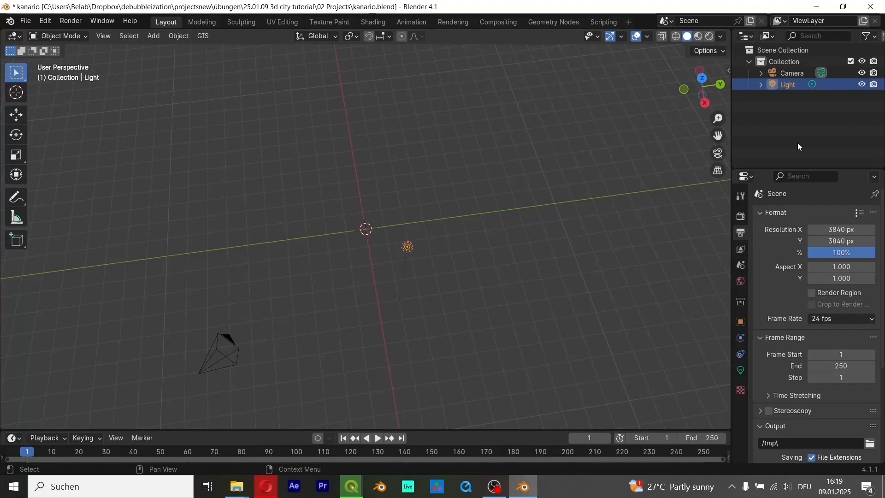
{"action": "key", "text": "Delete"}
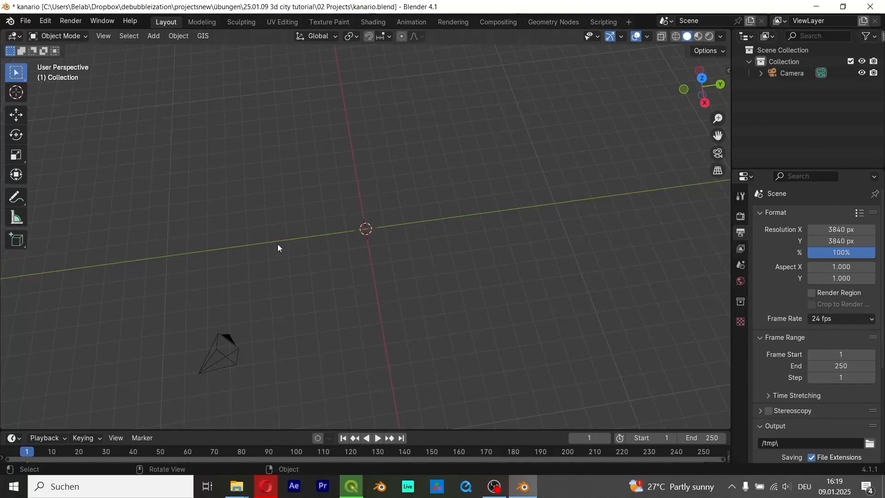
{"action": "scroll", "coordinate": [345, 246], "scroll_direction": "down", "scroll_amount": 1}
{"action": "middle_click_drag", "start_coordinate": [344, 246], "coordinate": [306, 167]}
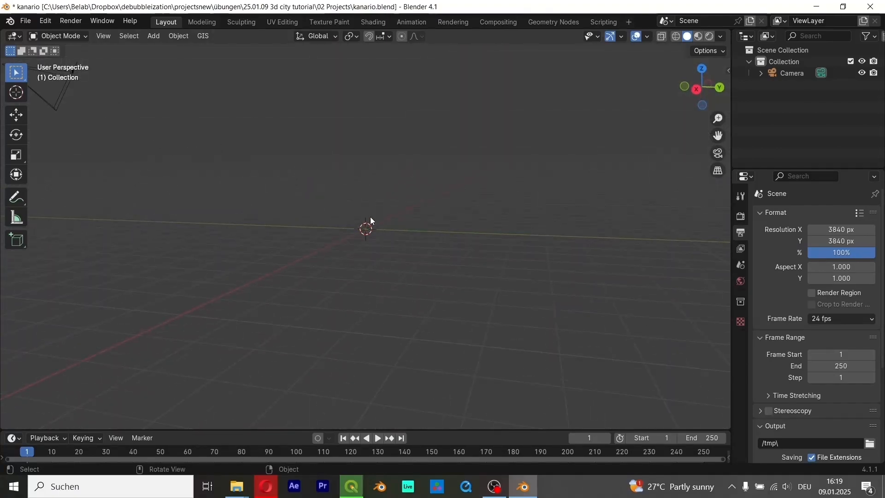
{"action": "middle_click_drag", "start_coordinate": [371, 219], "coordinate": [384, 275]}
{"action": "left_click", "coordinate": [204, 36]}
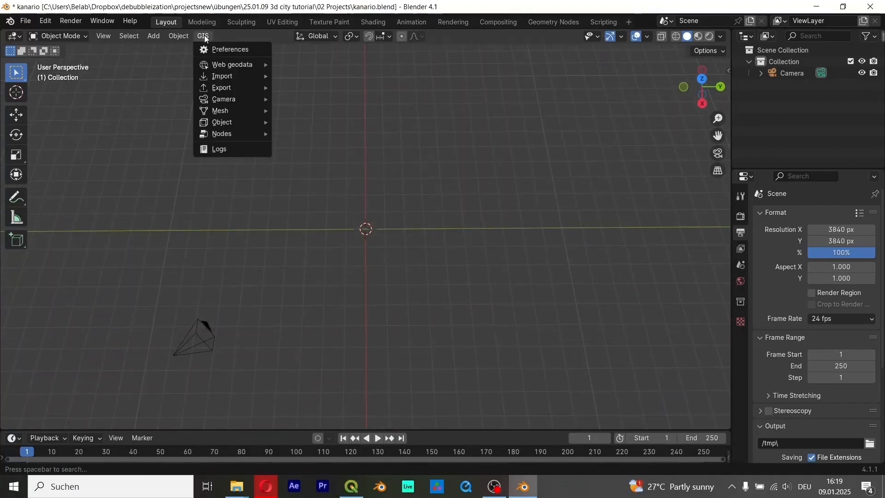
{"action": "mouse_move", "coordinate": [233, 75]}
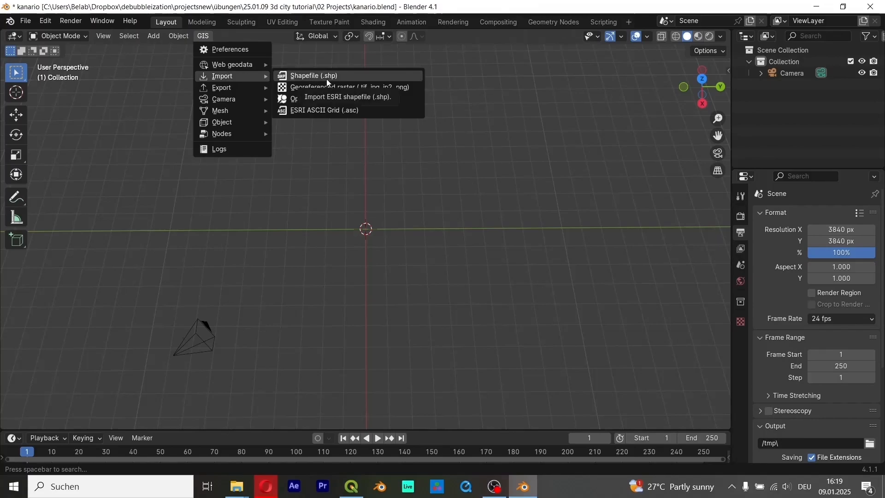
{"action": "left_click", "coordinate": [352, 486]}
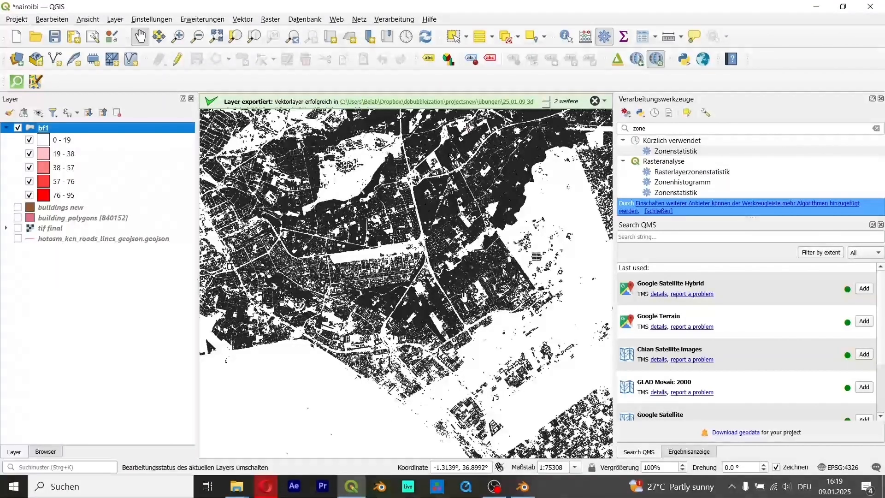
{"action": "left_click", "coordinate": [524, 487]}
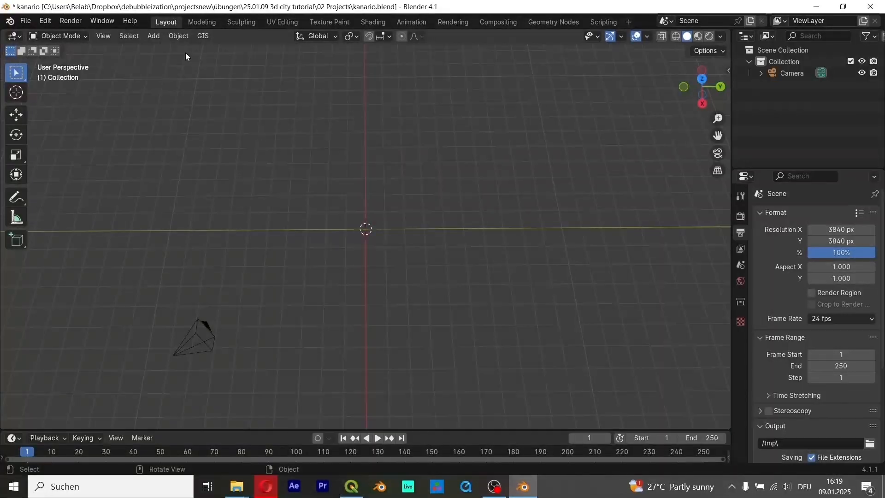
- Import the building shapefile from the Openbuildings folder in 01 Input, extruding it from the z_mean field along the z axis in Web Mercator
{"action": "left_click", "coordinate": [205, 35]}
{"action": "mouse_move", "coordinate": [238, 105]}
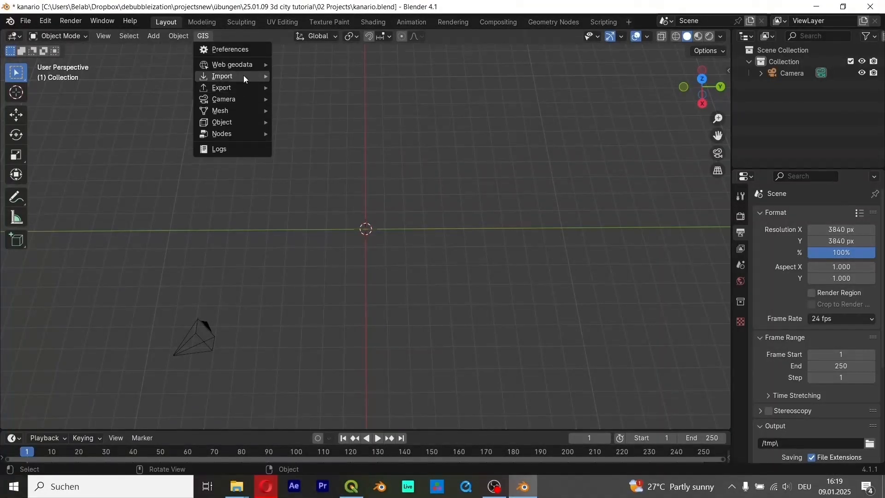
{"action": "mouse_move", "coordinate": [240, 76]}
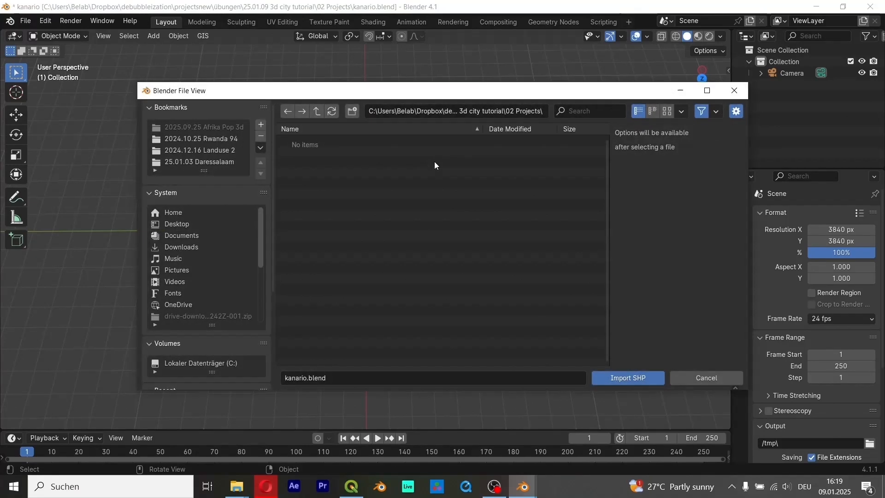
{"action": "left_click", "coordinate": [315, 111]}
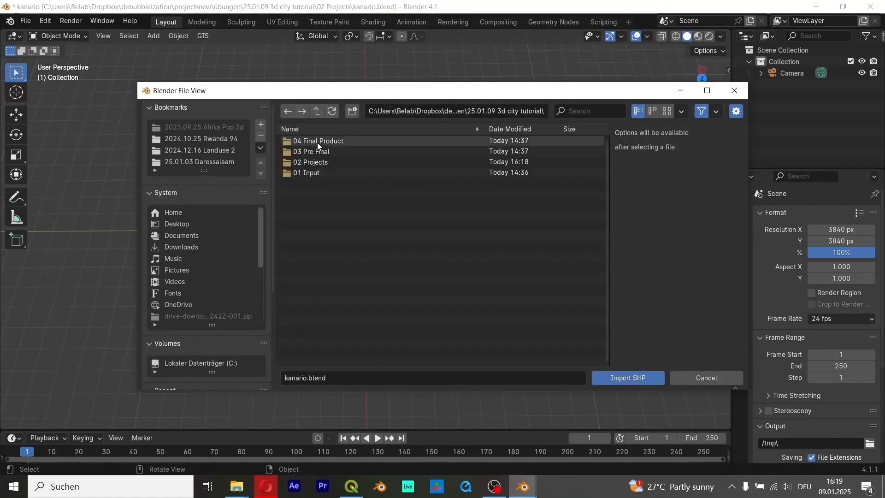
{"action": "double_click", "coordinate": [327, 171]}
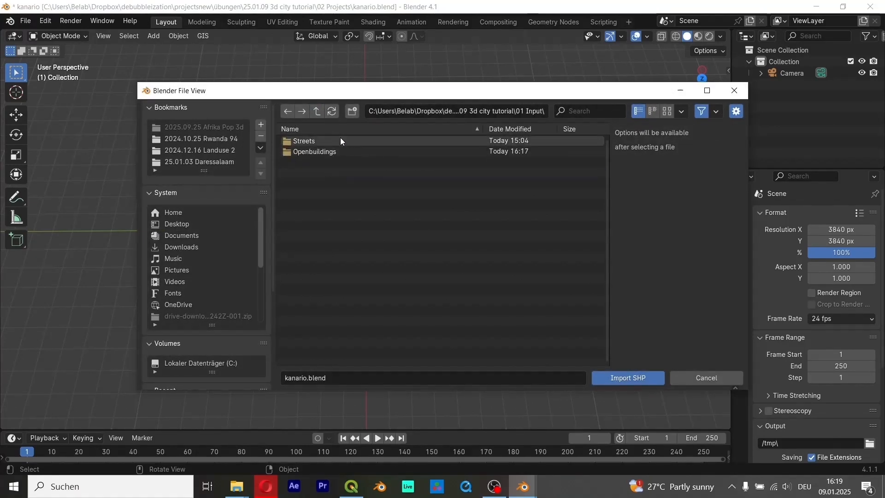
{"action": "double_click", "coordinate": [336, 150]}
{"action": "left_click", "coordinate": [330, 144]}
{"action": "double_click", "coordinate": [330, 144]}
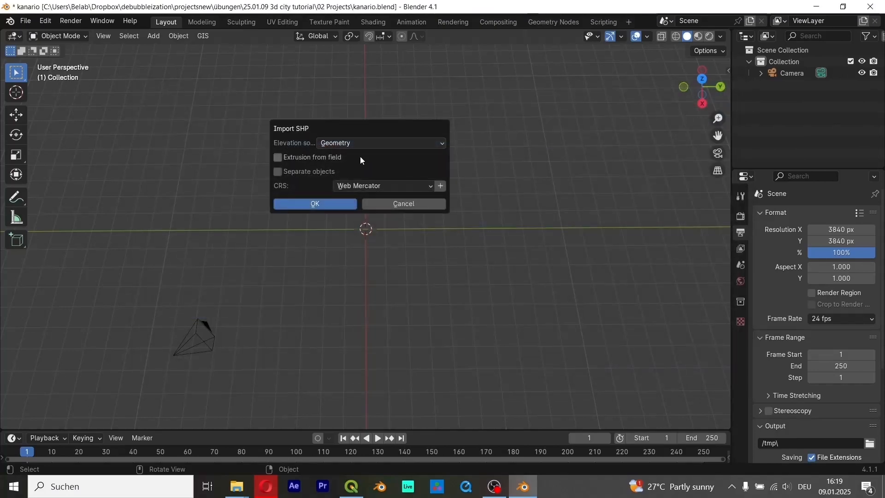
{"action": "left_click", "coordinate": [315, 159]}
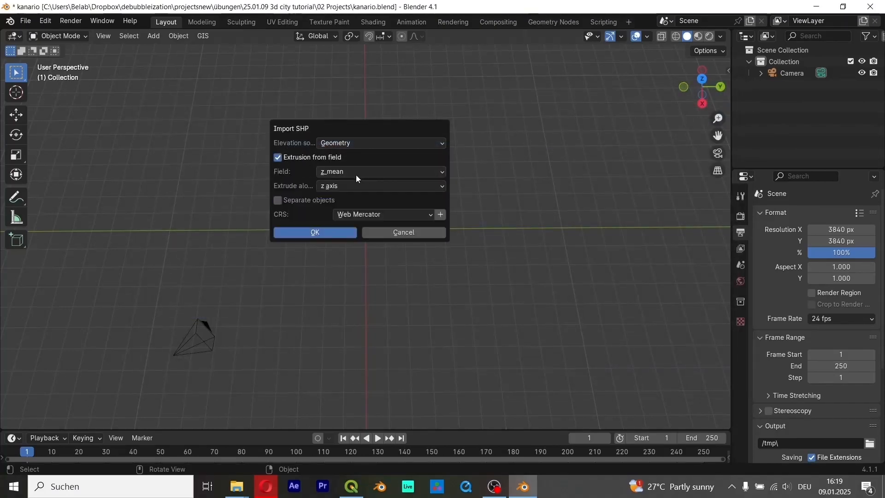
{"action": "left_click", "coordinate": [333, 234]}
- Switch to QGIS, show the building_polygons layer instead of bf1, and collapse the bf1 legend
{"action": "left_click", "coordinate": [351, 487]}
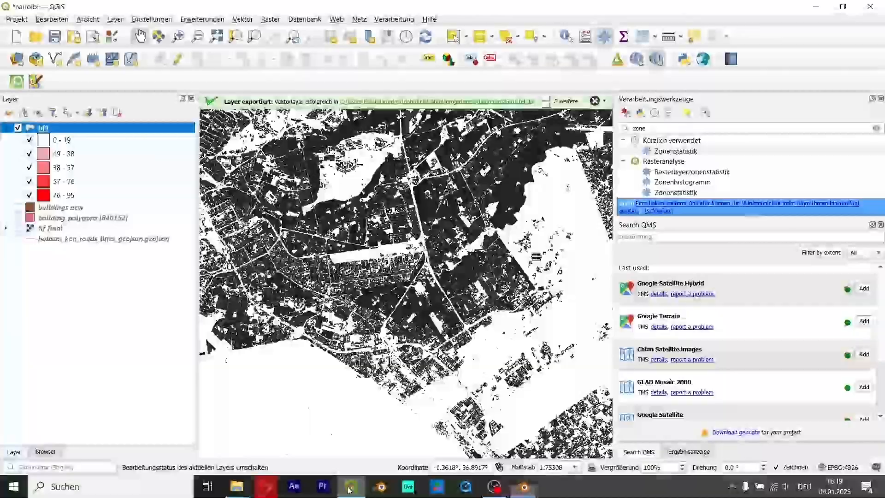
{"action": "left_click", "coordinate": [18, 128]}
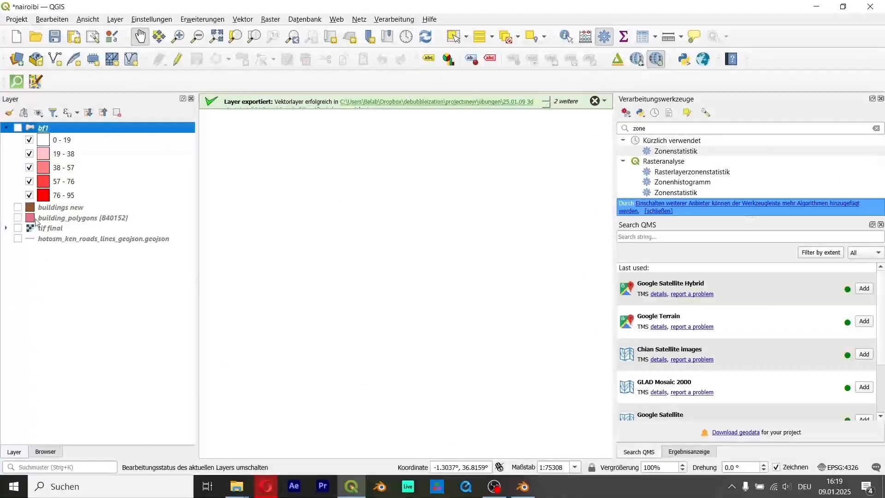
{"action": "left_click", "coordinate": [18, 218]}
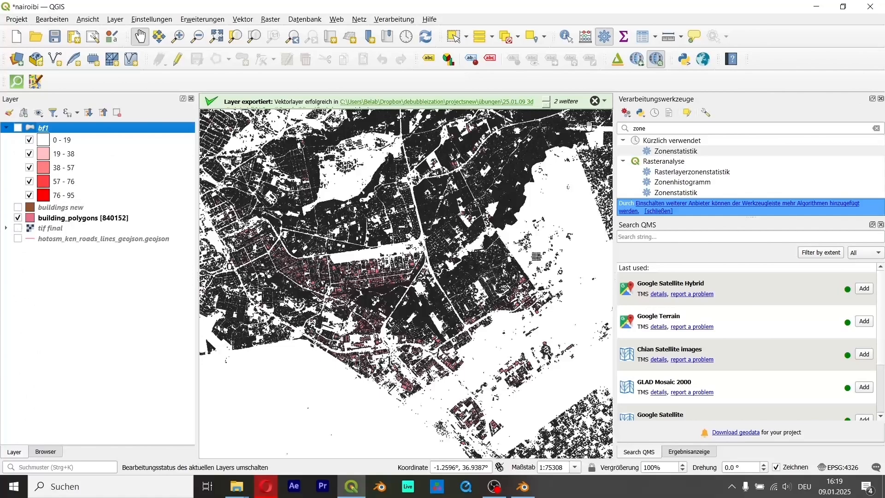
{"action": "left_click", "coordinate": [605, 101]}
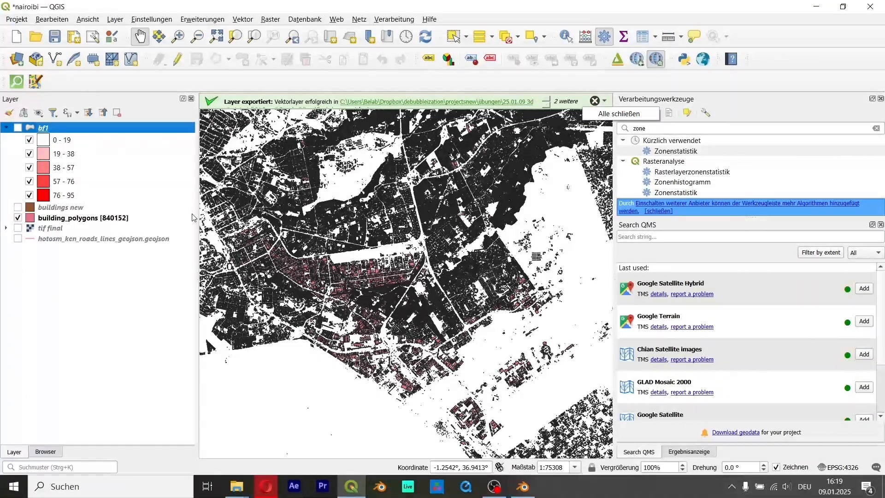
{"action": "left_click", "coordinate": [111, 195]}
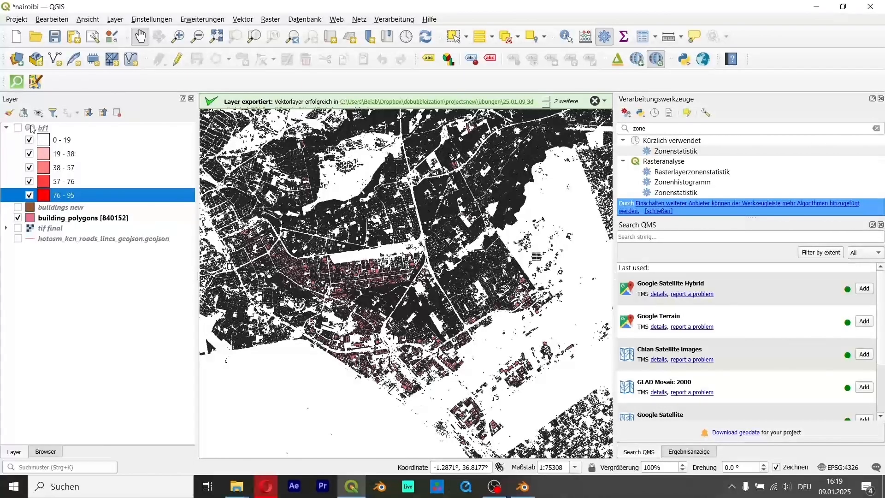
{"action": "left_click", "coordinate": [7, 128]}
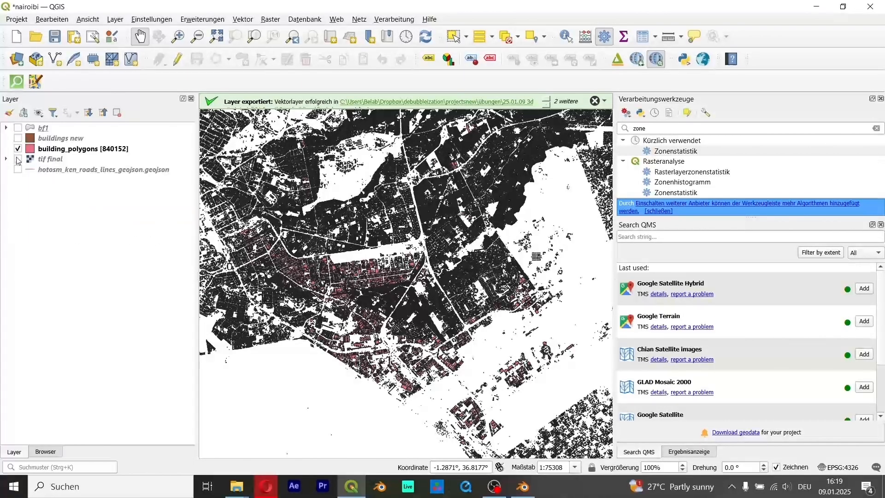
- Display only the hotosm_ken_roads_lines_geojson.geojson layer and dismiss all export notifications
{"action": "left_click", "coordinate": [17, 149]}
{"action": "left_click", "coordinate": [18, 169]}
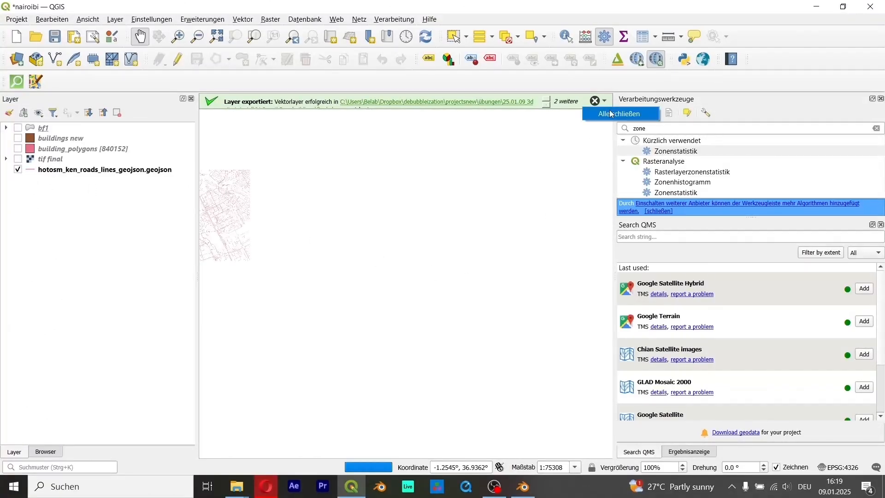
{"action": "left_click", "coordinate": [607, 102]}
{"action": "left_click", "coordinate": [60, 170]}
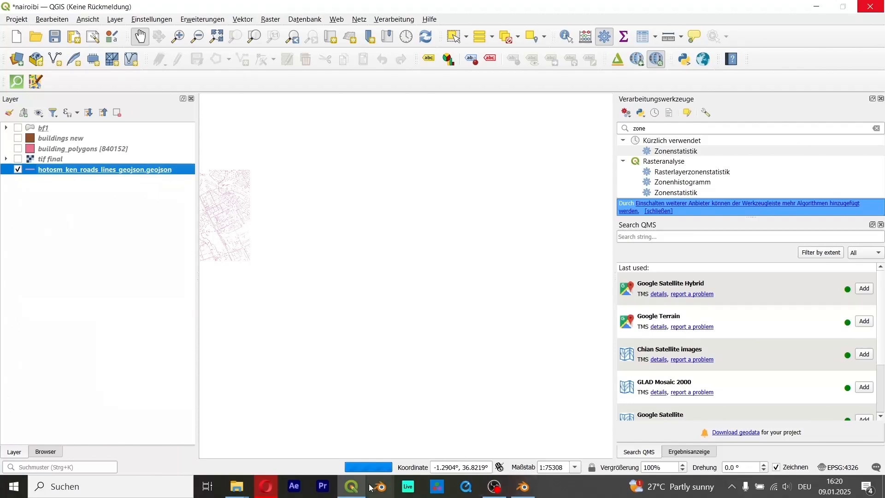
- Check on the import in Blender, and switch to the browser to examine the Dar es Salaam 3D map images in the Instagram post
{"action": "left_click", "coordinate": [524, 488]}
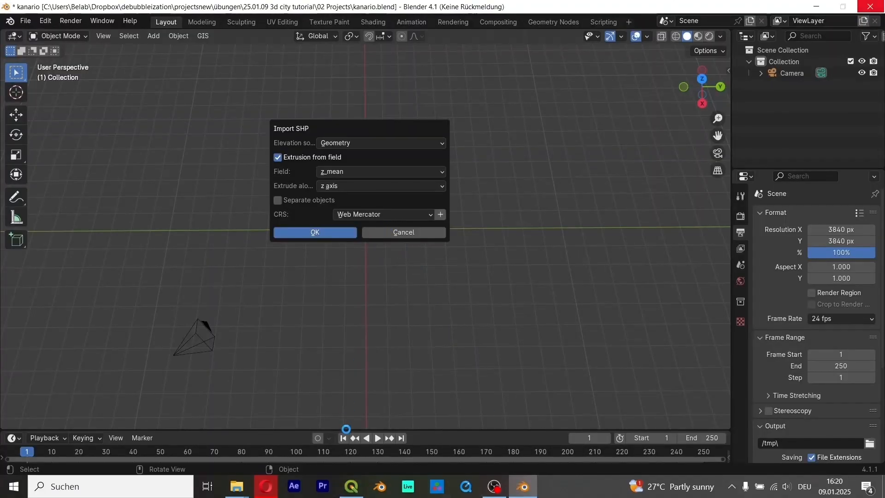
{"action": "left_click", "coordinate": [266, 486]}
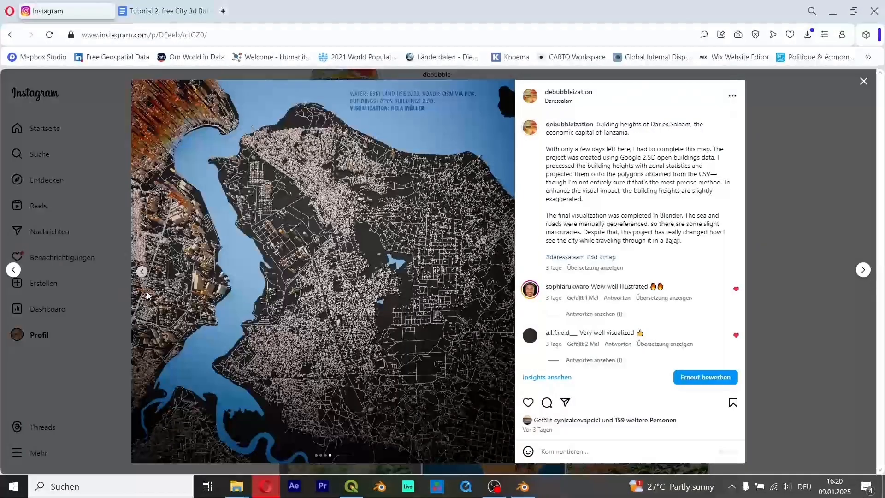
{"action": "left_click", "coordinate": [142, 273]}
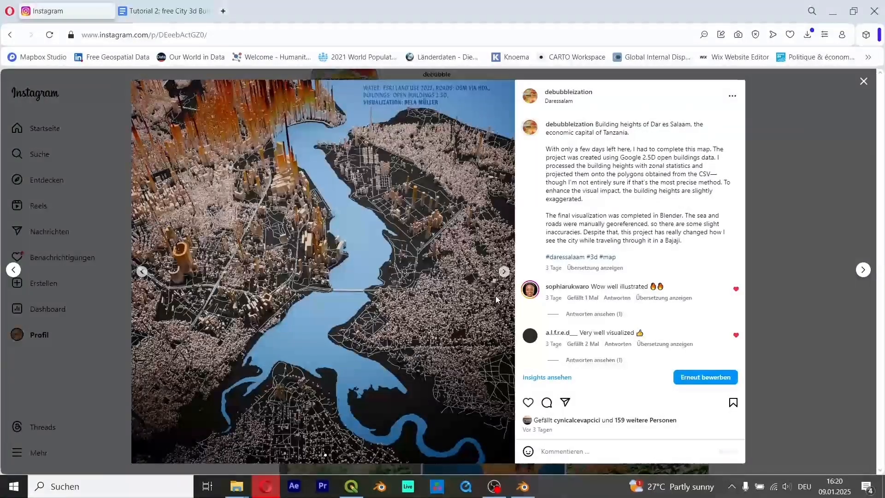
{"action": "left_click", "coordinate": [505, 272]}
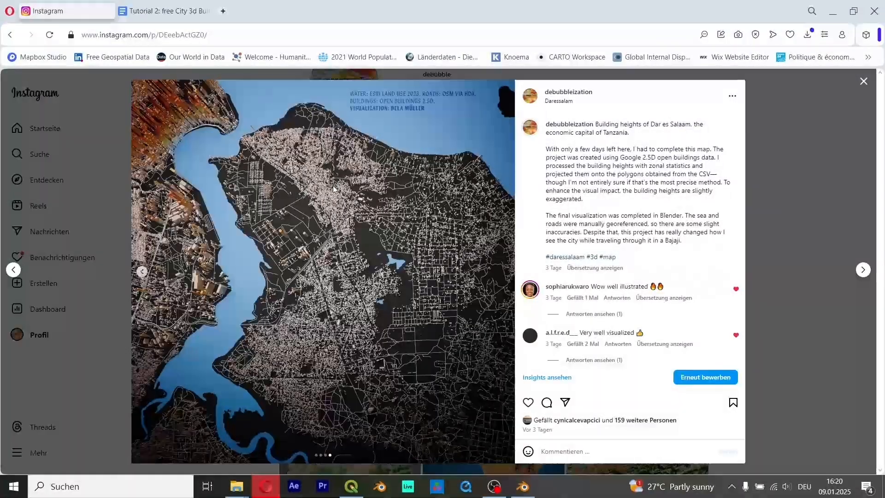
{"action": "left_click", "coordinate": [832, 11]}
- Switch to QGIS and style the hotosm_ken_roads_lines_geojson.geojson layer with black lines 0.3 mm wide
{"action": "left_click", "coordinate": [351, 487]}
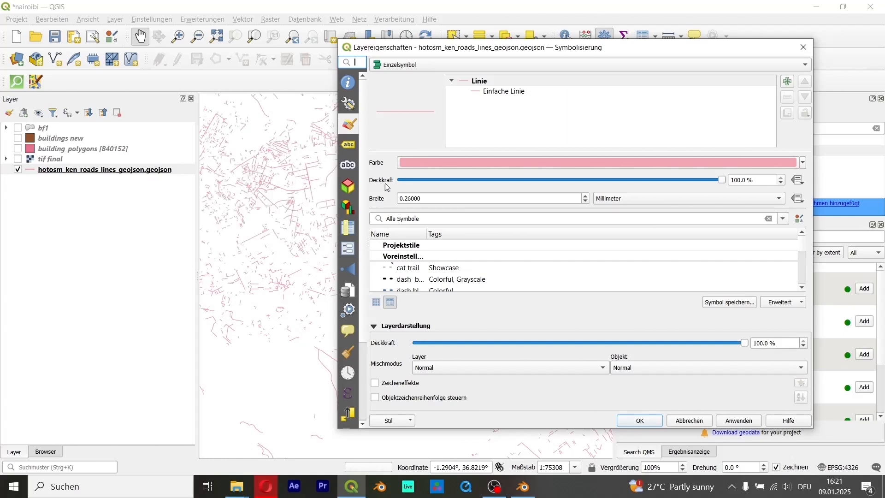
{"action": "left_click", "coordinate": [408, 200]}
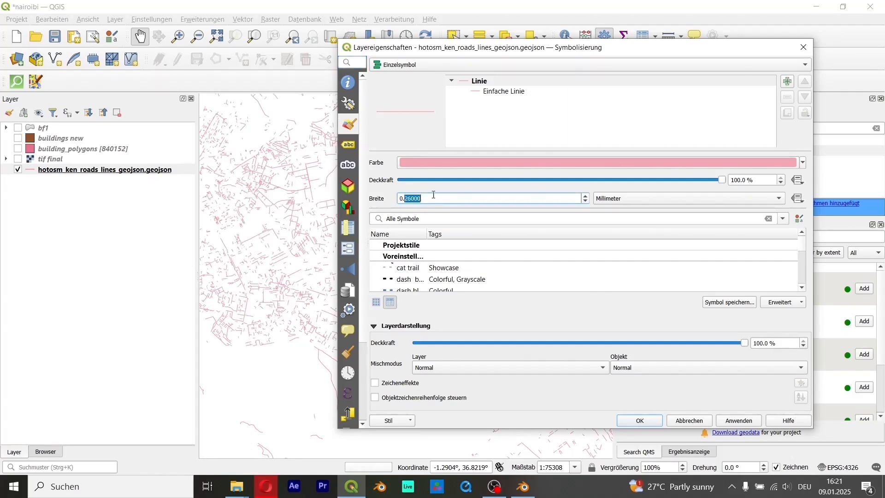
{"action": "type", "text": "5"}
{"action": "key", "text": "BackSpace"}
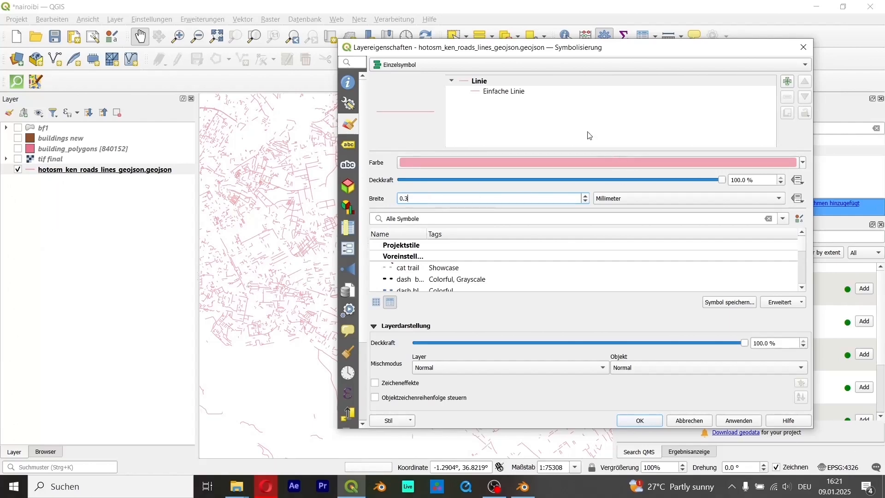
{"action": "left_click", "coordinate": [519, 86]}
{"action": "left_click", "coordinate": [506, 165]}
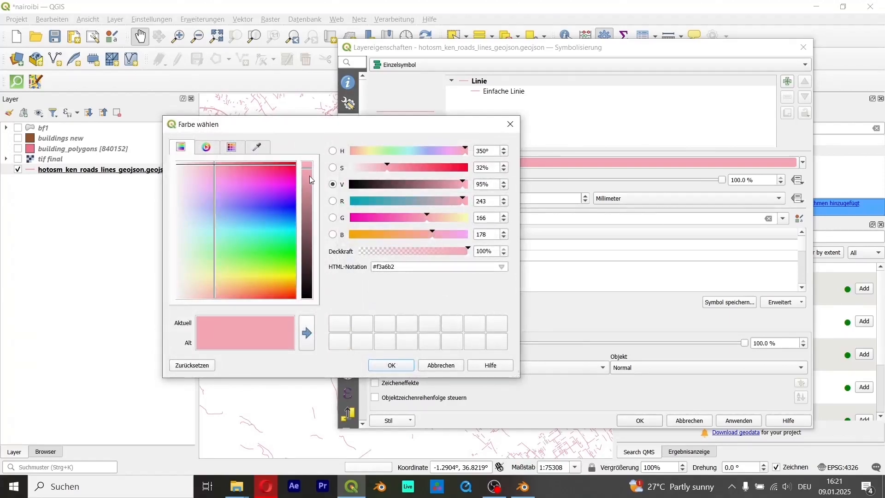
{"action": "left_click_drag", "start_coordinate": [312, 180], "coordinate": [308, 299]}
{"action": "left_click", "coordinate": [391, 365]}
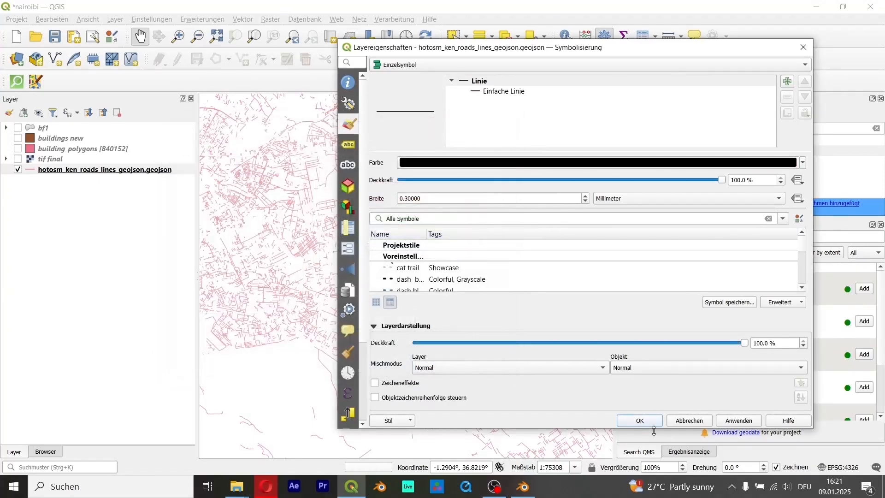
{"action": "left_click", "coordinate": [640, 421]}
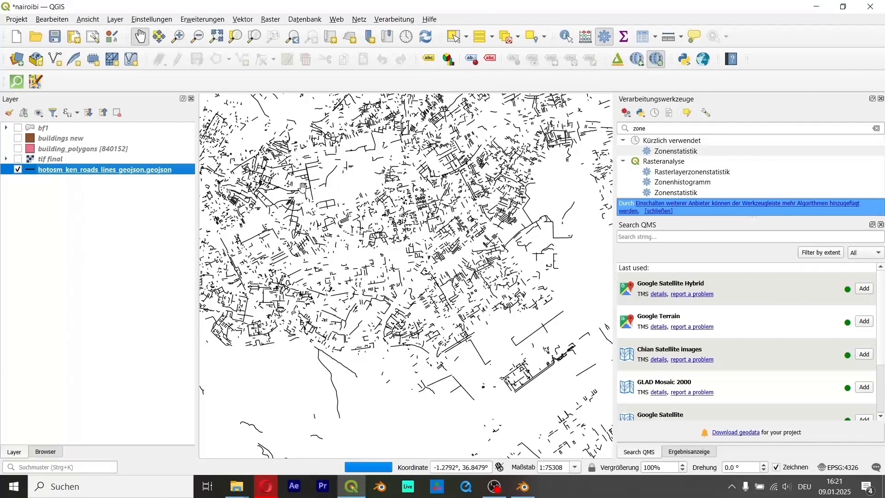
- Save the QGIS project and create a new print layout, leaving its title blank
{"action": "left_click", "coordinate": [17, 19]}
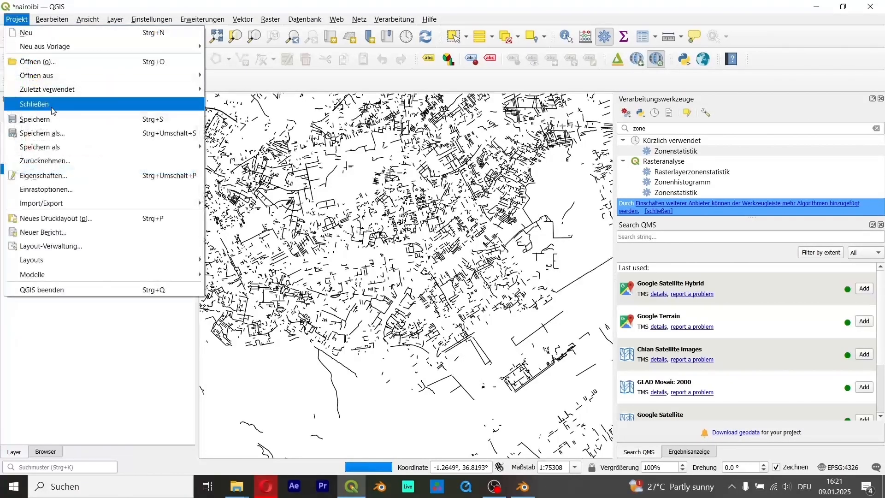
{"action": "left_click", "coordinate": [46, 105]}
{"action": "left_click", "coordinate": [17, 19]}
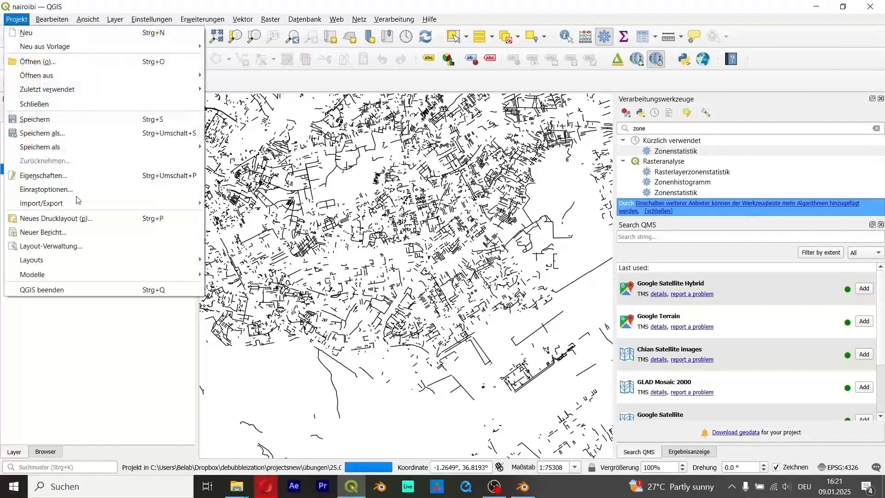
{"action": "left_click", "coordinate": [77, 219]}
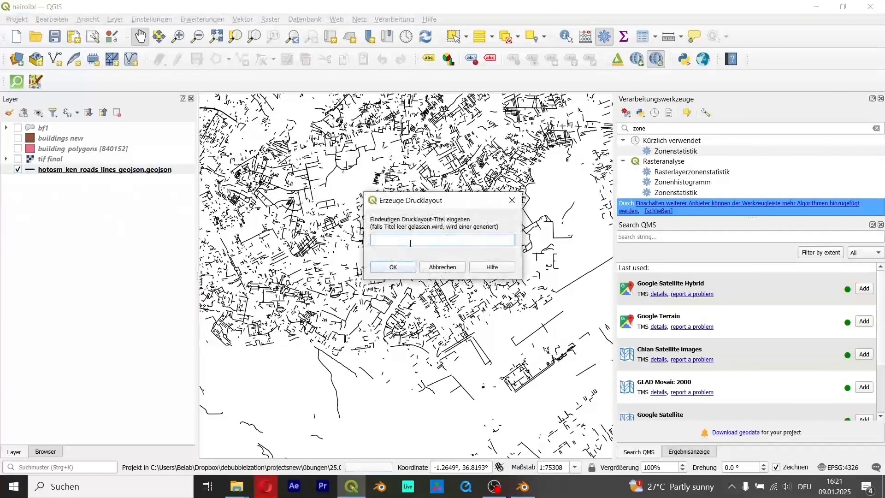
{"action": "left_click", "coordinate": [400, 267]}
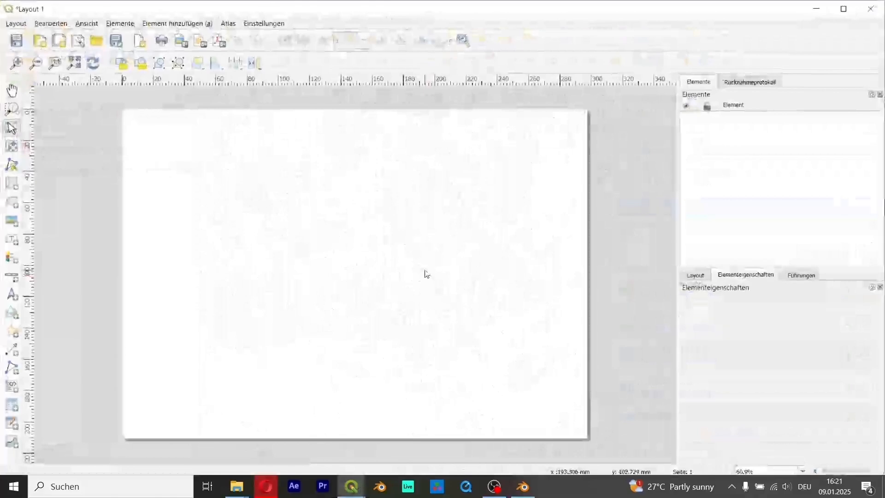
- Make the layout page square by setting its height to 297 mm
{"action": "right_click", "coordinate": [262, 229]}
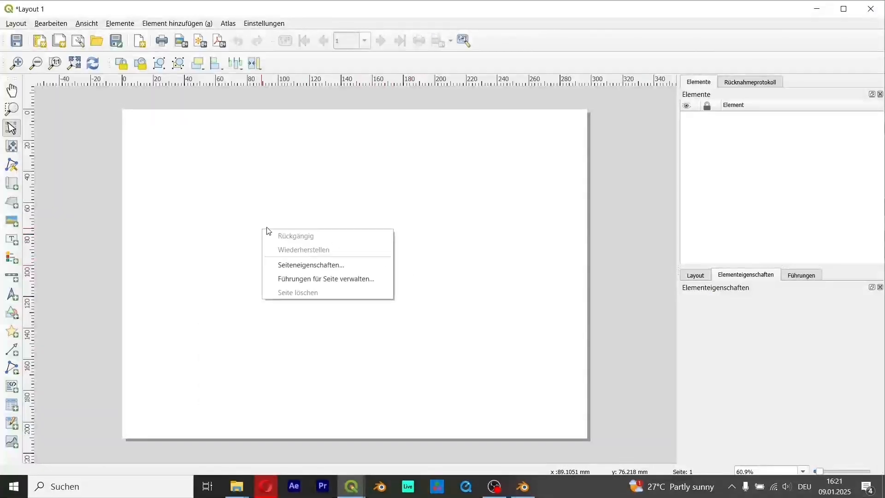
{"action": "left_click", "coordinate": [344, 269]}
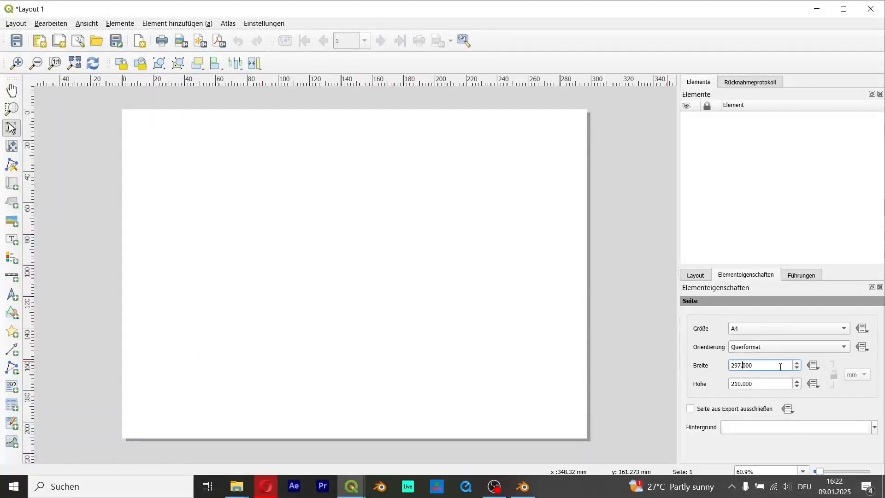
{"action": "left_click", "coordinate": [769, 383]}
{"action": "key", "text": "ctrl+a"}
{"action": "type", "text": "297.000"}
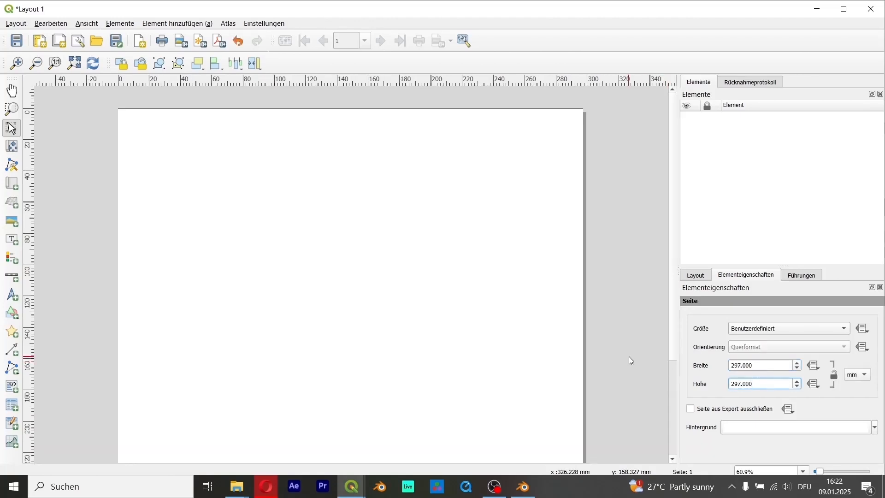
{"action": "left_click", "coordinate": [602, 355]}
{"action": "scroll", "coordinate": [439, 285], "scroll_direction": "down", "scroll_amount": 1}
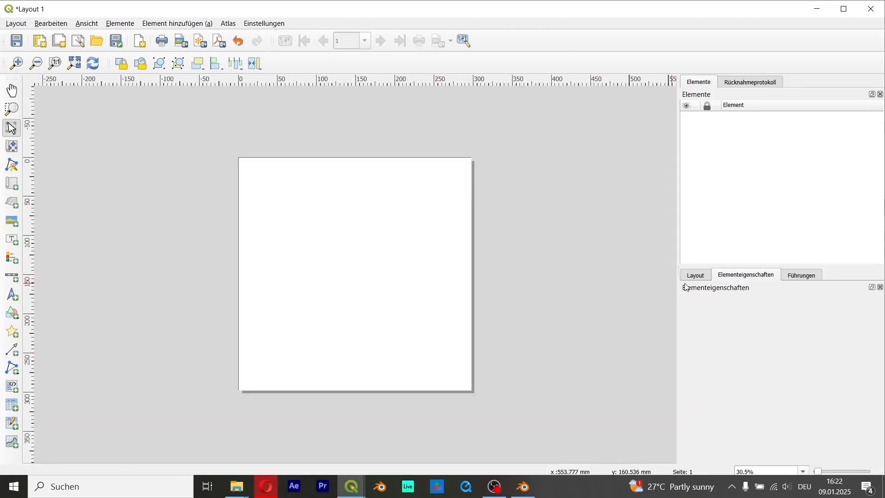
- Try to draw a map item freehand from corner to corner across the whole page
{"action": "left_click", "coordinate": [12, 183]}
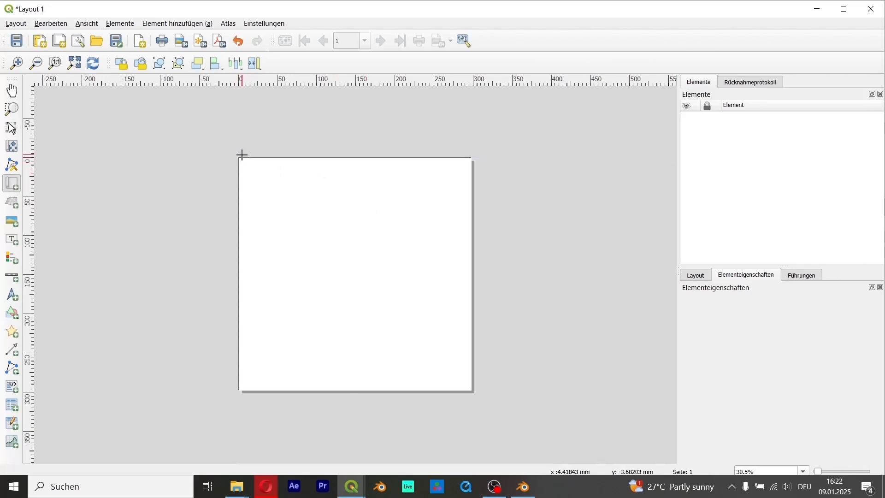
{"action": "left_click_drag", "start_coordinate": [238, 157], "coordinate": [473, 391]}
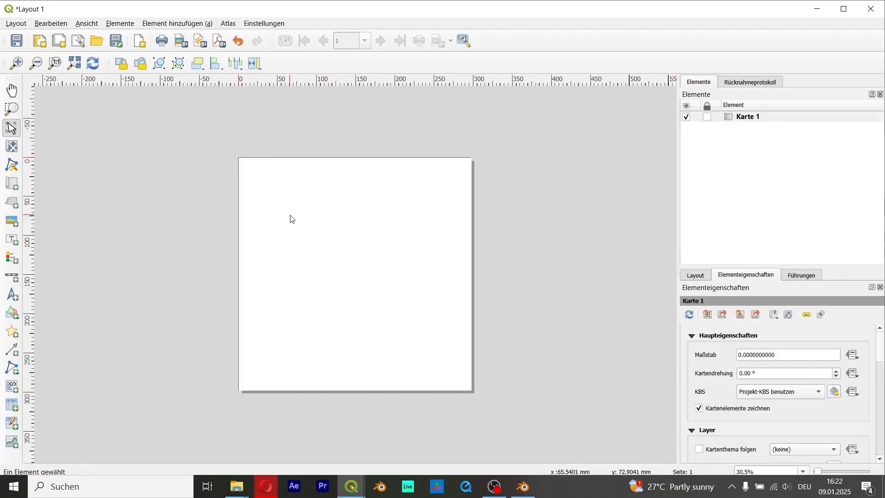
{"action": "left_click", "coordinate": [18, 148]}
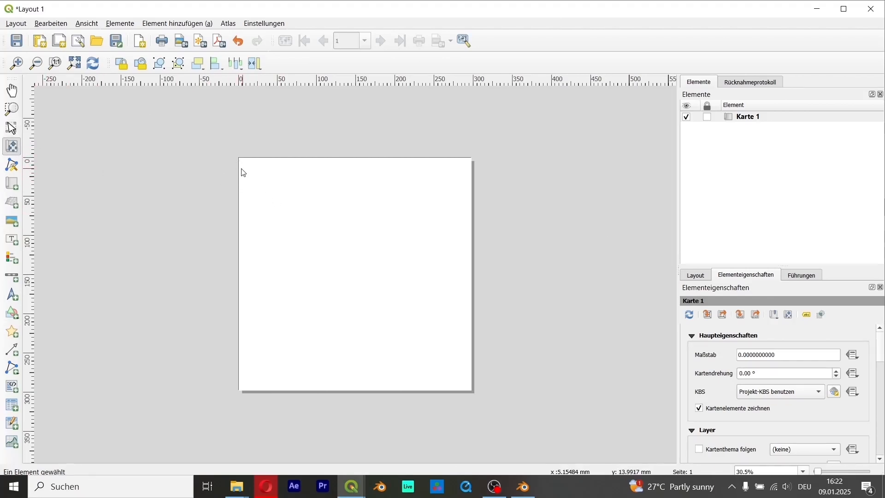
- Add a map item at X 0, Y 0 with a width and height of 297 mm, filling the page
{"action": "left_click", "coordinate": [11, 188]}
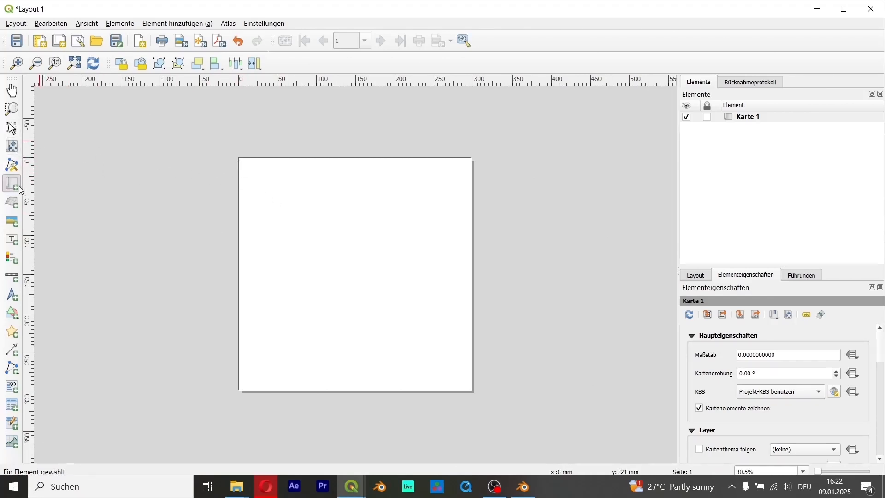
{"action": "left_click", "coordinate": [241, 156]}
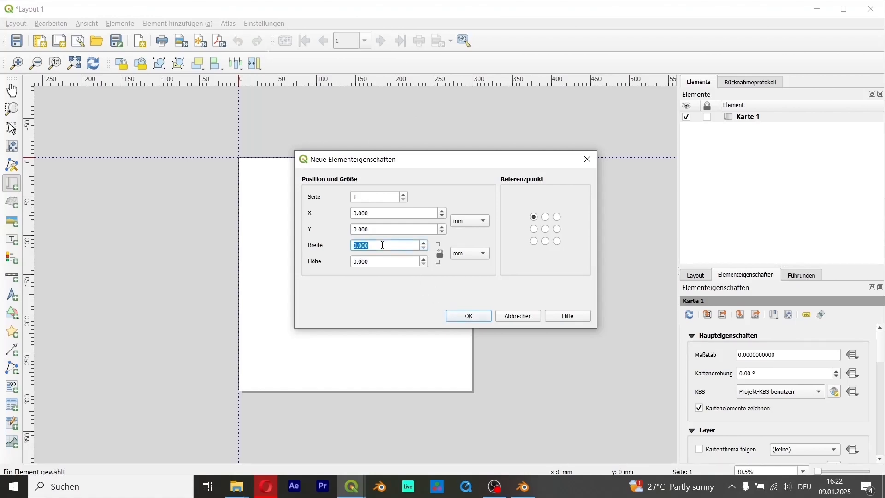
{"action": "key", "text": "Tab"}
{"action": "type", "text": "297.000"}
{"action": "left_click", "coordinate": [469, 316]}
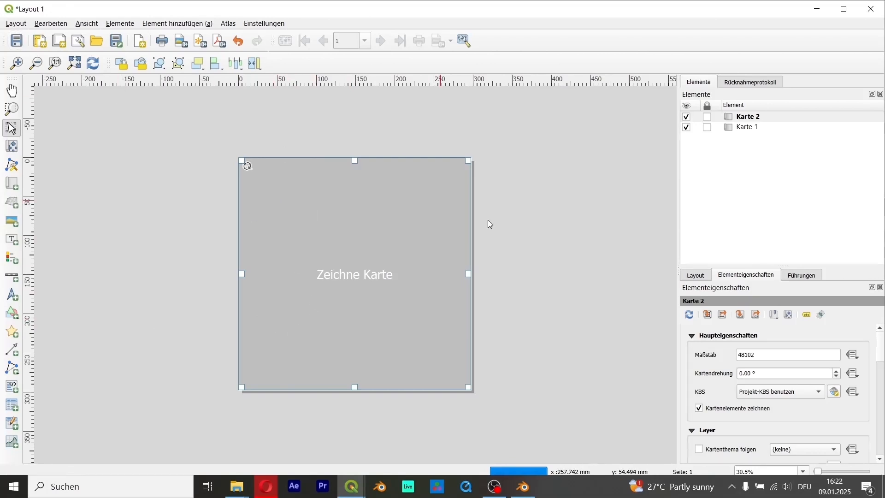
- Set the layout's export resolution to 900 dpi and return to the new map's item properties
{"action": "left_click", "coordinate": [708, 276]}
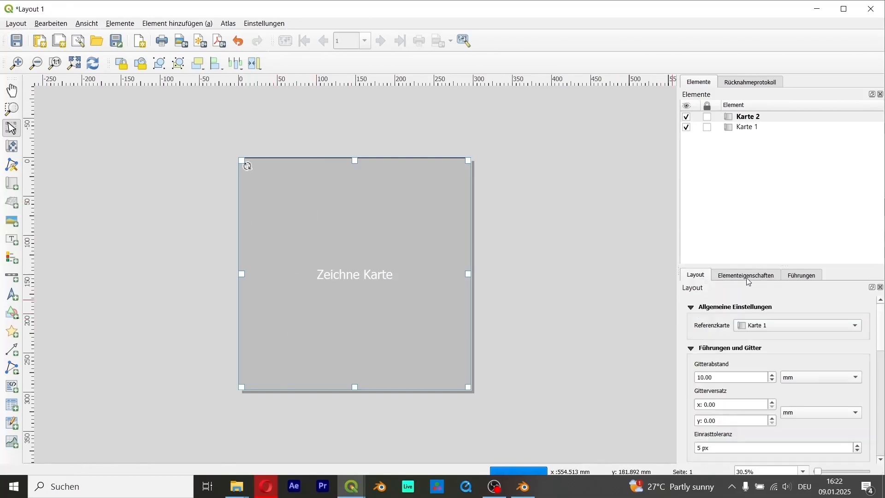
{"action": "scroll", "coordinate": [693, 373], "scroll_direction": "down", "scroll_amount": 5}
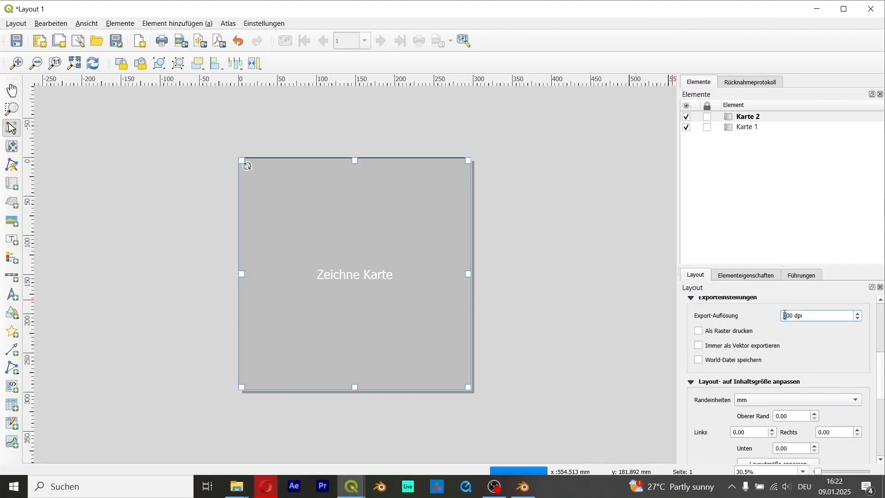
{"action": "type", "text": "9"}
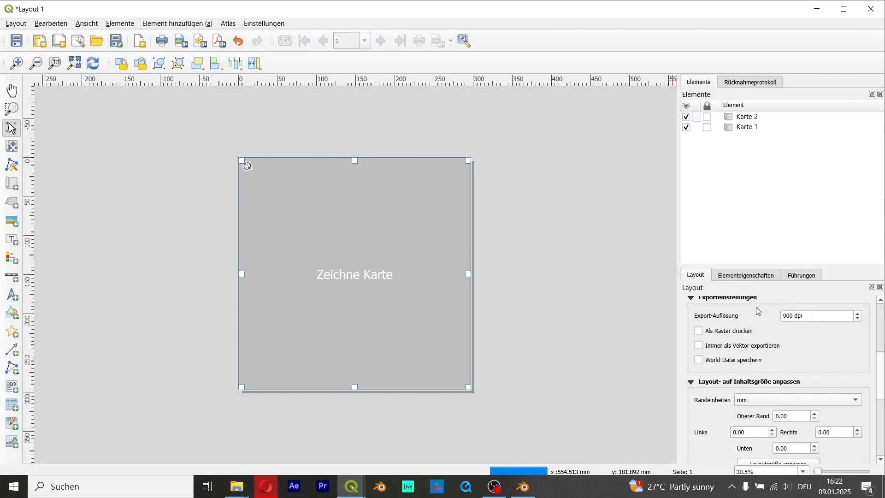
{"action": "left_click", "coordinate": [745, 278]}
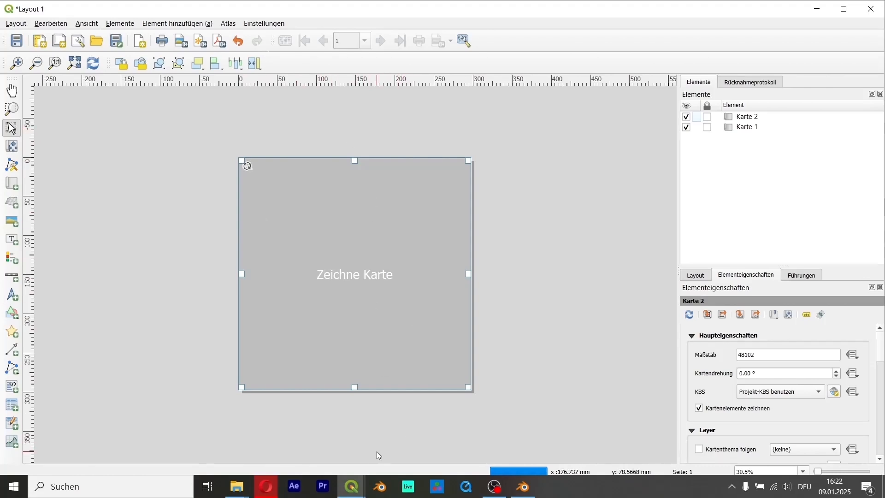
- Check the import progress in Blender, and return to the road map in the main QGIS window
{"action": "mouse_move", "coordinate": [351, 485]}
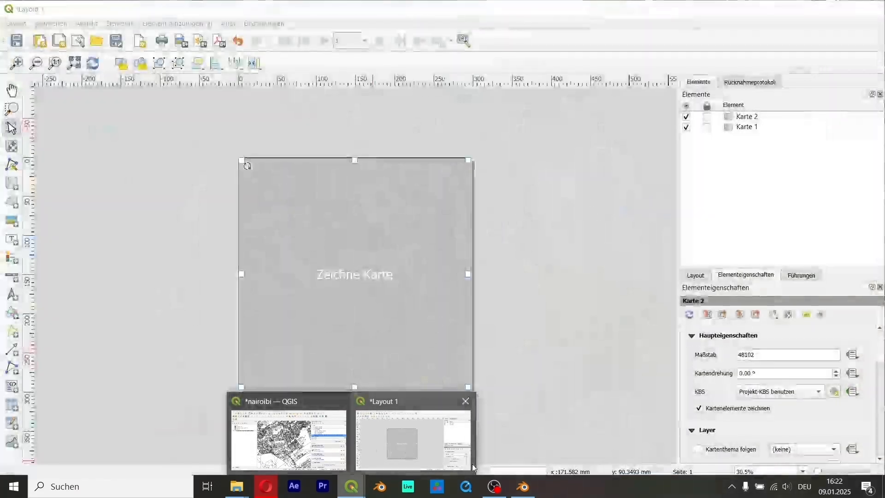
{"action": "left_click", "coordinate": [523, 486]}
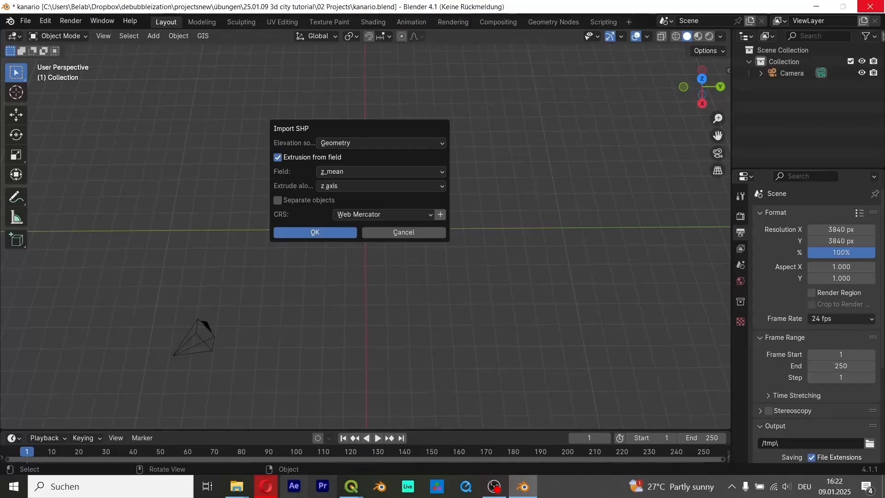
{"action": "left_click", "coordinate": [312, 458]}
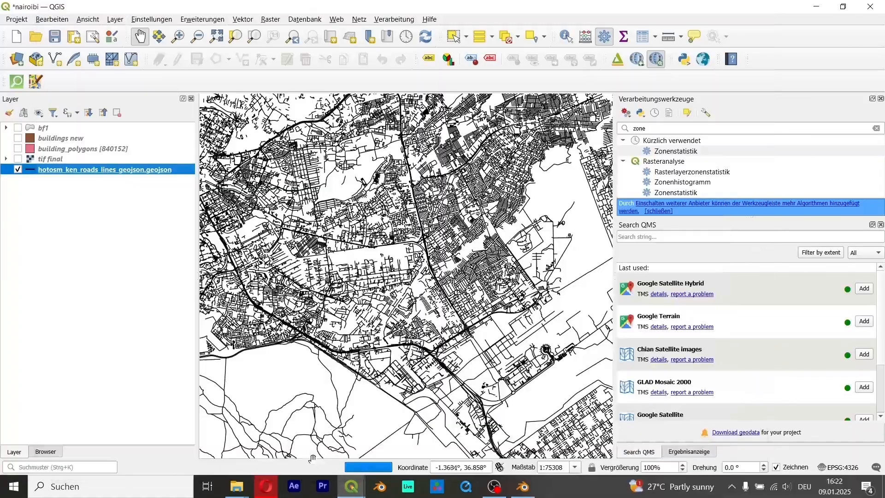
- Switch to Blender, inspect the imported building mesh "final", and display its transform values
{"action": "scroll", "coordinate": [446, 239], "scroll_direction": "down", "scroll_amount": 2}
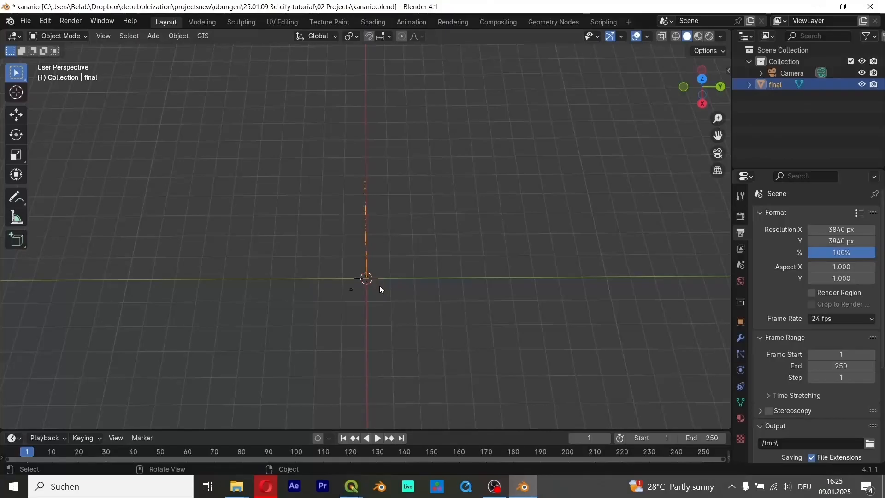
{"action": "scroll", "coordinate": [352, 282], "scroll_direction": "up", "scroll_amount": 2}
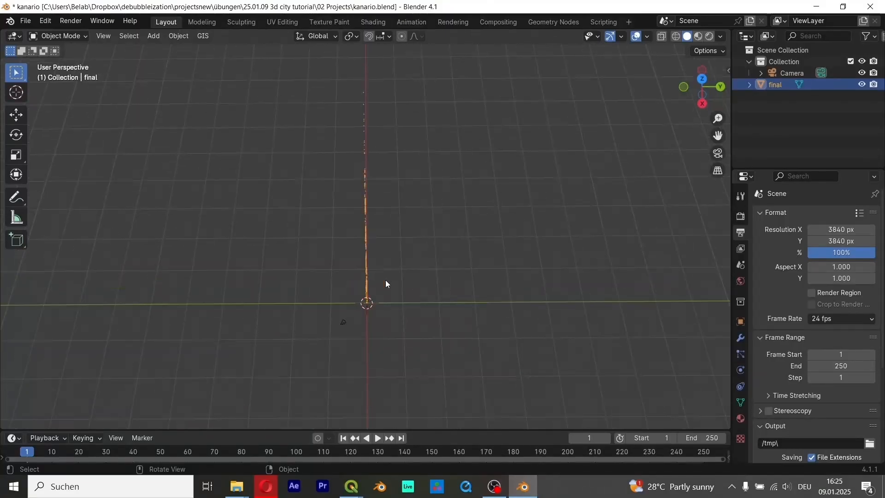
{"action": "scroll", "coordinate": [385, 280], "scroll_direction": "up", "scroll_amount": 1}
{"action": "middle_click_drag", "start_coordinate": [387, 317], "coordinate": [417, 331]}
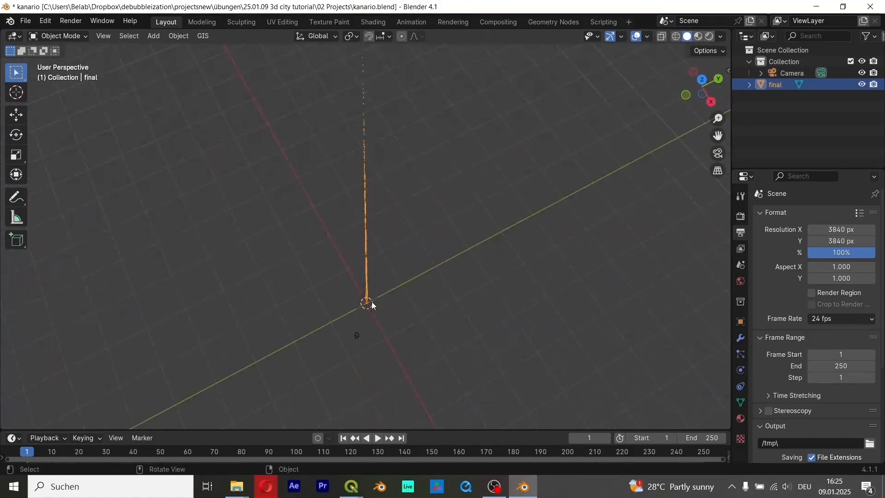
{"action": "left_click", "coordinate": [784, 98]}
{"action": "left_click", "coordinate": [763, 87]}
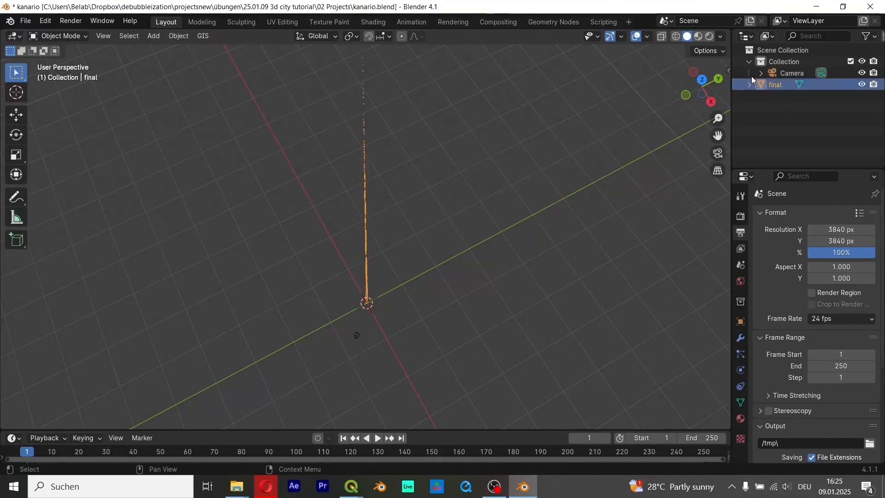
{"action": "key", "text": "n"}
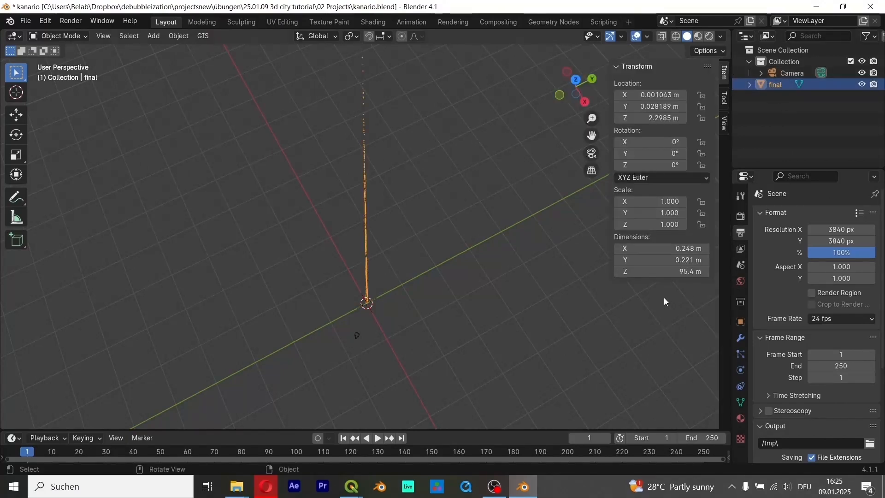
- Set the X and Y dimensions of the building mesh "final" to 1 m each
{"action": "left_click", "coordinate": [684, 249]}
{"action": "type", "text": "1"}
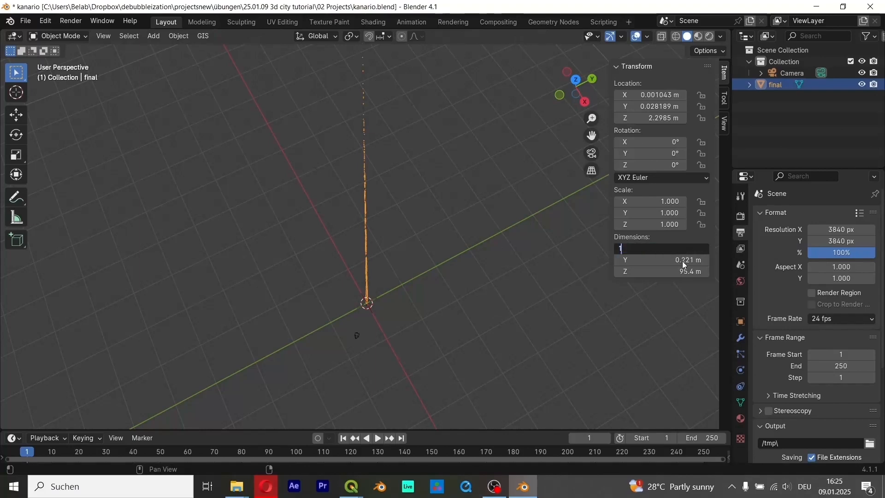
{"action": "key", "text": "Return"}
{"action": "left_click", "coordinate": [684, 262]}
{"action": "type", "text": "1"}
{"action": "key", "text": "Return"}
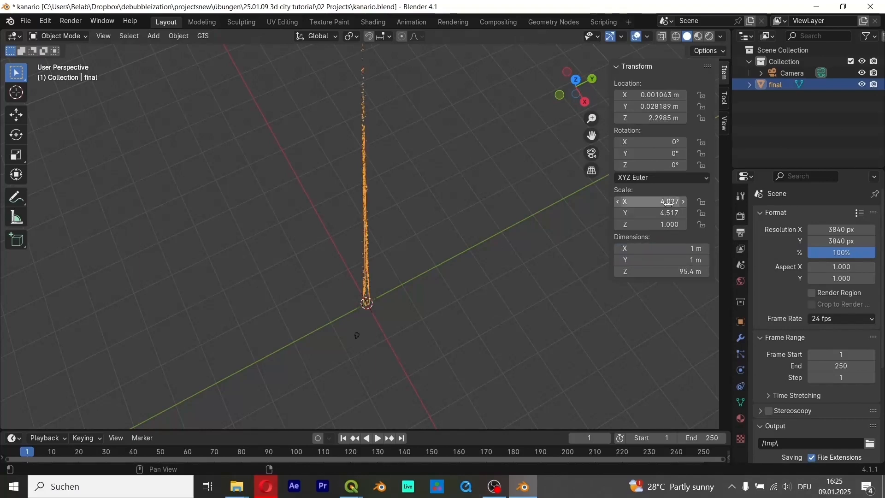
- Reset the X and Y scale of the building mesh "final" to 1
{"action": "left_click", "coordinate": [670, 202]}
{"action": "type", "text": "1"}
{"action": "key", "text": "Return"}
{"action": "left_click", "coordinate": [666, 225]}
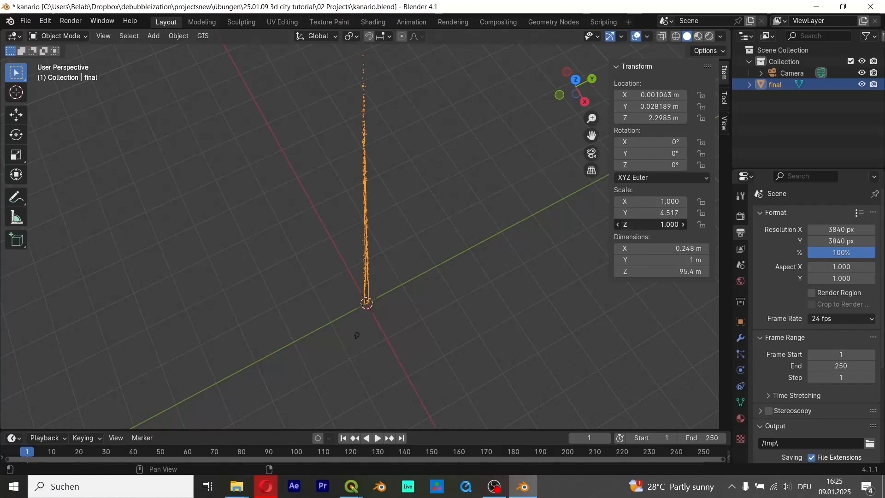
{"action": "left_click", "coordinate": [666, 213]}
{"action": "type", "text": "1"}
{"action": "key", "text": "Return"}
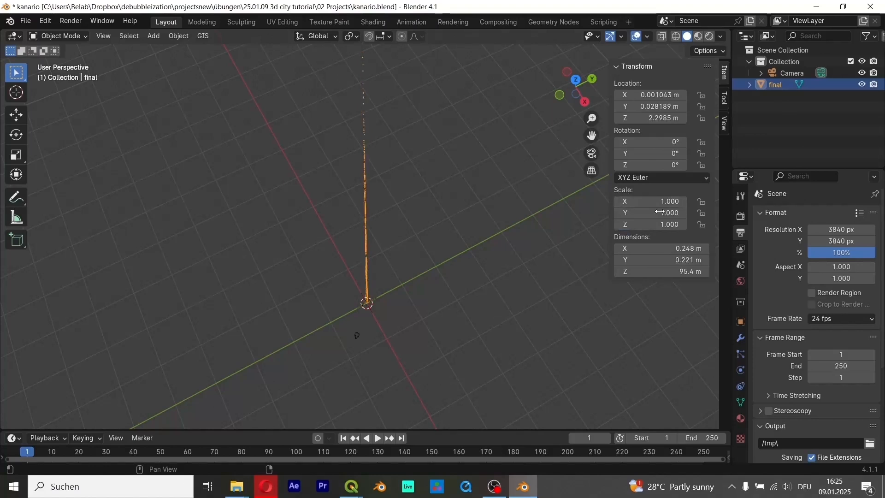
- Set the Z dimension of the building mesh "final" to 0.1 m
{"action": "middle_click_drag", "start_coordinate": [425, 300], "coordinate": [392, 320]}
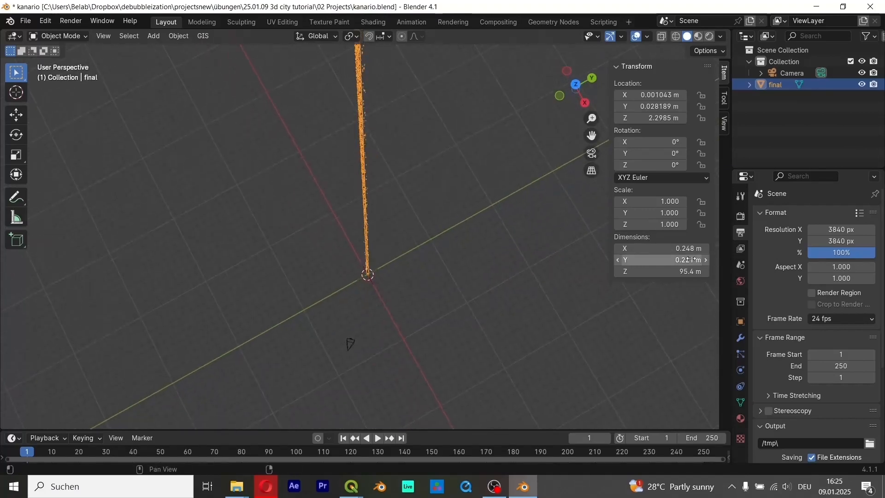
{"action": "left_click", "coordinate": [668, 271]}
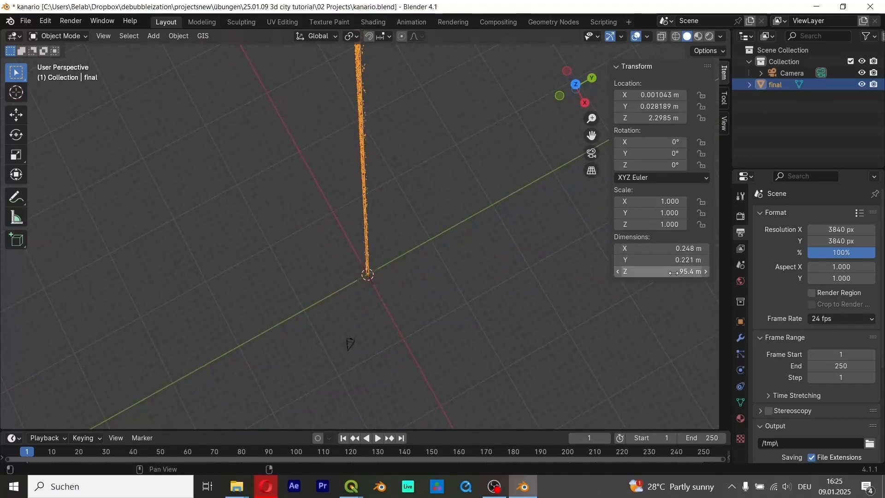
{"action": "type", "text": "0."}
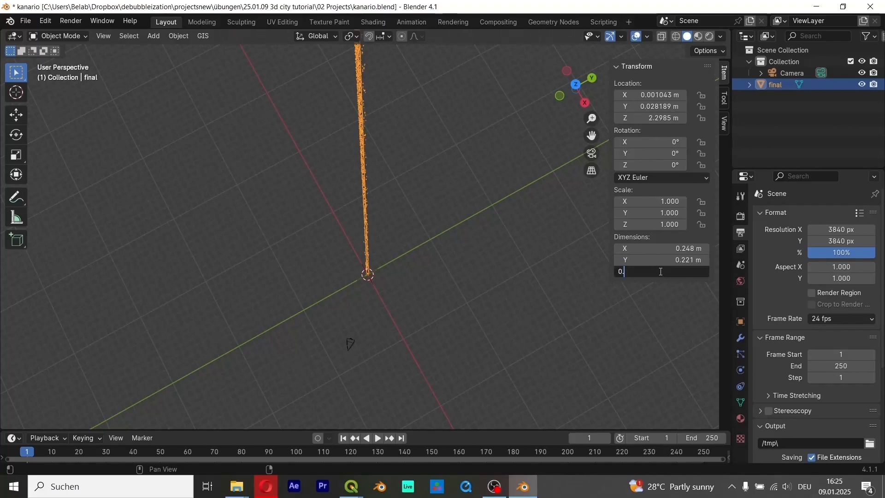
{"action": "type", "text": "1"}
{"action": "key", "text": "Return"}
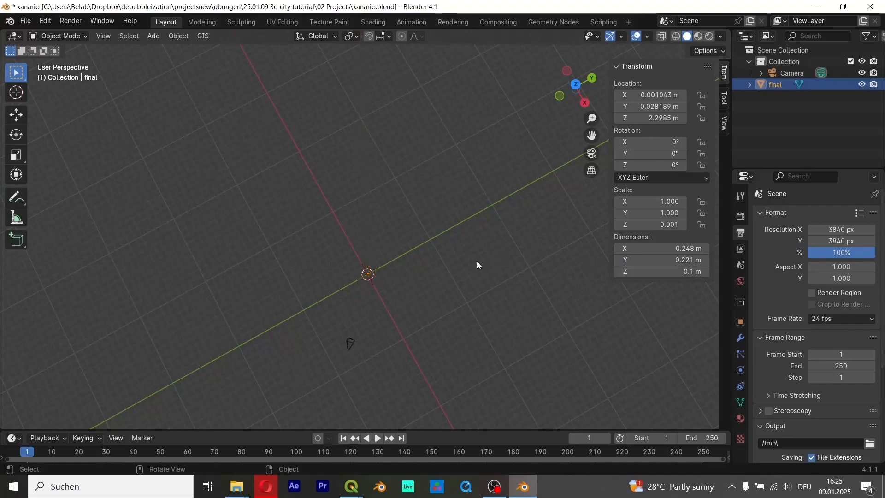
- Move the camera to the world origin by setting its X, Y and Z location to 0
{"action": "left_click", "coordinate": [792, 72]}
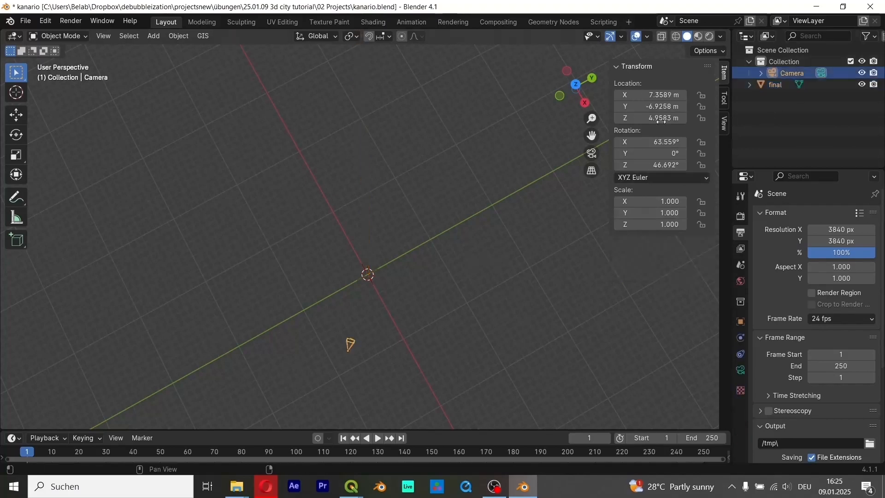
{"action": "left_click", "coordinate": [647, 94]}
{"action": "type", "text": "0"}
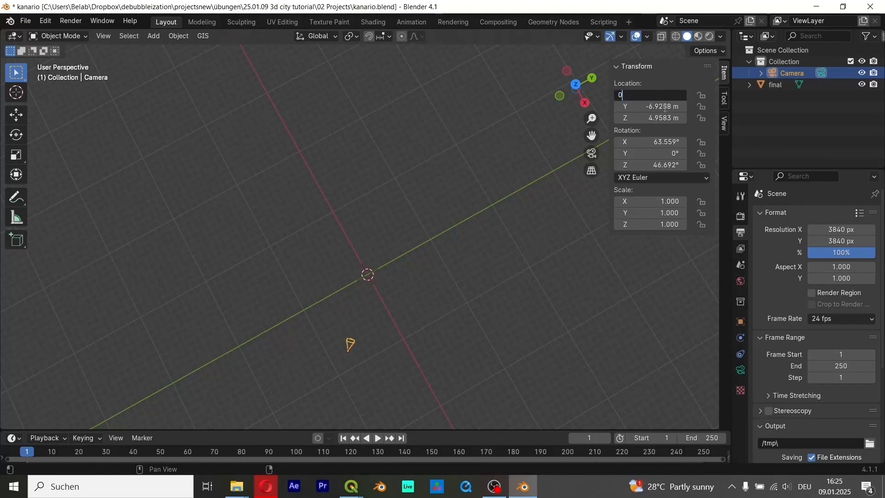
{"action": "key", "text": "Tab"}
{"action": "type", "text": "0"}
{"action": "key", "text": "Tab"}
{"action": "type", "text": "0"}
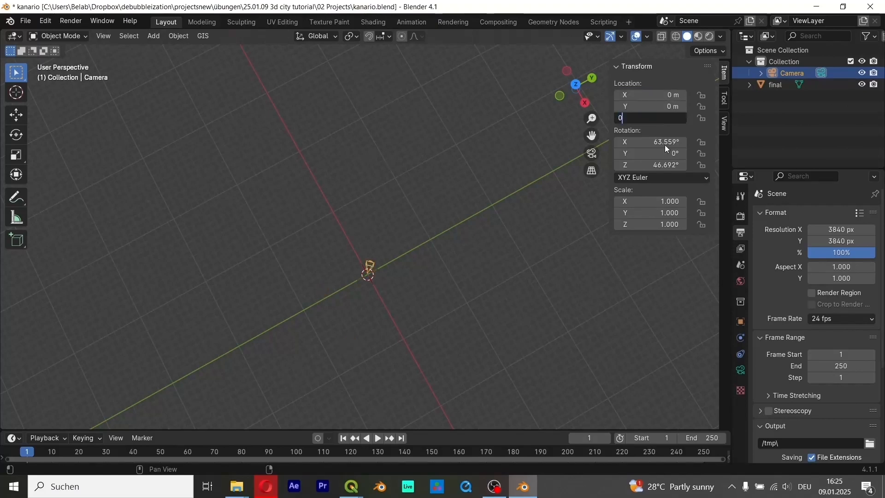
- Set the camera's X, Y and Z rotation to 0° so it points straight down
{"action": "key", "text": "Tab"}
{"action": "type", "text": "0"}
{"action": "key", "text": "Tab"}
{"action": "type", "text": "0"}
{"action": "key", "text": "Tab"}
{"action": "type", "text": "0"}
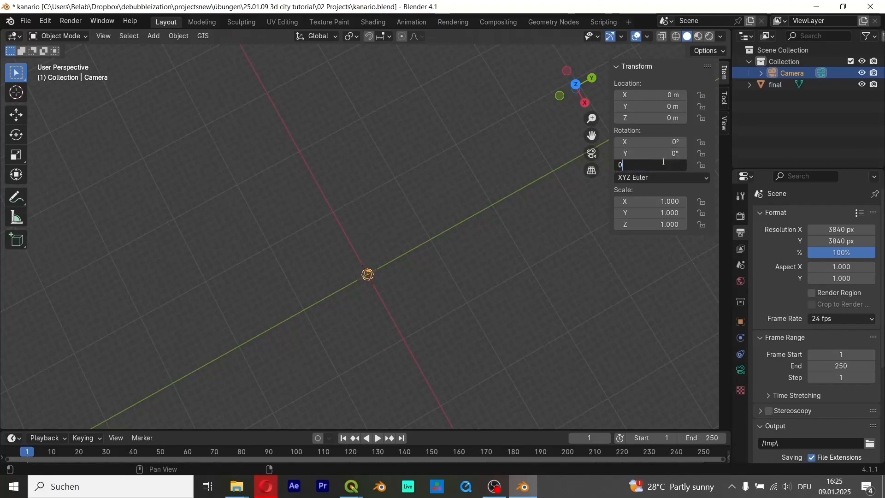
{"action": "key", "text": "Return"}
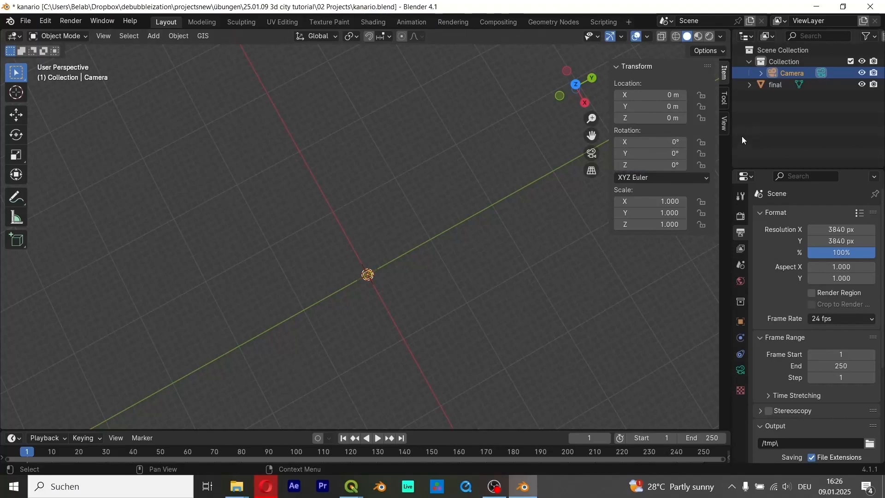
- Move the building mesh "final" to the world origin by setting its X, Y and Z location to 0
{"action": "left_click", "coordinate": [397, 300]}
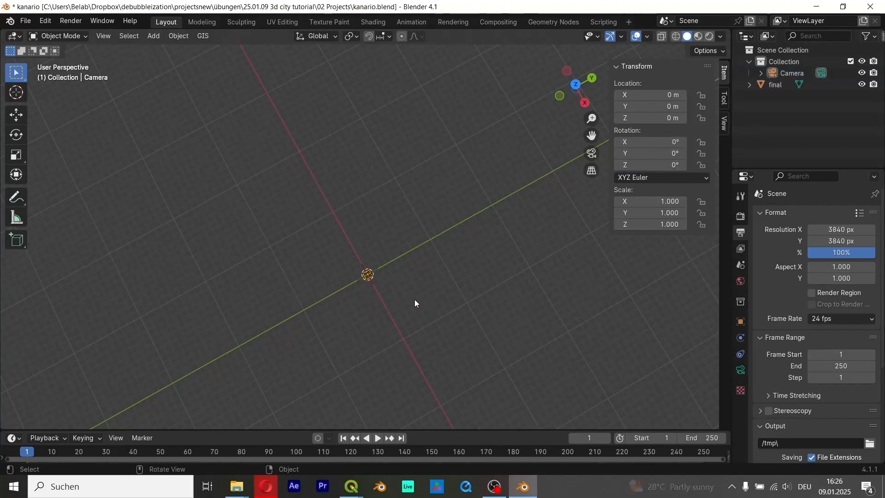
{"action": "middle_click_drag", "start_coordinate": [414, 300], "coordinate": [388, 295]}
{"action": "key", "text": "KP_0"}
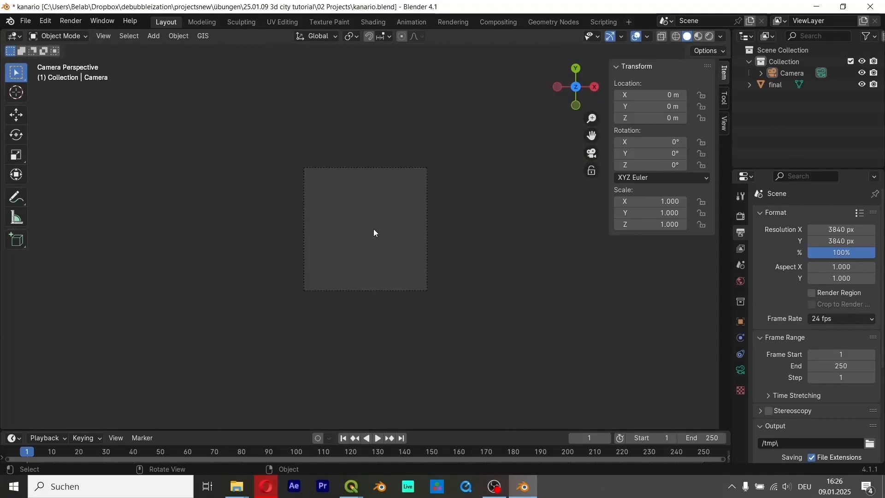
{"action": "middle_click_drag", "start_coordinate": [386, 276], "coordinate": [367, 165]}
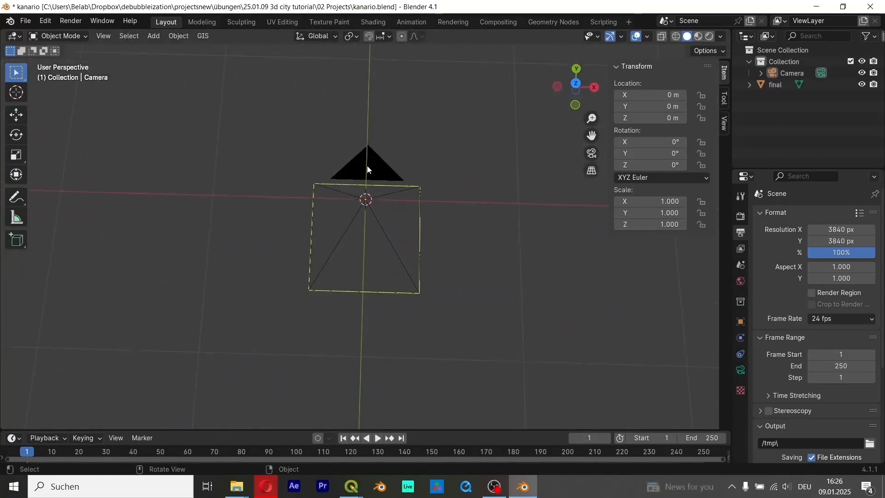
{"action": "left_click", "coordinate": [790, 85]}
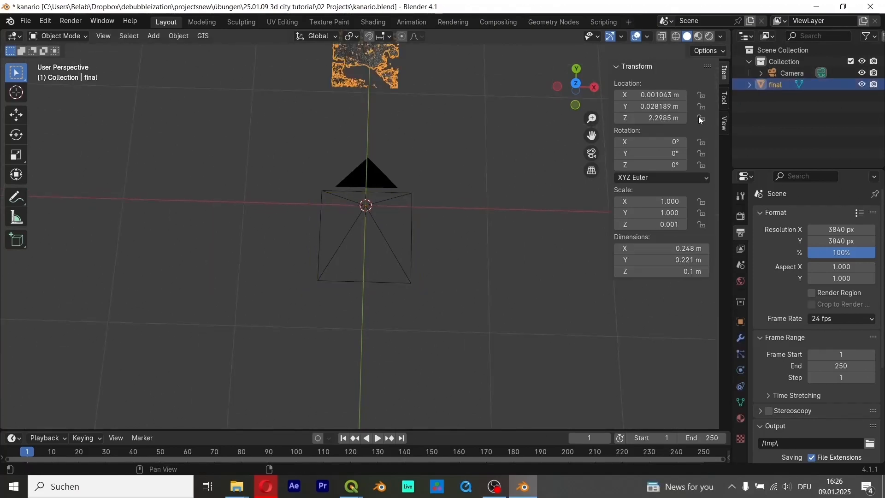
{"action": "left_click", "coordinate": [664, 119]}
{"action": "type", "text": "0"}
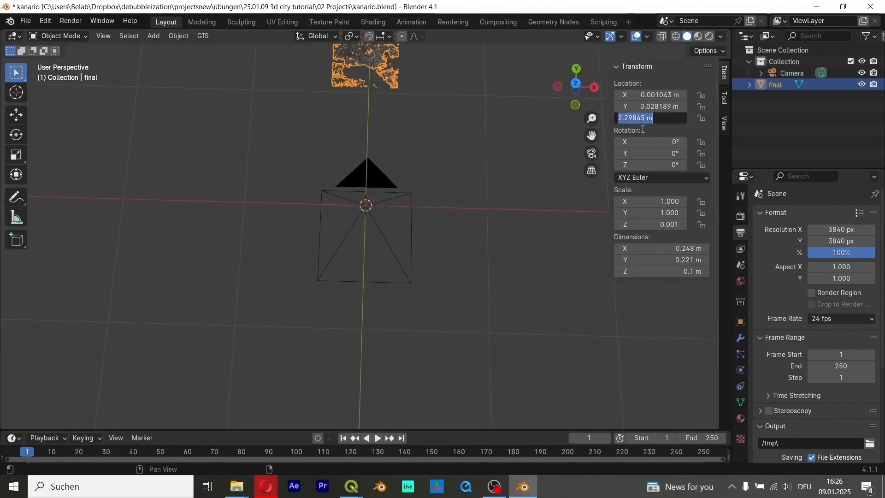
{"action": "key", "text": "Return"}
{"action": "left_click", "coordinate": [657, 106]}
{"action": "type", "text": "0"}
{"action": "key", "text": "Return"}
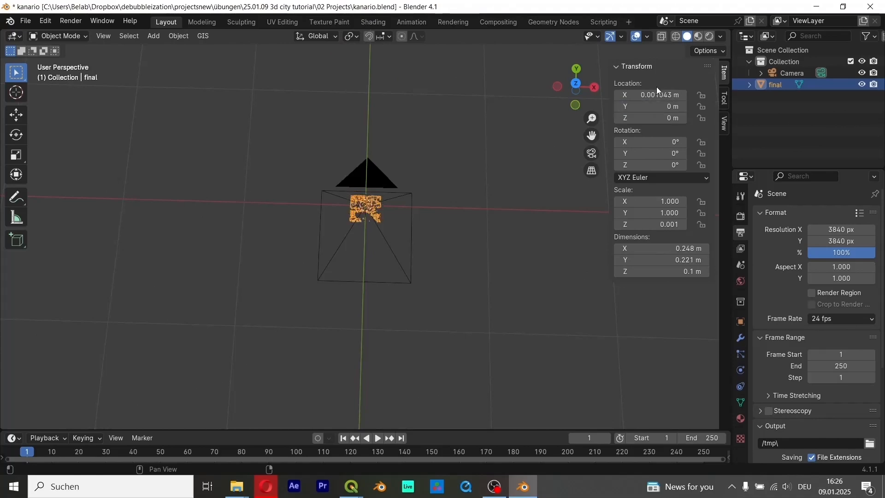
{"action": "left_click", "coordinate": [658, 95]}
{"action": "type", "text": "0"}
{"action": "key", "text": "Return"}
- Raise the camera above the building mesh to a Z location of 1.45 m
{"action": "scroll", "coordinate": [332, 204], "scroll_direction": "up", "scroll_amount": 7}
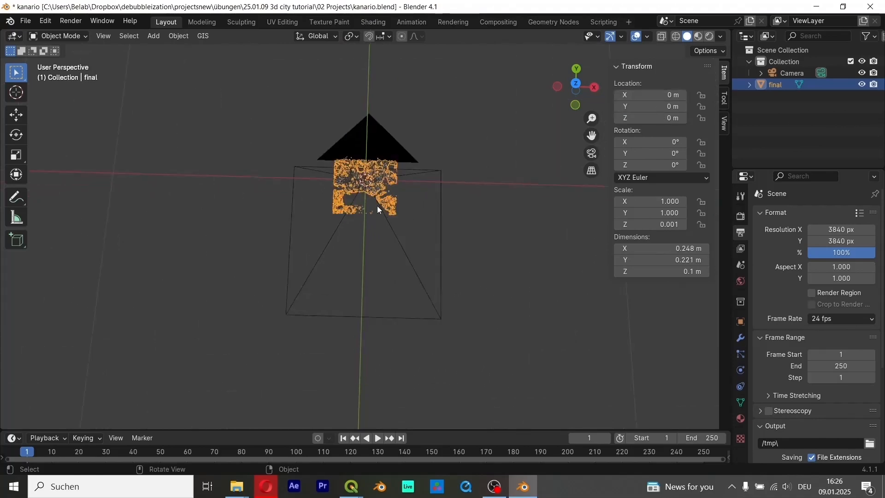
{"action": "scroll", "coordinate": [388, 193], "scroll_direction": "down", "scroll_amount": 3}
{"action": "middle_click_drag", "start_coordinate": [388, 193], "coordinate": [388, 134]}
{"action": "left_click", "coordinate": [787, 73]}
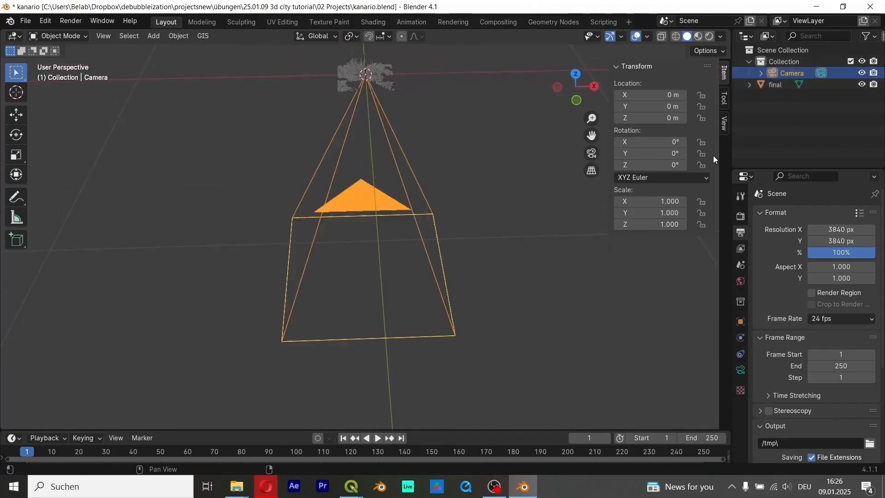
{"action": "left_click_drag", "start_coordinate": [635, 118], "coordinate": [682, 118]}
{"action": "middle_click_drag", "start_coordinate": [410, 89], "coordinate": [381, 204]}
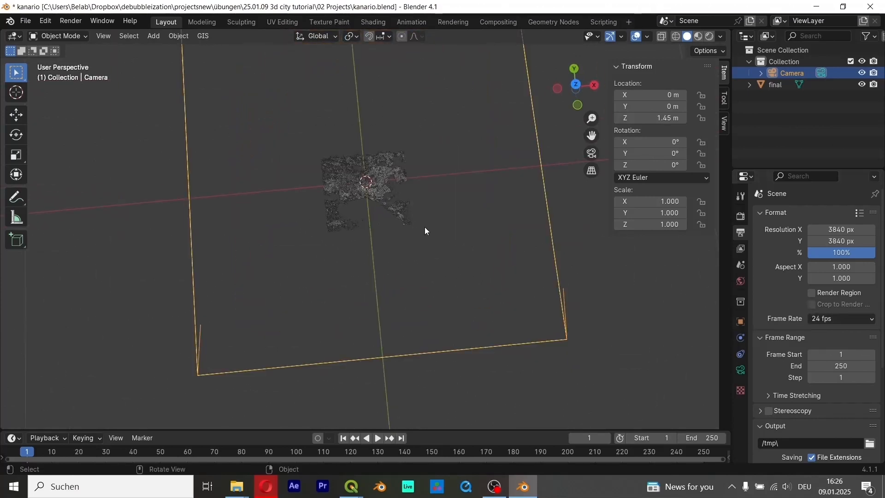
- Set the X and Y scale of the final mesh to 5
{"action": "left_click", "coordinate": [771, 86]}
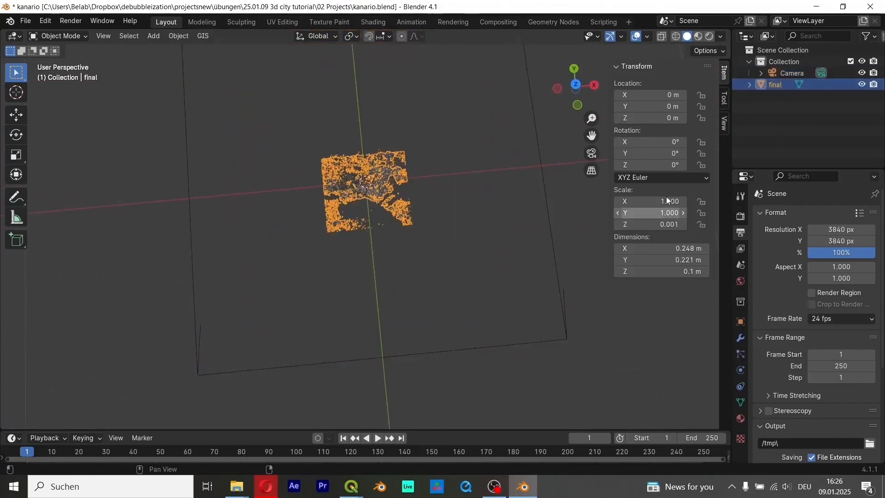
{"action": "left_click", "coordinate": [657, 203]}
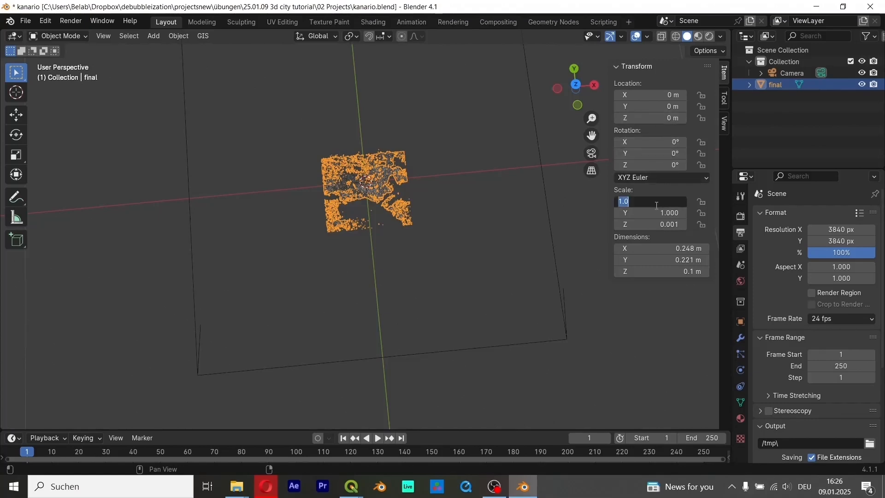
{"action": "type", "text": "5"}
{"action": "key", "text": "Tab"}
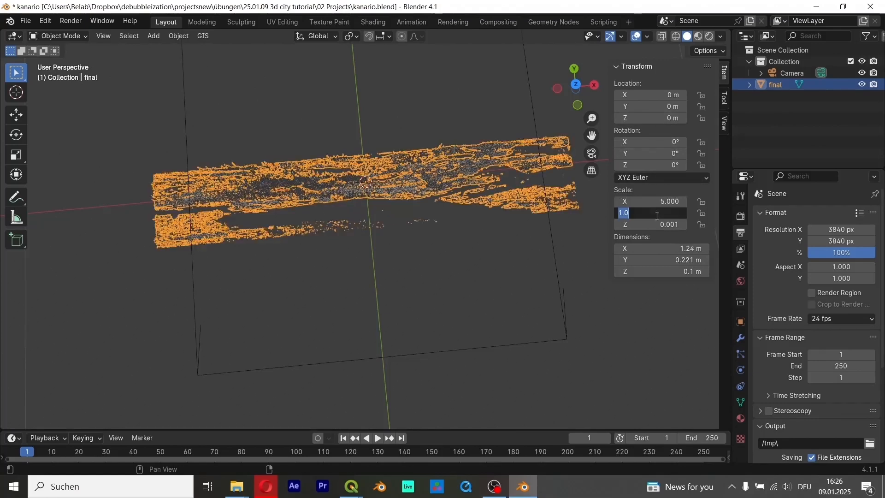
{"action": "type", "text": "5"}
{"action": "key", "text": "Return"}
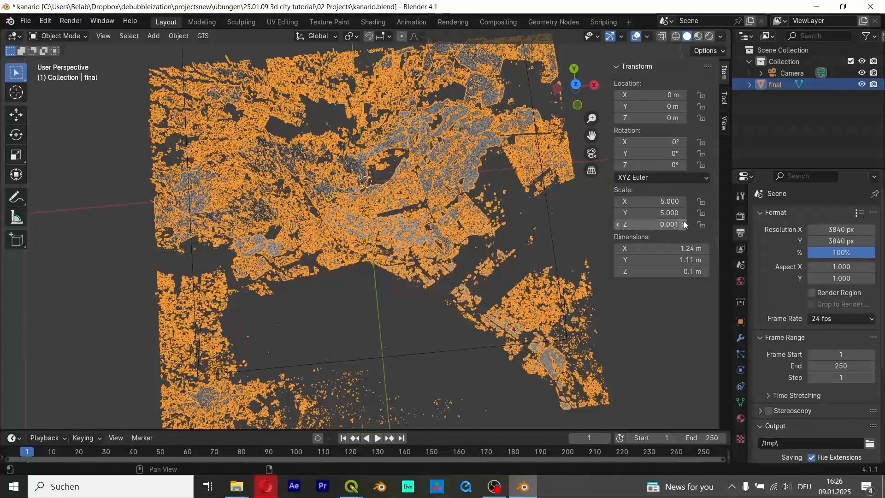
- Set the Z scale of the final mesh to 0.1 and inspect the building heights
{"action": "double_click", "coordinate": [641, 224]}
{"action": "left_click_drag", "start_coordinate": [624, 225], "coordinate": [661, 226]}
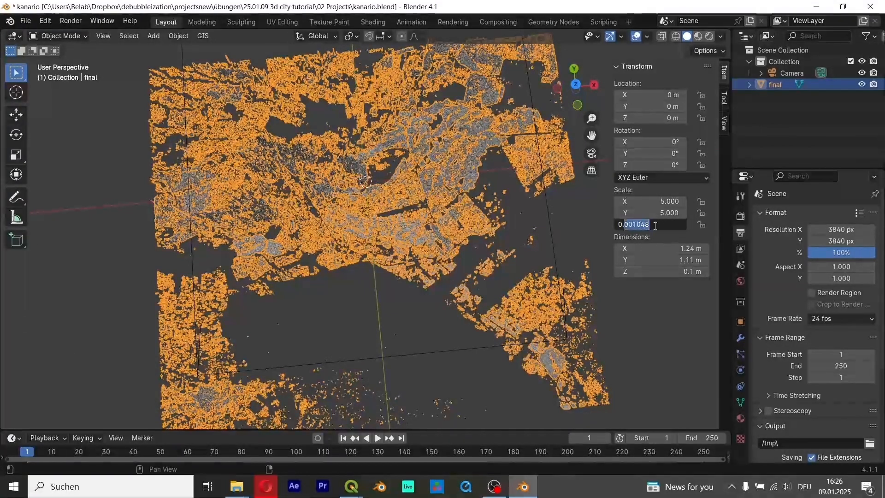
{"action": "type", "text": "1"}
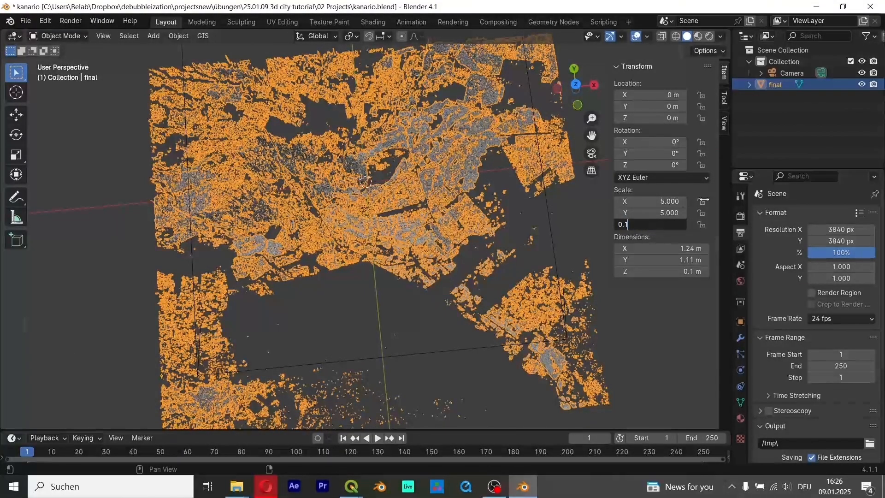
{"action": "key", "text": "Return"}
{"action": "left_click", "coordinate": [458, 266]}
{"action": "scroll", "coordinate": [456, 269], "scroll_direction": "down", "scroll_amount": 5}
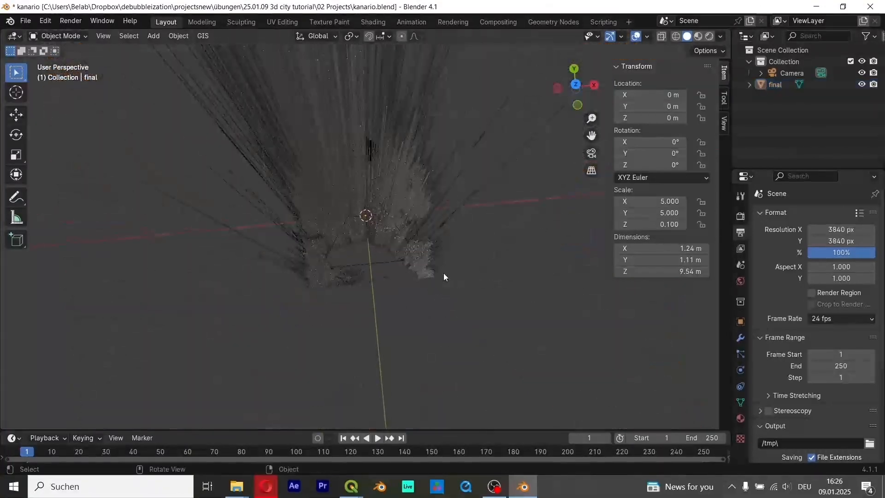
{"action": "middle_click_drag", "start_coordinate": [444, 273], "coordinate": [444, 262]}
- Try smaller Z scales of 0.04 and 0.01 on the final mesh and check the heights from the side
{"action": "left_click", "coordinate": [637, 225]}
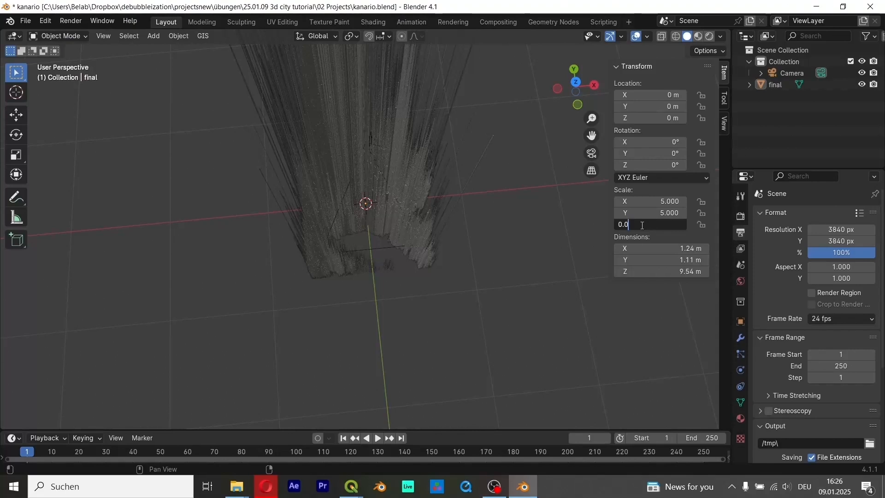
{"action": "key", "text": "Return"}
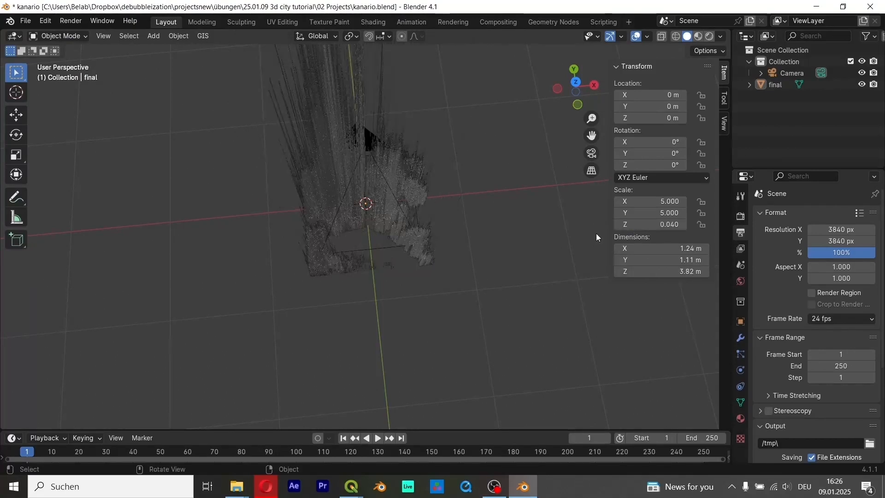
{"action": "left_click", "coordinate": [638, 225]}
{"action": "left_click", "coordinate": [633, 226]}
{"action": "left_click_drag", "start_coordinate": [625, 226], "coordinate": [637, 227]}
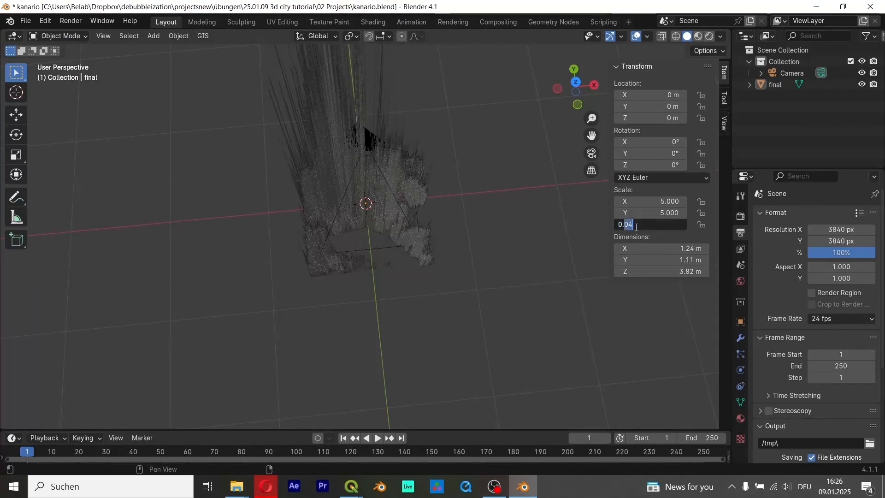
{"action": "left_click", "coordinate": [630, 224]}
{"action": "key", "text": "Return"}
{"action": "middle_click_drag", "start_coordinate": [405, 198], "coordinate": [429, 170]}
- Set the Z scale of the final mesh to 0.002 and check the flattened city
{"action": "left_click", "coordinate": [629, 224]}
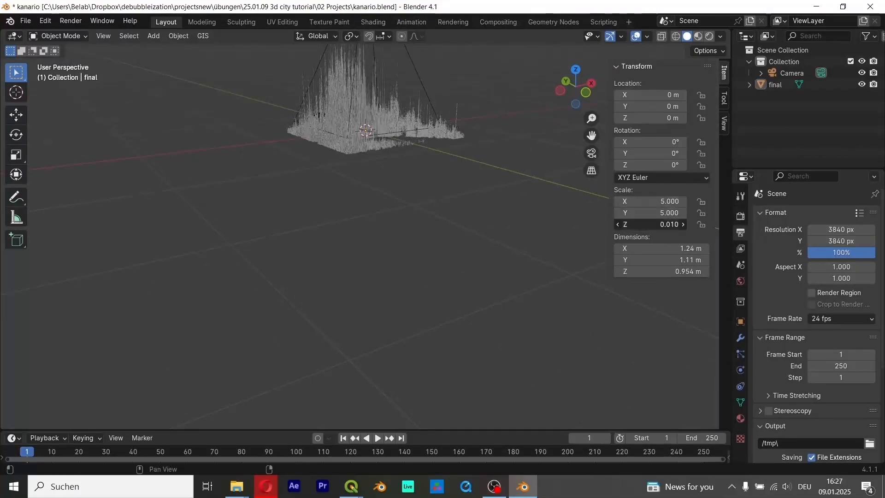
{"action": "left_click", "coordinate": [629, 224]}
{"action": "left_click_drag", "start_coordinate": [631, 225], "coordinate": [643, 224]}
{"action": "type", "text": "02"}
{"action": "key", "text": "Return"}
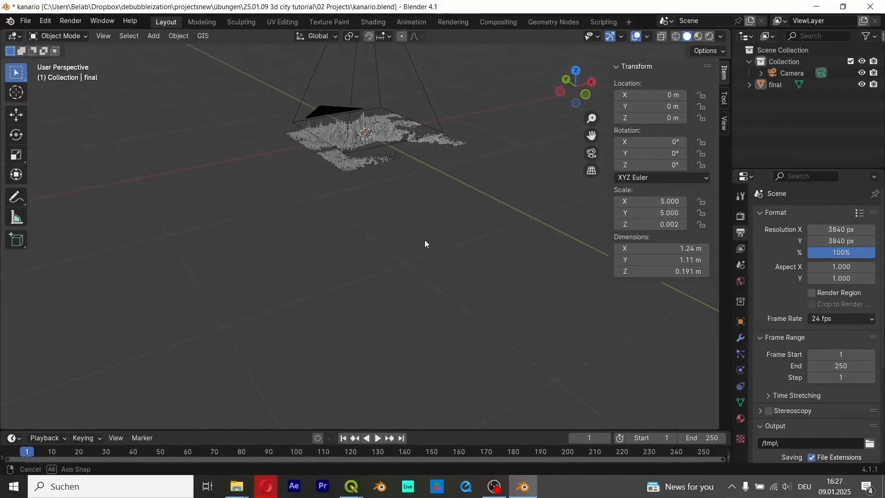
{"action": "middle_click_drag", "start_coordinate": [425, 243], "coordinate": [405, 259]}
{"action": "scroll", "coordinate": [405, 261], "scroll_direction": "up", "scroll_amount": 4}
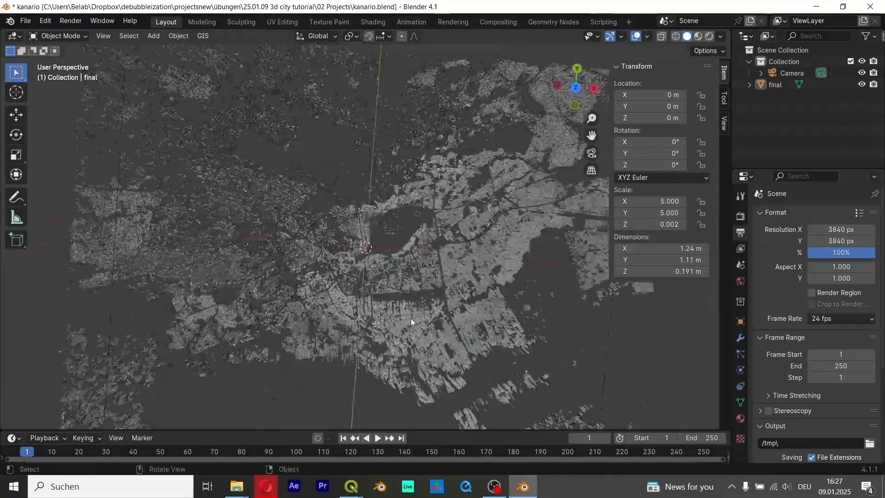
{"action": "middle_click_drag", "start_coordinate": [411, 318], "coordinate": [415, 311]}
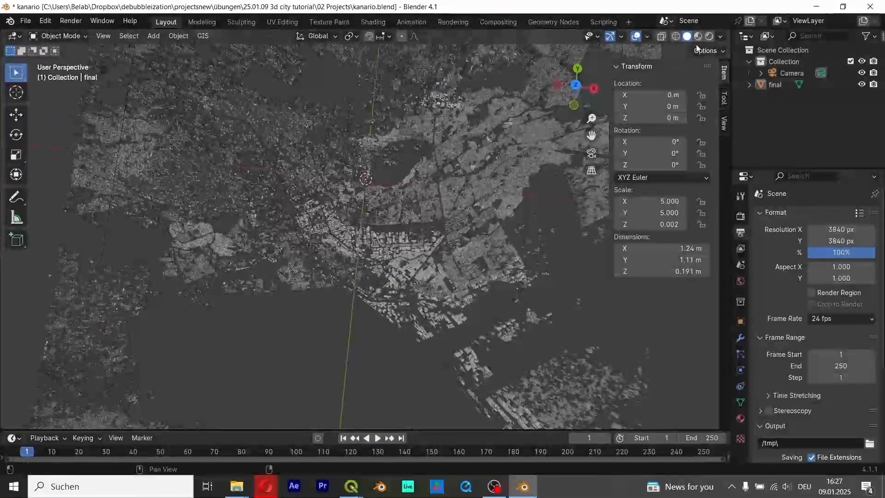
- Show the viewport in Material Preview, and enlarge the timeline area and turn it into a Shader Editor
{"action": "mouse_move", "coordinate": [380, 231]}
{"action": "middle_mouse_down"}
{"action": "mouse_move", "coordinate": [389, 241]}
{"action": "mouse_move", "coordinate": [392, 203]}
{"action": "mouse_move", "coordinate": [394, 215]}
{"action": "mouse_move", "coordinate": [377, 209]}
{"action": "mouse_move", "coordinate": [373, 312]}
{"action": "mouse_move", "coordinate": [406, 277]}
{"action": "mouse_move", "coordinate": [364, 282]}
{"action": "mouse_move", "coordinate": [369, 268]}
{"action": "middle_mouse_up"}
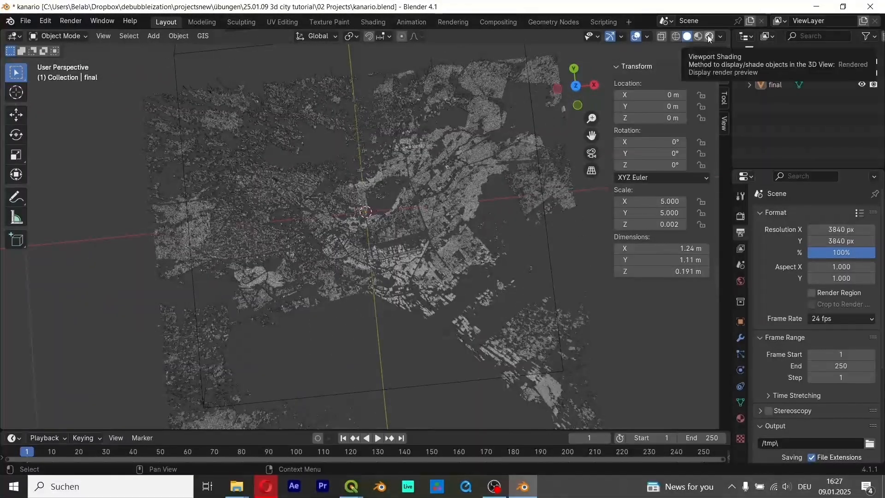
{"action": "mouse_move", "coordinate": [505, 252]}
{"action": "middle_mouse_down"}
{"action": "mouse_move", "coordinate": [427, 242]}
{"action": "mouse_move", "coordinate": [426, 216]}
{"action": "mouse_move", "coordinate": [392, 234]}
{"action": "mouse_move", "coordinate": [428, 396]}
{"action": "middle_mouse_up"}
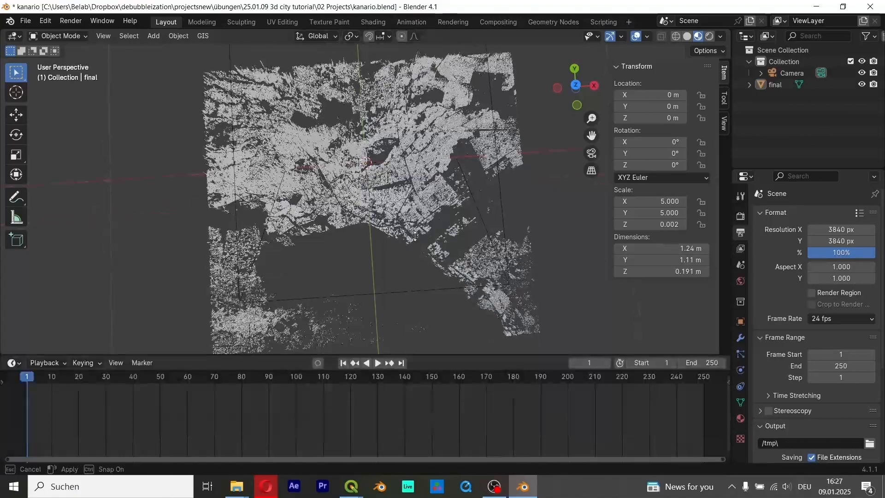
{"action": "left_click_drag", "start_coordinate": [431, 430], "coordinate": [80, 234]}
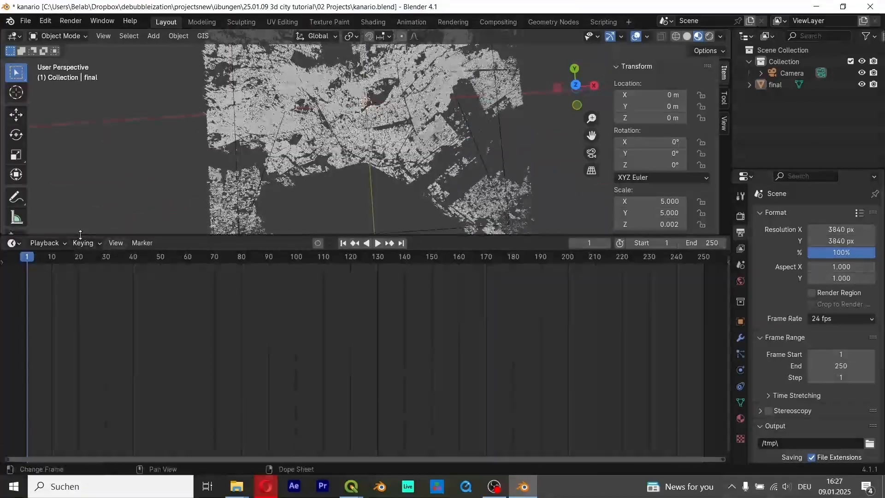
{"action": "left_click", "coordinate": [20, 243]}
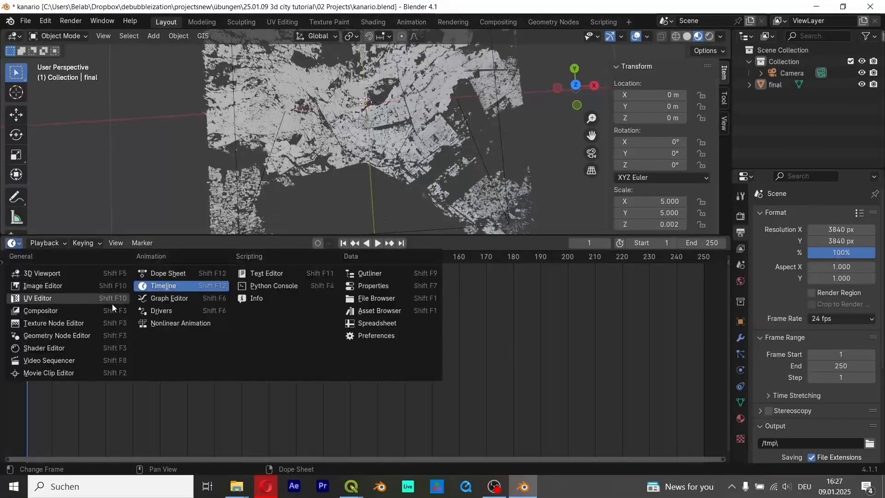
{"action": "left_click", "coordinate": [77, 349]}
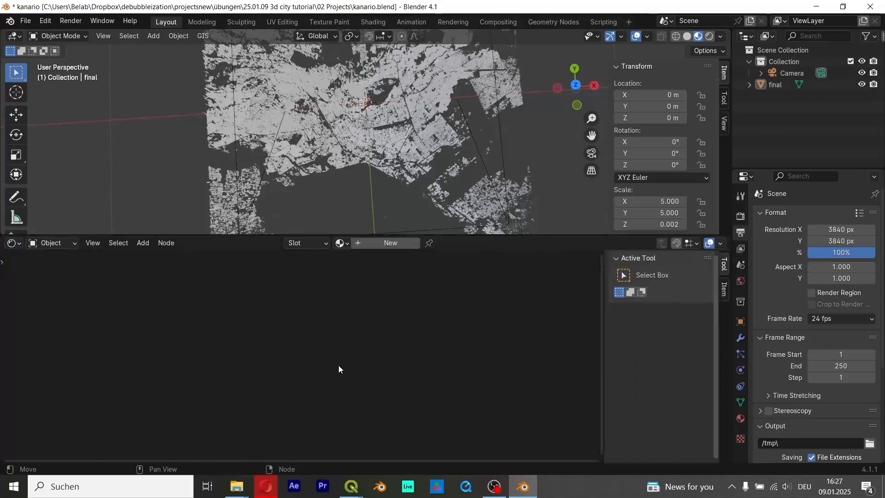
- Create a new material on the final mesh and add a Color Ramp node feeding its Color into the Principled BSDF's Base Color
{"action": "left_click", "coordinate": [406, 244]}
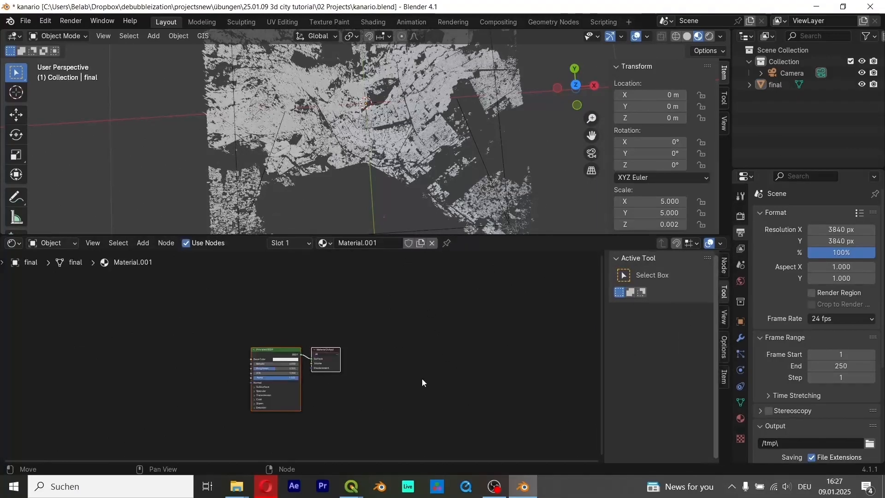
{"action": "scroll", "coordinate": [368, 398], "scroll_direction": "up", "scroll_amount": 2}
{"action": "middle_click_drag", "start_coordinate": [367, 397], "coordinate": [520, 405]}
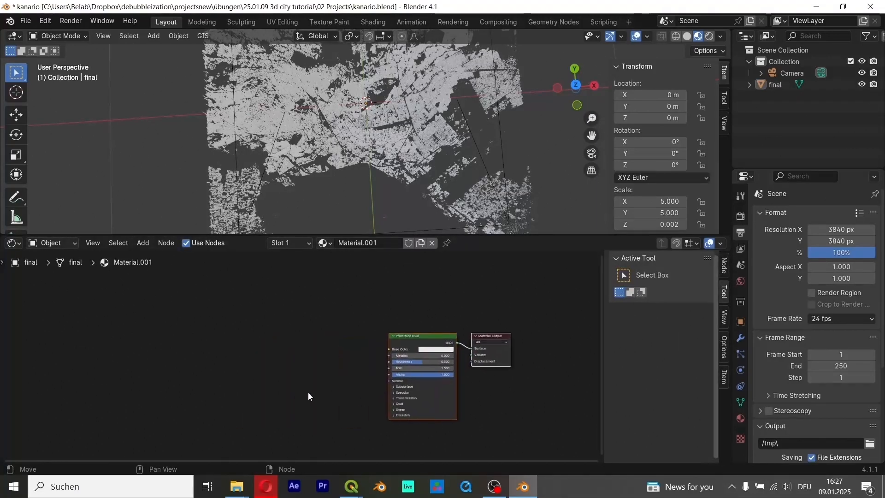
{"action": "key", "text": "shift+a"}
{"action": "mouse_move", "coordinate": [286, 346]}
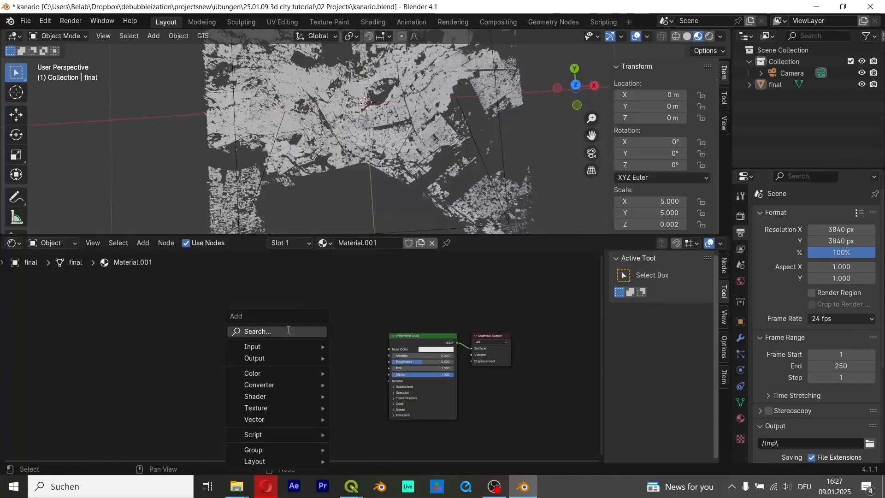
{"action": "left_click", "coordinate": [289, 332]}
{"action": "left_click", "coordinate": [349, 373]}
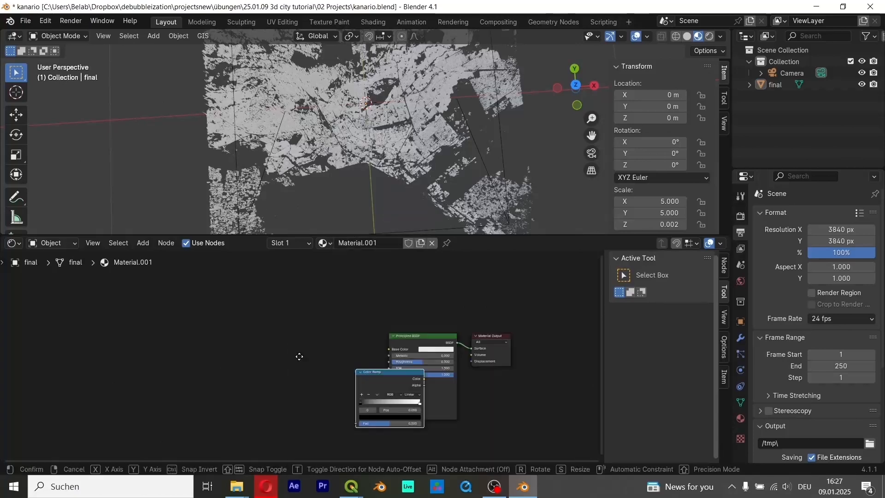
{"action": "left_click", "coordinate": [367, 372]}
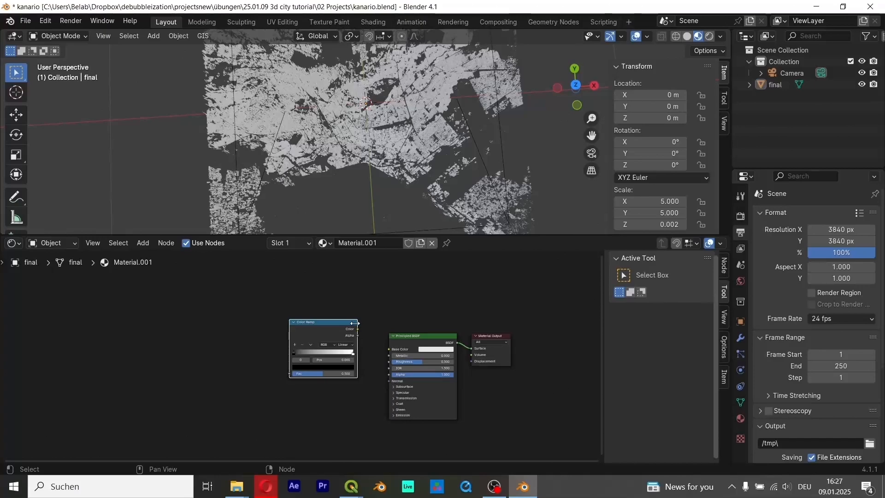
{"action": "left_click_drag", "start_coordinate": [356, 328], "coordinate": [388, 350]}
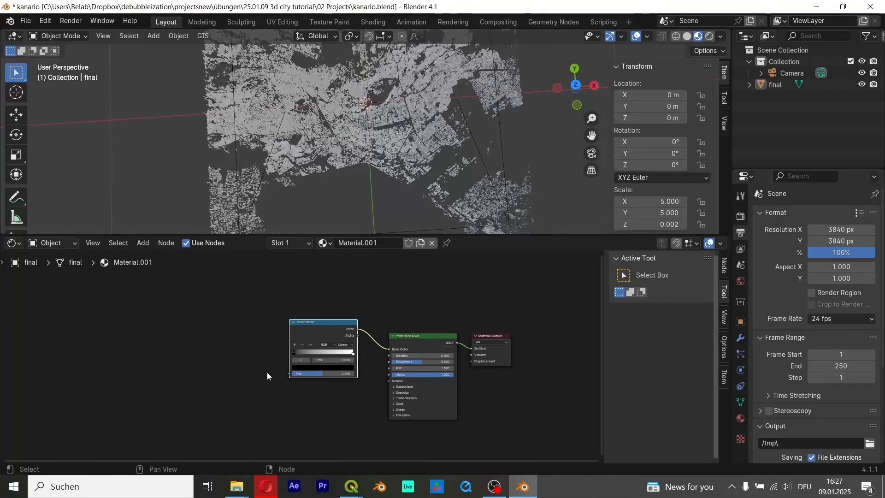
- Add a Separate XYZ node before the Color Ramp and connect its Z output to the ramp's Fac input
{"action": "key", "text": "shift+a"}
{"action": "type", "text": "se"}
{"action": "left_click", "coordinate": [336, 354]}
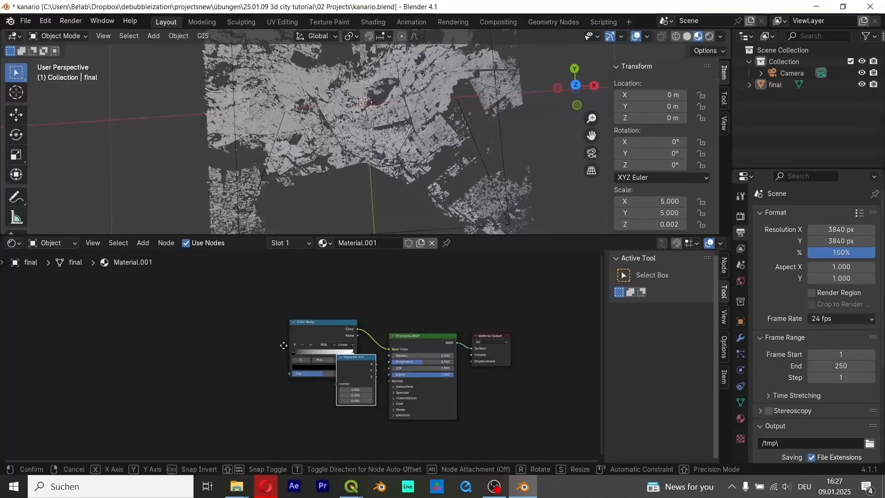
{"action": "left_click", "coordinate": [231, 317]}
{"action": "left_click_drag", "start_coordinate": [231, 317], "coordinate": [290, 373]}
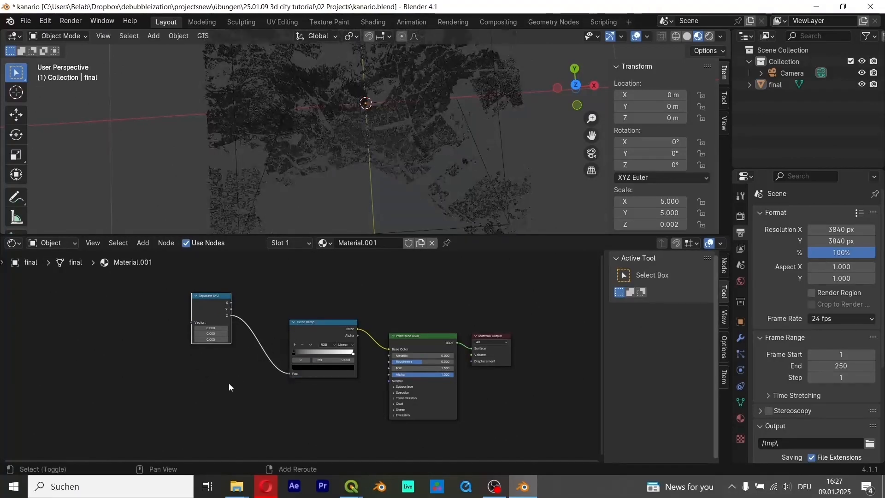
- Add a Texture Coordinate node and place it ahead of the Separate XYZ node
{"action": "key", "text": "shift+a"}
{"action": "type", "text": "text"}
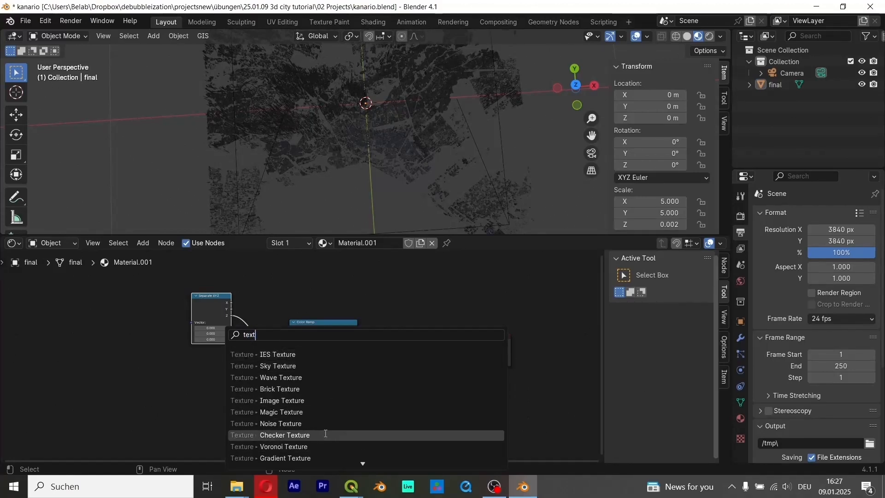
{"action": "type", "text": "u"}
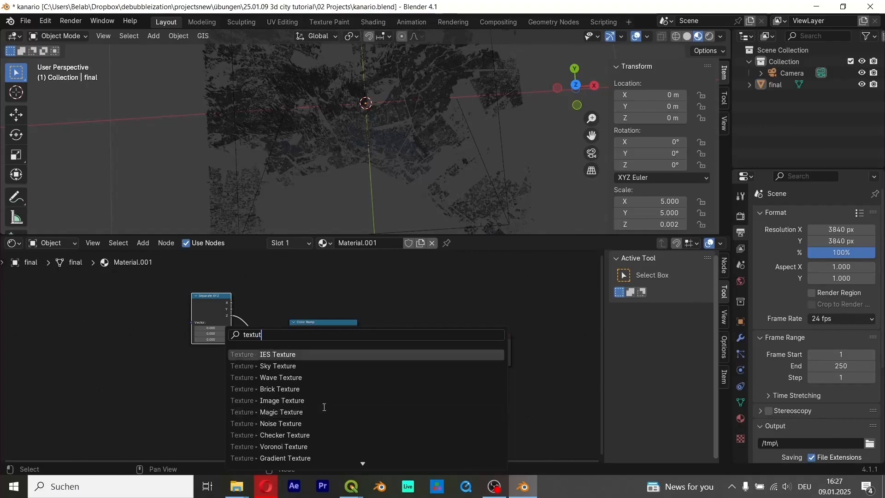
{"action": "type", "text": "t"}
{"action": "key", "text": "BackSpace"}
{"action": "type", "text": "re coo"}
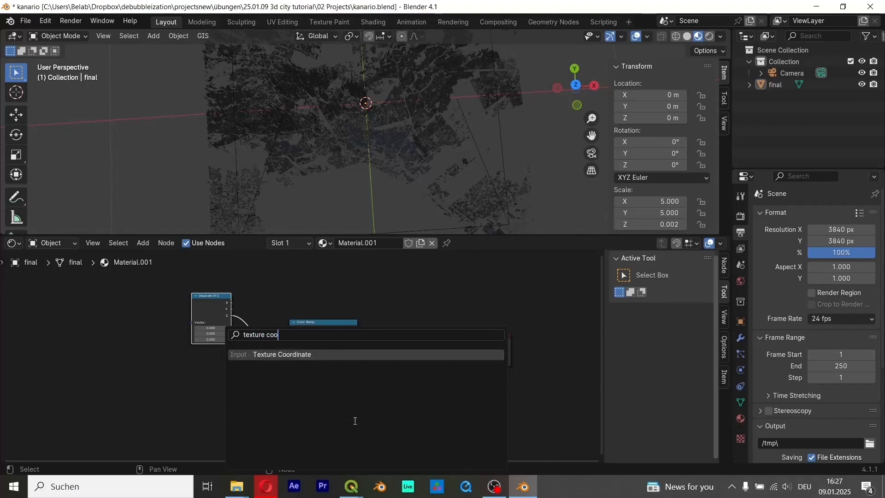
{"action": "key", "text": "Return"}
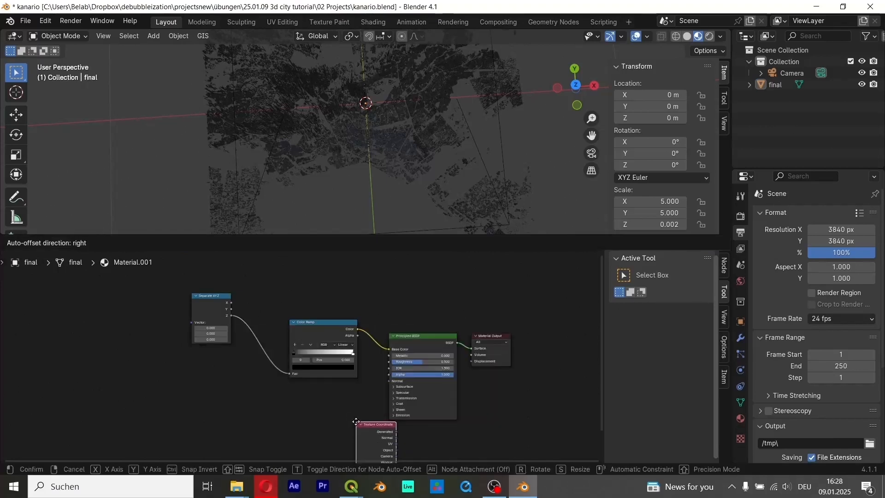
{"action": "left_click", "coordinate": [81, 291]}
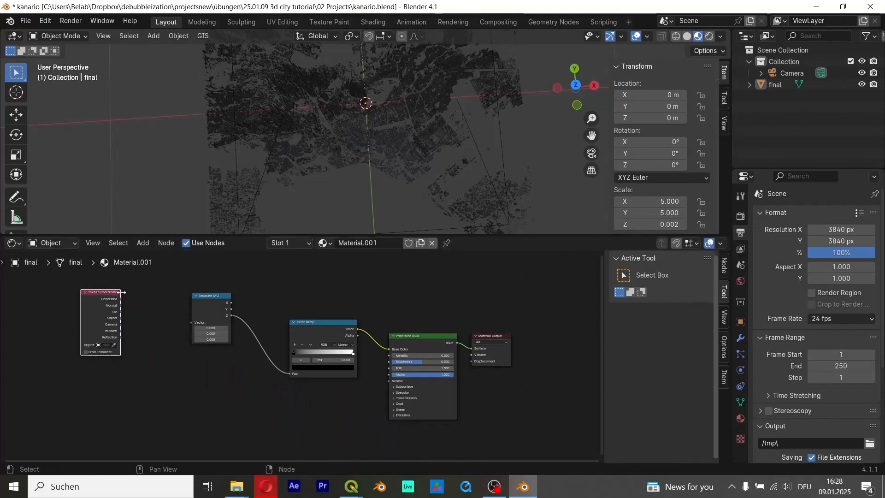
- Set the Texture Coordinate node's object to the final mesh and connect its Generated output to the Separate XYZ's Vector input
{"action": "left_click", "coordinate": [115, 345]}
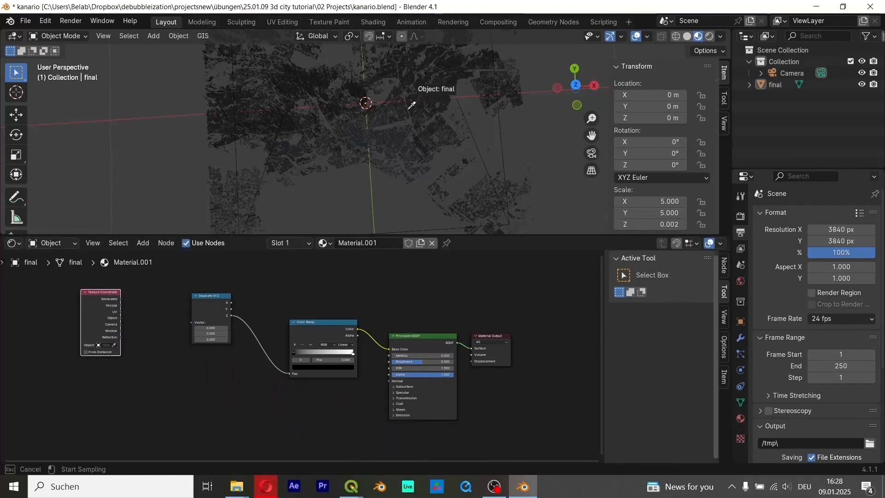
{"action": "left_click", "coordinate": [398, 134]}
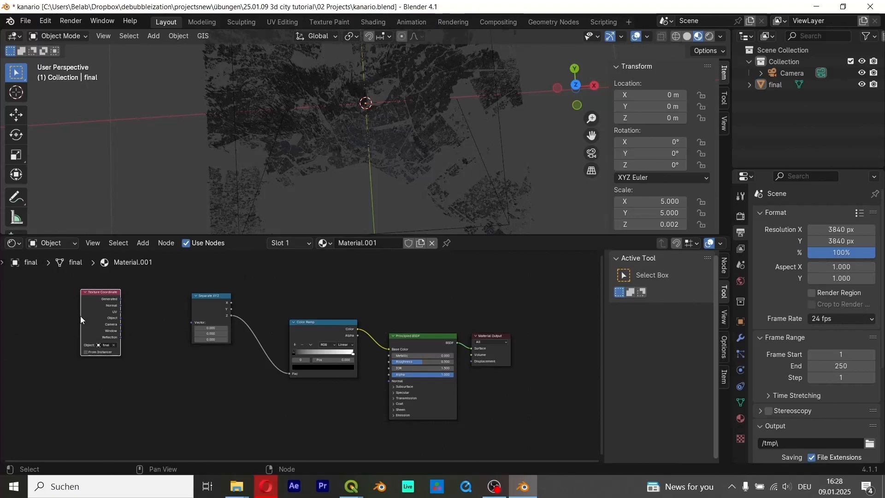
{"action": "left_click_drag", "start_coordinate": [116, 303], "coordinate": [196, 327]}
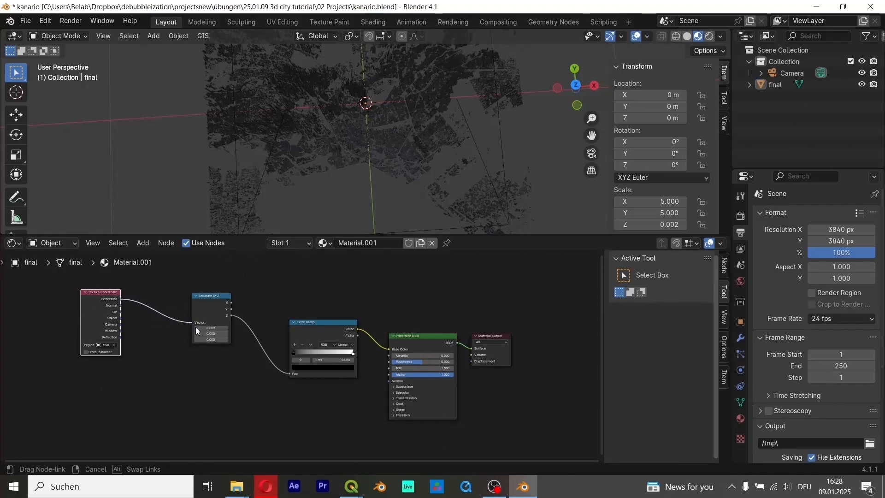
- Set the final mesh's Z scale to 0.001 to lower the building heights
{"action": "scroll", "coordinate": [393, 141], "scroll_direction": "down", "scroll_amount": 1}
{"action": "middle_click_drag", "start_coordinate": [393, 142], "coordinate": [347, 162]}
{"action": "scroll", "coordinate": [327, 119], "scroll_direction": "up", "scroll_amount": 4}
{"action": "scroll", "coordinate": [327, 119], "scroll_direction": "up", "scroll_amount": 3}
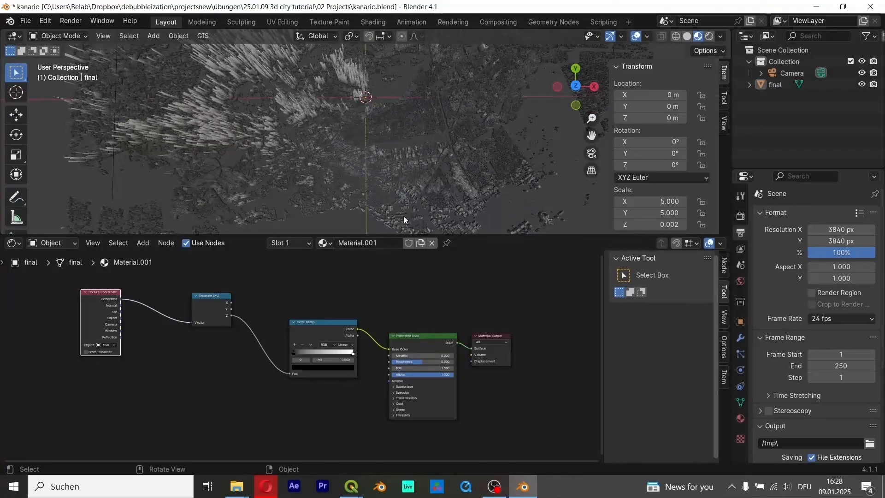
{"action": "scroll", "coordinate": [339, 145], "scroll_direction": "down", "scroll_amount": 2}
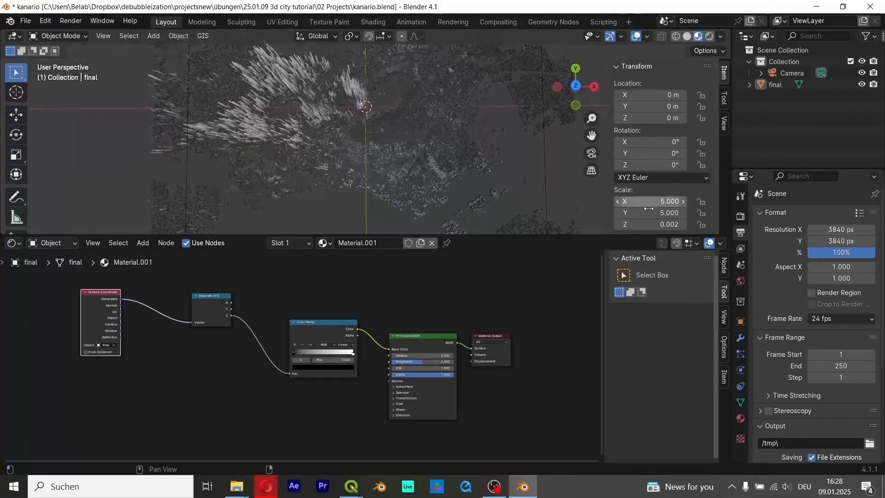
{"action": "double_click", "coordinate": [636, 225]}
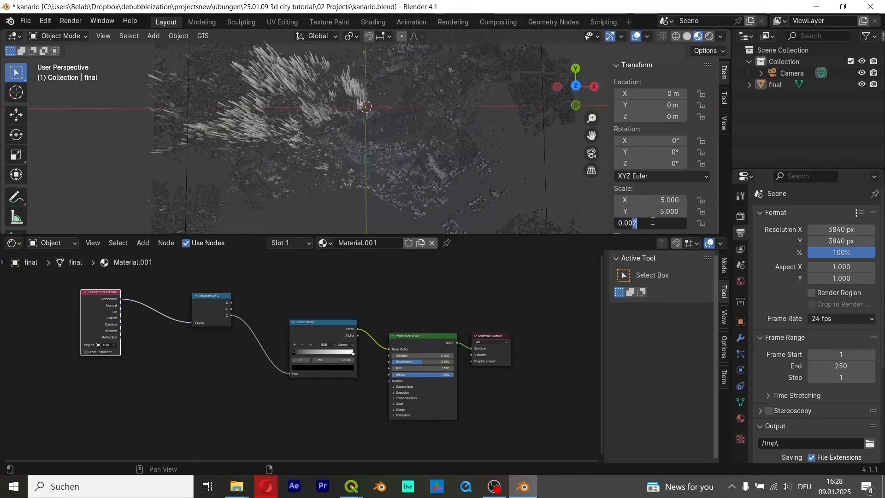
{"action": "key", "text": "Return"}
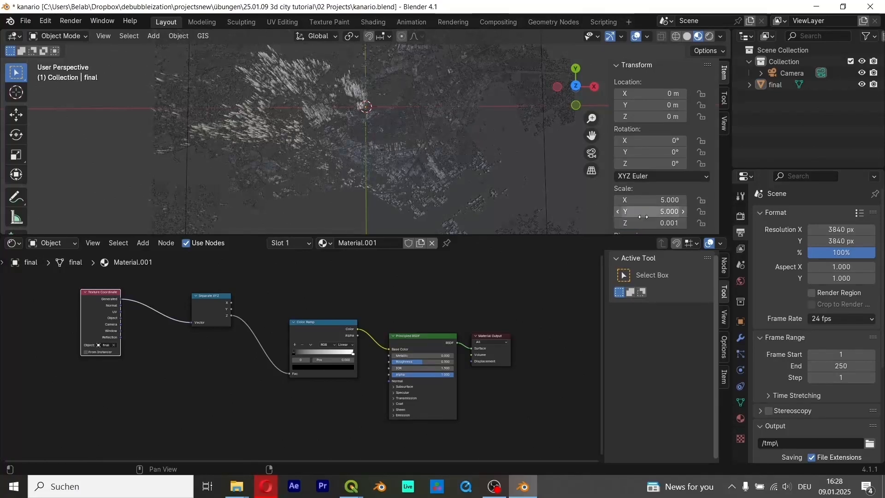
- Try a much flatter Z scale of 0.00002 on the final mesh
{"action": "double_click", "coordinate": [638, 223]}
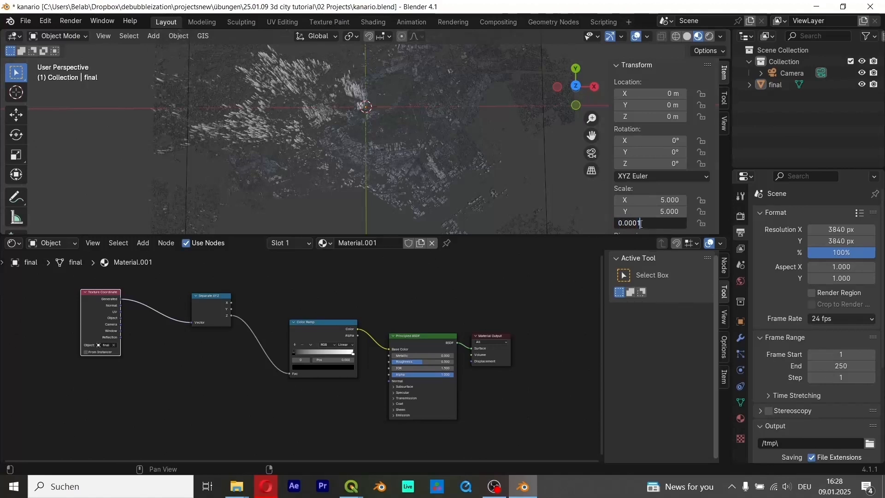
{"action": "left_click_drag", "start_coordinate": [641, 223], "coordinate": [634, 226]}
{"action": "type", "text": "0"}
{"action": "key", "text": "Return"}
- Set the final mesh's Z scale to 0.00008
{"action": "middle_click_drag", "start_coordinate": [226, 133], "coordinate": [324, 134]}
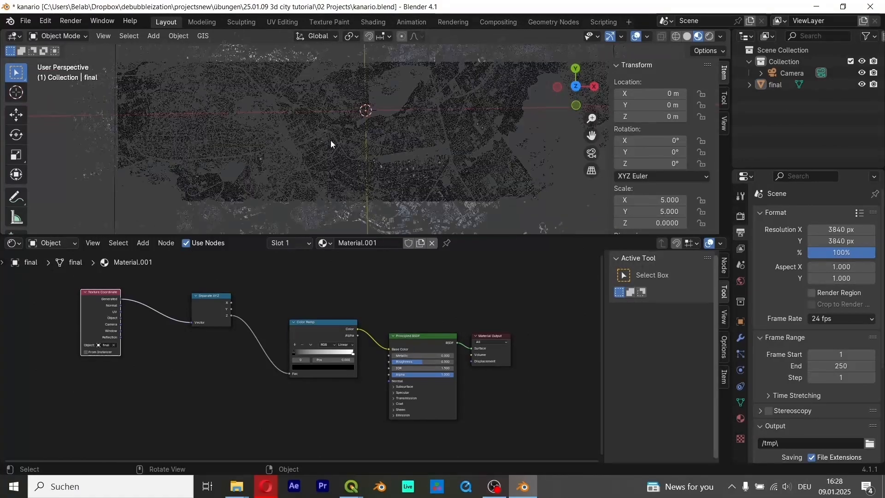
{"action": "middle_click_drag", "start_coordinate": [520, 153], "coordinate": [447, 166]}
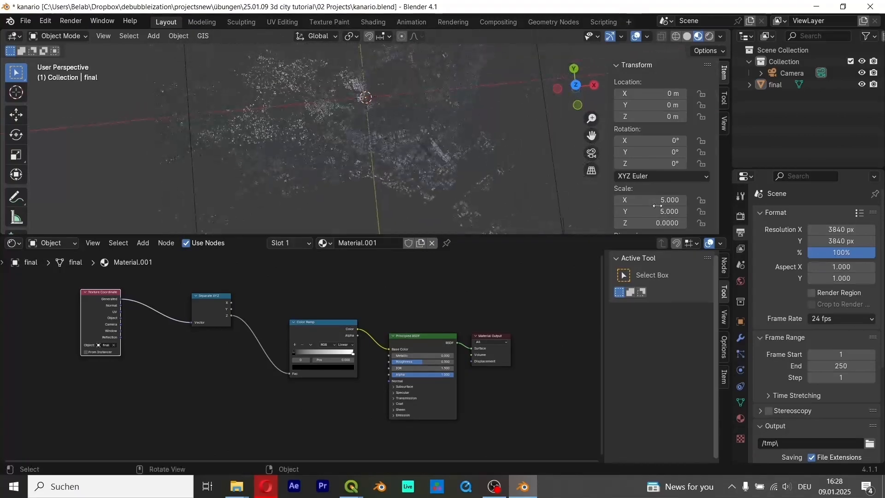
{"action": "left_click", "coordinate": [654, 223]}
{"action": "left_click", "coordinate": [637, 222]}
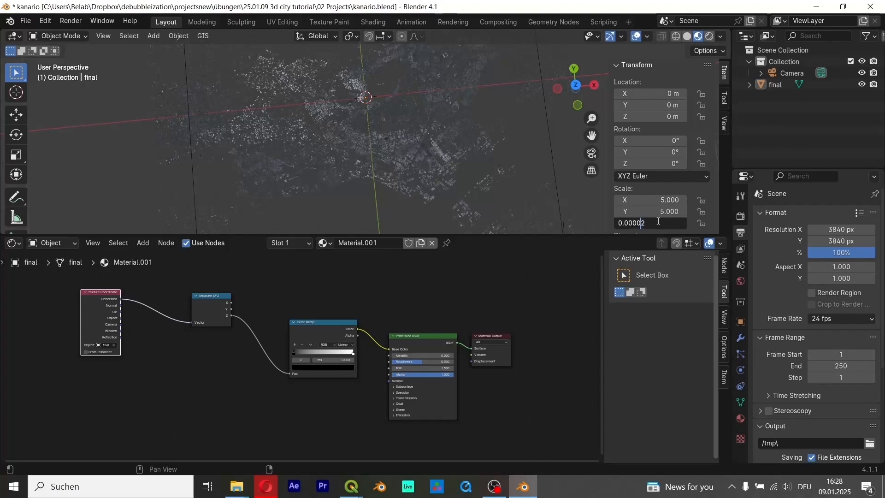
{"action": "left_click_drag", "start_coordinate": [648, 224], "coordinate": [637, 223]}
{"action": "key", "text": "Return"}
- Set the final mesh's Z scale to 0.0002
{"action": "scroll", "coordinate": [482, 168], "scroll_direction": "down", "scroll_amount": 2}
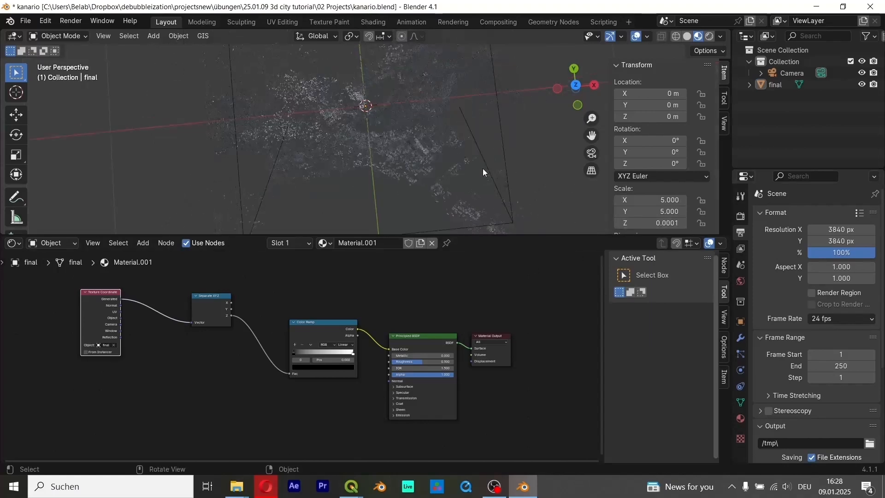
{"action": "scroll", "coordinate": [483, 168], "scroll_direction": "down", "scroll_amount": 2}
{"action": "middle_click_drag", "start_coordinate": [485, 151], "coordinate": [452, 127]}
{"action": "left_click", "coordinate": [652, 223]}
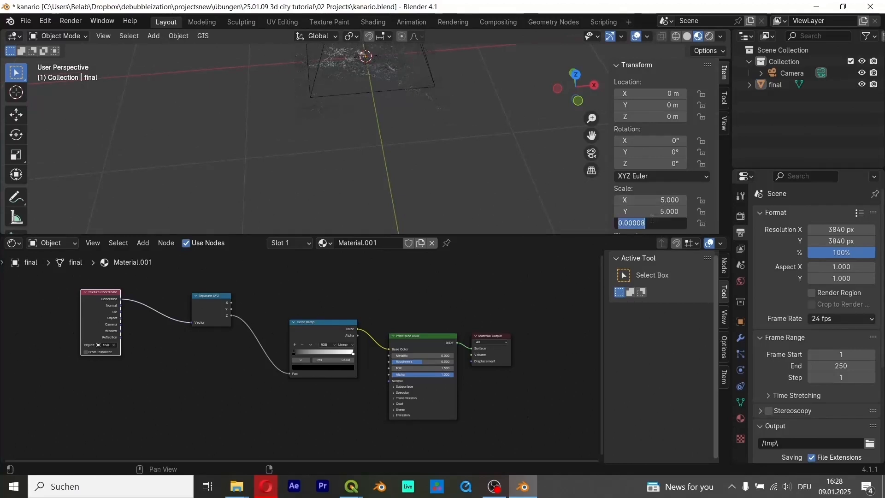
{"action": "left_click", "coordinate": [650, 221]}
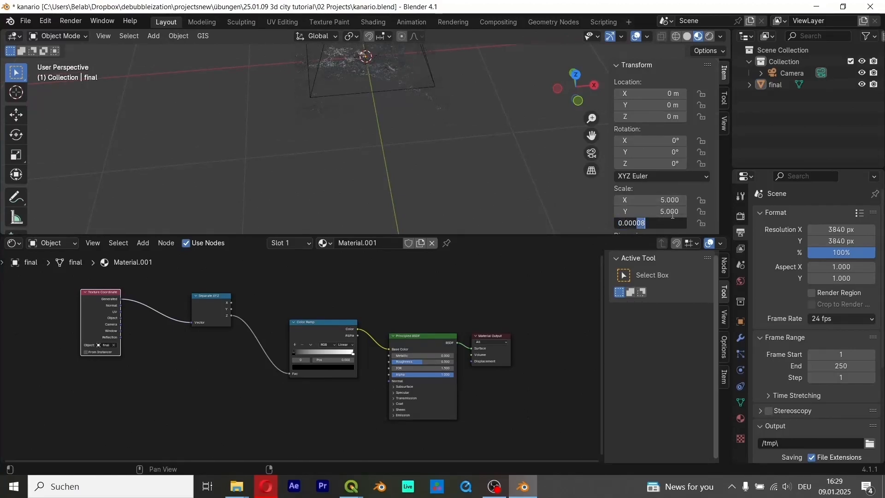
{"action": "key", "text": "Return"}
- Raise the final mesh's Z scale to give the city a Z dimension of 0.0477 m
{"action": "scroll", "coordinate": [466, 144], "scroll_direction": "down", "scroll_amount": 2}
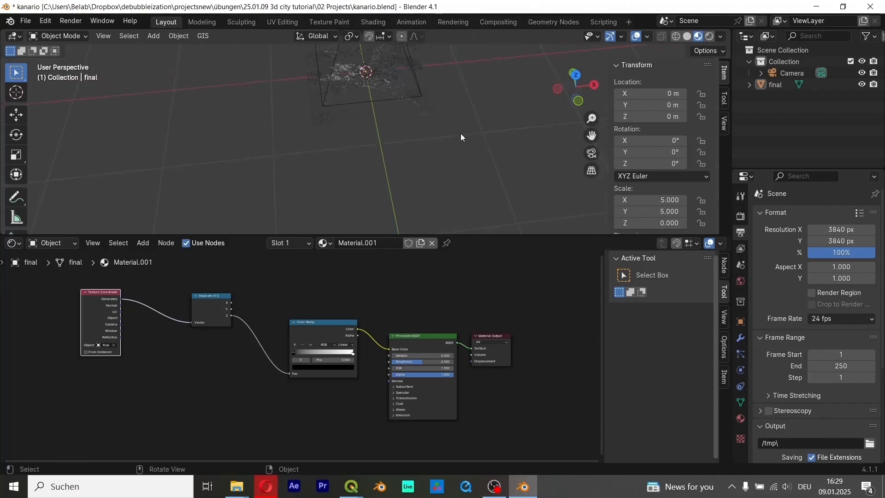
{"action": "scroll", "coordinate": [389, 82], "scroll_direction": "up", "scroll_amount": 3}
{"action": "middle_click_drag", "start_coordinate": [390, 86], "coordinate": [398, 121]}
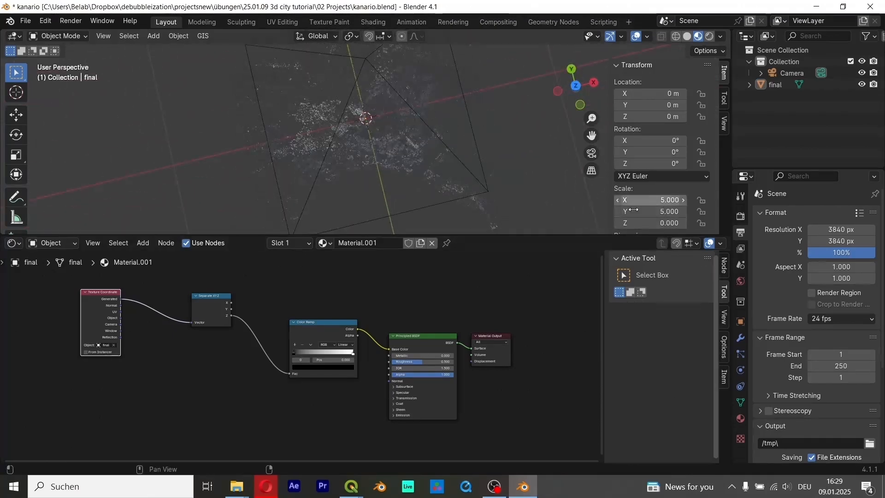
{"action": "scroll", "coordinate": [660, 218], "scroll_direction": "down", "scroll_amount": 2}
{"action": "scroll", "coordinate": [673, 222], "scroll_direction": "down", "scroll_amount": 2}
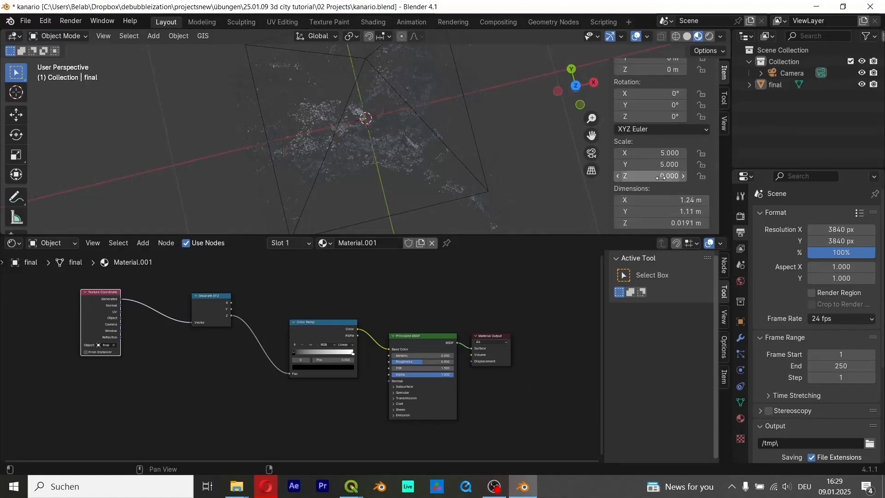
{"action": "left_click", "coordinate": [638, 176]}
{"action": "type", "text": "0.0002"}
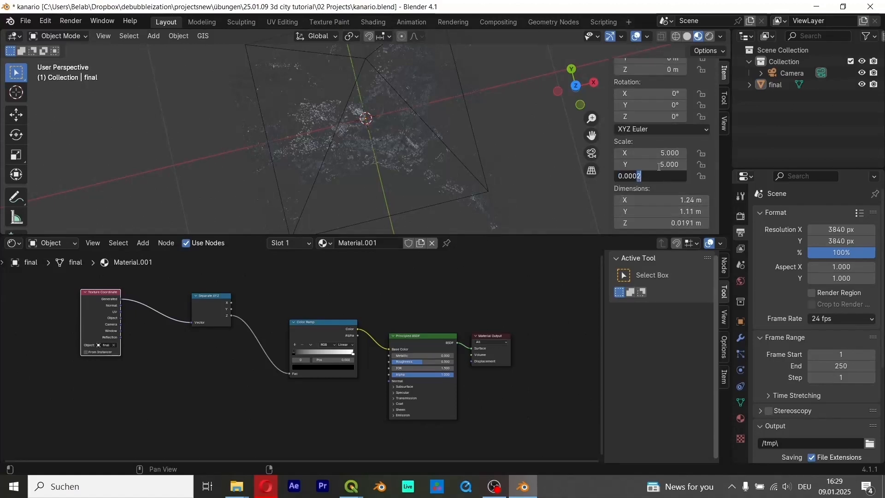
{"action": "key", "text": "Return"}
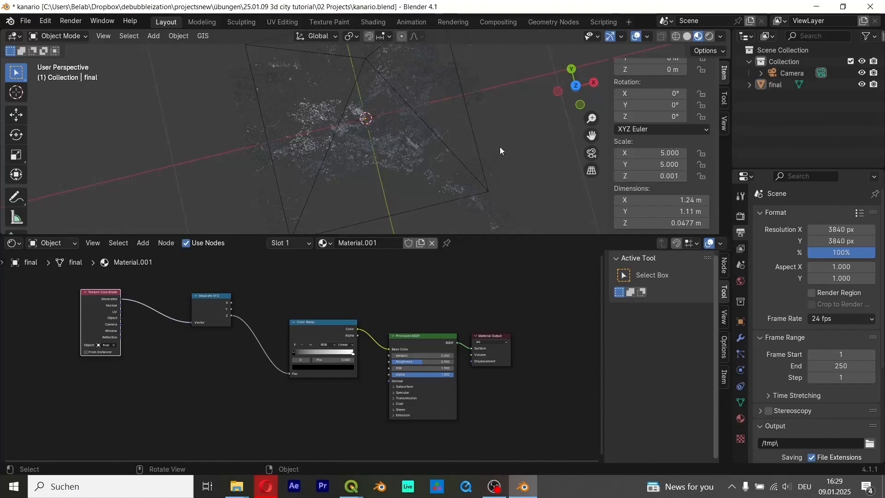
{"action": "middle_click_drag", "start_coordinate": [500, 147], "coordinate": [327, 104]}
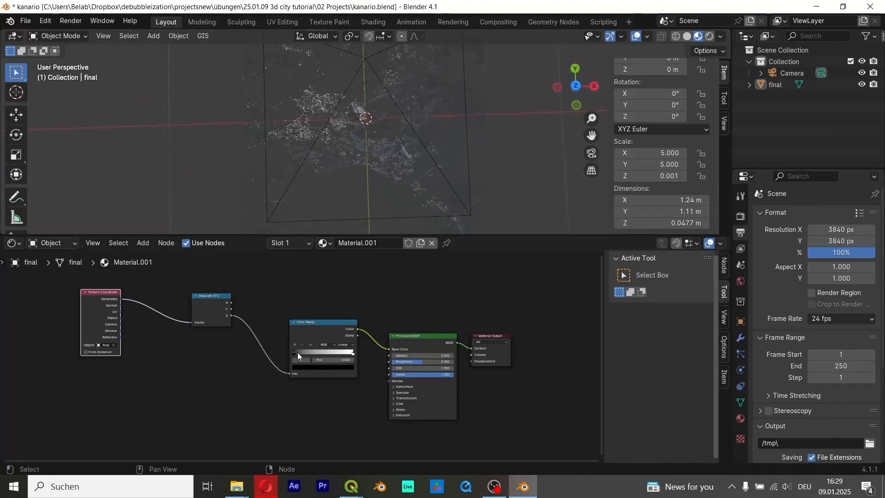
- Switch to the QGIS Layout 1 window and set the scale (Maßstab) of Karte 2 to 80000
{"action": "mouse_move", "coordinate": [351, 487]}
{"action": "left_click", "coordinate": [422, 436]}
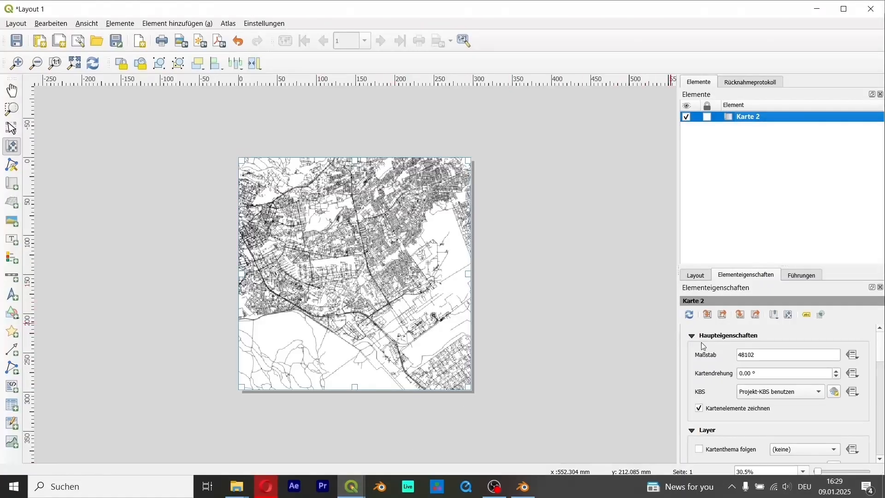
{"action": "left_click_drag", "start_coordinate": [745, 353], "coordinate": [736, 353]}
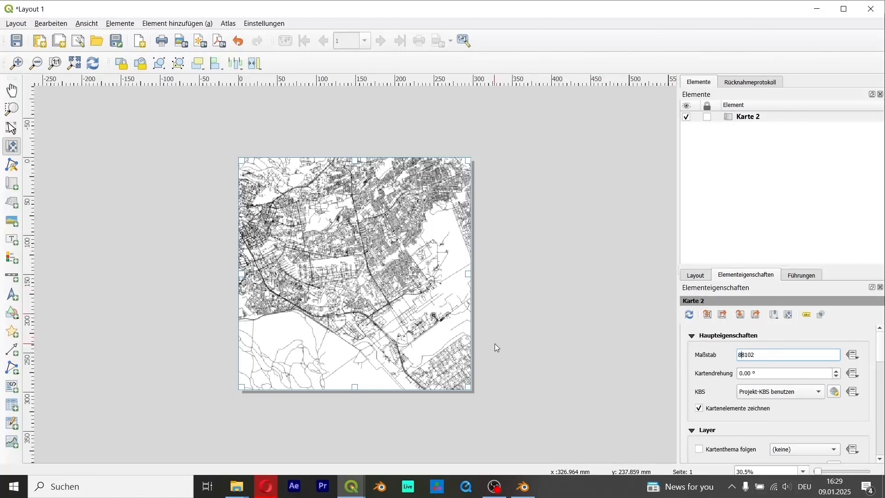
{"action": "left_click", "coordinate": [789, 354]}
{"action": "key", "text": "shift+Left"}
{"action": "key", "text": "shift+Left"}
{"action": "key", "text": "shift+Left"}
{"action": "key", "text": "shift+Left"}
{"action": "key", "text": "Return"}
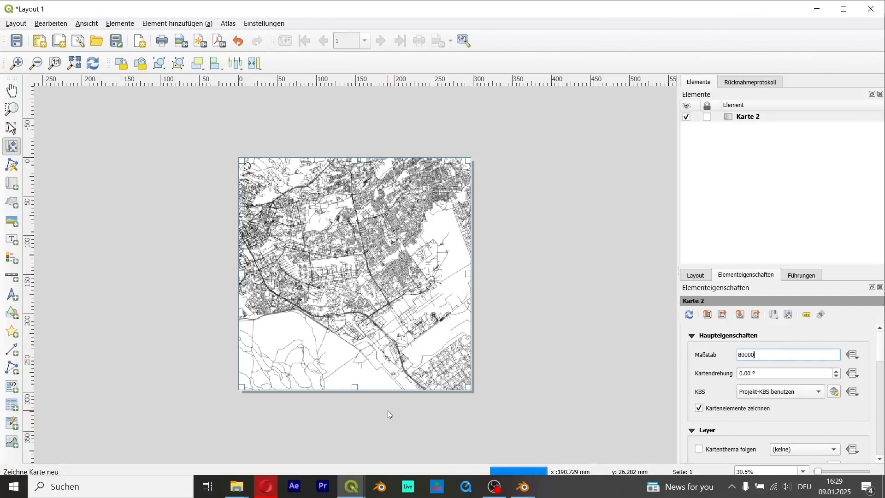
- Switch back to Blender and deselect the nodes in the city material's node tree
{"action": "left_click", "coordinate": [351, 487]}
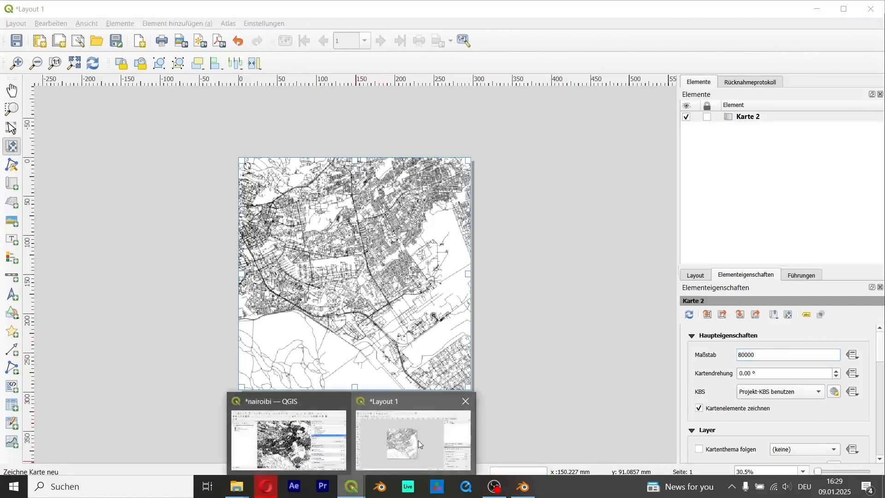
{"action": "left_click", "coordinate": [524, 485]}
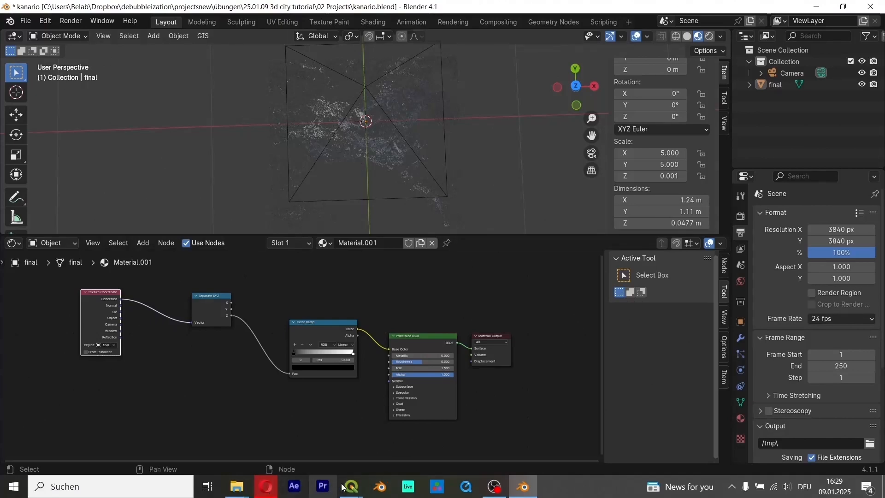
{"action": "left_click", "coordinate": [359, 482]}
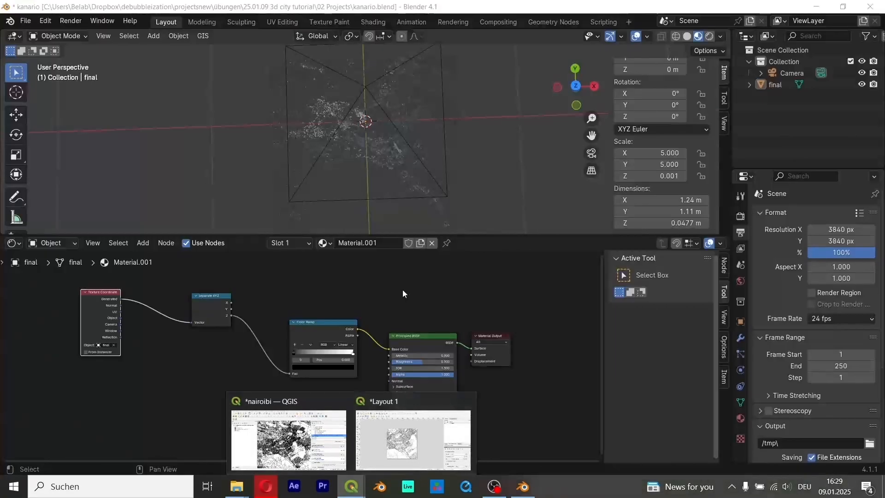
{"action": "left_click", "coordinate": [362, 315]}
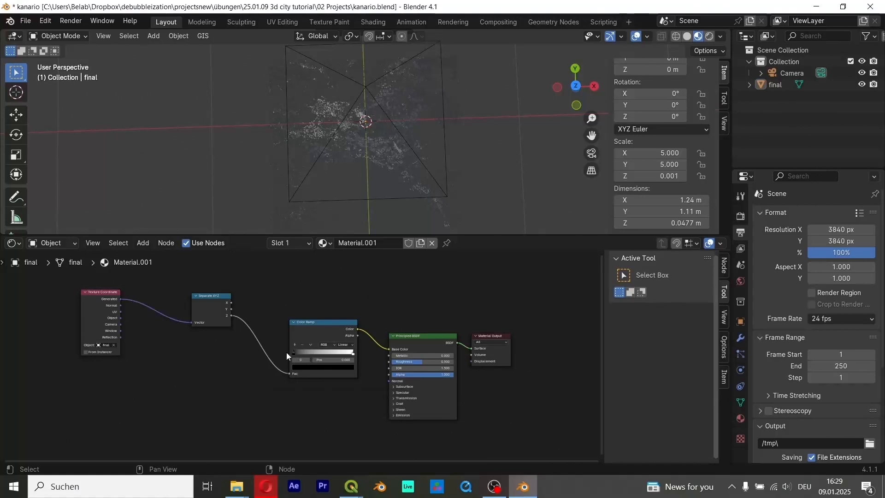
- Change the Color Ramp's black first stop to a yellow-green color
{"action": "left_click", "coordinate": [308, 367]}
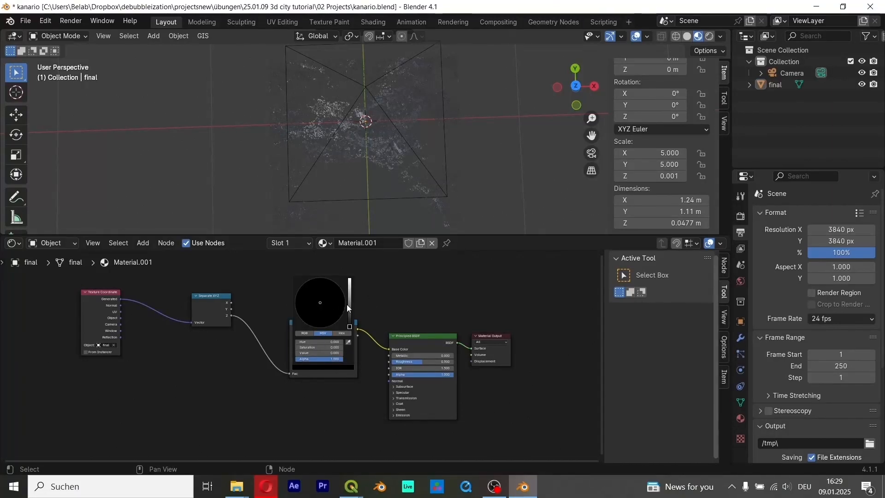
{"action": "mouse_move", "coordinate": [349, 326]}
{"action": "left_mouse_down"}
{"action": "mouse_move", "coordinate": [349, 290]}
{"action": "mouse_move", "coordinate": [327, 278]}
{"action": "mouse_move", "coordinate": [312, 280]}
{"action": "mouse_move", "coordinate": [308, 324]}
{"action": "mouse_move", "coordinate": [345, 299]}
{"action": "mouse_move", "coordinate": [337, 284]}
{"action": "mouse_move", "coordinate": [341, 316]}
{"action": "mouse_move", "coordinate": [320, 281]}
{"action": "mouse_move", "coordinate": [319, 303]}
{"action": "mouse_move", "coordinate": [307, 310]}
{"action": "left_mouse_up"}
{"action": "left_click", "coordinate": [330, 279]}
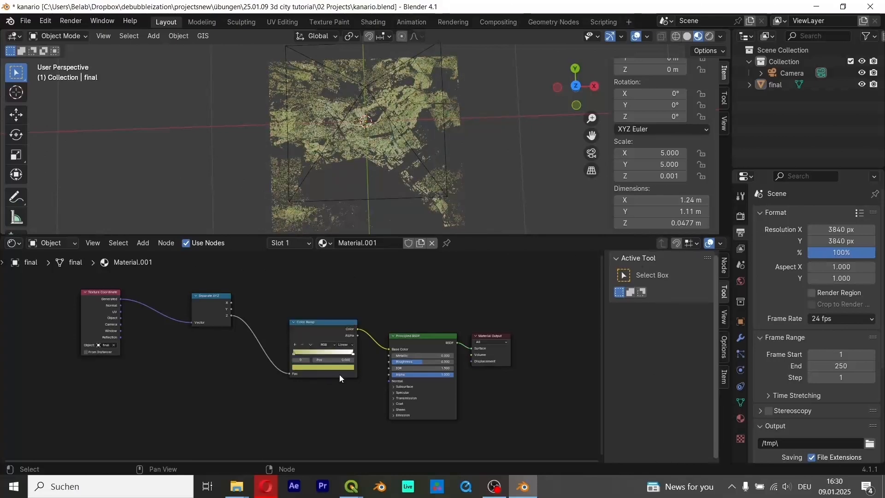
- Change the Color Ramp's white end stop to a dark red
{"action": "left_click", "coordinate": [352, 354]}
{"action": "left_click", "coordinate": [342, 368]}
{"action": "left_click_drag", "start_coordinate": [315, 301], "coordinate": [321, 328]}
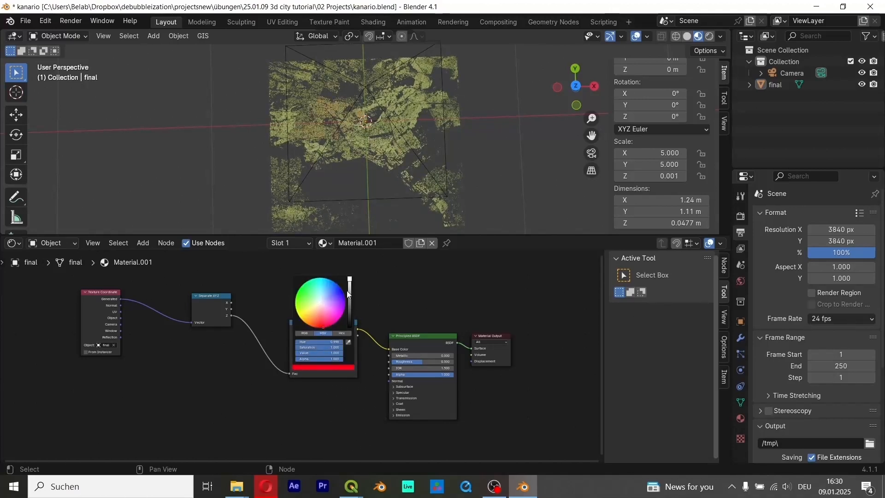
{"action": "left_click_drag", "start_coordinate": [348, 291], "coordinate": [349, 306]}
- Recolor the Color Ramp's first stop to a dark, slightly purplish grey
{"action": "scroll", "coordinate": [384, 190], "scroll_direction": "up", "scroll_amount": 3}
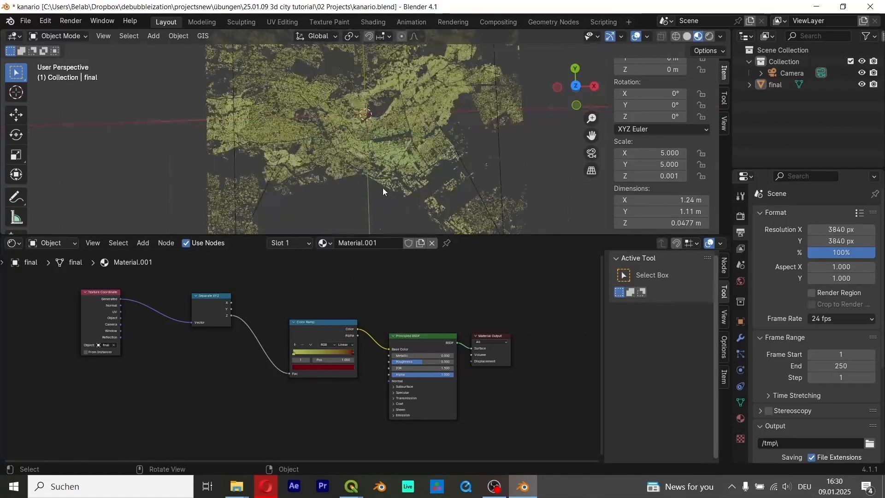
{"action": "scroll", "coordinate": [383, 184], "scroll_direction": "up", "scroll_amount": 2}
{"action": "scroll", "coordinate": [369, 139], "scroll_direction": "up", "scroll_amount": 3}
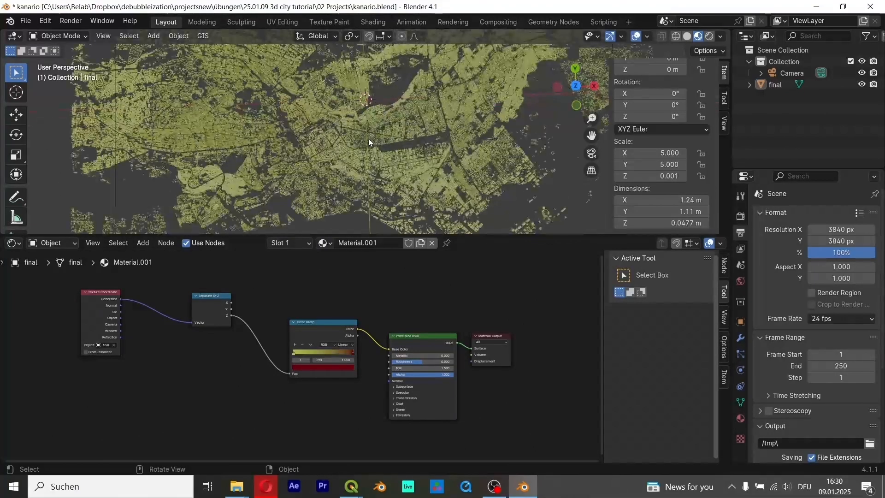
{"action": "left_click", "coordinate": [294, 353]}
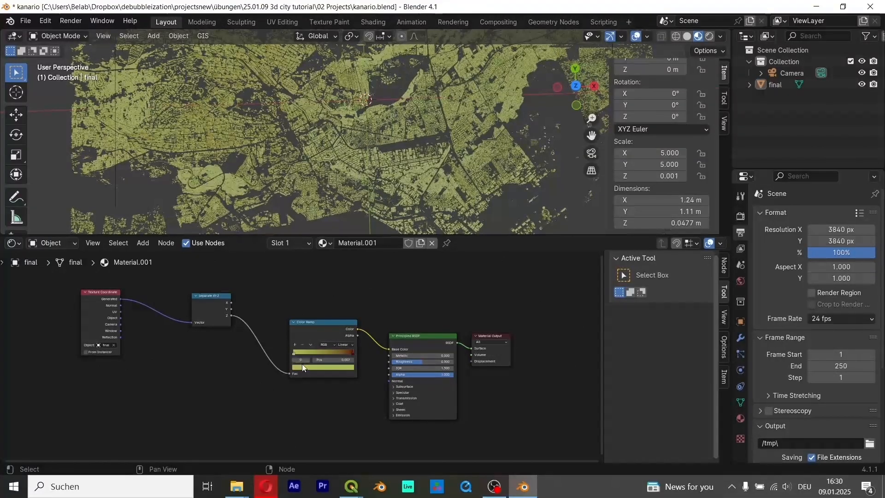
{"action": "left_click", "coordinate": [302, 364]}
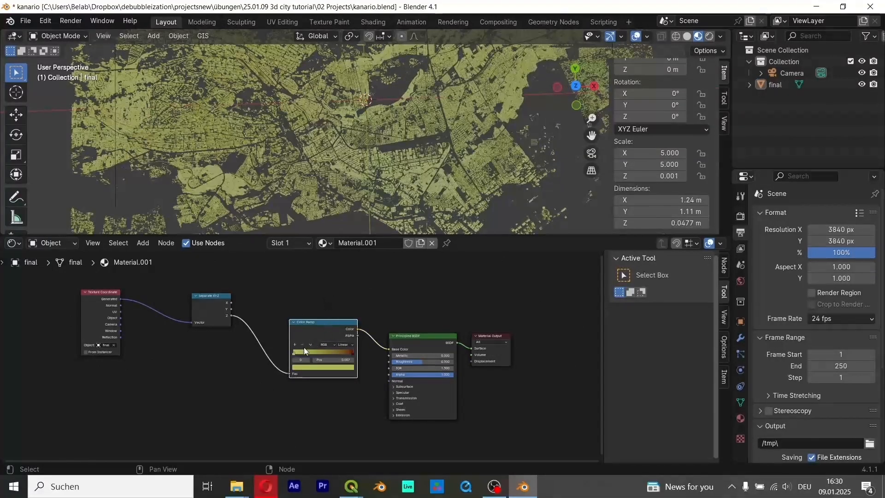
{"action": "left_click", "coordinate": [330, 367]}
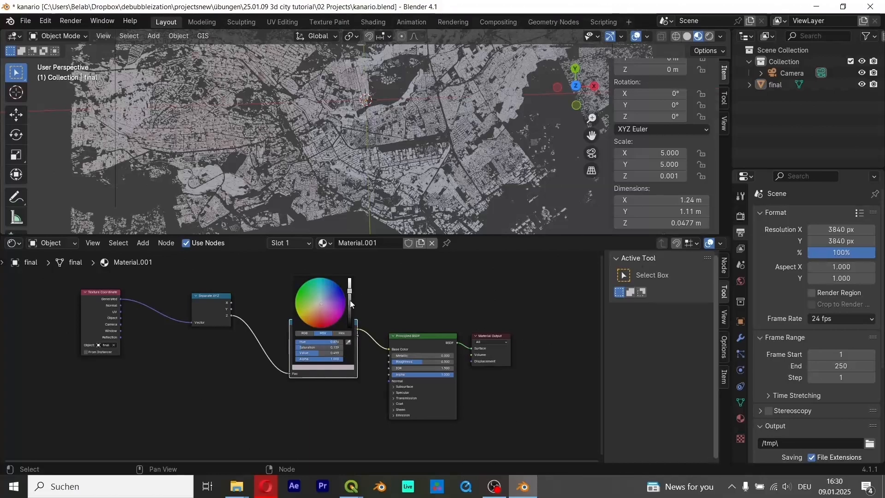
{"action": "mouse_move", "coordinate": [350, 293]}
{"action": "left_mouse_down"}
{"action": "mouse_move", "coordinate": [349, 326]}
{"action": "mouse_move", "coordinate": [350, 310]}
{"action": "left_mouse_up"}
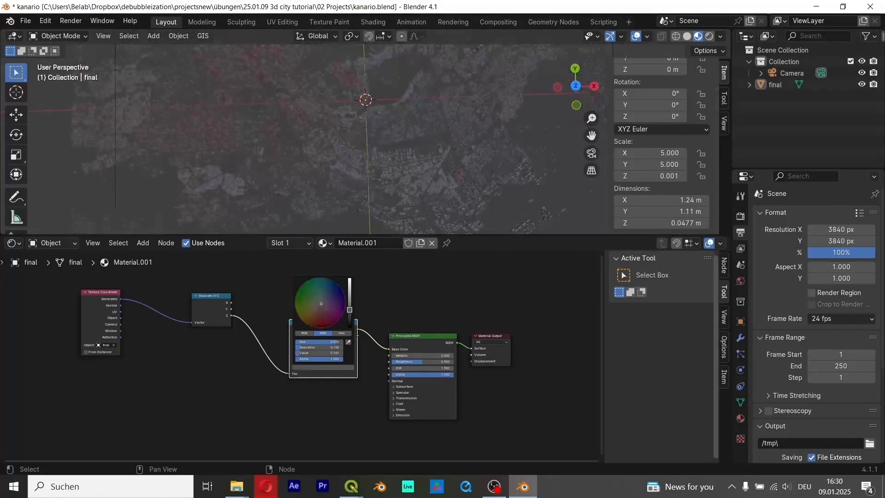
{"action": "left_click", "coordinate": [311, 391]}
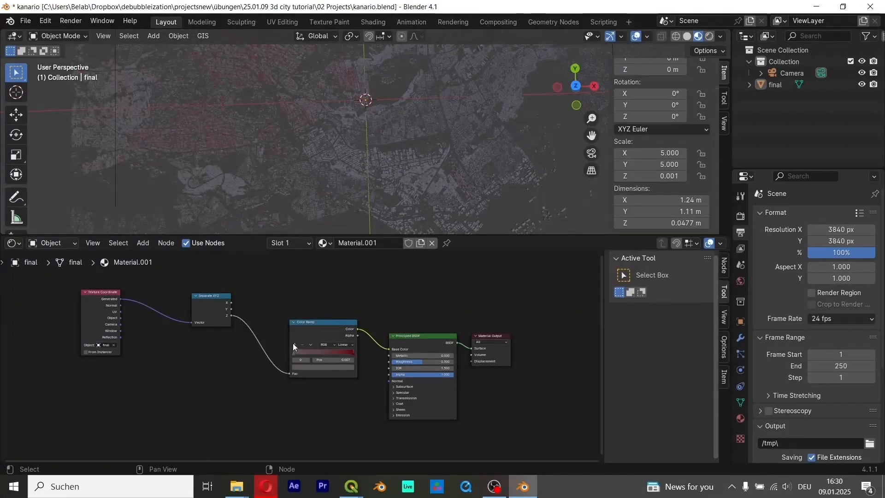
- Add a middle stop to the Color Ramp and recolor it a medium orange
{"action": "left_click", "coordinate": [294, 345]}
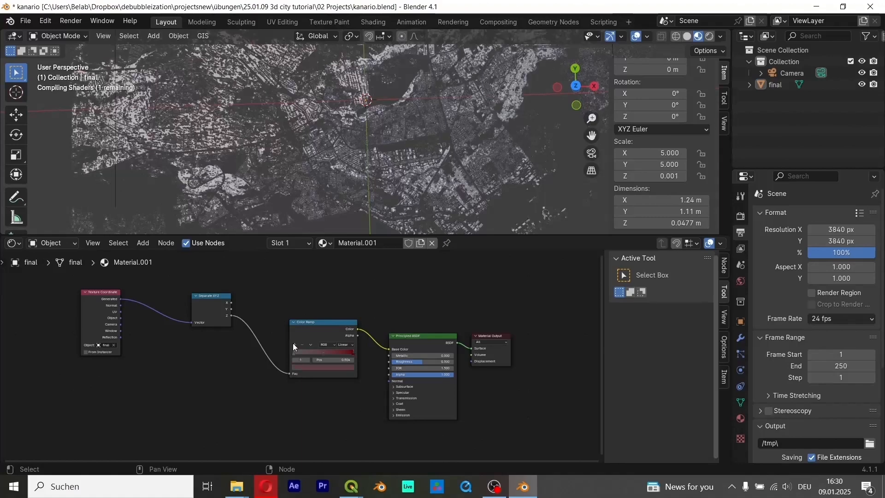
{"action": "left_click", "coordinate": [325, 368]}
{"action": "left_click_drag", "start_coordinate": [322, 315], "coordinate": [304, 322]}
{"action": "mouse_move", "coordinate": [353, 302]}
{"action": "left_mouse_down"}
{"action": "mouse_move", "coordinate": [349, 282]}
{"action": "mouse_move", "coordinate": [349, 293]}
{"action": "left_mouse_up"}
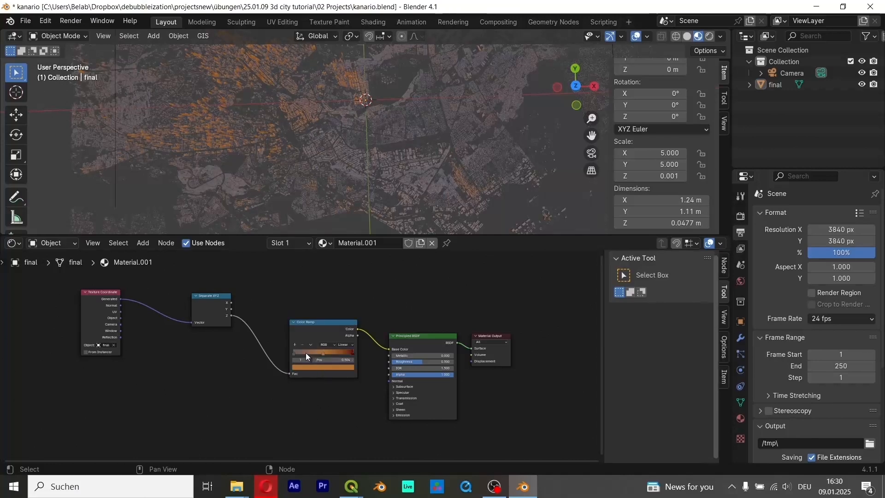
- Add another Color Ramp stop at about 0.255 and recolor it golden yellow
{"action": "left_click_drag", "start_coordinate": [305, 352], "coordinate": [305, 356]}
{"action": "left_click", "coordinate": [309, 368]}
{"action": "left_click_drag", "start_coordinate": [312, 304], "coordinate": [302, 319]}
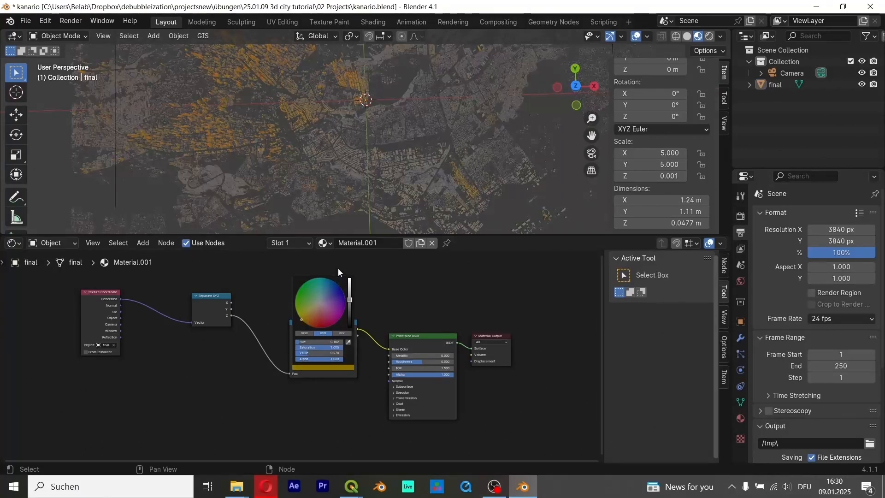
{"action": "left_click_drag", "start_coordinate": [348, 293], "coordinate": [350, 286]}
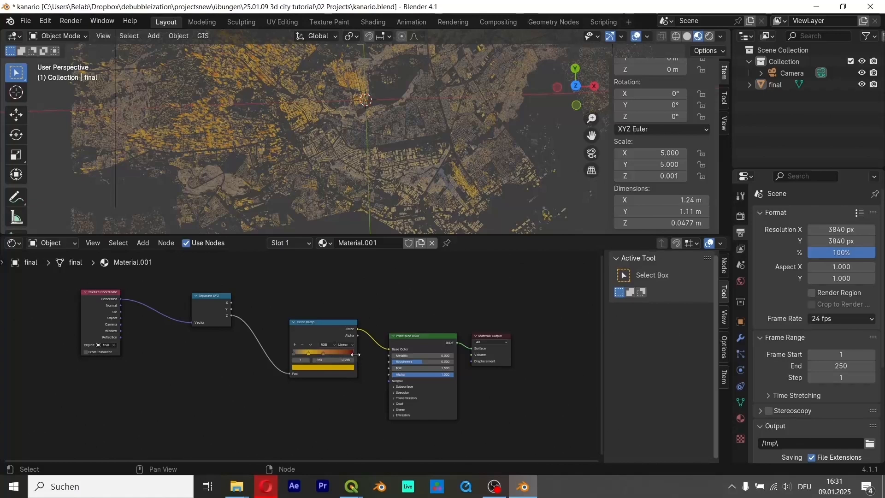
- Move the dark red and orange Color Ramp stops toward the grey end so lower heights pick up more color
{"action": "left_click_drag", "start_coordinate": [354, 355], "coordinate": [346, 355]}
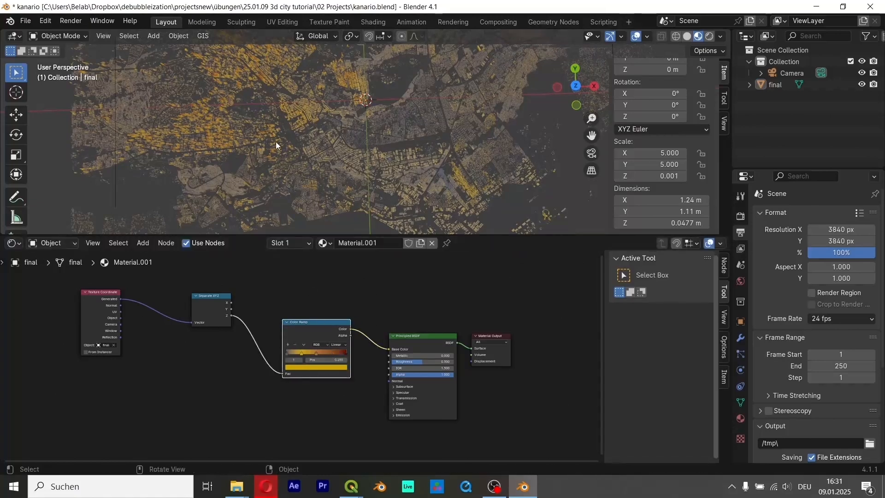
{"action": "middle_click_drag", "start_coordinate": [276, 142], "coordinate": [309, 103]}
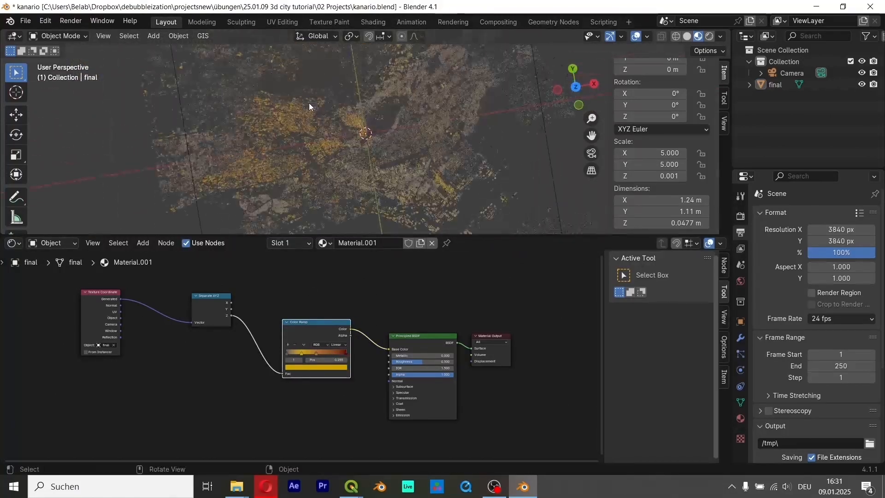
{"action": "scroll", "coordinate": [309, 104], "scroll_direction": "up", "scroll_amount": 3}
{"action": "scroll", "coordinate": [309, 110], "scroll_direction": "down", "scroll_amount": 1}
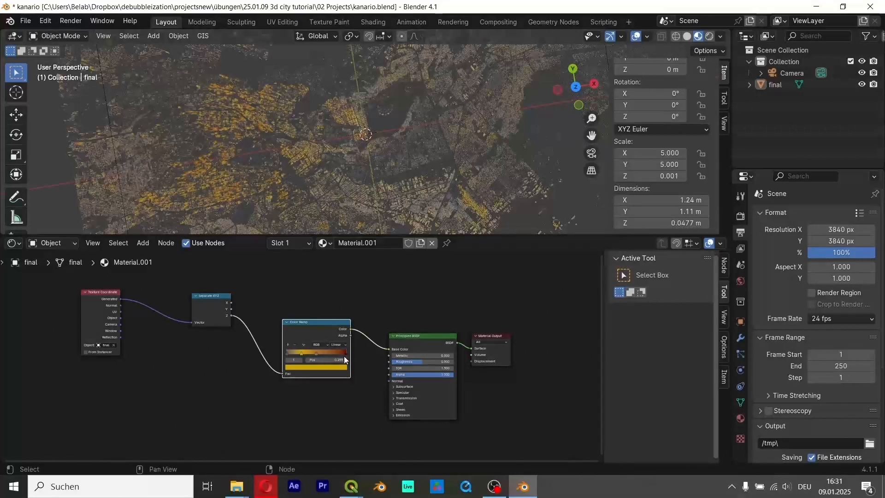
{"action": "left_click_drag", "start_coordinate": [347, 354], "coordinate": [329, 354]}
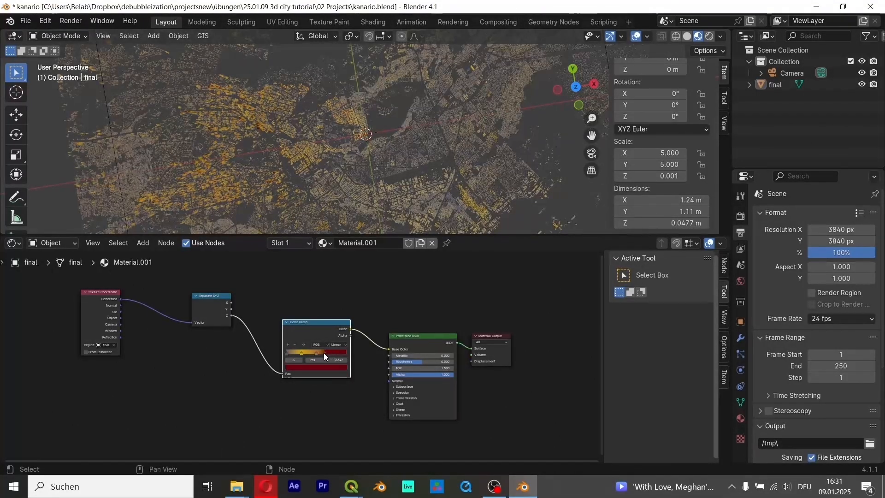
{"action": "left_click", "coordinate": [312, 354]}
{"action": "left_click_drag", "start_coordinate": [316, 355], "coordinate": [316, 354]}
{"action": "left_click", "coordinate": [342, 395]}
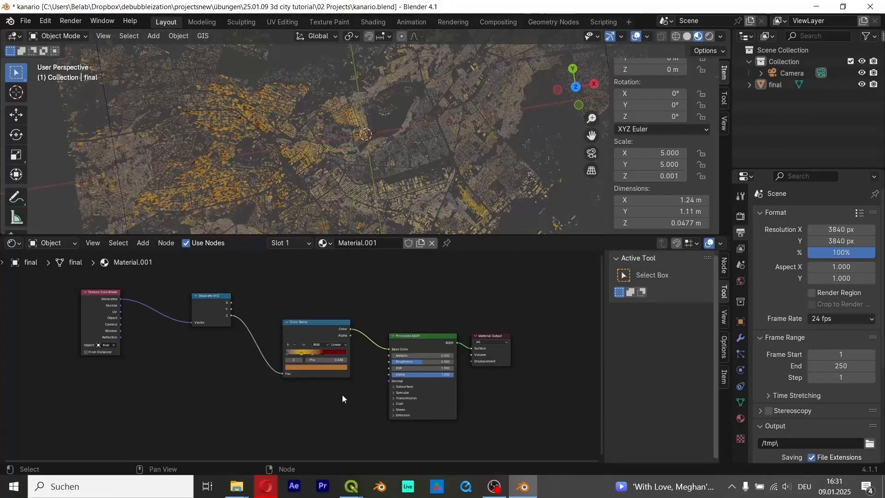
- Add a Color Ramp stop between the grey and yellow stops and place it at position 0.129
{"action": "scroll", "coordinate": [394, 147], "scroll_direction": "down", "scroll_amount": 3}
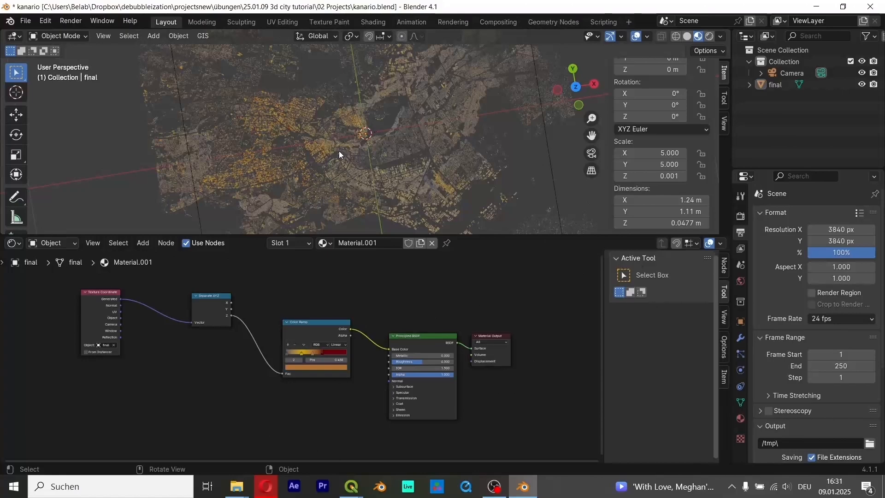
{"action": "scroll", "coordinate": [306, 169], "scroll_direction": "up", "scroll_amount": 2}
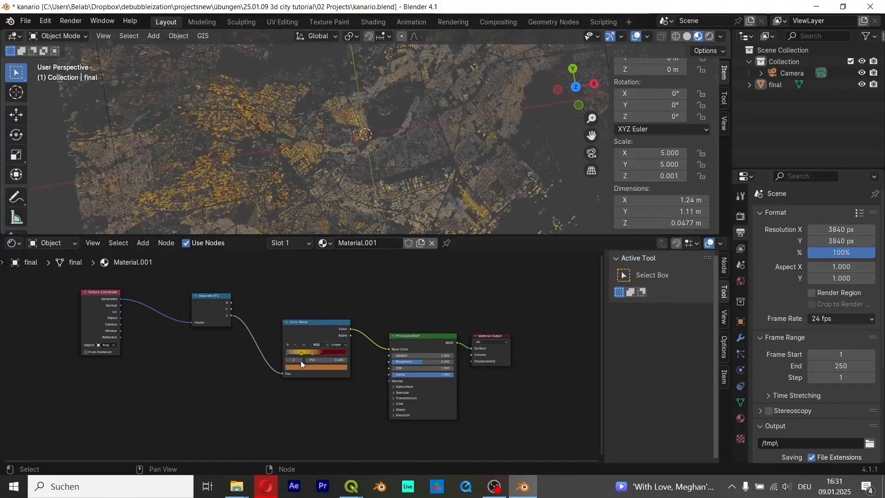
{"action": "left_click", "coordinate": [287, 342]}
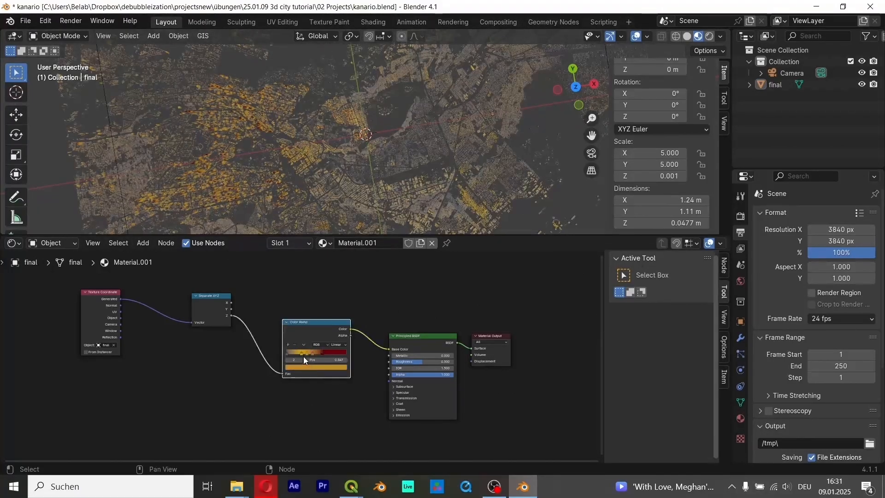
{"action": "left_click_drag", "start_coordinate": [304, 356], "coordinate": [314, 355]}
{"action": "scroll", "coordinate": [261, 381], "scroll_direction": "up", "scroll_amount": 5}
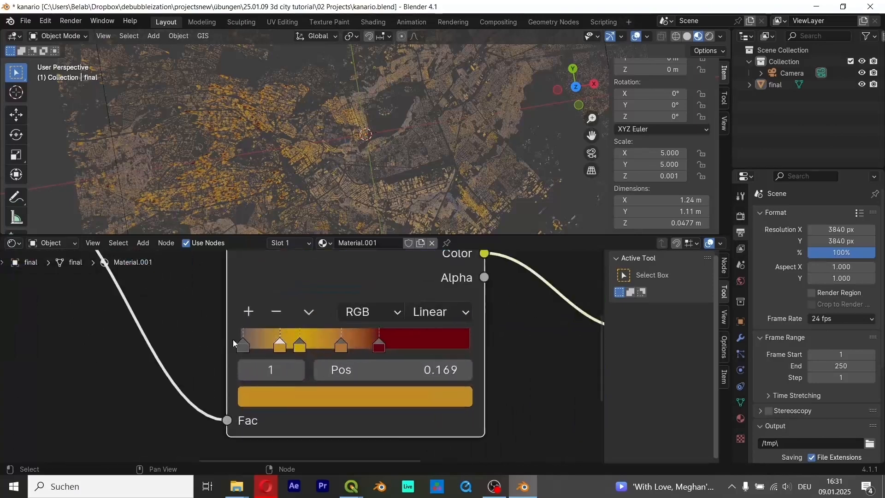
{"action": "scroll", "coordinate": [236, 344], "scroll_direction": "up", "scroll_amount": 1}
{"action": "left_click_drag", "start_coordinate": [273, 337], "coordinate": [262, 335]}
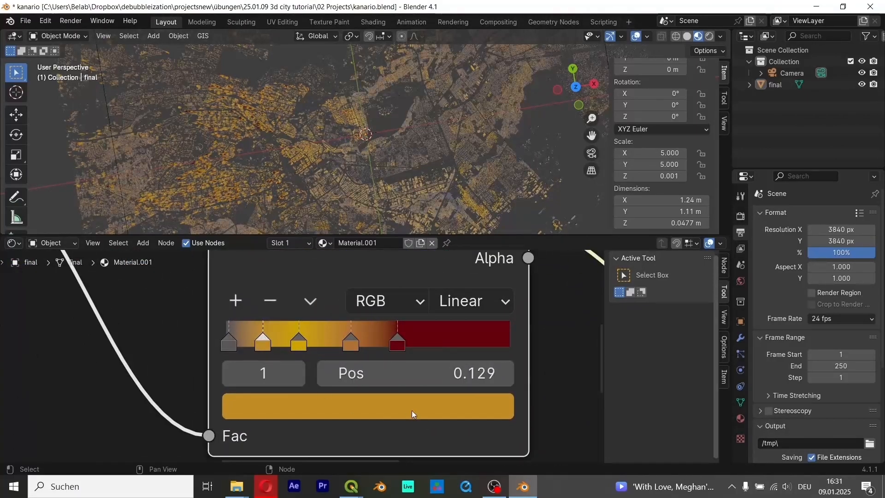
- Recolor the Color Ramp stop at 0.129 to a near-white pale pink after trying magenta and bright yellow
{"action": "left_click", "coordinate": [358, 413]}
{"action": "left_click_drag", "start_coordinate": [487, 106], "coordinate": [490, 133]}
{"action": "left_click_drag", "start_coordinate": [351, 219], "coordinate": [459, 200]}
{"action": "left_click_drag", "start_coordinate": [491, 134], "coordinate": [490, 31]}
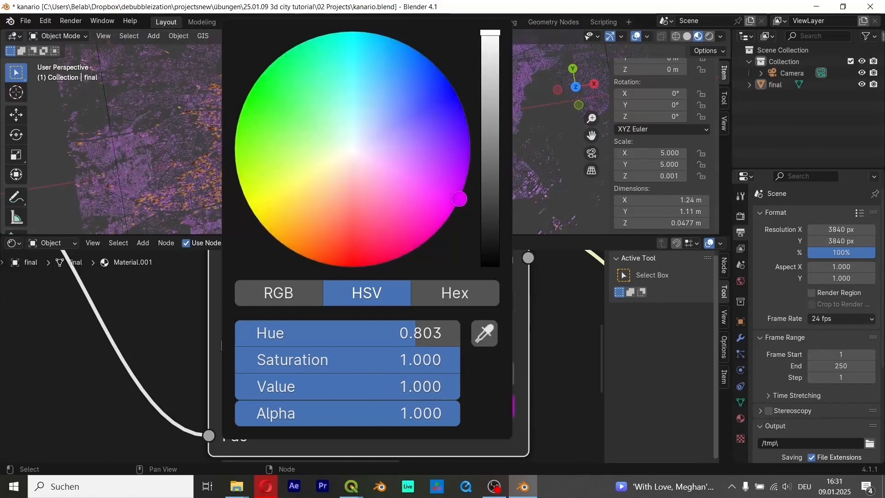
{"action": "left_click_drag", "start_coordinate": [358, 207], "coordinate": [252, 211]}
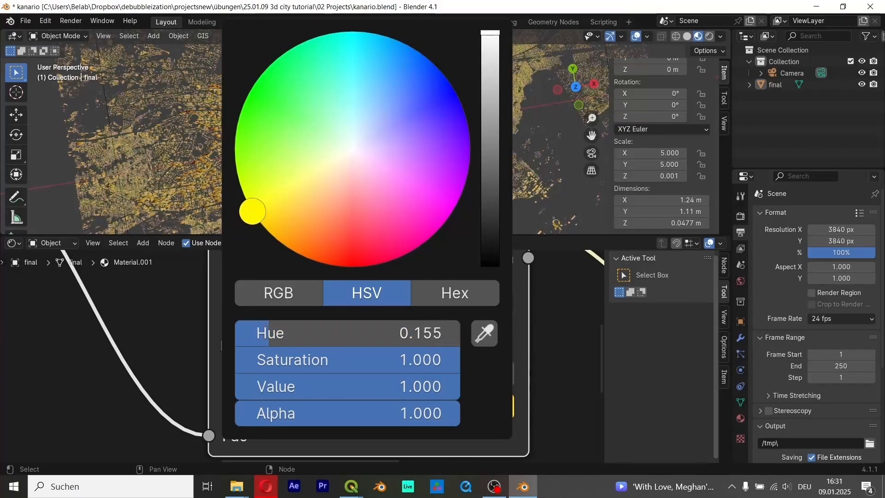
{"action": "left_click_drag", "start_coordinate": [365, 161], "coordinate": [359, 166]}
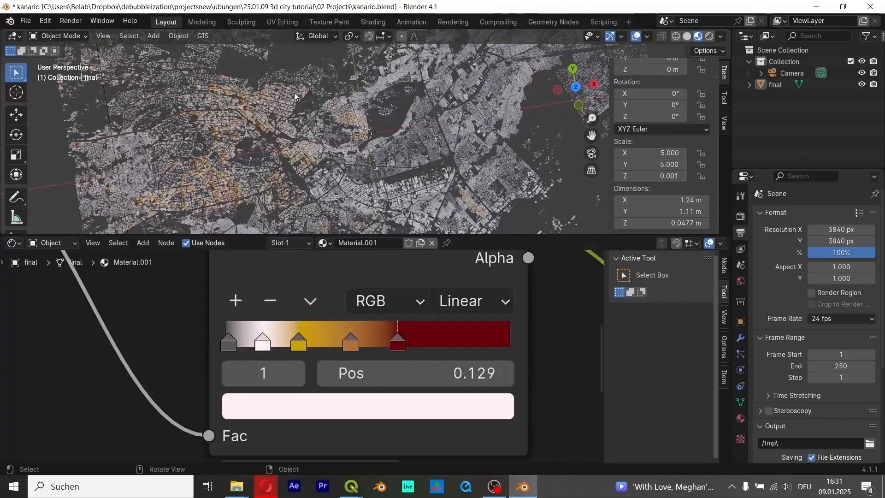
- Inspect the recolored city from a wider tilted view and save the Blender file
{"action": "middle_click_drag", "start_coordinate": [295, 93], "coordinate": [338, 130]}
{"action": "scroll", "coordinate": [339, 132], "scroll_direction": "up", "scroll_amount": 10}
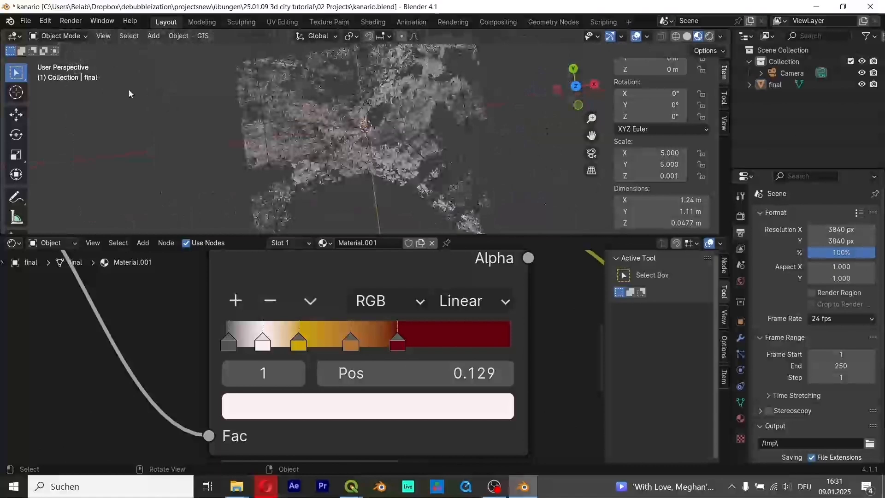
{"action": "left_click", "coordinate": [25, 22]}
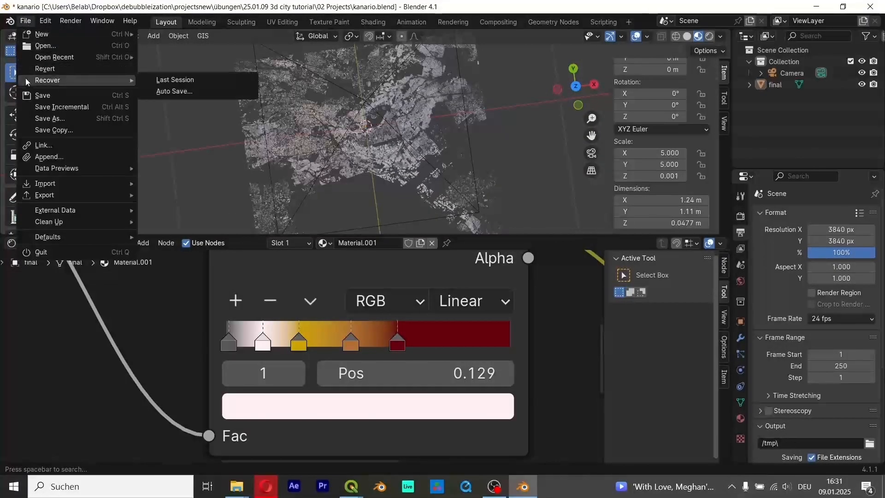
{"action": "key", "text": "ctrl+s"}
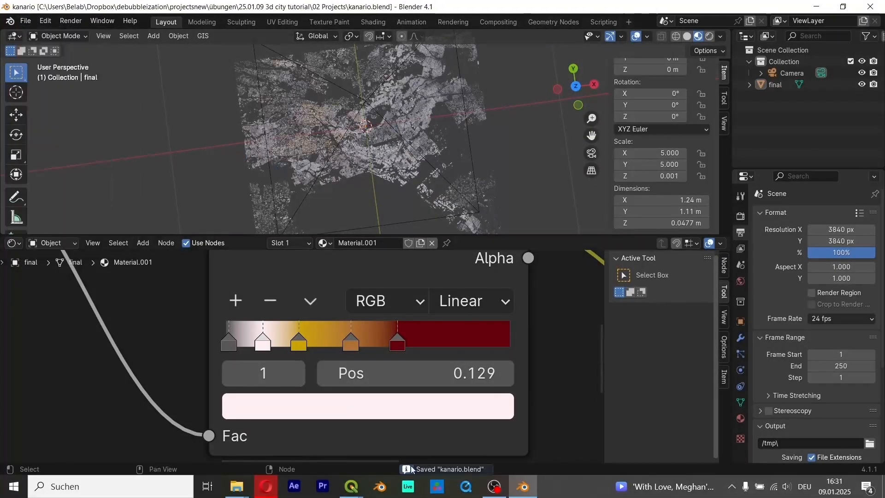
- Switch to the QGIS layout to check the map's redraw, and return to Blender
{"action": "mouse_move", "coordinate": [351, 486]}
{"action": "left_click", "coordinate": [405, 443]}
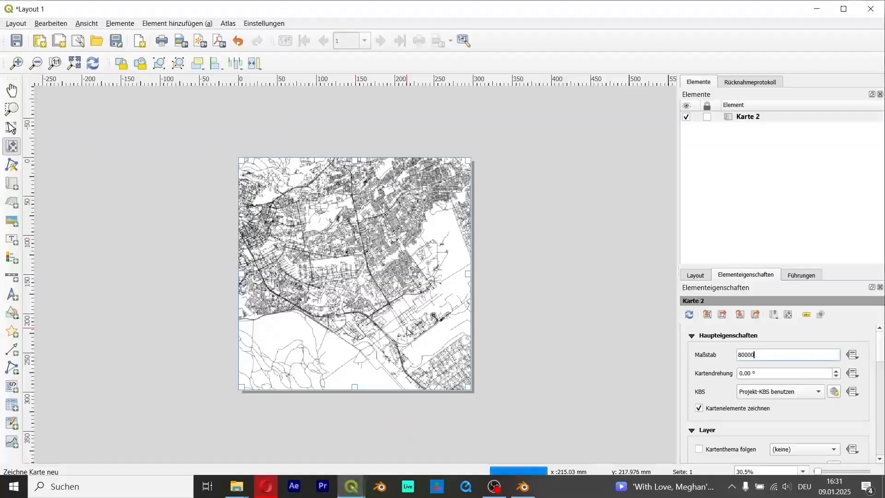
{"action": "left_click", "coordinate": [721, 249]}
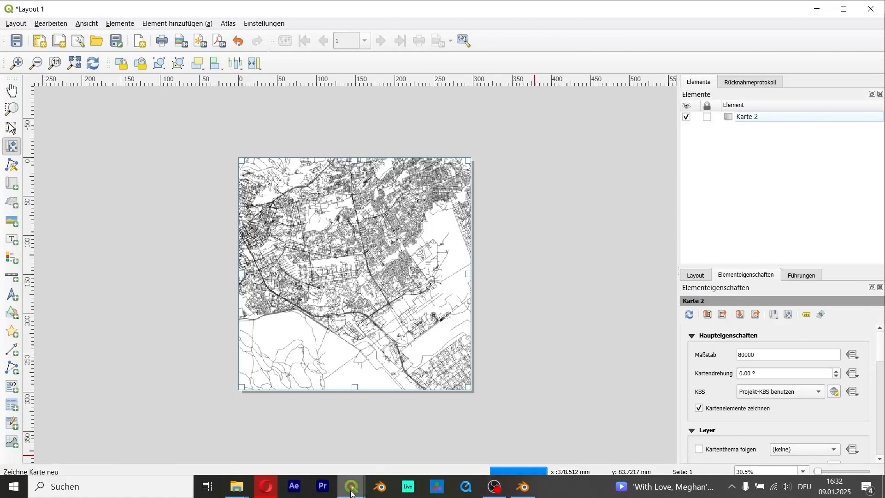
{"action": "mouse_move", "coordinate": [352, 487]}
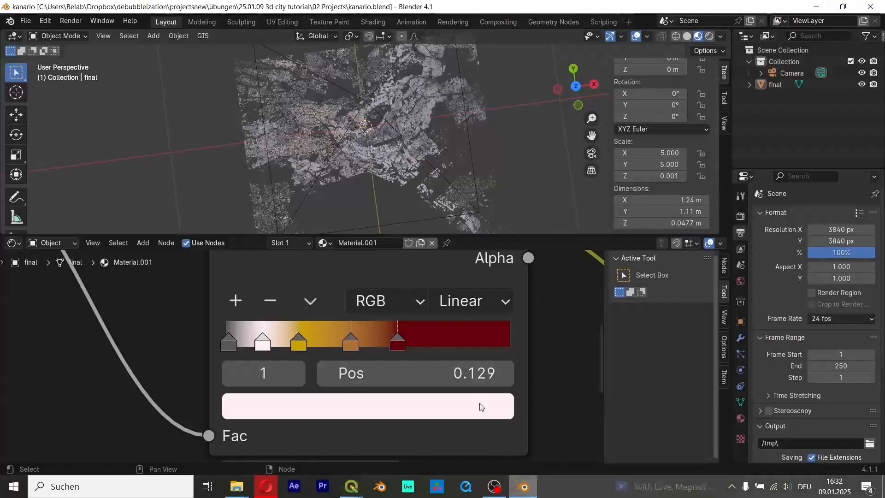
- Enlarge the 3D viewport above the node editor and leave the city mesh deselected
{"action": "left_click", "coordinate": [462, 232]}
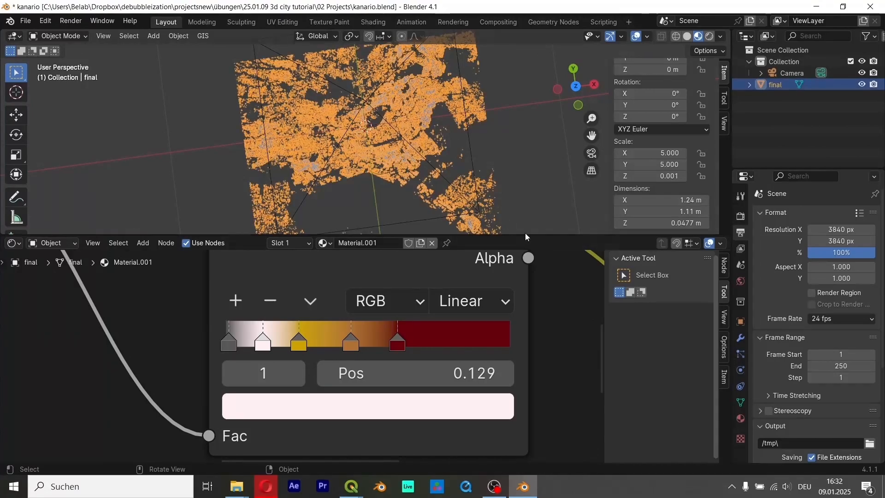
{"action": "left_click_drag", "start_coordinate": [534, 234], "coordinate": [543, 270]}
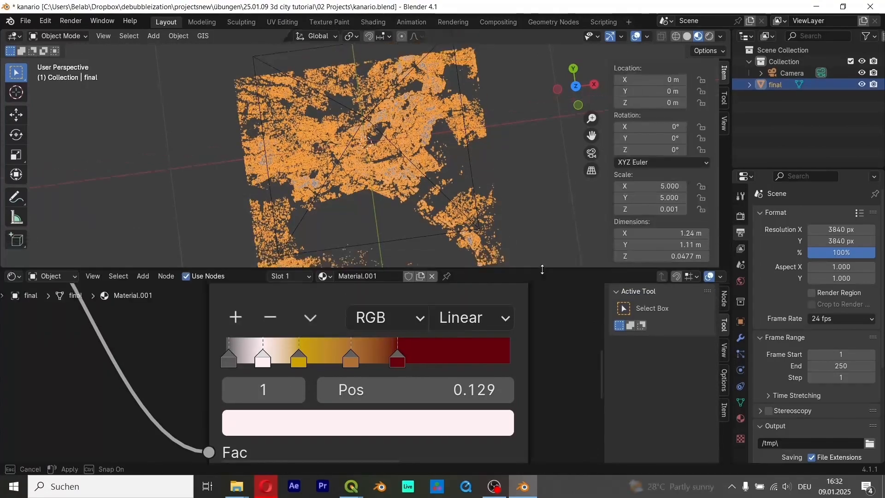
{"action": "left_click", "coordinate": [765, 117]}
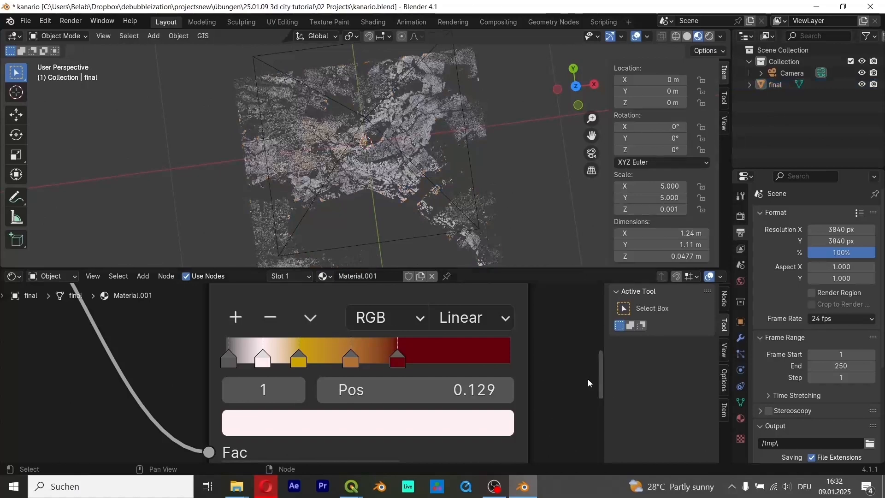
- Set the Principled BSDF's Metallic to about 0.593 and its Roughness to about 0.485
{"action": "scroll", "coordinate": [491, 343], "scroll_direction": "down", "scroll_amount": 6}
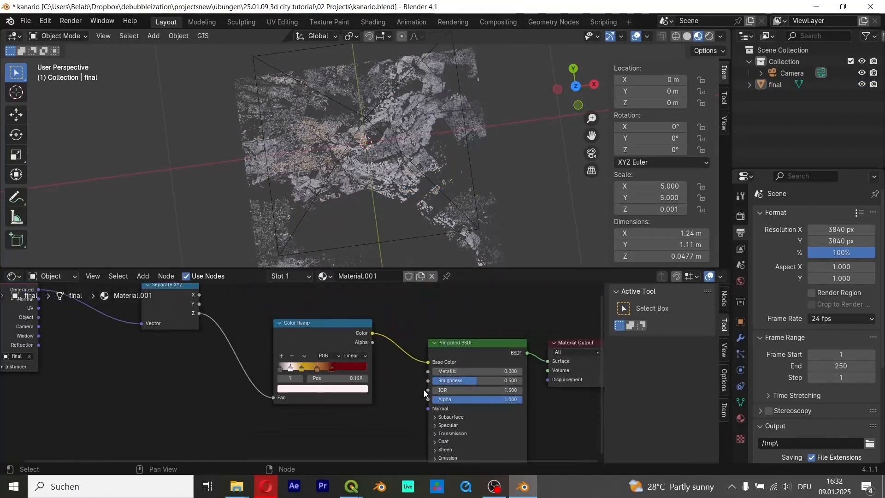
{"action": "mouse_move", "coordinate": [450, 367]}
{"action": "left_mouse_down"}
{"action": "mouse_move", "coordinate": [507, 371]}
{"action": "mouse_move", "coordinate": [477, 381]}
{"action": "left_mouse_up"}
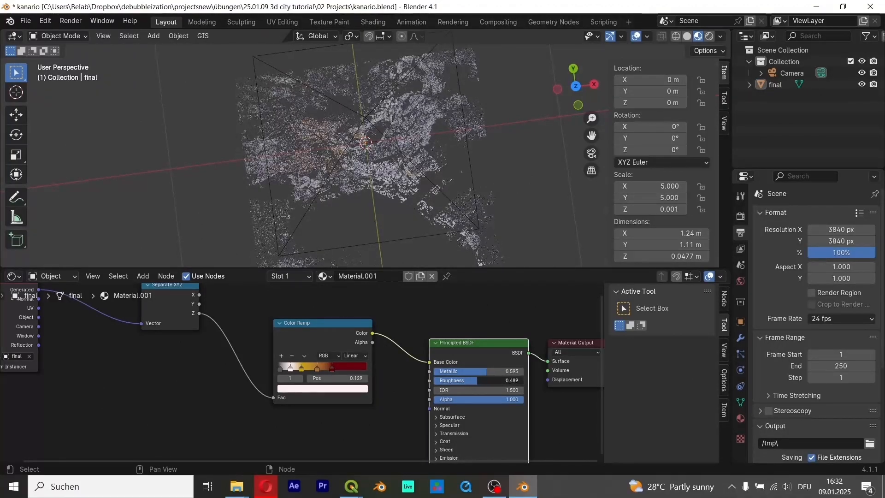
- Add a Hue/Saturation/Value node on the link between the Color Ramp and the Principled BSDF
{"action": "scroll", "coordinate": [392, 428], "scroll_direction": "down", "scroll_amount": 3}
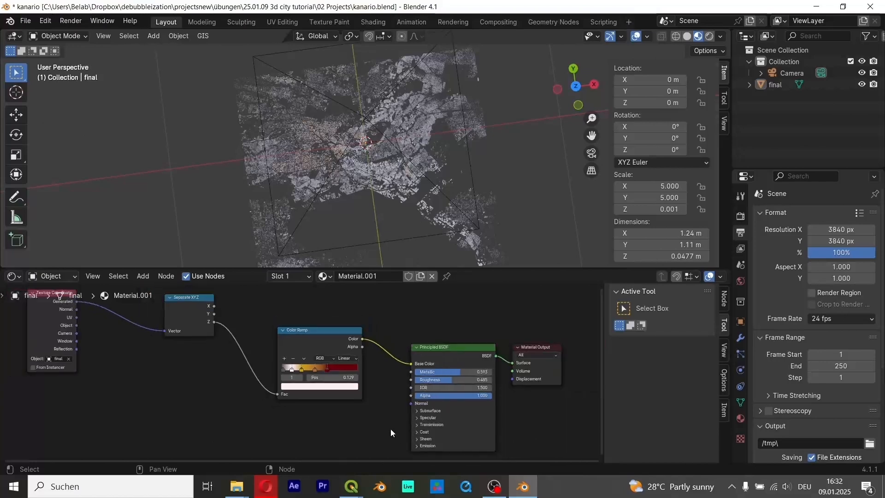
{"action": "key", "text": "shift+a"}
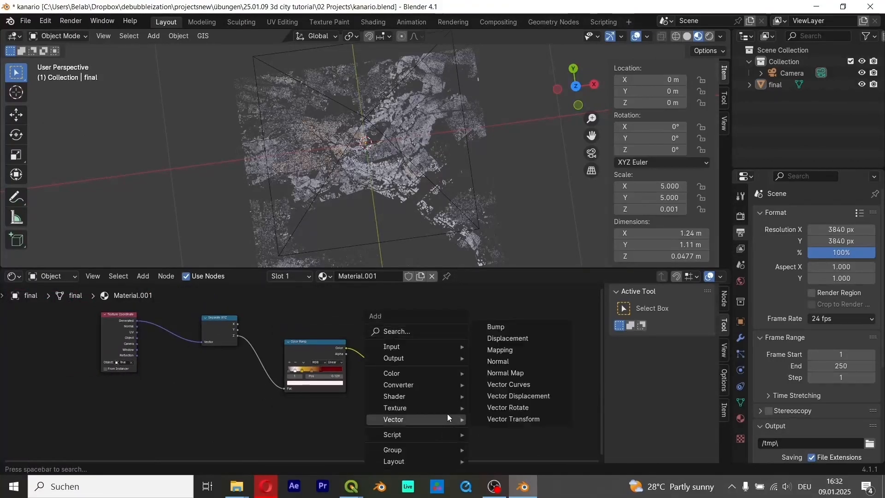
{"action": "type", "text": "hu"}
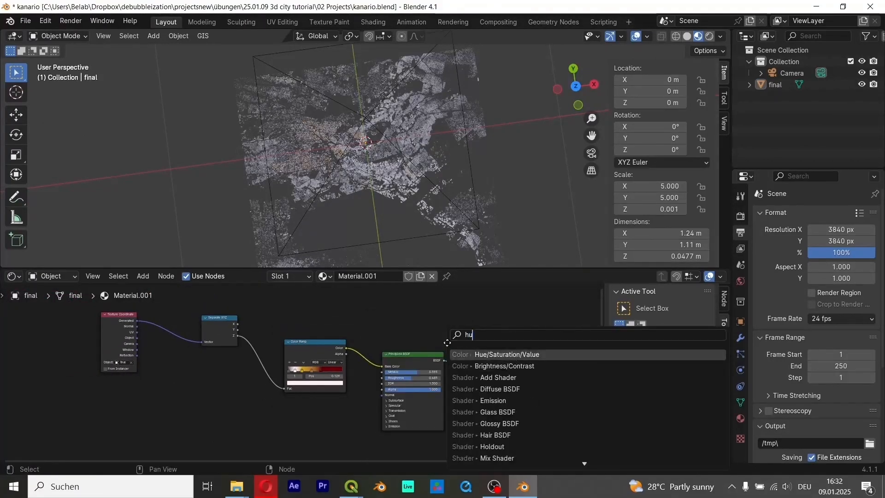
{"action": "key", "text": "Return"}
{"action": "left_click", "coordinate": [424, 393]}
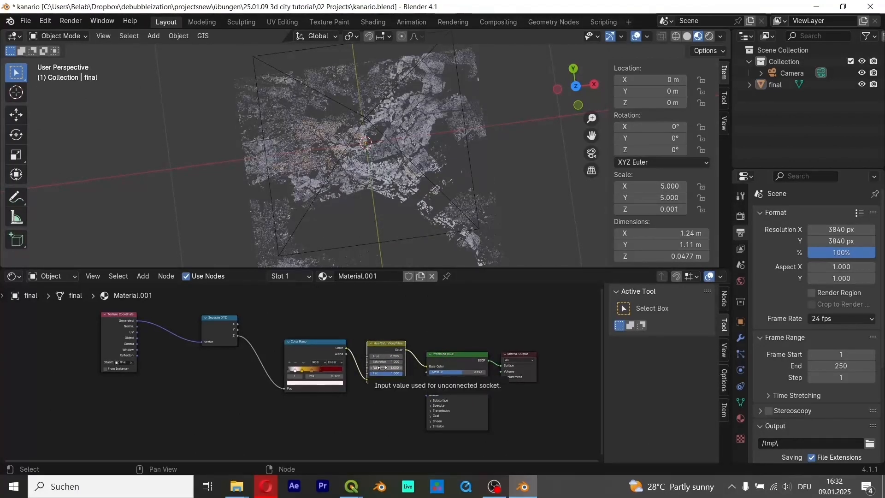
- Try different Saturation values on the Hue/Saturation/Value node and raise the setting above 1
{"action": "left_click_drag", "start_coordinate": [382, 362], "coordinate": [429, 362]}
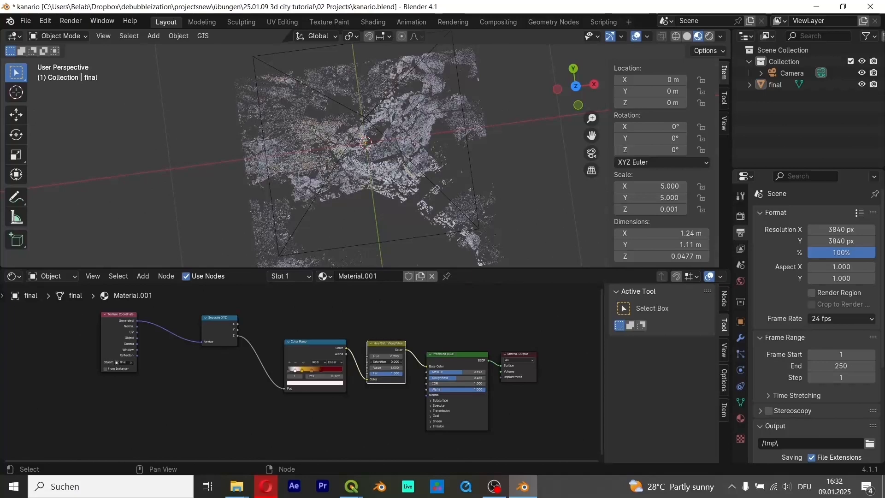
{"action": "left_click", "coordinate": [402, 363]}
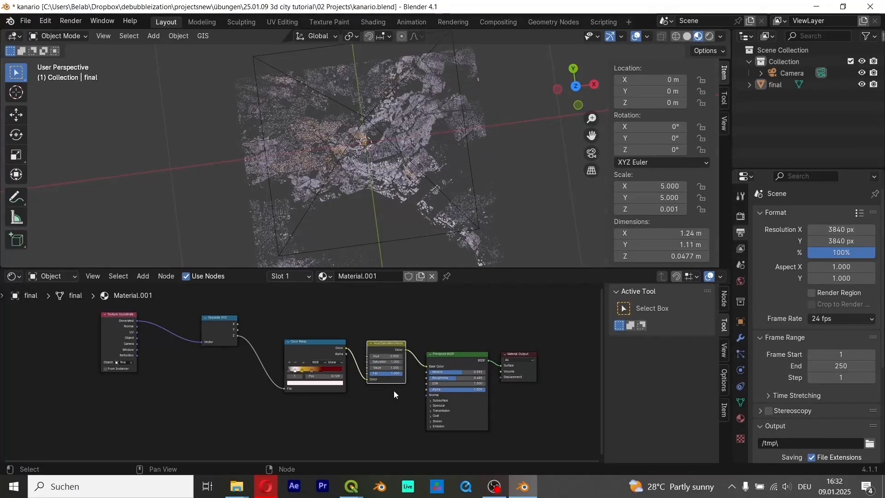
{"action": "left_click", "coordinate": [402, 362]}
- Move the Color Ramp's near-white stop to the far end of the gradient at position 1.000
{"action": "left_click", "coordinate": [288, 365]}
{"action": "left_click_drag", "start_coordinate": [293, 371], "coordinate": [346, 372]}
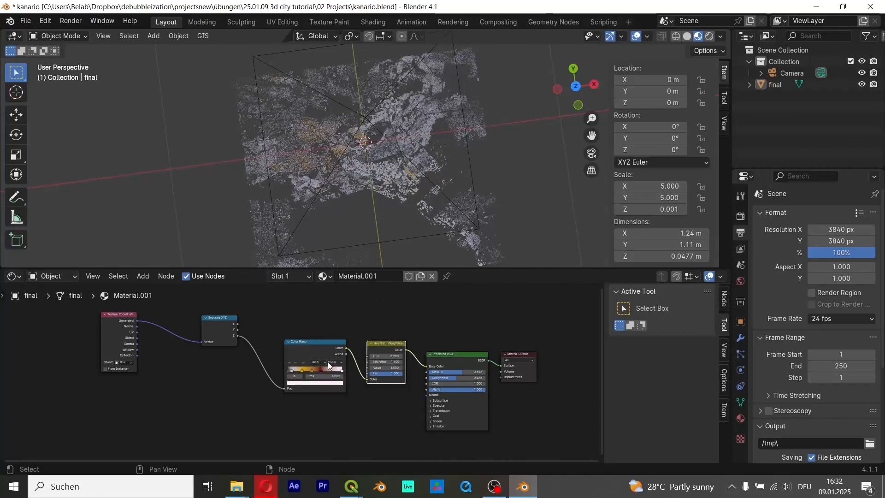
- Recolor the Color Ramp's end stop at position 1.000 to a bright, fully saturated red
{"action": "left_click", "coordinate": [291, 370]}
{"action": "scroll", "coordinate": [281, 387], "scroll_direction": "up", "scroll_amount": 5}
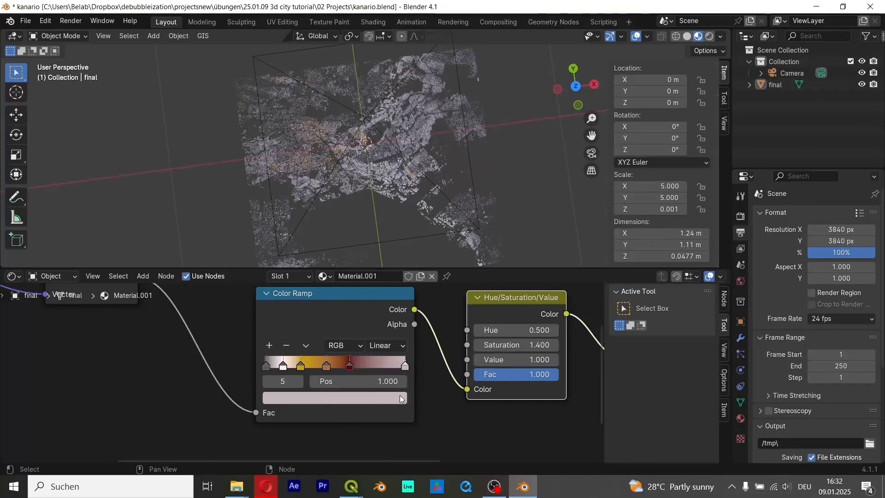
{"action": "left_click", "coordinate": [394, 397]}
{"action": "left_click_drag", "start_coordinate": [359, 296], "coordinate": [348, 296]}
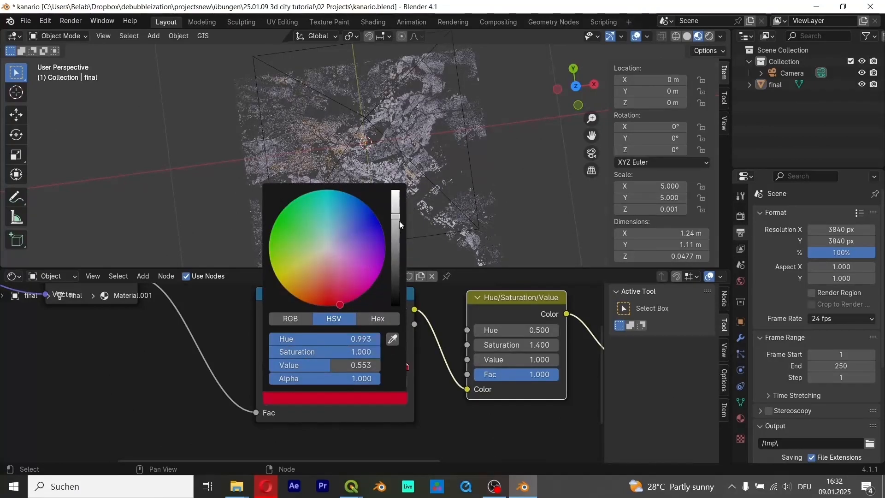
{"action": "left_click_drag", "start_coordinate": [400, 224], "coordinate": [396, 193]}
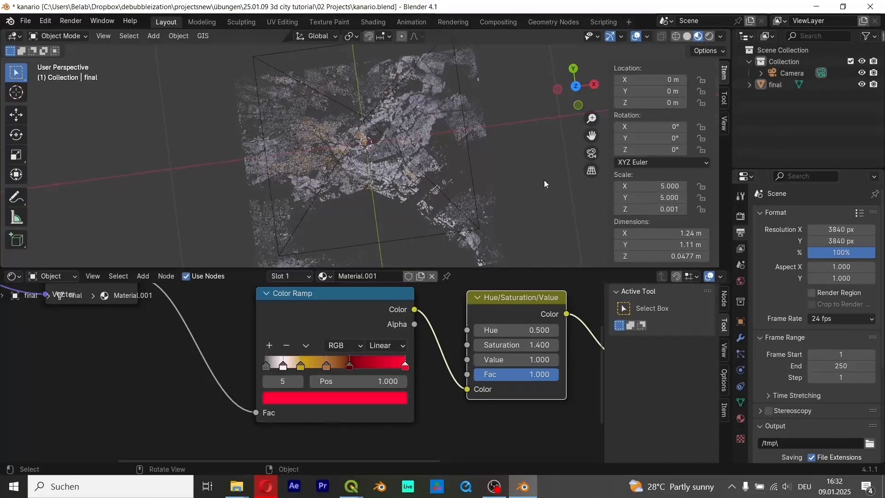
- Check the recolored city mesh up close and save the Blender file
{"action": "scroll", "coordinate": [474, 185], "scroll_direction": "down", "scroll_amount": 5}
{"action": "middle_click_drag", "start_coordinate": [477, 187], "coordinate": [459, 187]}
{"action": "scroll", "coordinate": [351, 113], "scroll_direction": "up", "scroll_amount": 10}
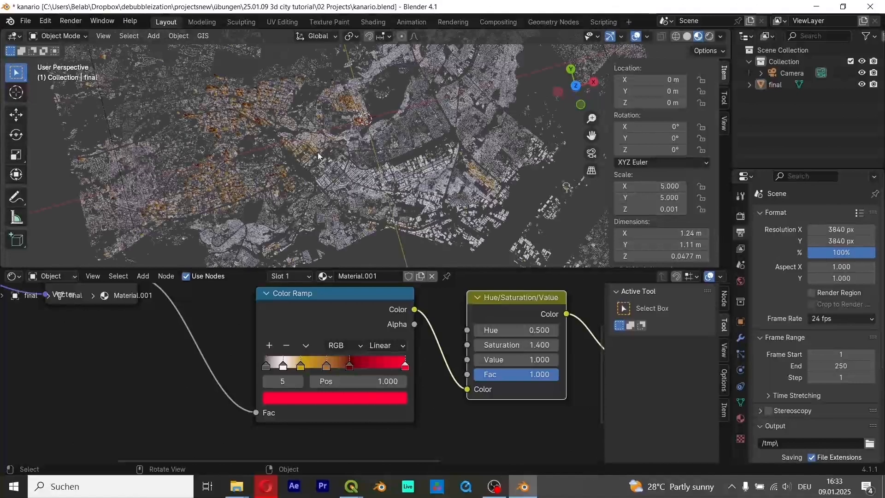
{"action": "scroll", "coordinate": [336, 165], "scroll_direction": "down", "scroll_amount": 5}
{"action": "key", "text": "ctrl+s"}
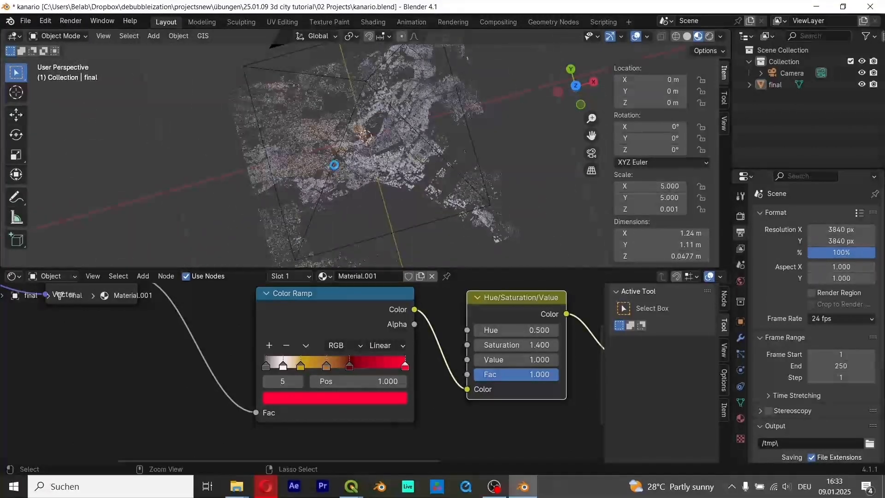
- Assign a Sky Texture to the World background color and switch the 3D view to rendered shading
{"action": "left_click", "coordinate": [740, 335]}
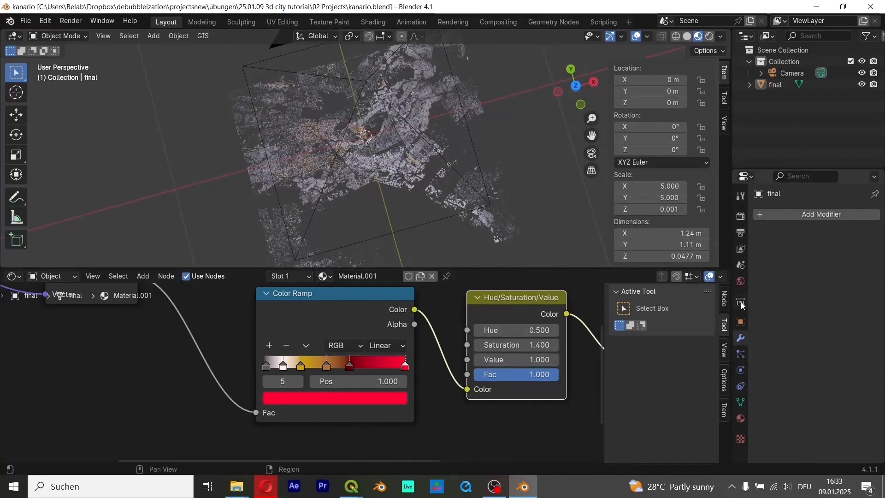
{"action": "left_click", "coordinate": [740, 282]}
{"action": "left_click", "coordinate": [806, 266]}
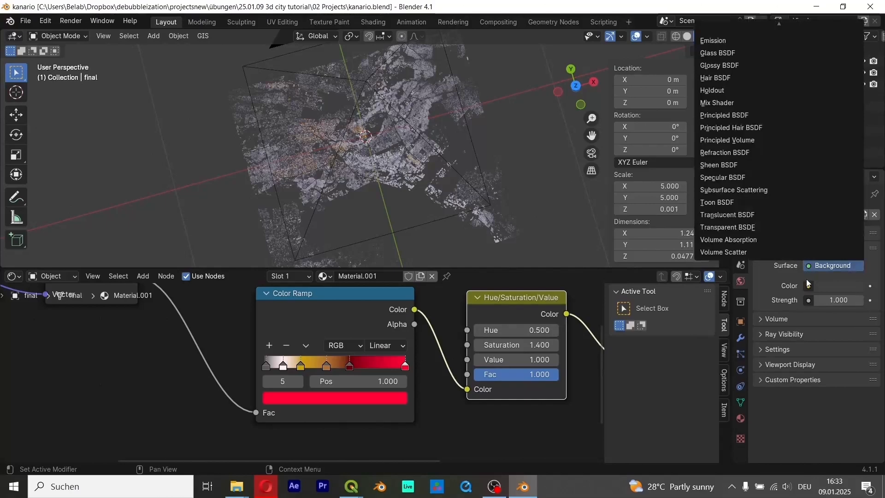
{"action": "left_click", "coordinate": [807, 281]}
{"action": "left_click", "coordinate": [808, 283]}
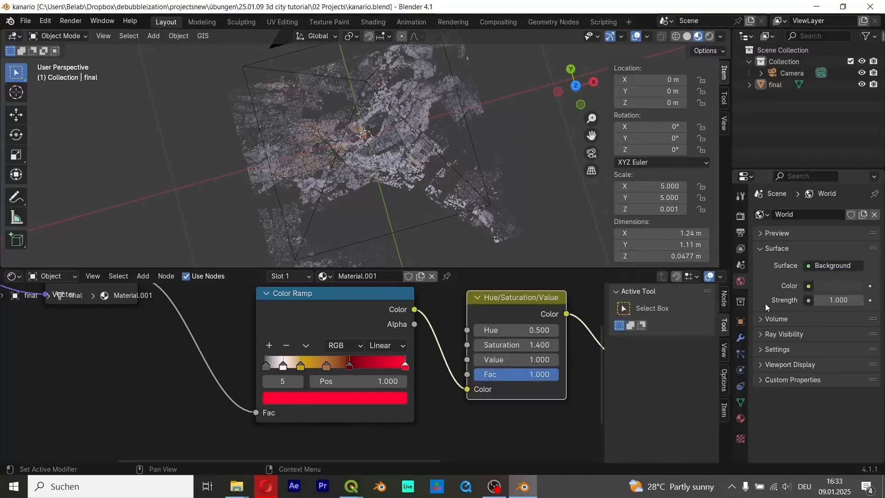
{"action": "left_click", "coordinate": [809, 286]}
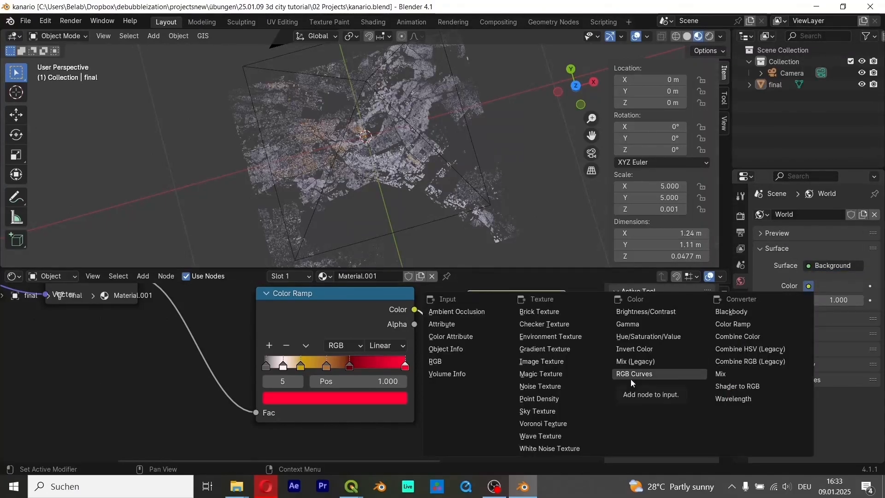
{"action": "left_click", "coordinate": [568, 411]}
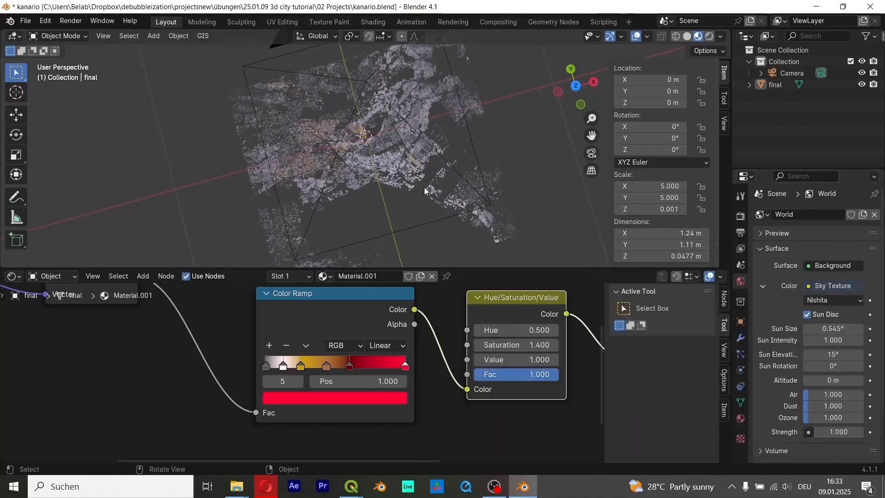
{"action": "middle_click_drag", "start_coordinate": [425, 191], "coordinate": [668, 58]}
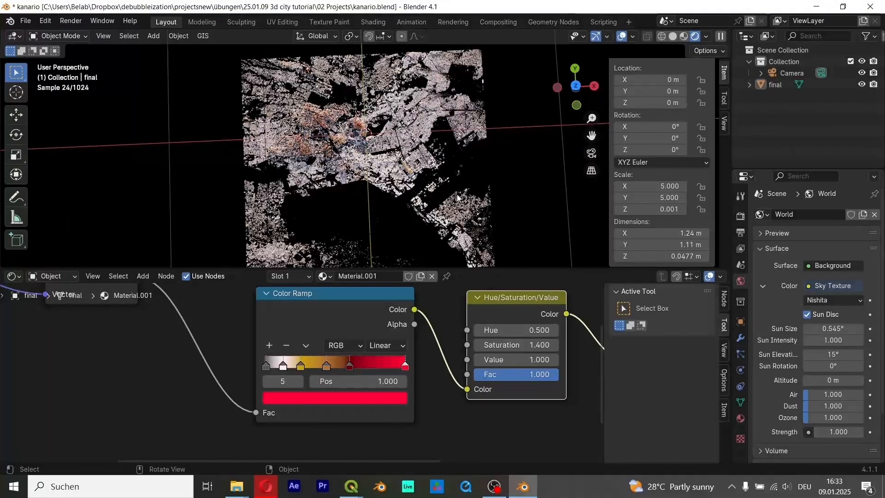
- Add a mesh plane beneath the city, scale it to about 0.934, and compare the view with the plane hidden and shown
{"action": "key", "text": "shift+a"}
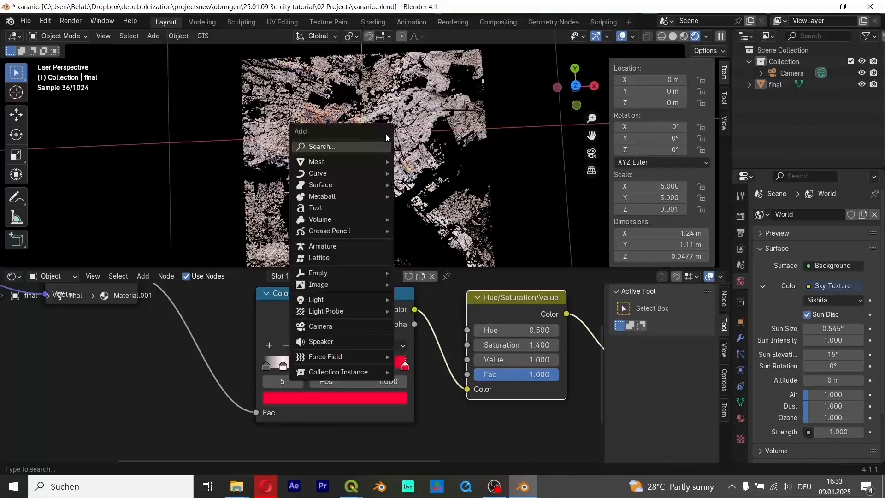
{"action": "mouse_move", "coordinate": [377, 159]}
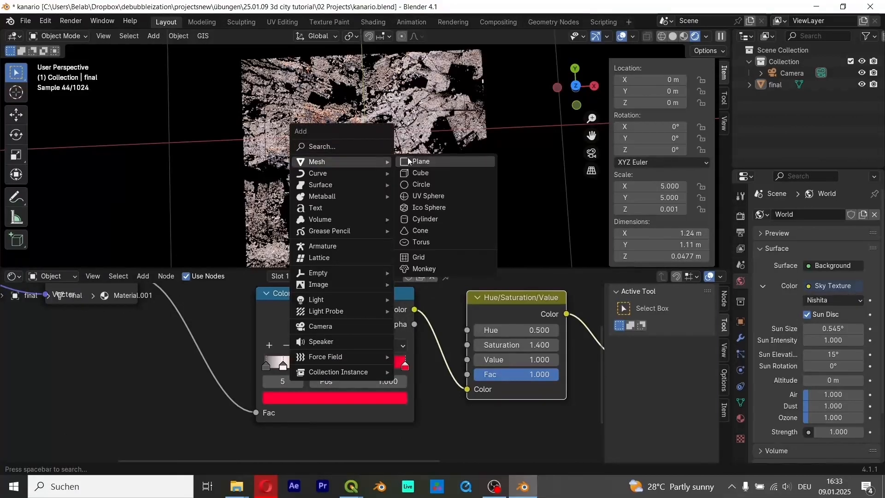
{"action": "left_click", "coordinate": [407, 160]}
{"action": "key", "text": "s"}
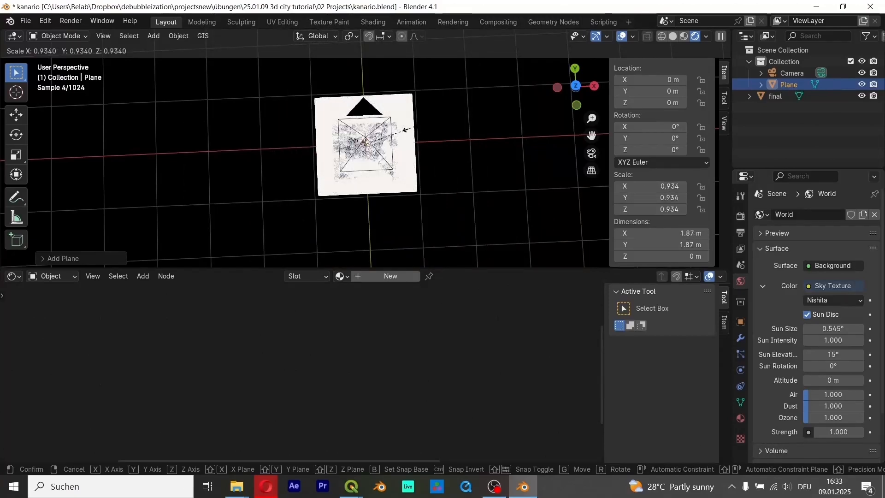
{"action": "left_click", "coordinate": [406, 130]}
{"action": "scroll", "coordinate": [385, 134], "scroll_direction": "up", "scroll_amount": 7}
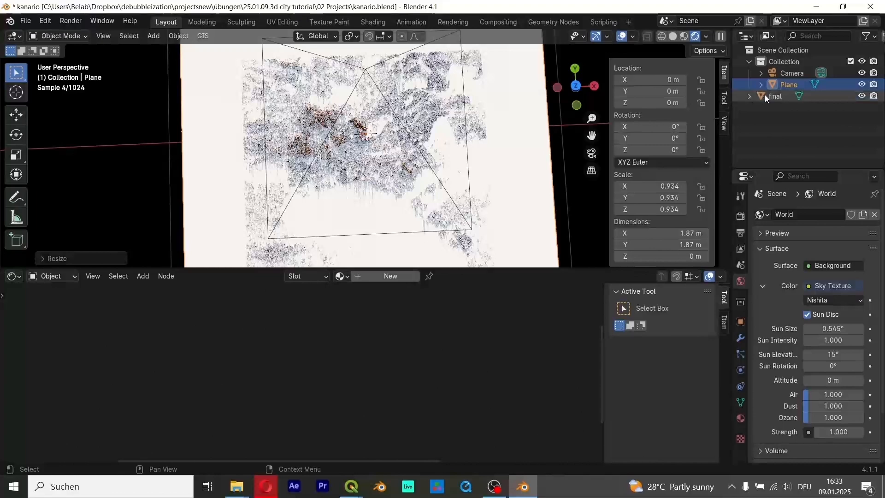
{"action": "left_click", "coordinate": [861, 85]}
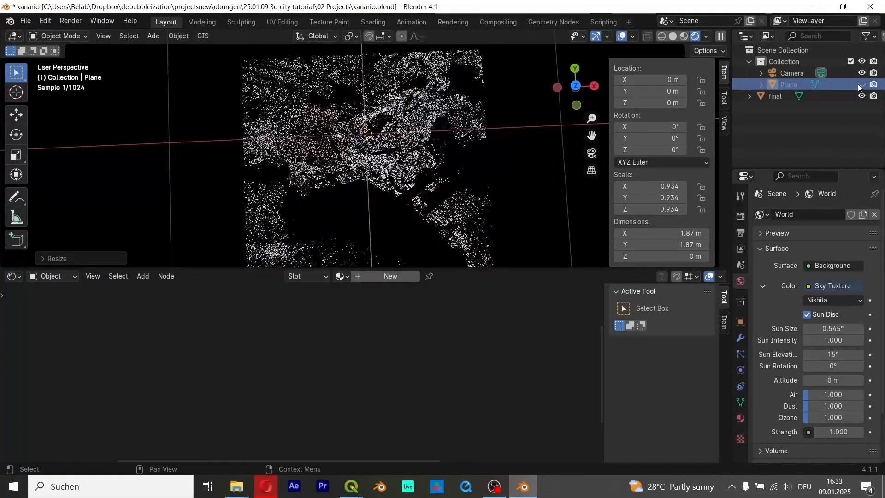
{"action": "left_click", "coordinate": [859, 84]}
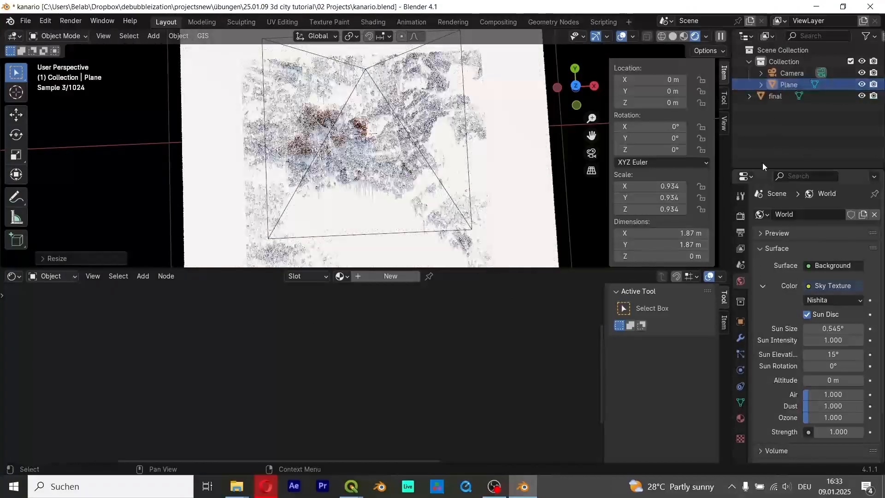
- Create a new material for the plane with a black Base Color and Metallic at about 0.775
{"action": "left_click", "coordinate": [390, 276]}
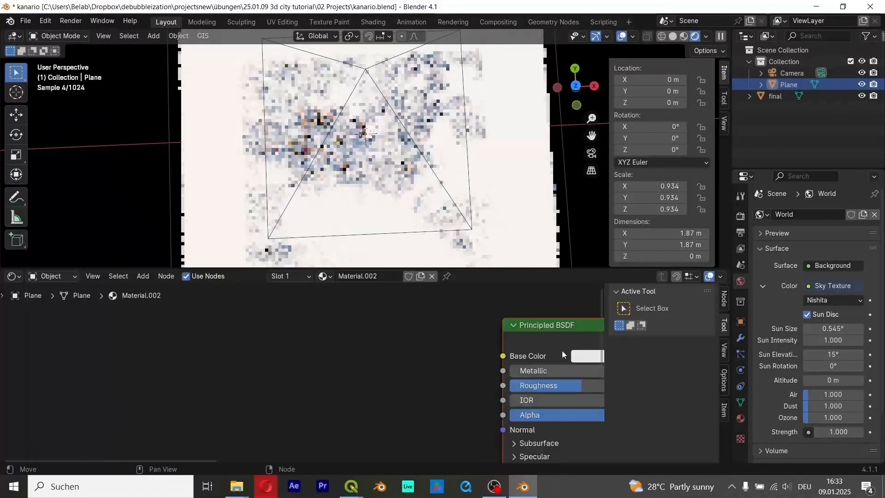
{"action": "left_click", "coordinate": [587, 356]}
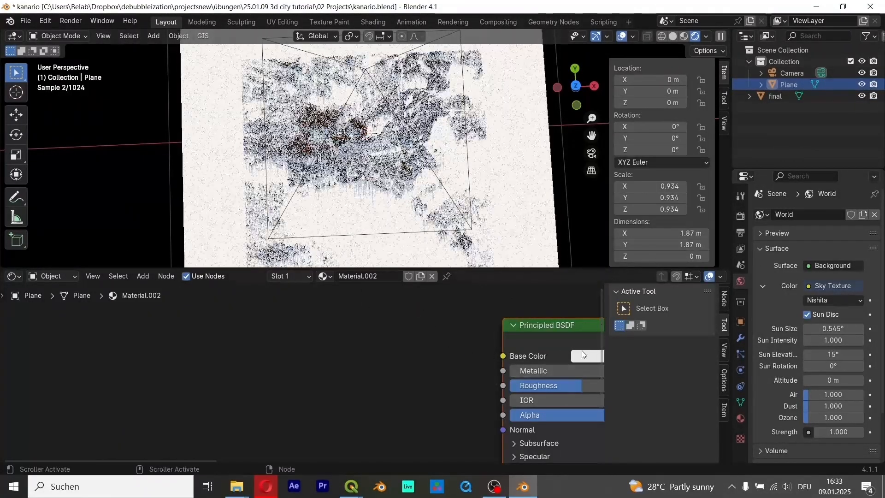
{"action": "left_click", "coordinate": [584, 355]}
{"action": "left_click_drag", "start_coordinate": [703, 244], "coordinate": [704, 266]}
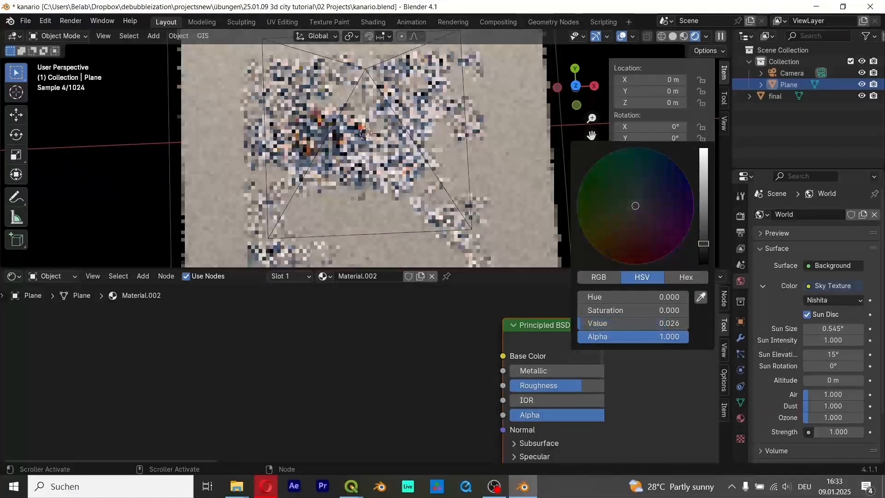
{"action": "middle_click_drag", "start_coordinate": [382, 370], "coordinate": [185, 362]}
{"action": "left_click_drag", "start_coordinate": [351, 364], "coordinate": [463, 364]}
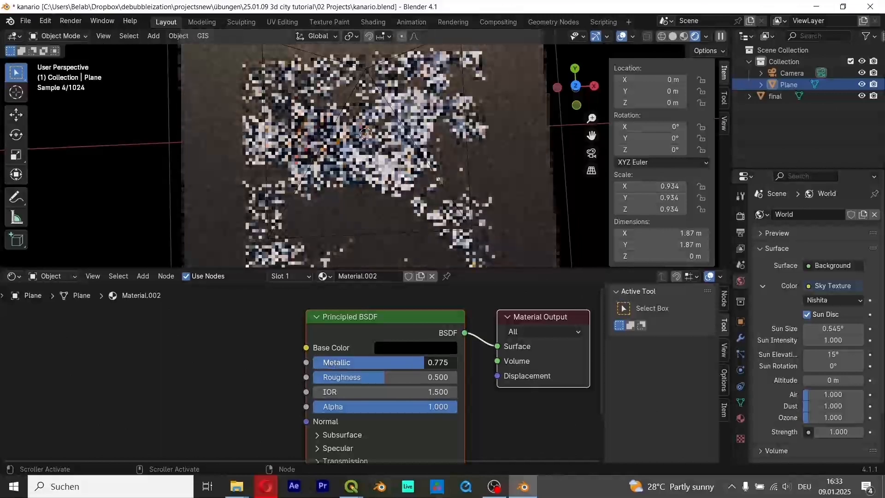
{"action": "left_click", "coordinate": [825, 133]}
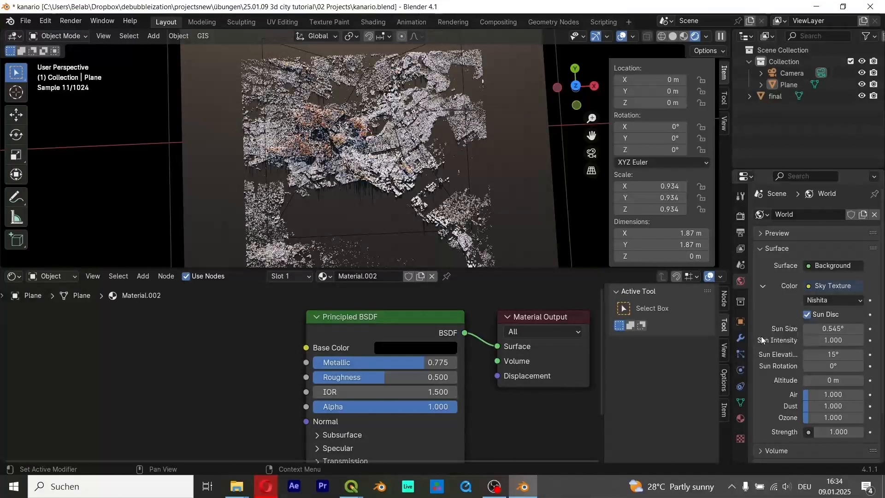
- Set the Sky Texture's Sun Size to 5° and Sun Rotation to about 90.3°, and enlarge the 3D viewport
{"action": "left_click", "coordinate": [839, 330]}
{"action": "type", "text": "5"}
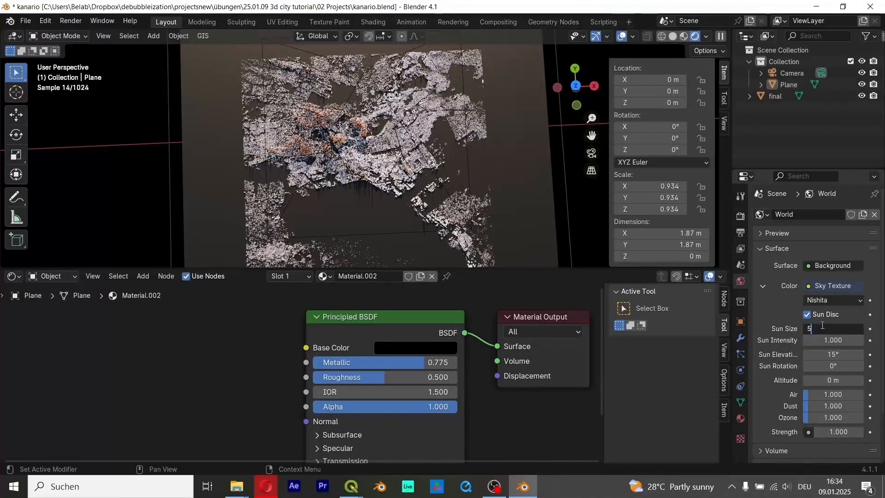
{"action": "key", "text": "Return"}
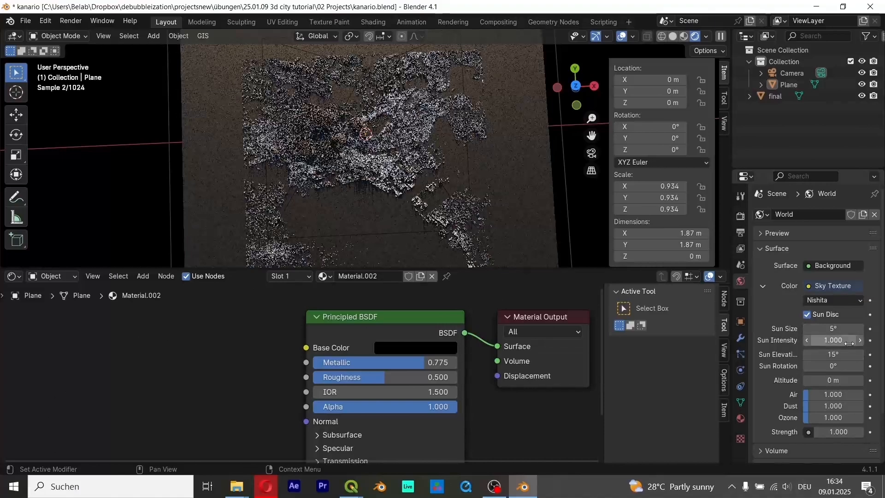
{"action": "left_click_drag", "start_coordinate": [823, 371], "coordinate": [862, 371]}
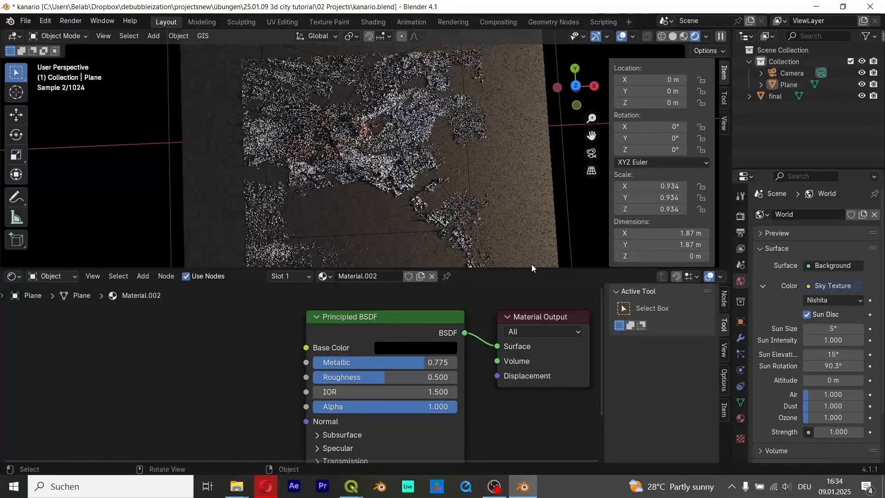
{"action": "left_click_drag", "start_coordinate": [532, 268], "coordinate": [531, 362]}
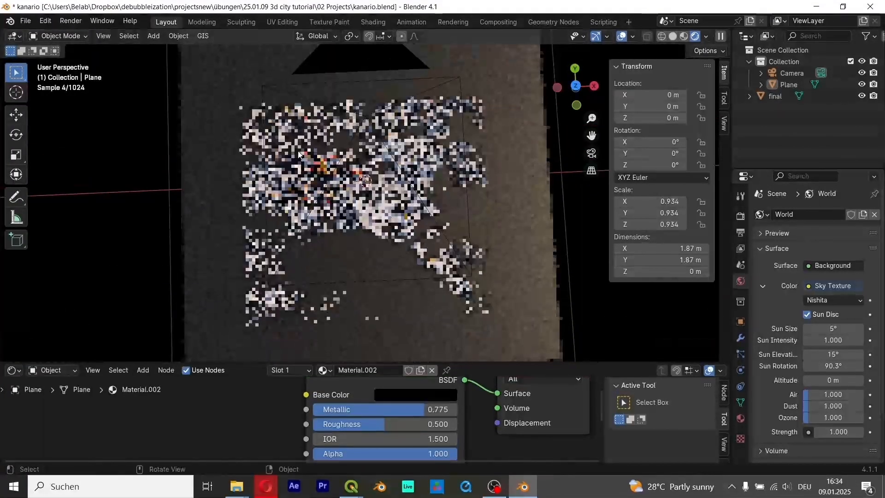
{"action": "scroll", "coordinate": [330, 131], "scroll_direction": "up", "scroll_amount": 5}
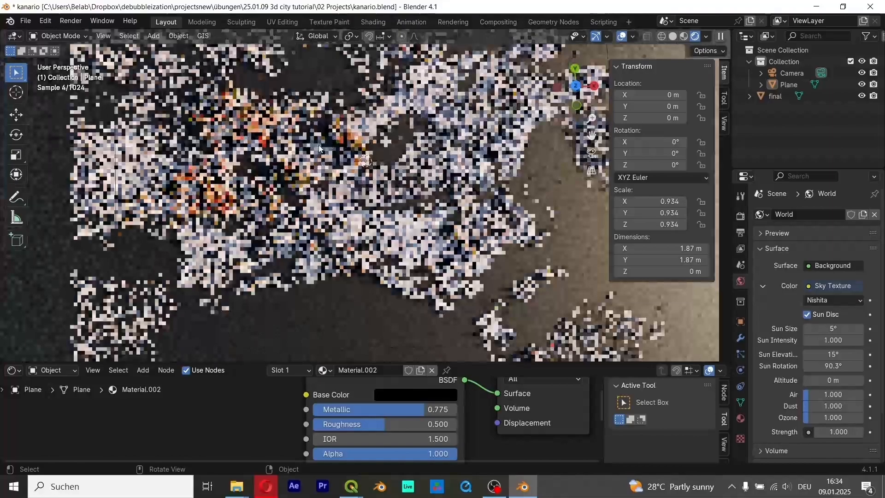
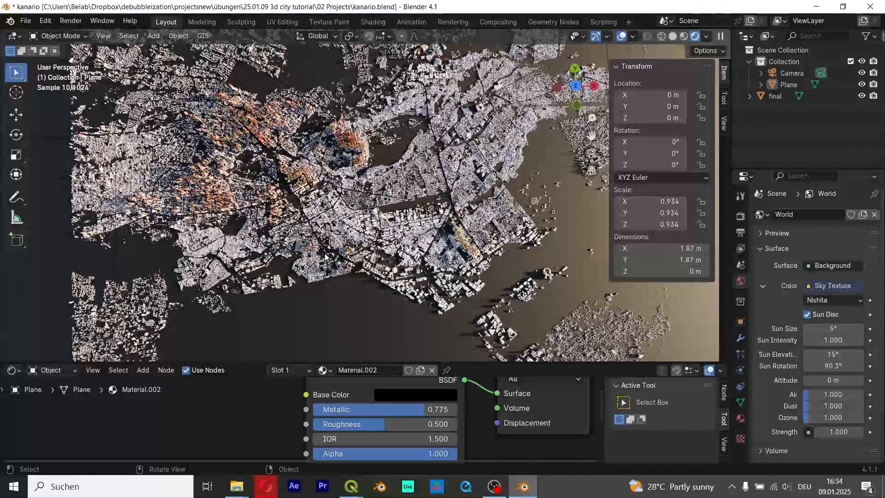
- Switch to the QGIS layout and export it as a PNG image named streets in the 03 Pre Final folder
{"action": "mouse_move", "coordinate": [351, 486]}
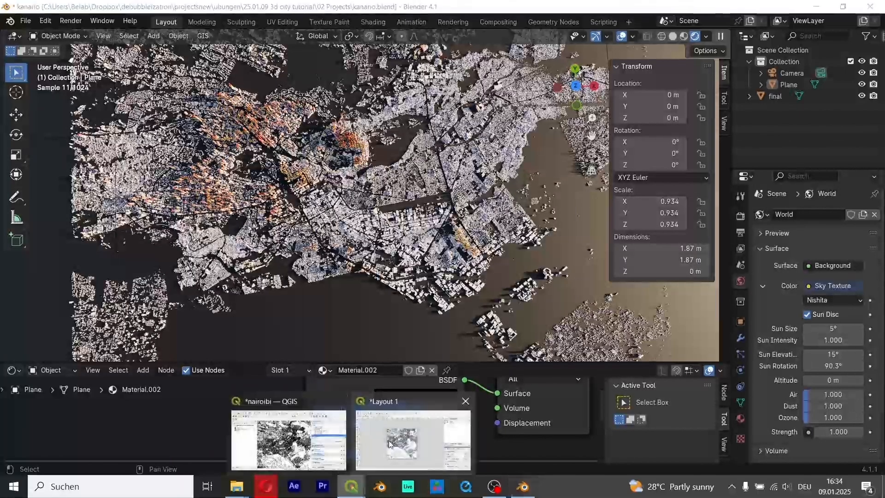
{"action": "left_click", "coordinate": [389, 441]}
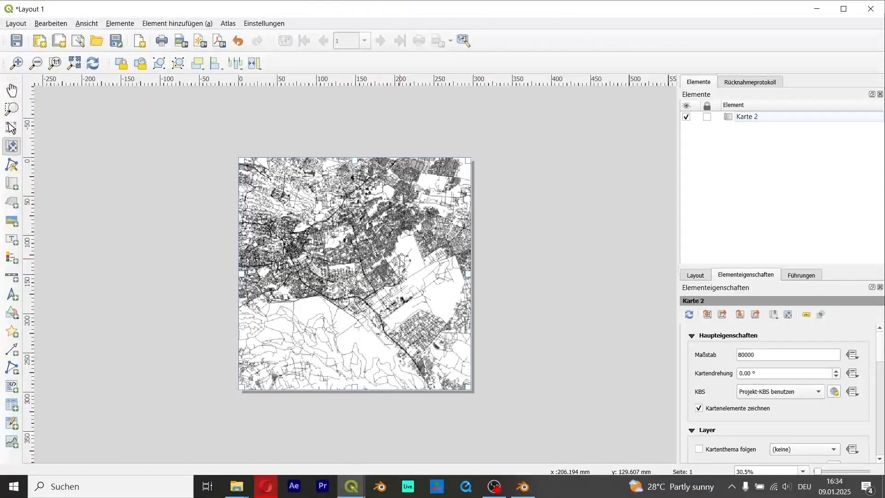
{"action": "left_click", "coordinate": [16, 24]}
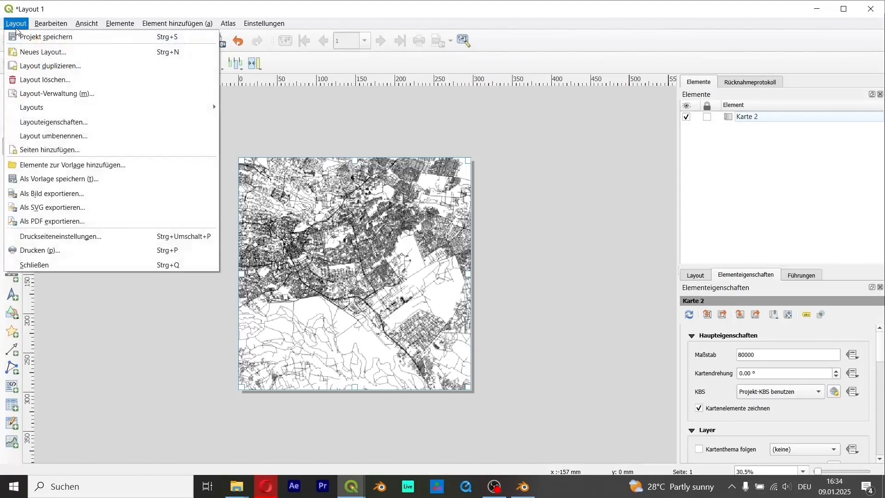
{"action": "left_click", "coordinate": [88, 196]}
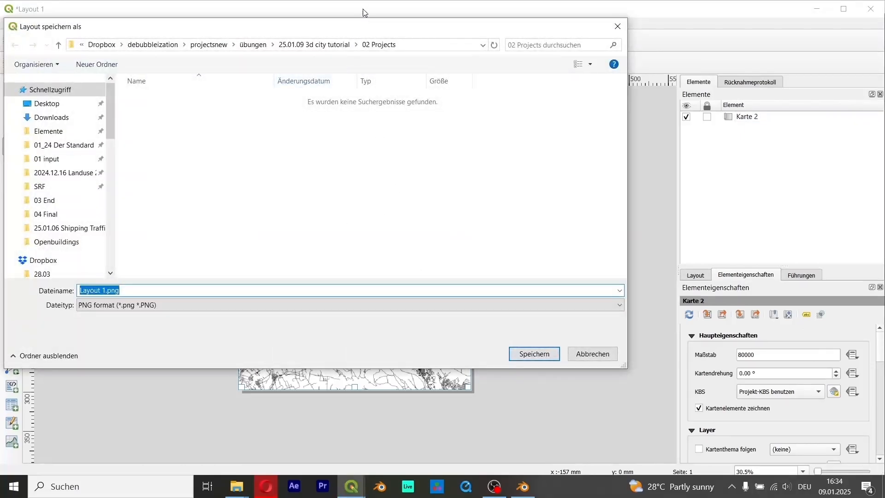
{"action": "left_click_drag", "start_coordinate": [365, 28], "coordinate": [401, 84]}
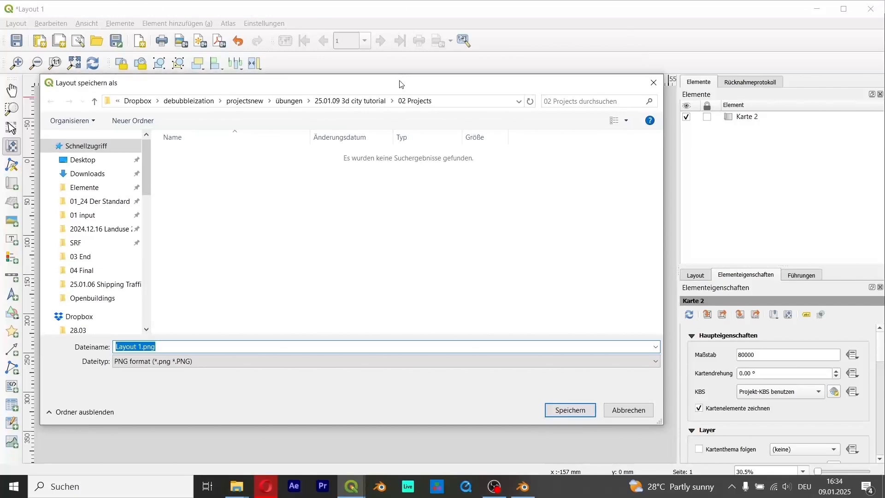
{"action": "left_click", "coordinate": [342, 102]}
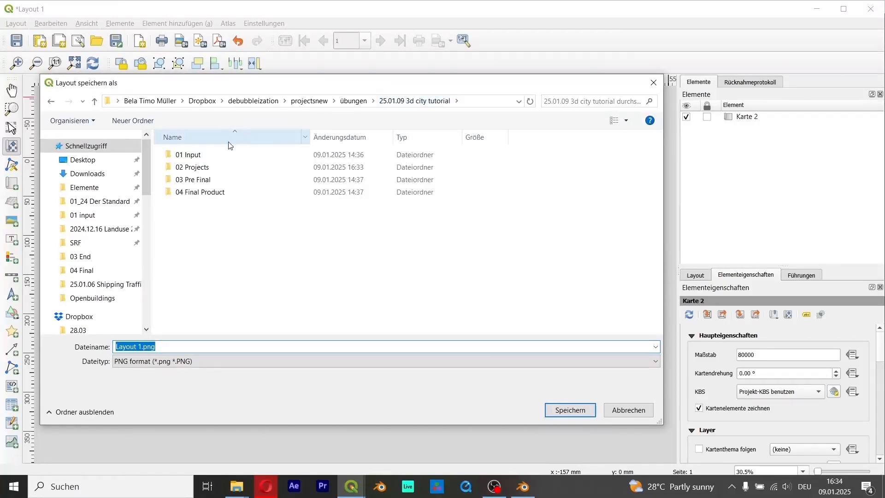
{"action": "double_click", "coordinate": [221, 180]}
{"action": "left_click", "coordinate": [196, 351]}
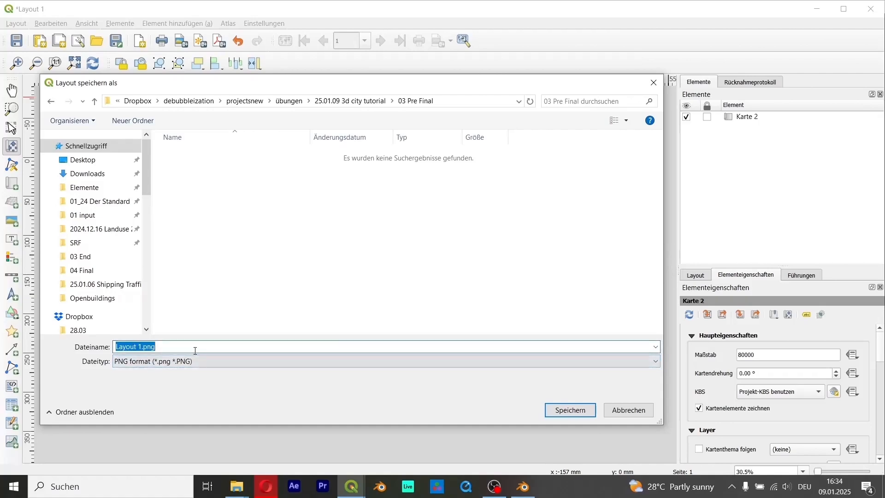
{"action": "type", "text": "streets"}
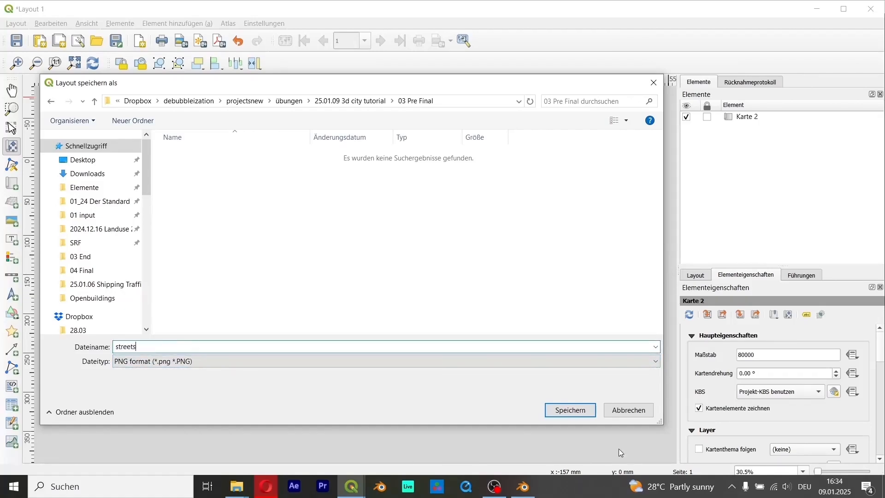
{"action": "left_click", "coordinate": [572, 409]}
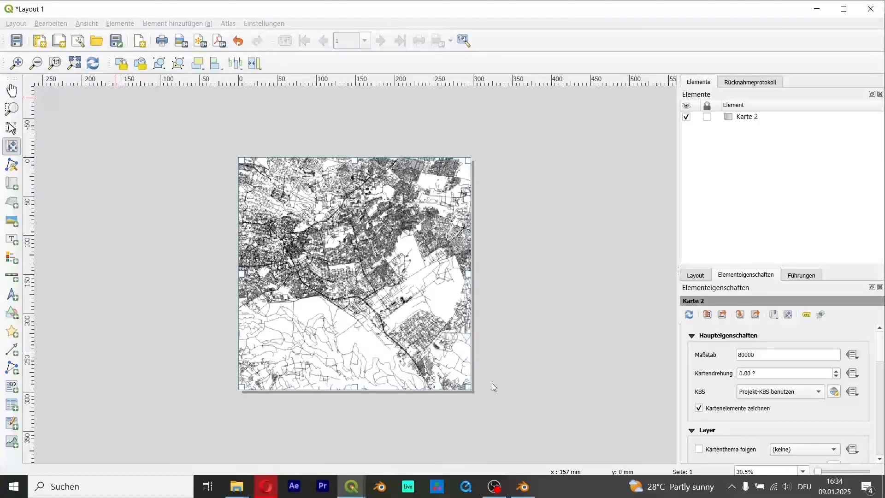
- Confirm the layout's image export options at 100 dpi and 1169 by 1169 px with anti-aliasing
{"action": "left_click", "coordinate": [494, 487]}
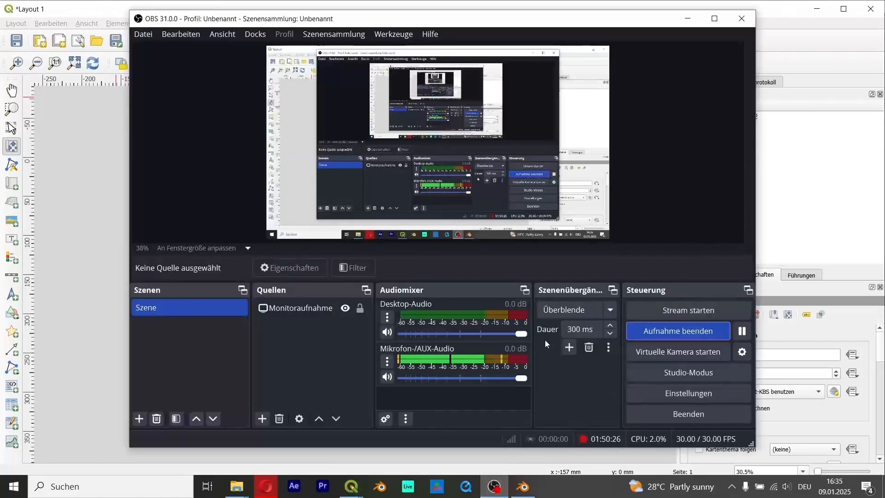
{"action": "left_click", "coordinate": [525, 485]}
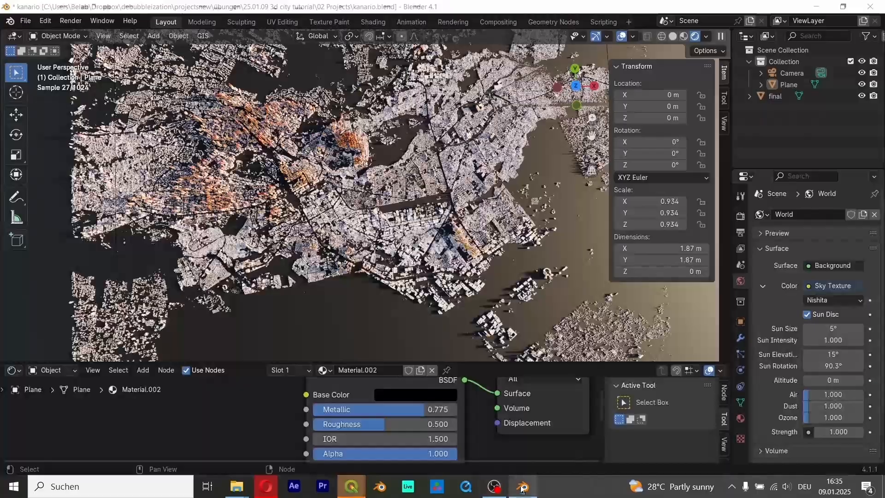
{"action": "mouse_move", "coordinate": [352, 487]}
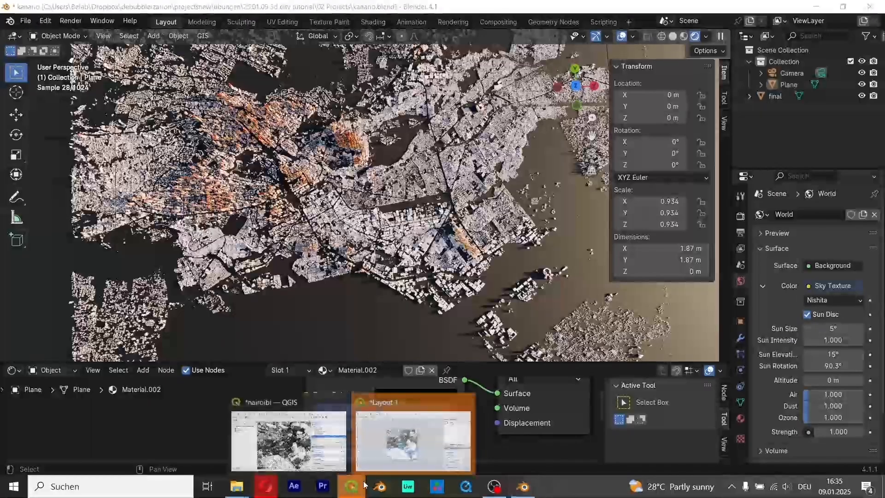
{"action": "left_click", "coordinate": [408, 438]}
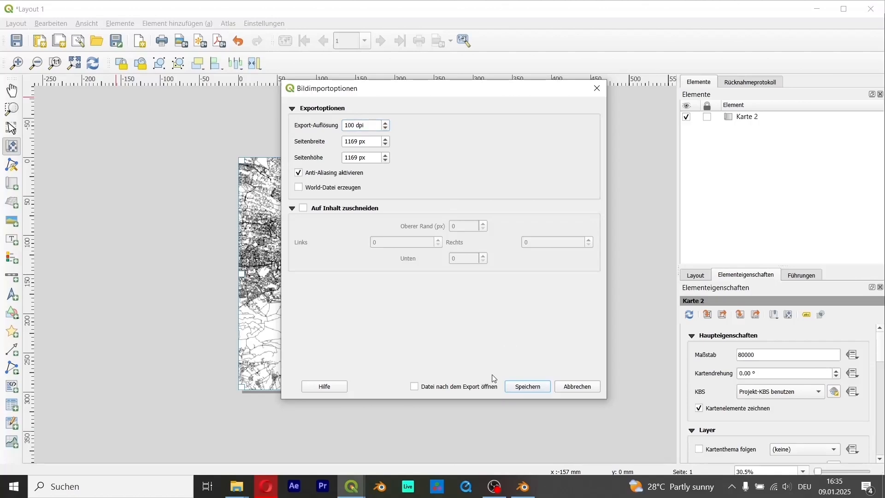
{"action": "left_click", "coordinate": [527, 387]}
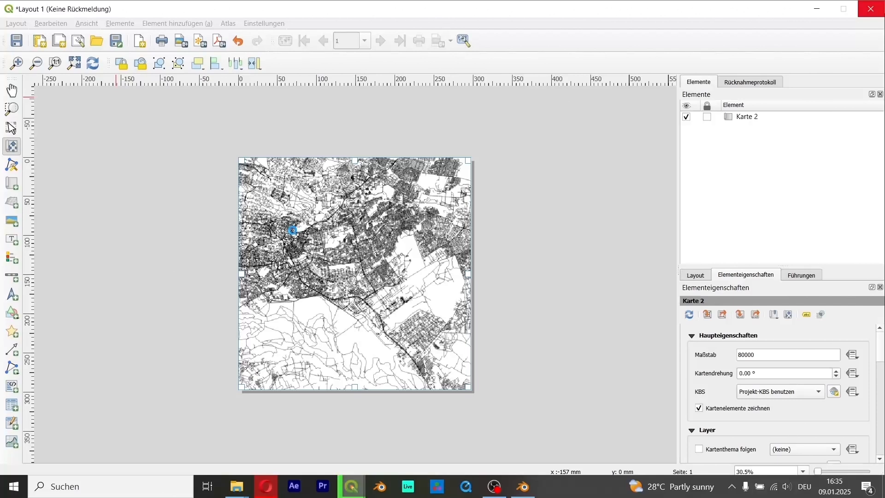
- Switch to Blender and look up the Image Texture option for the Base Color of the ground plane's material
{"action": "left_click", "coordinate": [523, 490]}
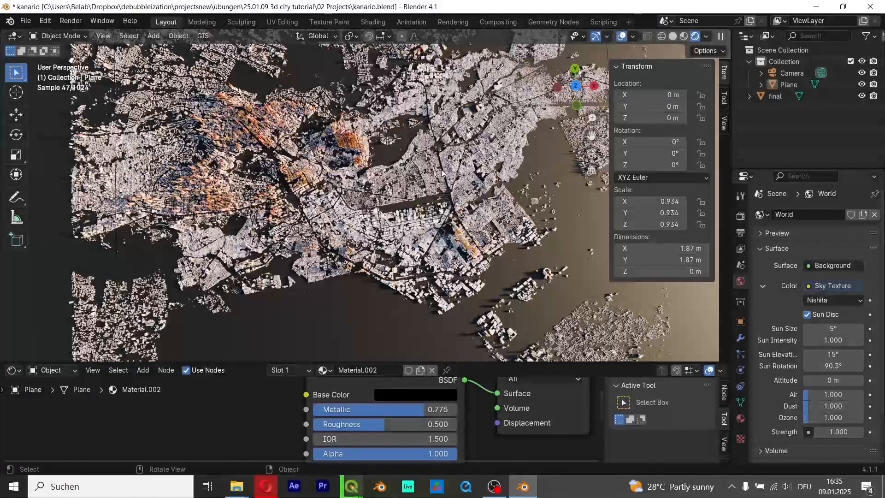
{"action": "scroll", "coordinate": [438, 179], "scroll_direction": "up", "scroll_amount": 3}
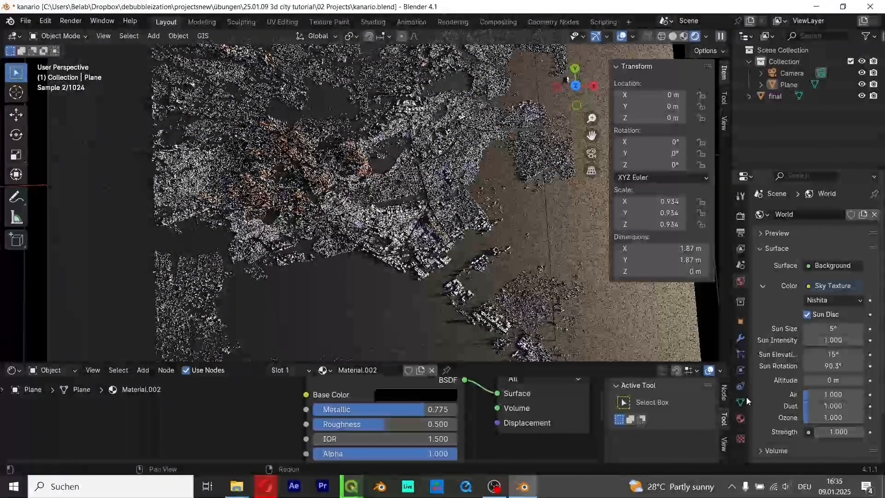
{"action": "left_click", "coordinate": [791, 86]}
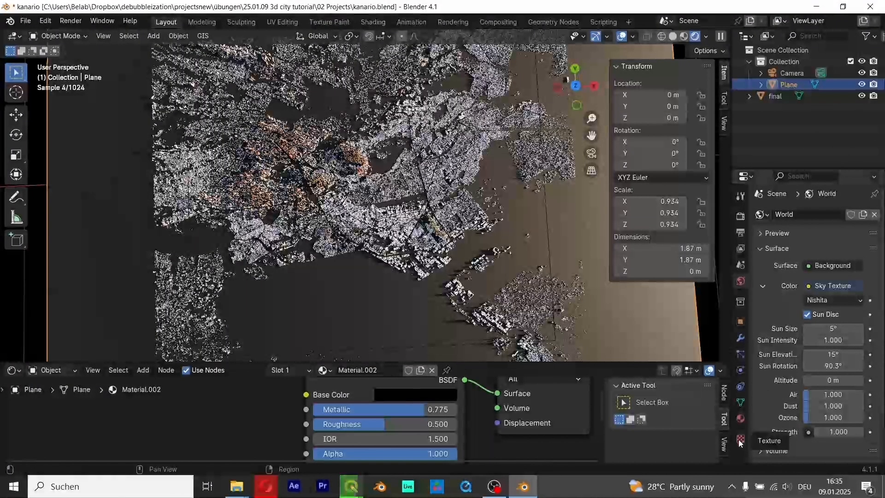
{"action": "left_click", "coordinate": [741, 418]}
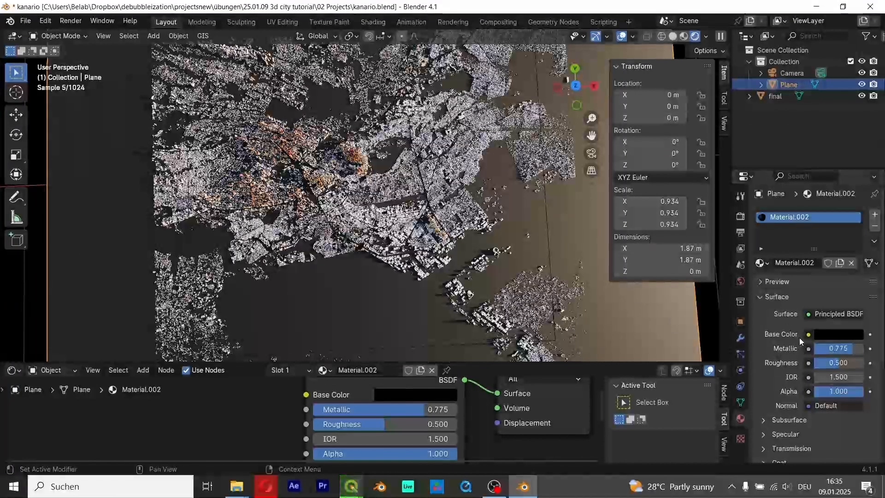
{"action": "left_click", "coordinate": [809, 334]}
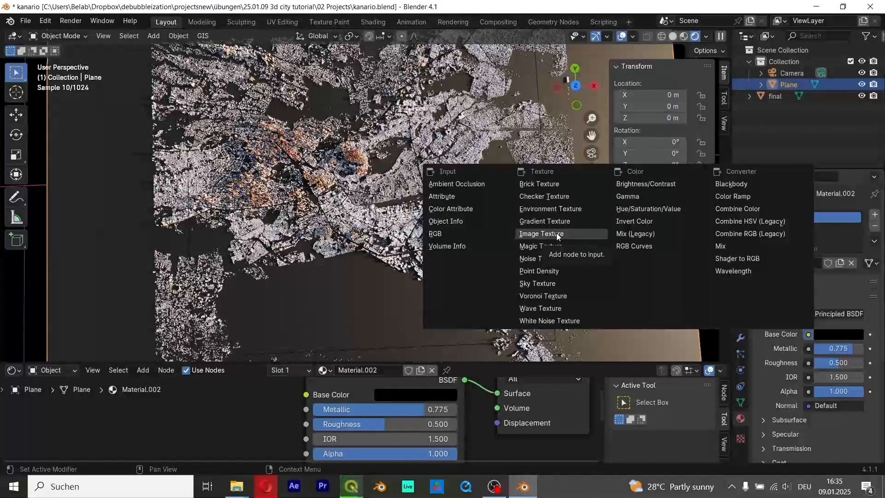
{"action": "scroll", "coordinate": [299, 235], "scroll_direction": "down", "scroll_amount": 3}
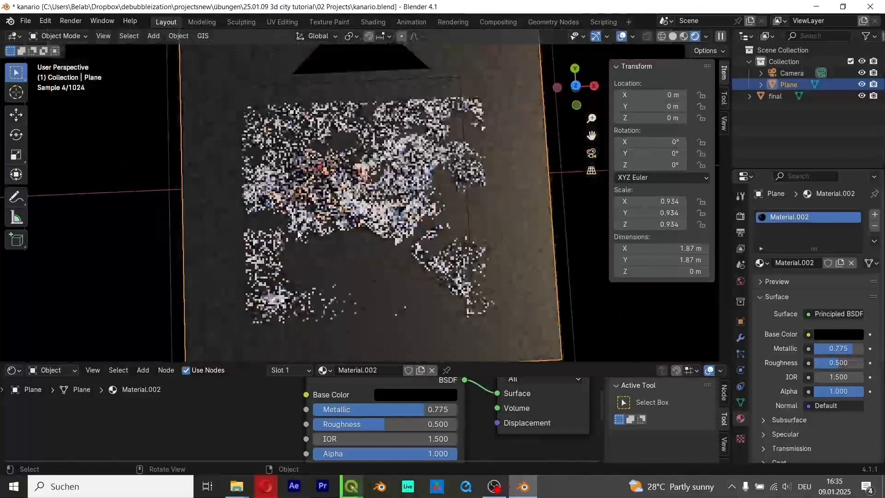
{"action": "scroll", "coordinate": [298, 234], "scroll_direction": "down", "scroll_amount": 2}
{"action": "scroll", "coordinate": [361, 179], "scroll_direction": "up", "scroll_amount": 3}
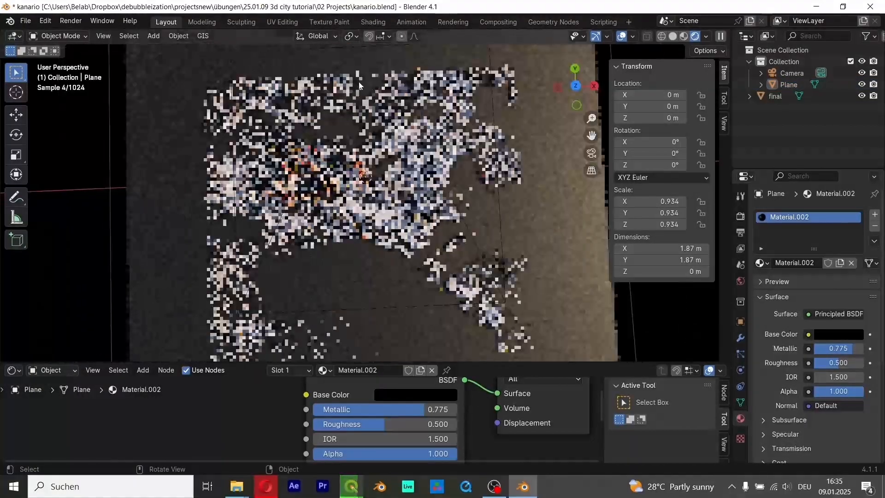
{"action": "scroll", "coordinate": [349, 190], "scroll_direction": "up", "scroll_amount": 4}
{"action": "scroll", "coordinate": [352, 191], "scroll_direction": "down", "scroll_amount": 2}
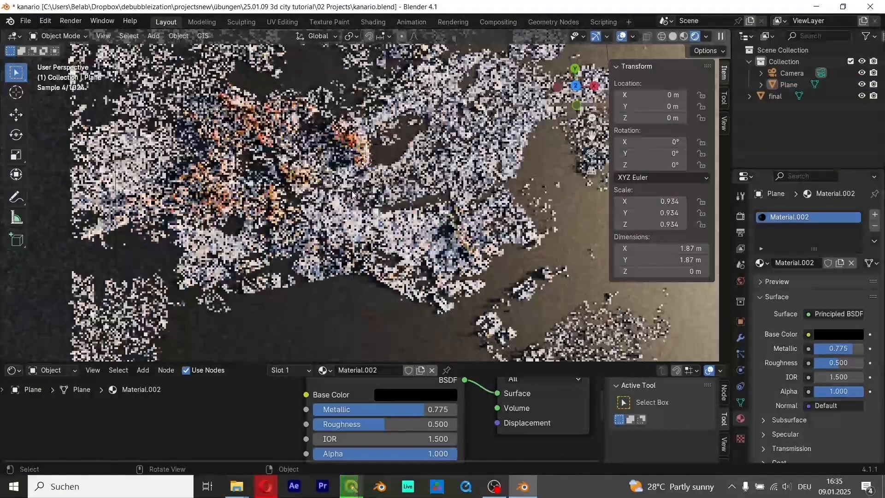
- Switch to the browser and examine the Dar es Salaam building height maps in the Instagram post
{"action": "left_click", "coordinate": [261, 486]}
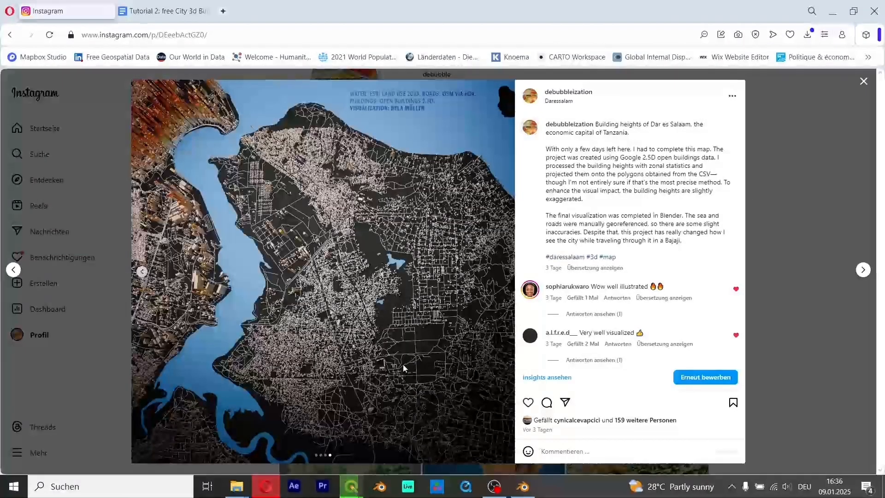
{"action": "left_click", "coordinate": [145, 272]}
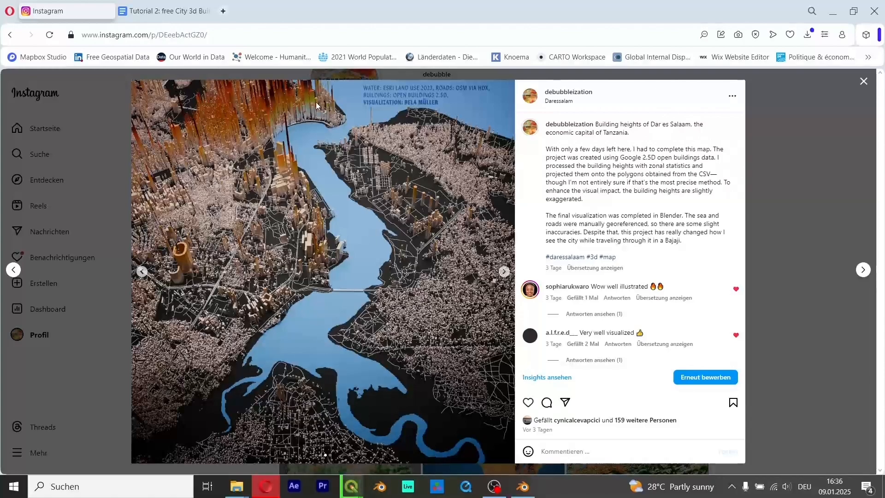
{"action": "left_click", "coordinate": [143, 272]}
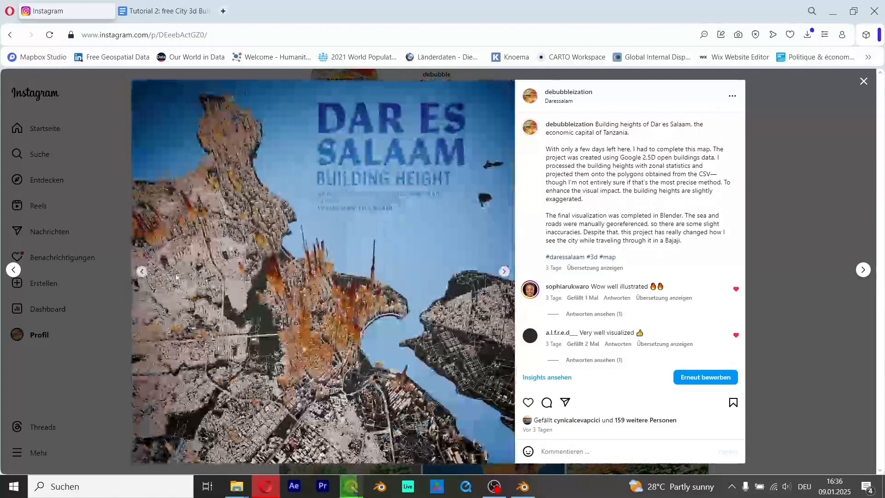
{"action": "left_click", "coordinate": [504, 276]}
{"action": "left_click", "coordinate": [504, 276]}
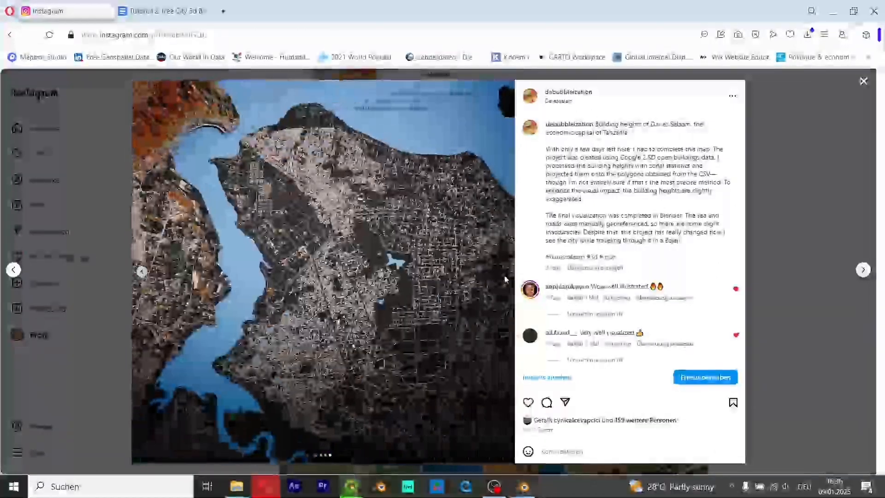
- Return to Blender and save the kanario.blend project
{"action": "left_click", "coordinate": [522, 486]}
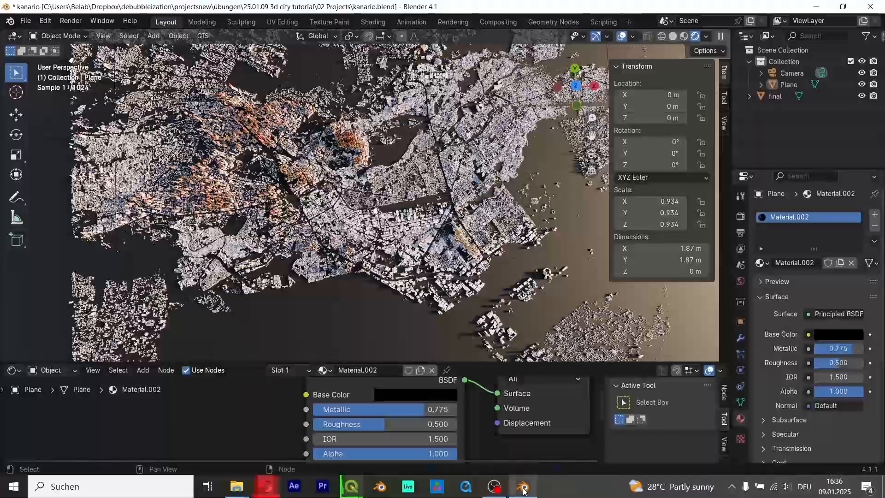
{"action": "scroll", "coordinate": [335, 175], "scroll_direction": "down", "scroll_amount": 3}
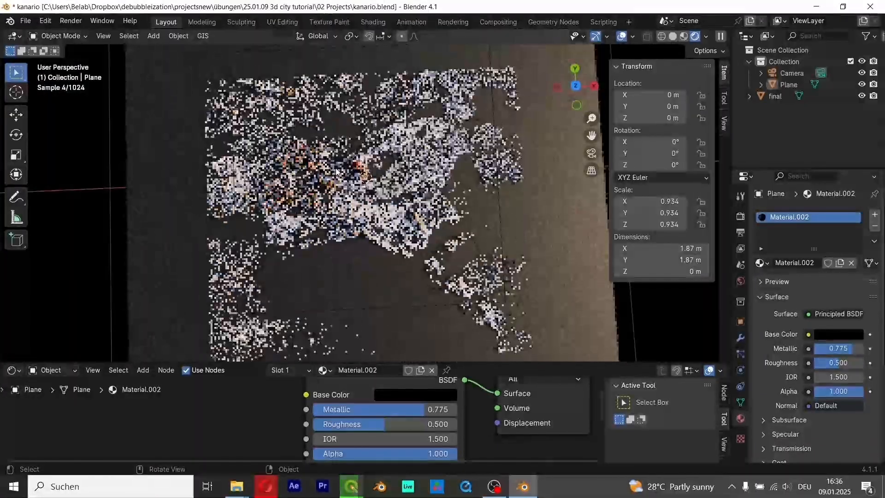
{"action": "key", "text": "ctrl+s"}
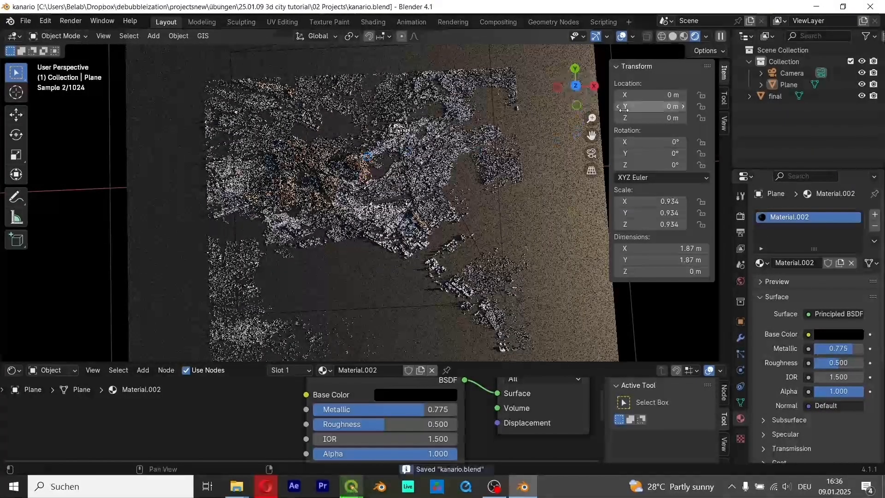
- Select the camera, look through it, and set its location to Y -0.08 m and Z 1.17 m
{"action": "left_click", "coordinate": [798, 75]}
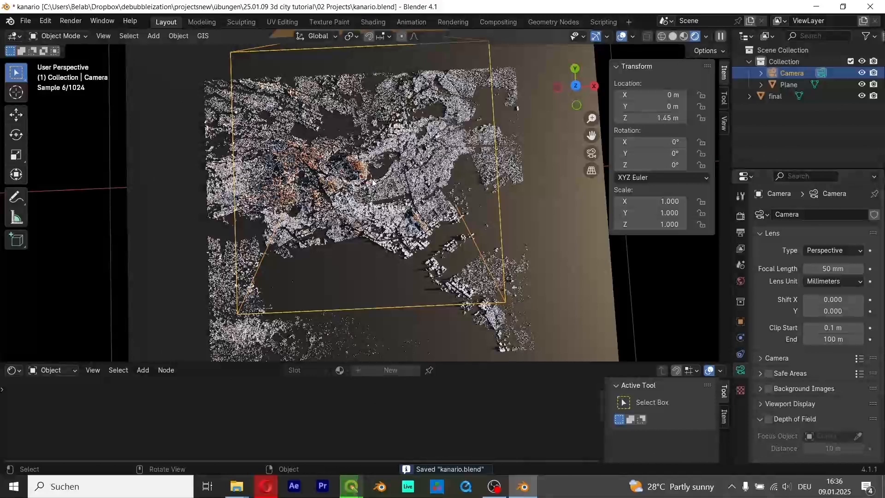
{"action": "key", "text": "KP_0"}
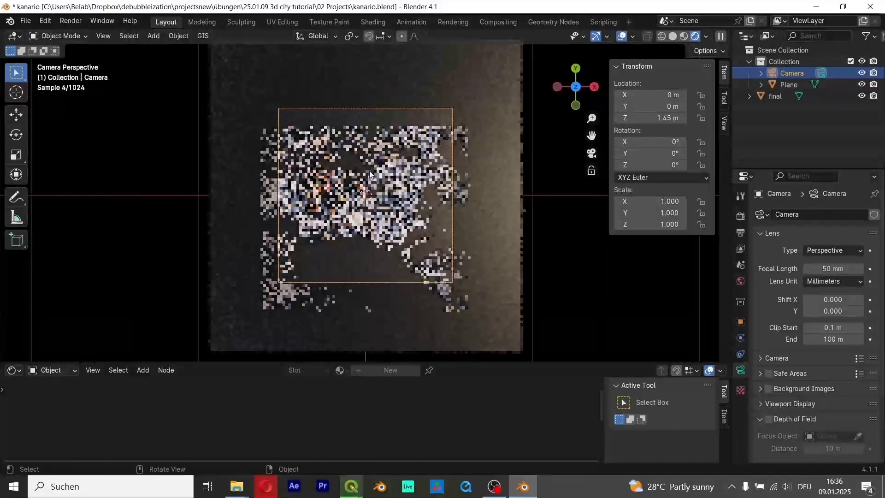
{"action": "scroll", "coordinate": [370, 171], "scroll_direction": "up", "scroll_amount": 3}
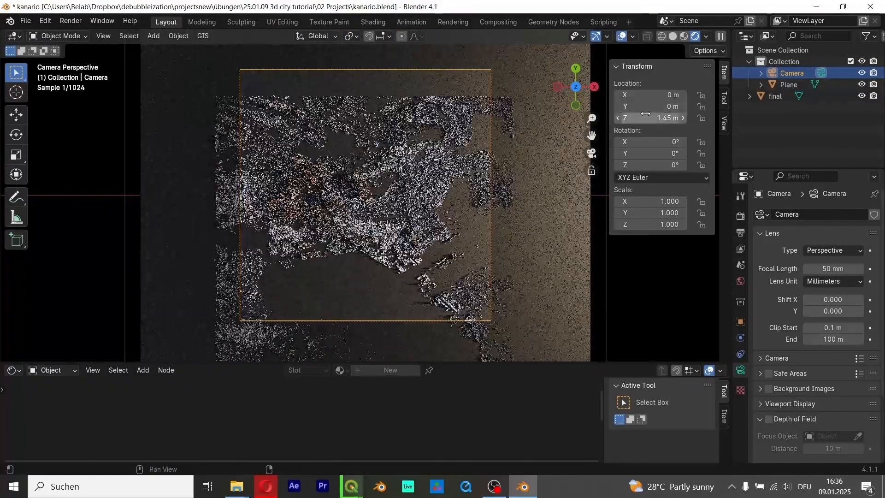
{"action": "mouse_move", "coordinate": [646, 106]}
{"action": "left_mouse_down"}
{"action": "mouse_move", "coordinate": [629, 106]}
{"action": "mouse_move", "coordinate": [636, 118]}
{"action": "mouse_move", "coordinate": [609, 118]}
{"action": "mouse_move", "coordinate": [656, 106]}
{"action": "mouse_move", "coordinate": [645, 107]}
{"action": "left_mouse_up"}
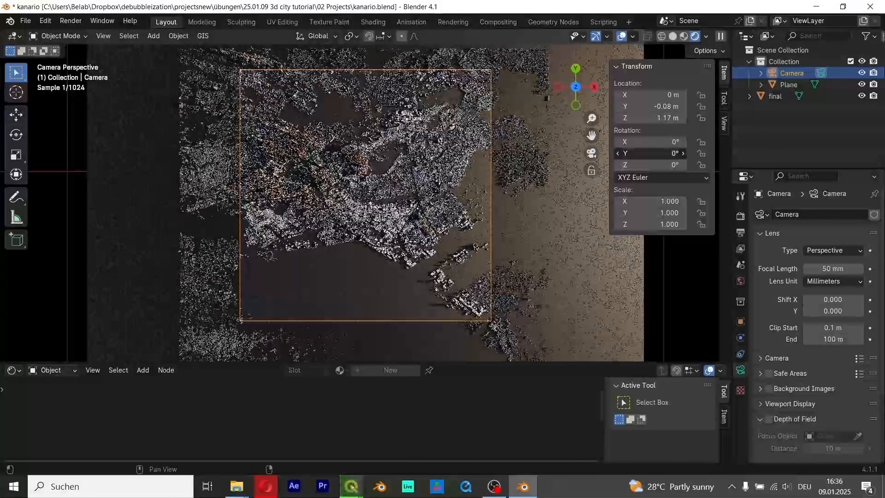
- Tilt the camera by setting its X rotation to 11°
{"action": "left_click", "coordinate": [656, 153]}
{"action": "key", "text": "Return"}
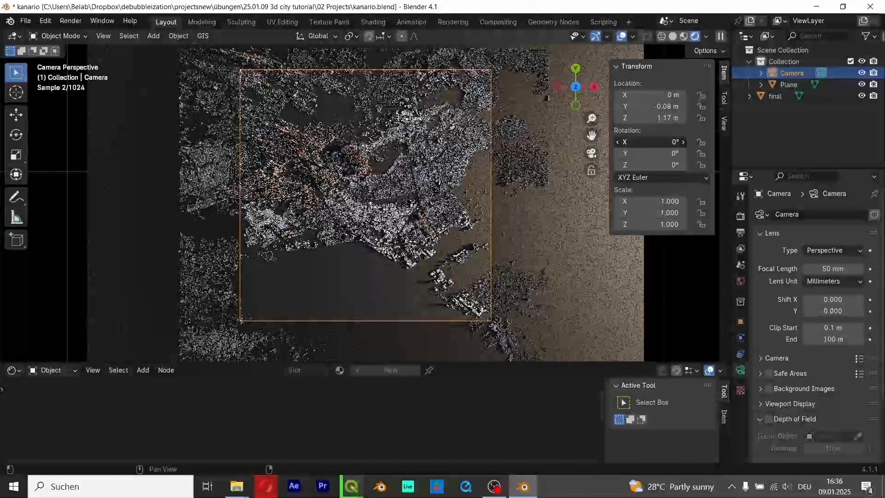
{"action": "left_click_drag", "start_coordinate": [655, 141], "coordinate": [666, 141]}
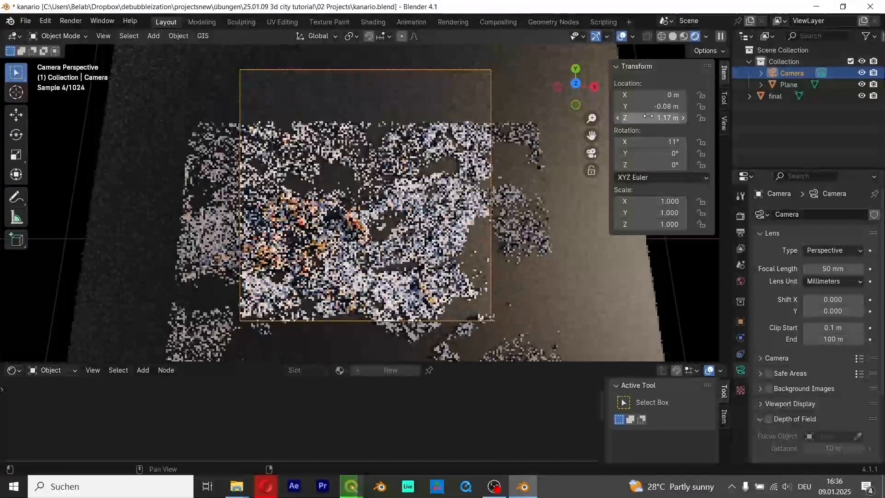
- Reframe the camera to location X -0.05 m, Y -0.4 m, Z 1.13 m with a Z rotation of 6°
{"action": "left_click_drag", "start_coordinate": [659, 106], "coordinate": [636, 106]}
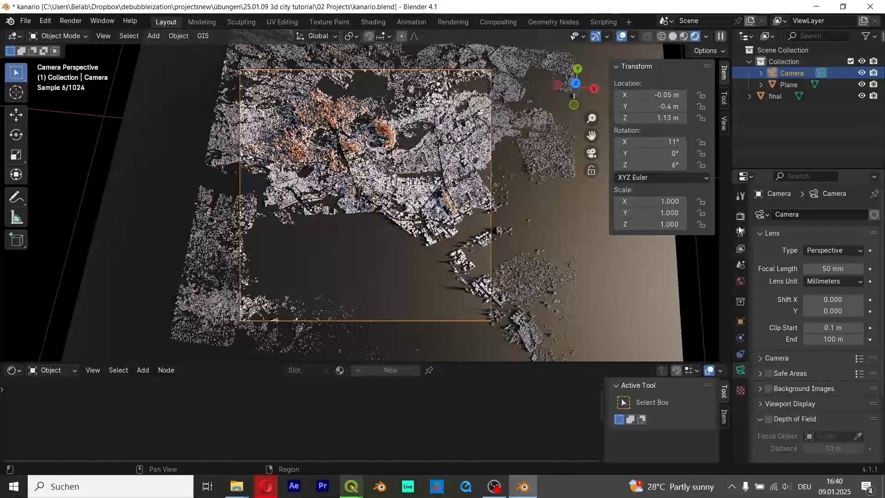
- Set the Cycles maximum render samples to 70 and deselect the camera
{"action": "left_click", "coordinate": [741, 216]}
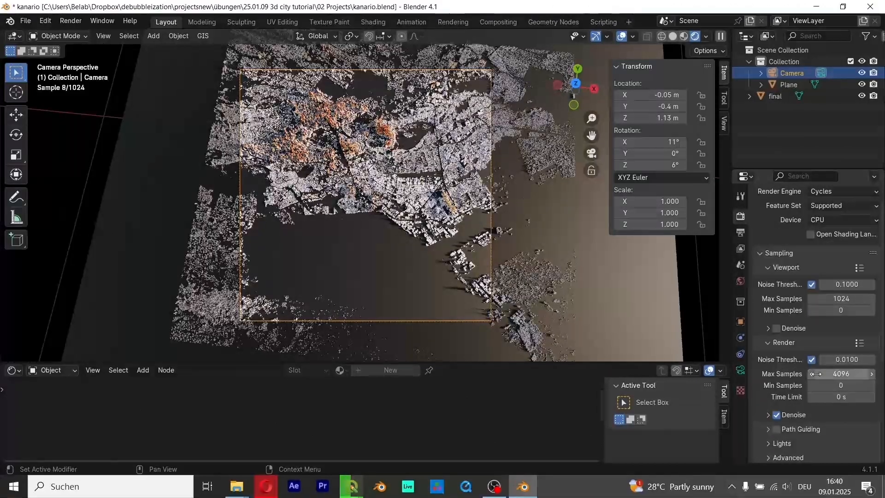
{"action": "left_click", "coordinate": [847, 374]}
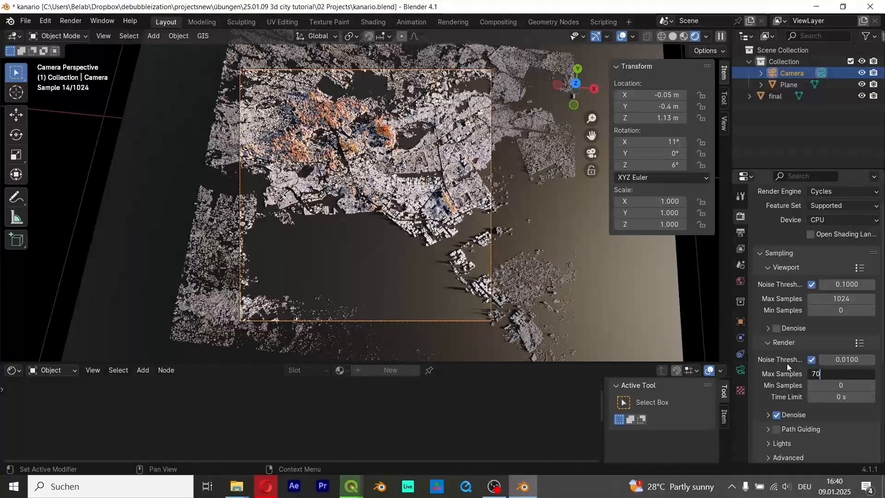
{"action": "key", "text": "Return"}
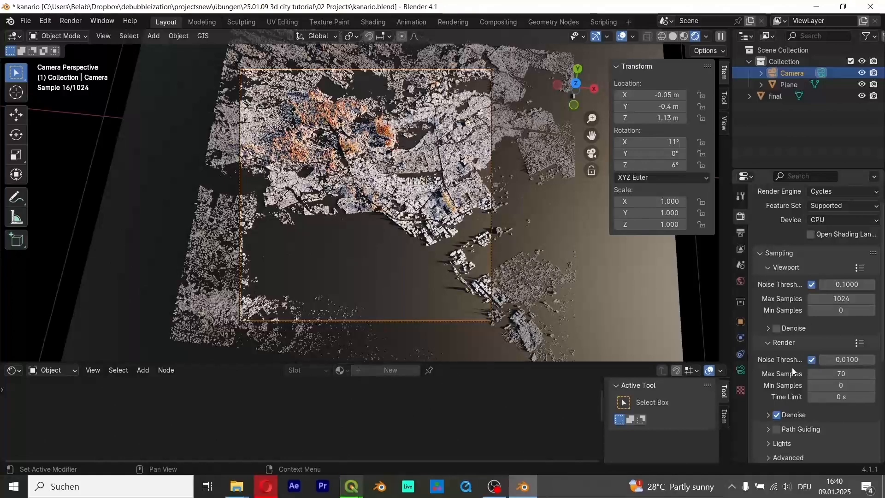
{"action": "scroll", "coordinate": [792, 367], "scroll_direction": "up", "scroll_amount": 2}
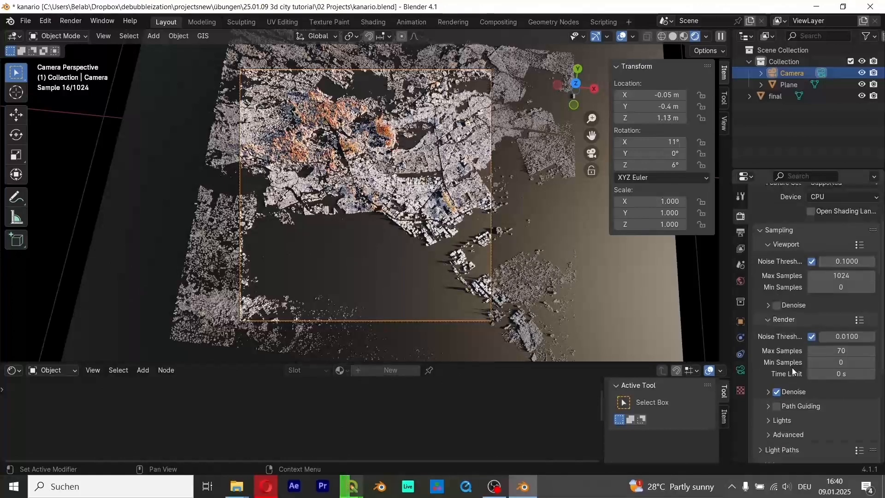
{"action": "left_click", "coordinate": [784, 138]}
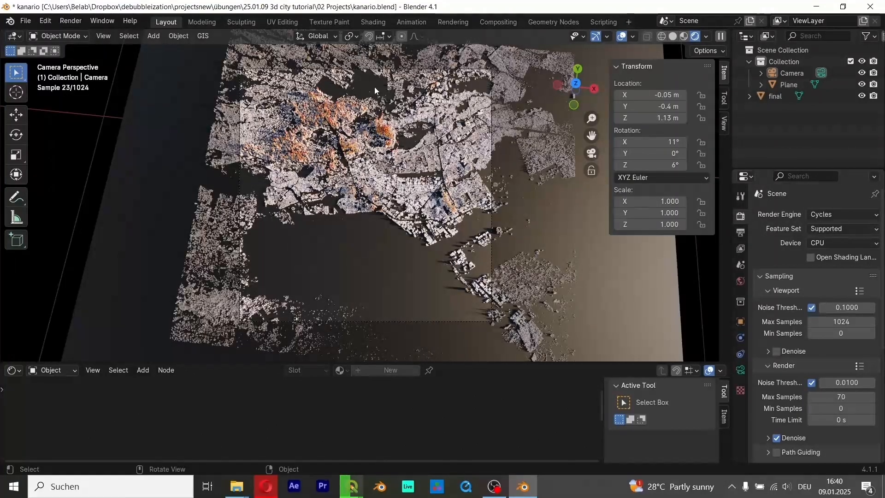
- Select the camera again and set its Y location to -0.33 m
{"action": "left_click", "coordinate": [796, 84]}
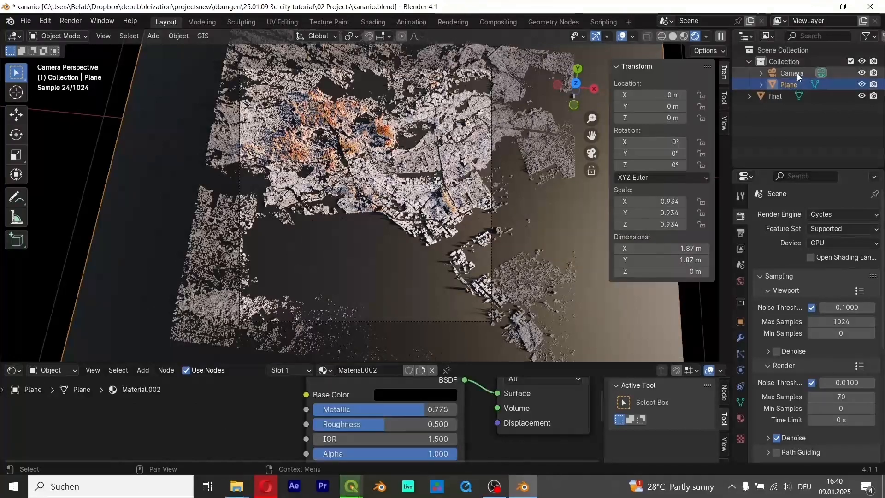
{"action": "left_click", "coordinate": [798, 73]}
{"action": "left_click_drag", "start_coordinate": [648, 107], "coordinate": [651, 110]}
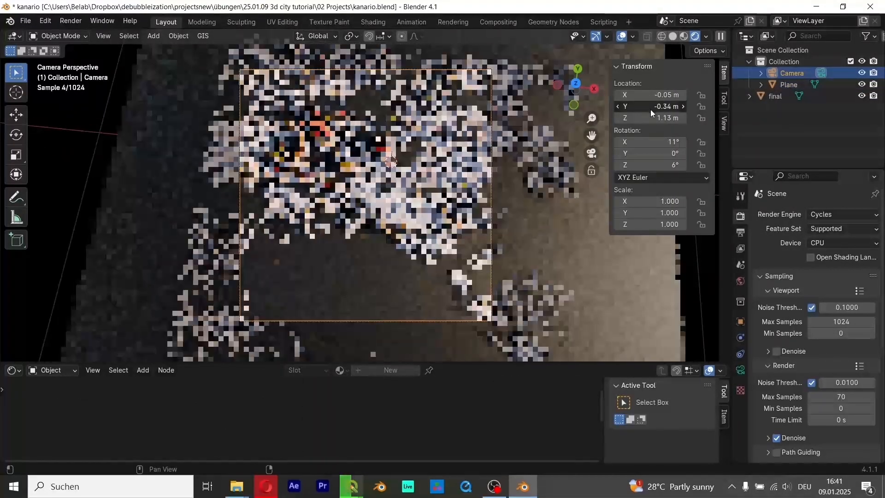
{"action": "left_click", "coordinate": [683, 107]}
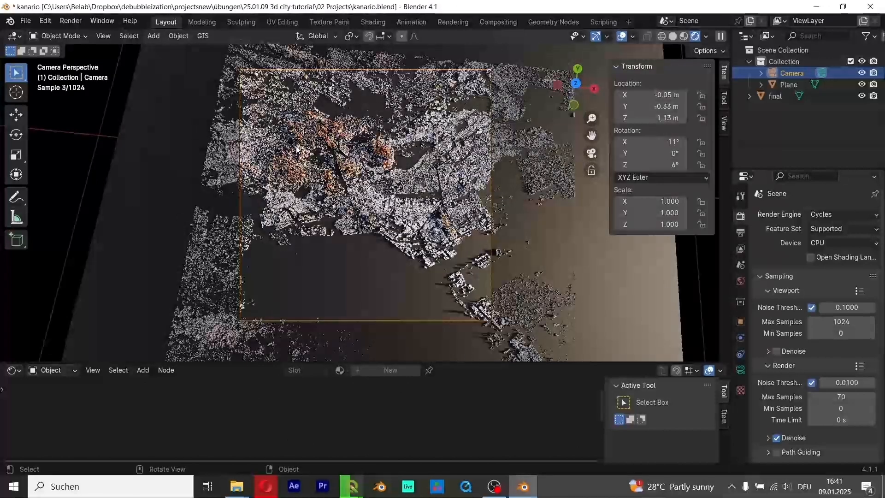
- Set the world sky texture's sun elevation to 12.3°, sun size to 7°, and air, dust and ozone to 0
{"action": "left_click", "coordinate": [741, 280]}
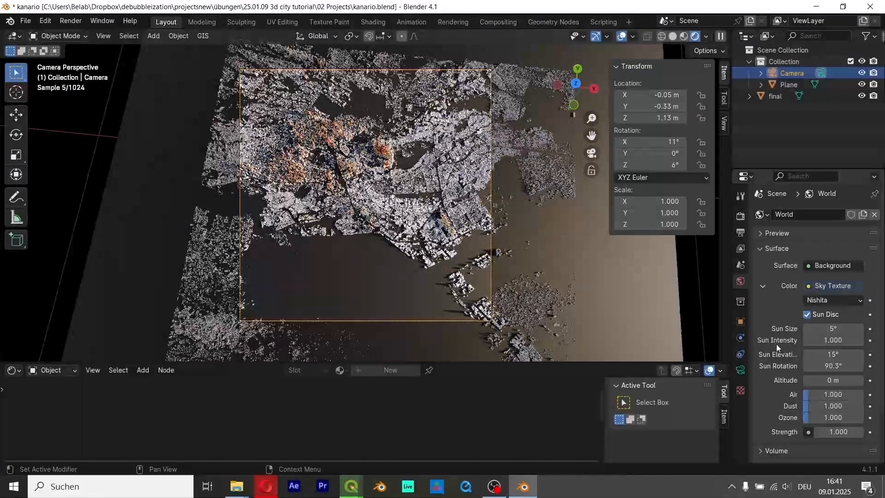
{"action": "left_click_drag", "start_coordinate": [831, 356], "coordinate": [811, 356]}
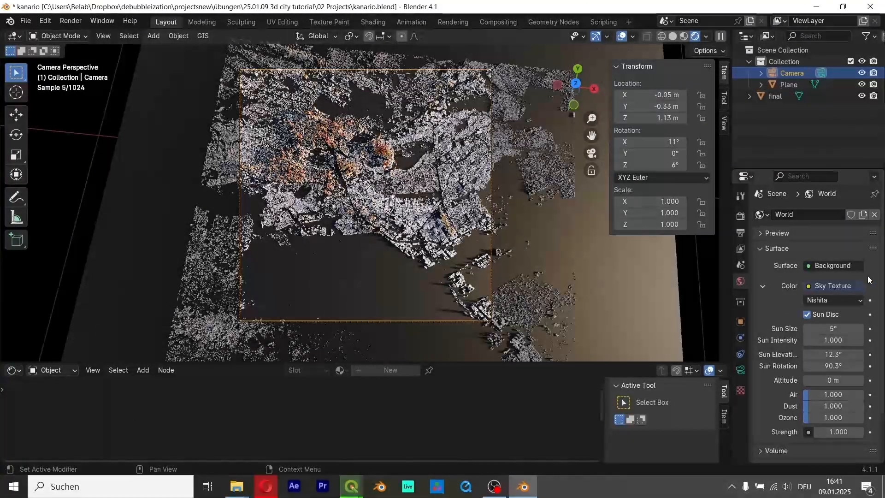
{"action": "left_click_drag", "start_coordinate": [831, 326], "coordinate": [874, 327]}
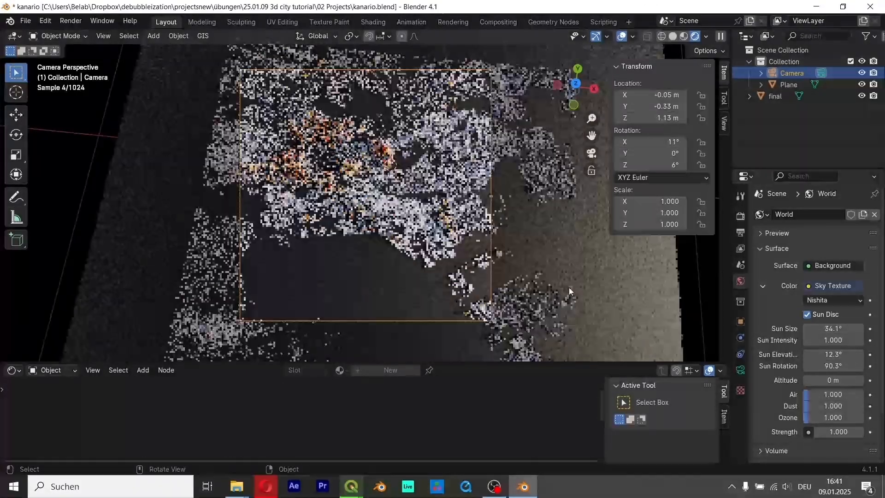
{"action": "left_click", "coordinate": [839, 326]}
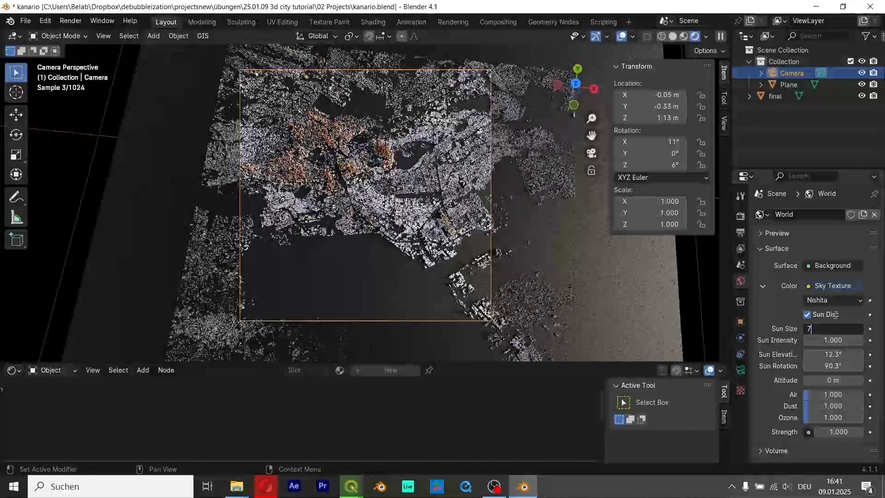
{"action": "type", "text": "7"}
{"action": "key", "text": "Return"}
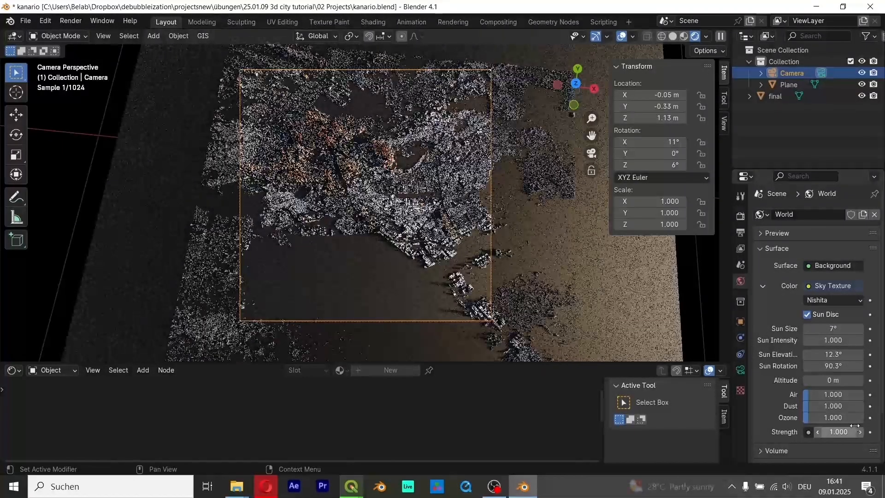
{"action": "left_click_drag", "start_coordinate": [841, 417], "coordinate": [791, 404]}
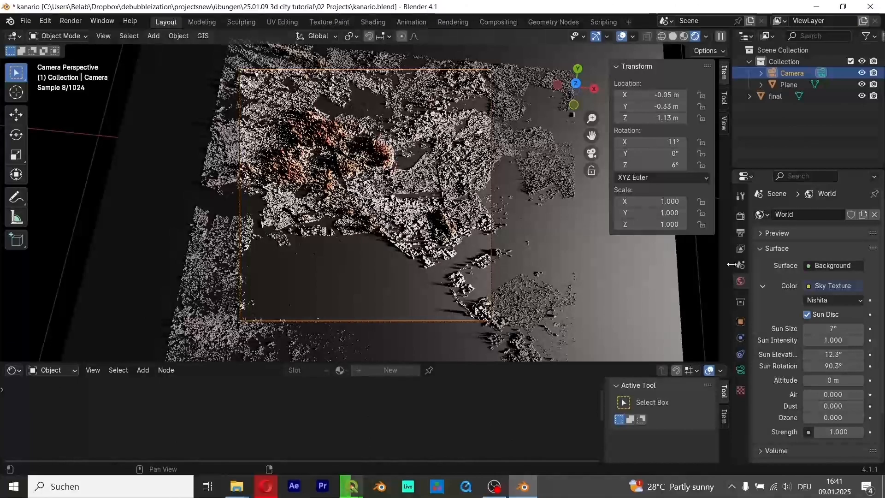
- Shift the camera to X -0.07 m and render the scene as a still image
{"action": "left_click", "coordinate": [617, 95]}
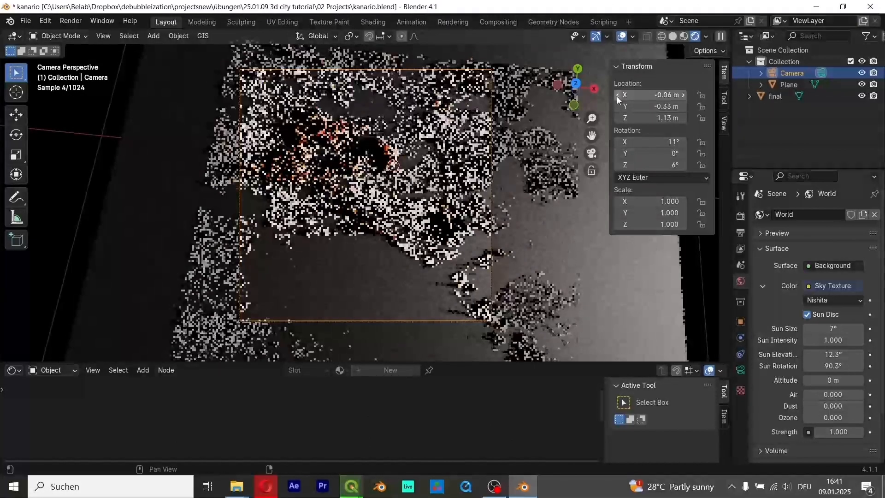
{"action": "left_click", "coordinate": [617, 95]}
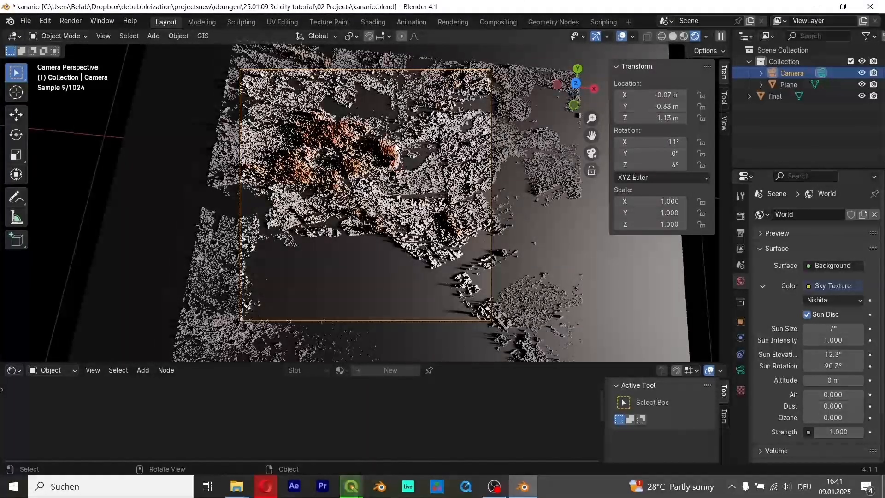
{"action": "left_click", "coordinate": [73, 22]}
{"action": "left_click", "coordinate": [79, 33]}
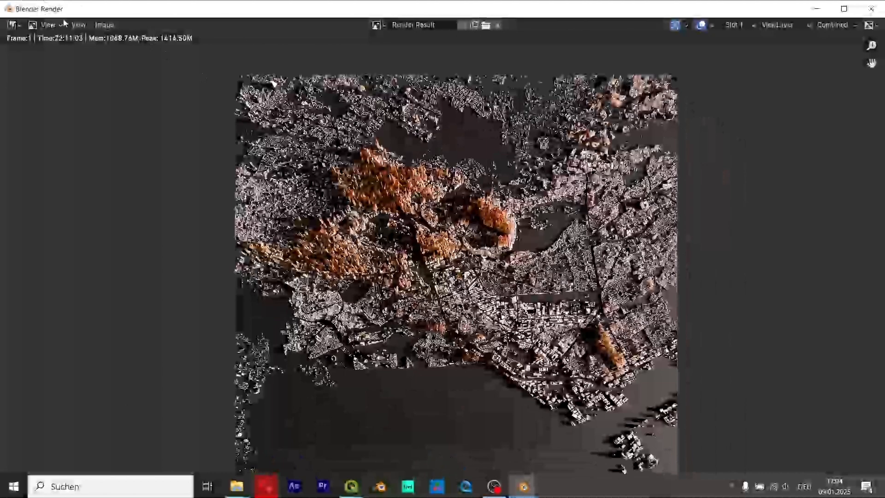
- Save a copy of the rendered image as a PNG in the 03 Pre Final folder
{"action": "left_click", "coordinate": [103, 24]}
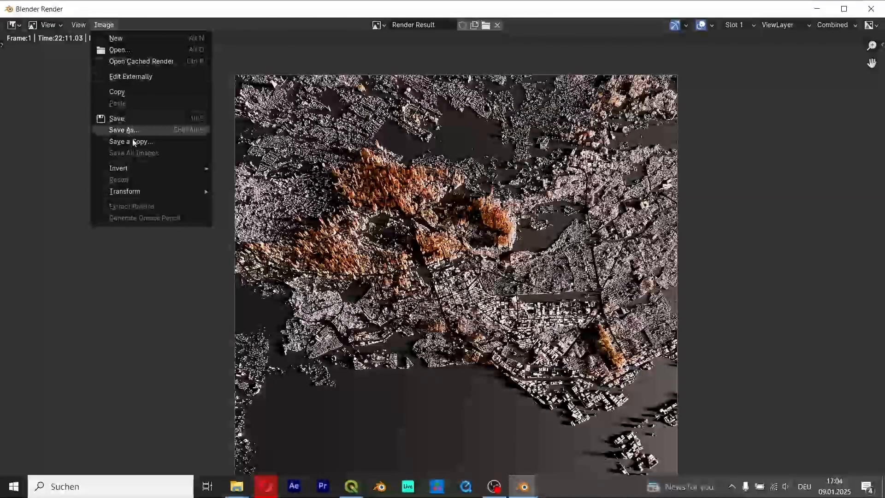
{"action": "left_click", "coordinate": [133, 142]}
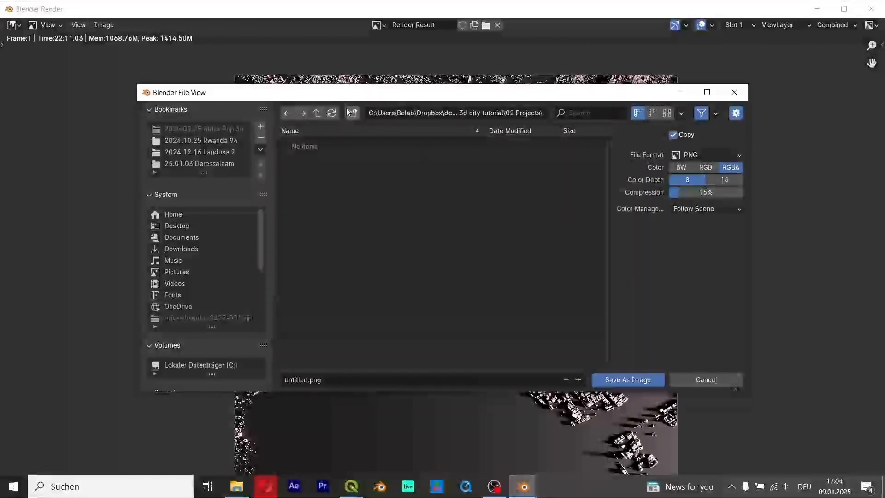
{"action": "left_click", "coordinate": [313, 114]}
{"action": "left_click", "coordinate": [347, 154]}
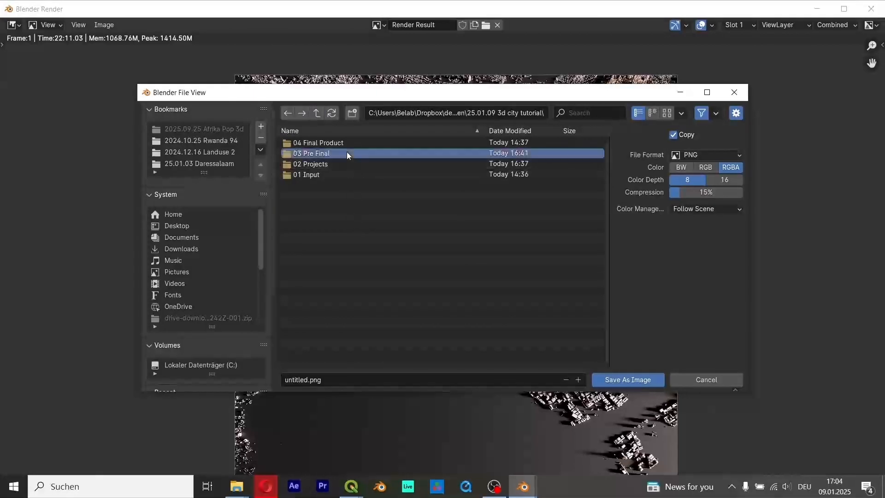
{"action": "double_click", "coordinate": [347, 154]}
{"action": "left_click", "coordinate": [296, 379]}
{"action": "left_click", "coordinate": [296, 380]}
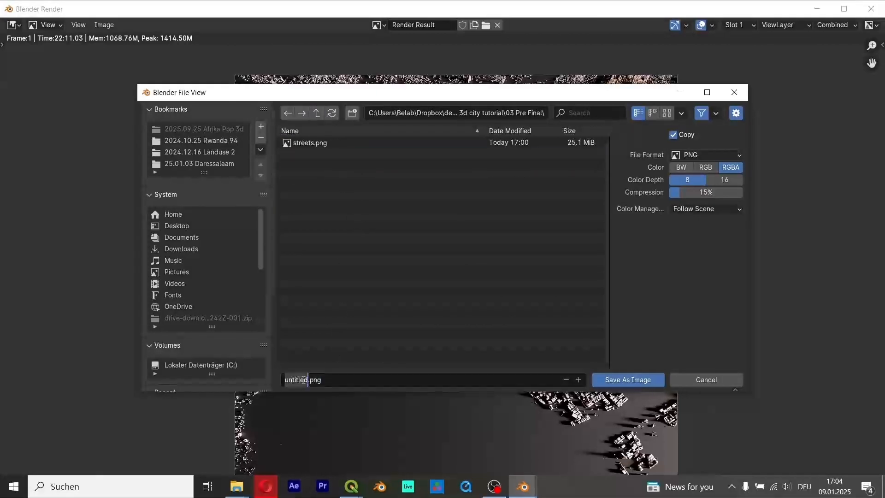
{"action": "left_click", "coordinate": [638, 383]}
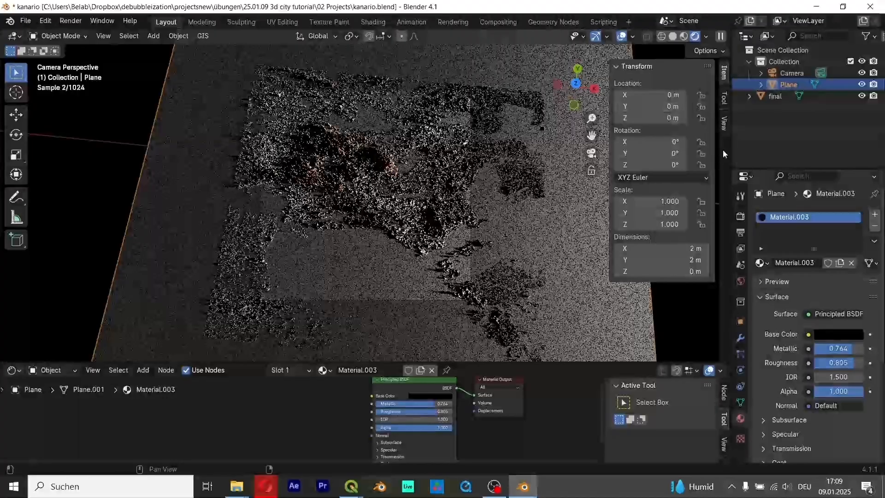
- Reframe the camera for a closer, tilted view at X -0.22 m, Y -0.36 m, Z 0.6 m, rotated 32° in X and -2° in Z
{"action": "left_click", "coordinate": [791, 73]}
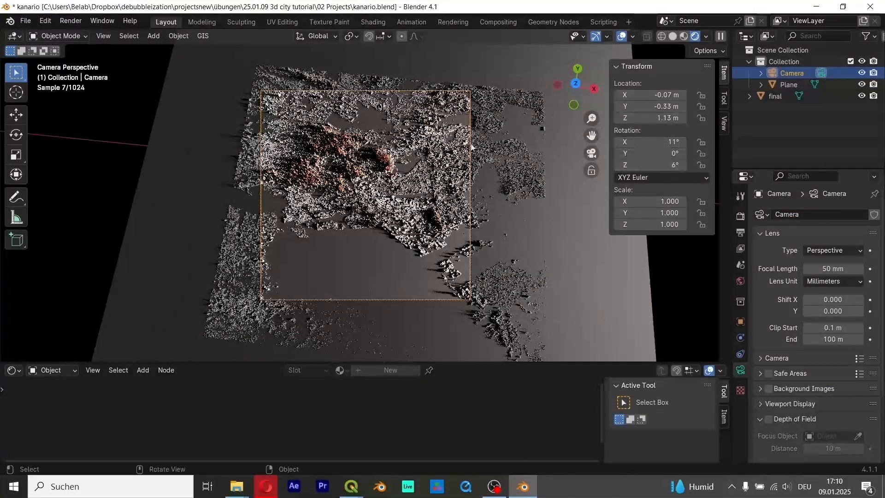
{"action": "scroll", "coordinate": [380, 182], "scroll_direction": "up", "scroll_amount": 3}
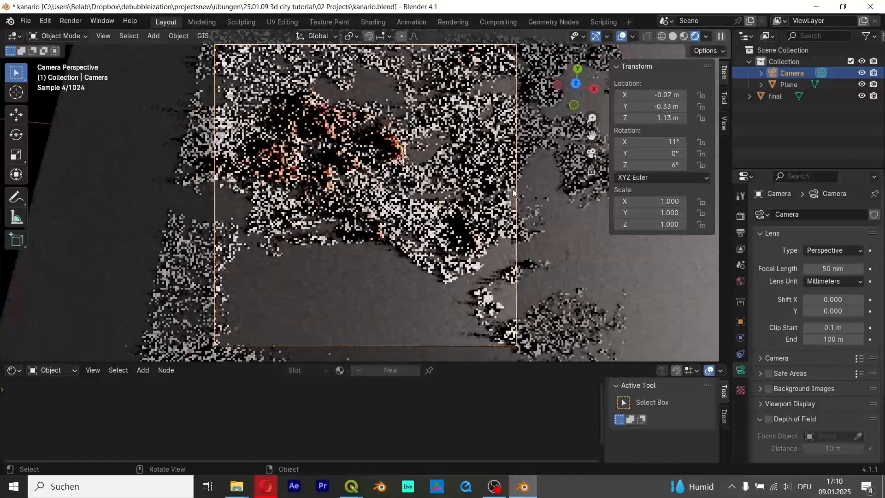
{"action": "left_click_drag", "start_coordinate": [660, 107], "coordinate": [682, 97]}
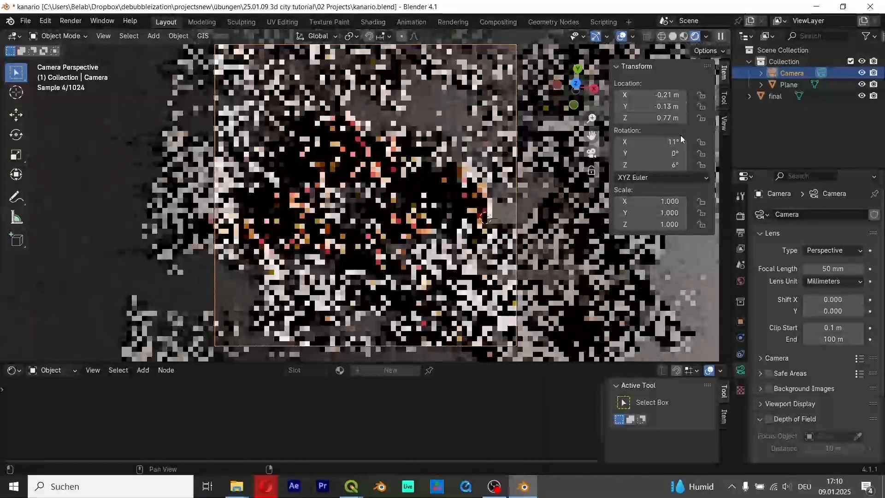
{"action": "left_click", "coordinate": [618, 106]}
{"action": "left_click", "coordinate": [618, 106]}
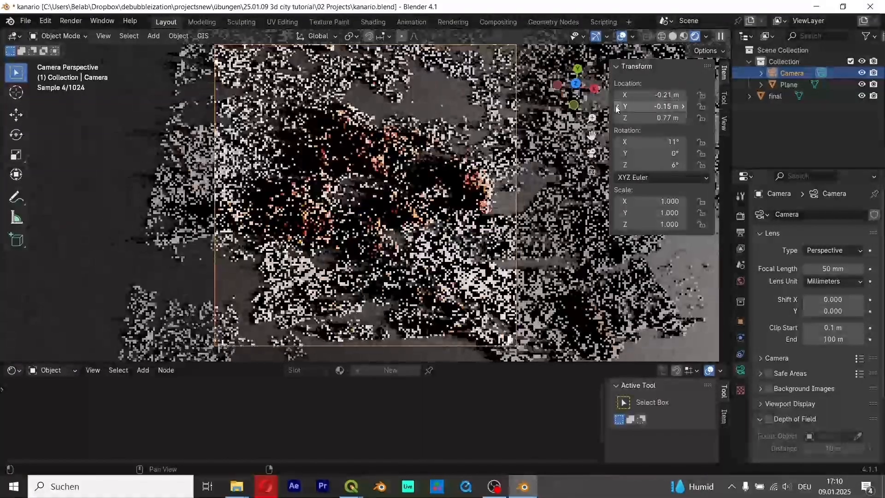
{"action": "left_click_drag", "start_coordinate": [658, 140], "coordinate": [638, 164]}
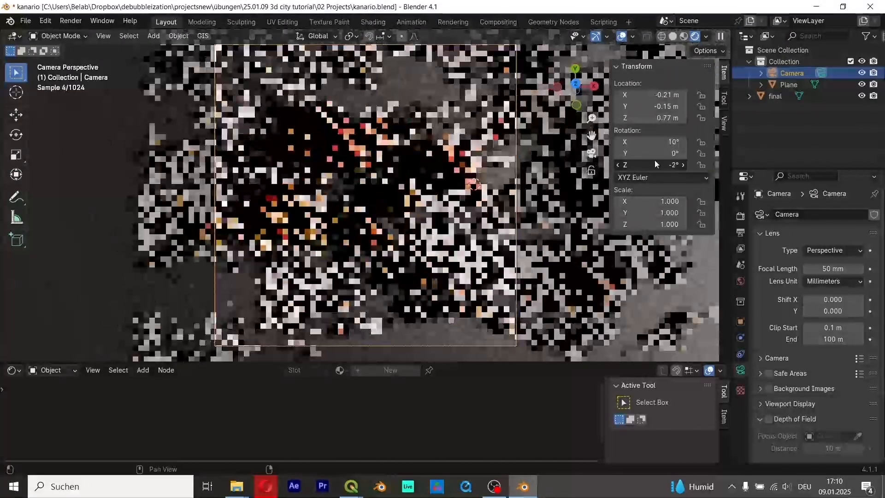
{"action": "left_click_drag", "start_coordinate": [654, 107], "coordinate": [664, 106]}
{"action": "left_click_drag", "start_coordinate": [652, 142], "coordinate": [657, 142]}
{"action": "left_click_drag", "start_coordinate": [659, 106], "coordinate": [449, 167]}
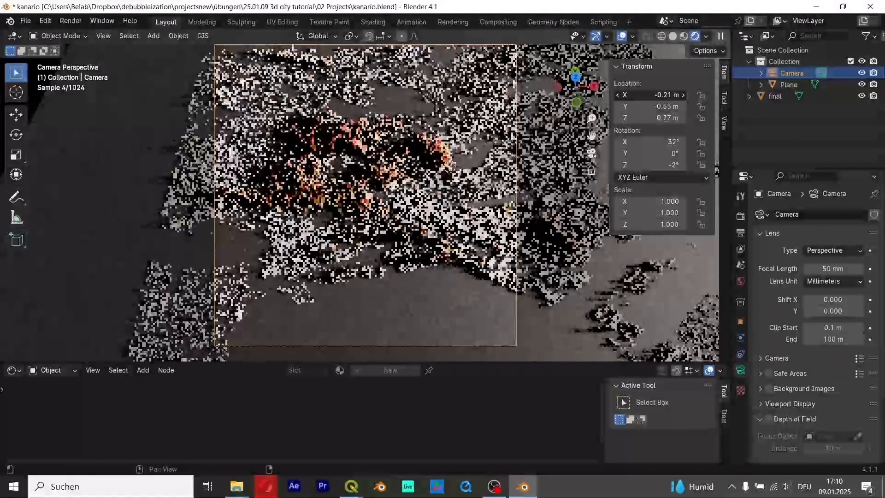
{"action": "mouse_move", "coordinate": [654, 95]}
{"action": "left_mouse_down"}
{"action": "mouse_move", "coordinate": [655, 118]}
{"action": "mouse_move", "coordinate": [638, 119]}
{"action": "mouse_move", "coordinate": [676, 106]}
{"action": "mouse_move", "coordinate": [643, 96]}
{"action": "left_mouse_up"}
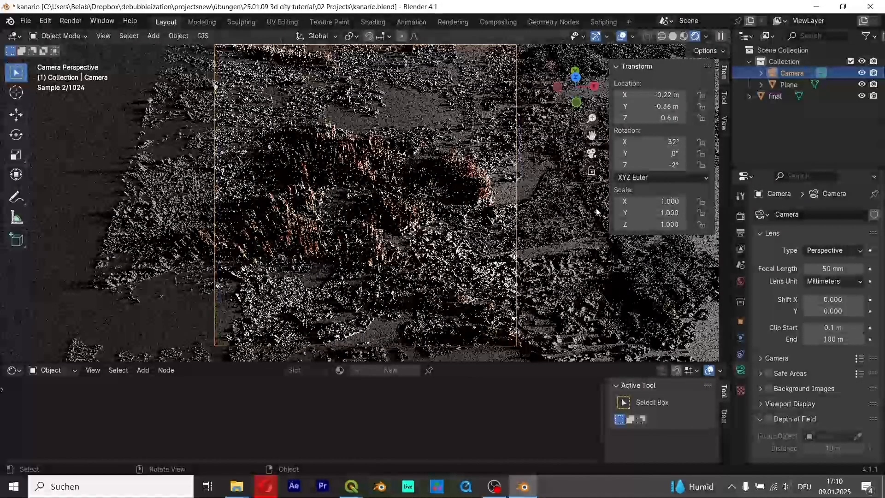
- Flatten the final city mesh to a Z dimension of 0.00954 m by lowering its Z scale, and deselect it
{"action": "left_click", "coordinate": [775, 96]}
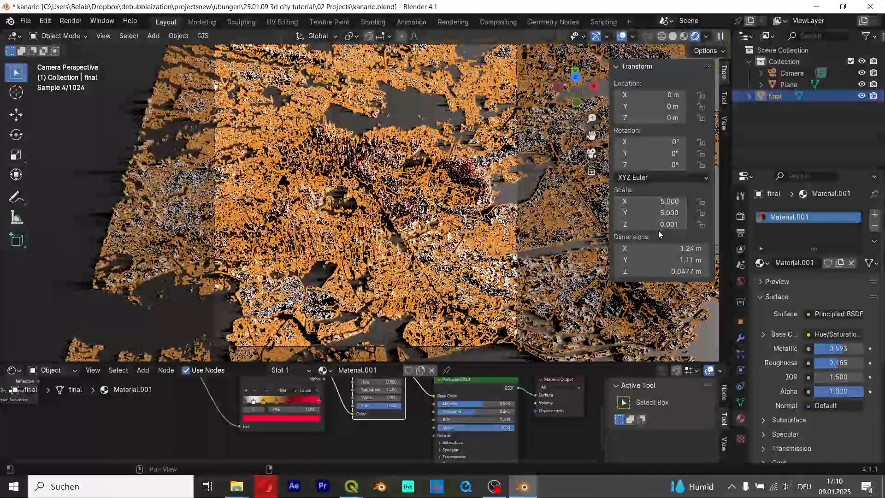
{"action": "left_click", "coordinate": [655, 225]}
{"action": "type", "text": "0.0005"}
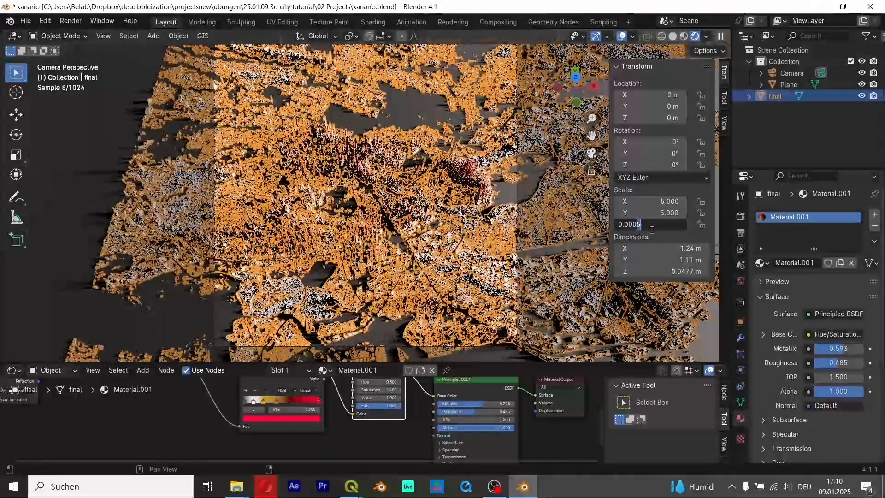
{"action": "key", "text": "Return"}
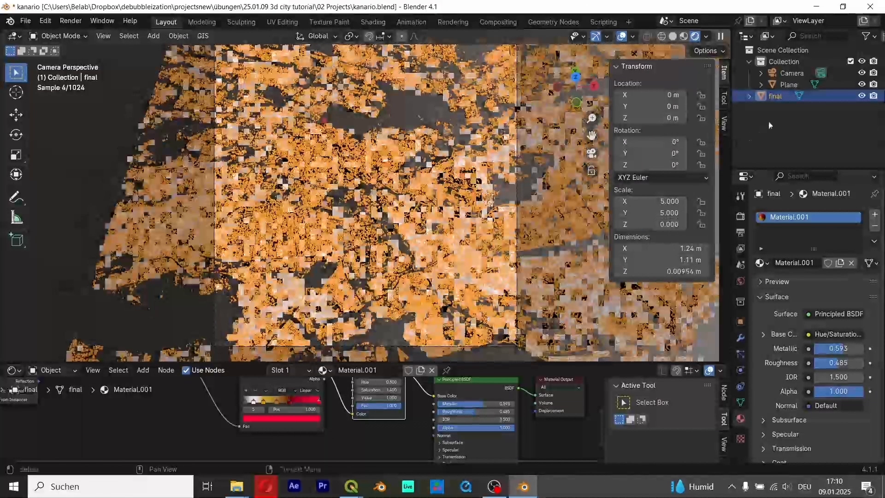
{"action": "left_click", "coordinate": [768, 127]}
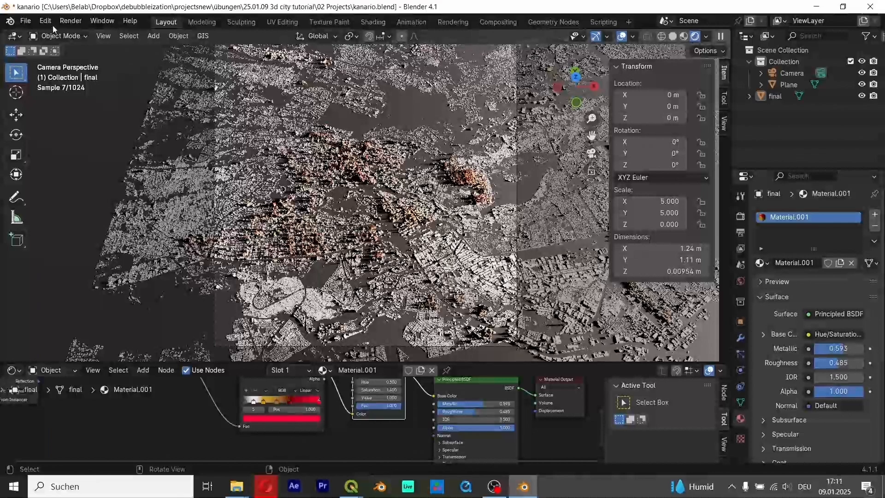
- Render the flattened city as a still image from the reframed camera
{"action": "left_click", "coordinate": [71, 20]}
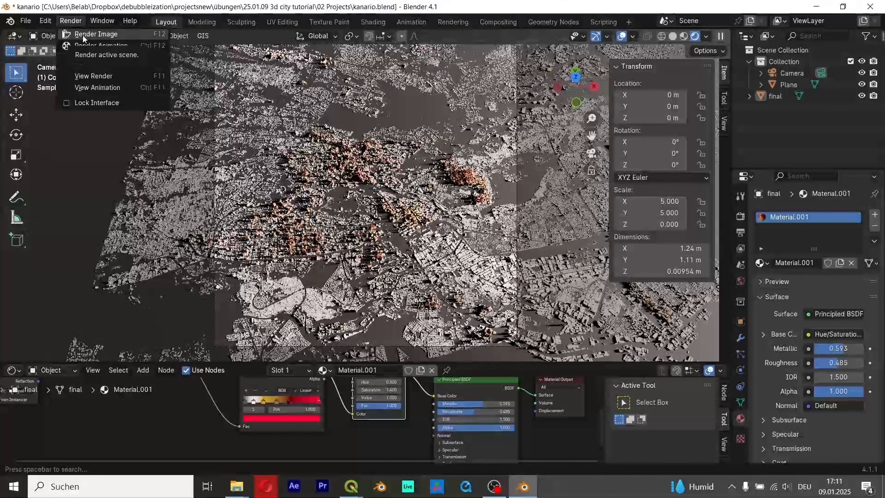
{"action": "left_click", "coordinate": [784, 74]}
{"action": "left_click", "coordinate": [71, 21]}
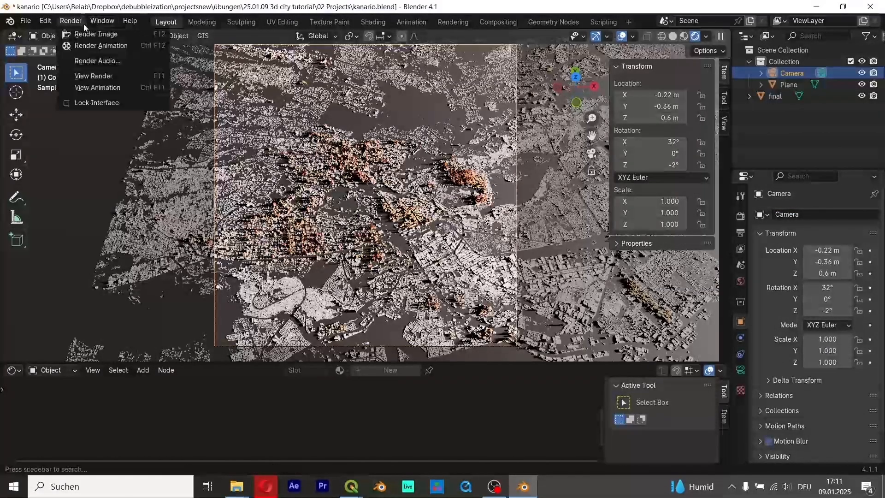
{"action": "left_click", "coordinate": [86, 32]}
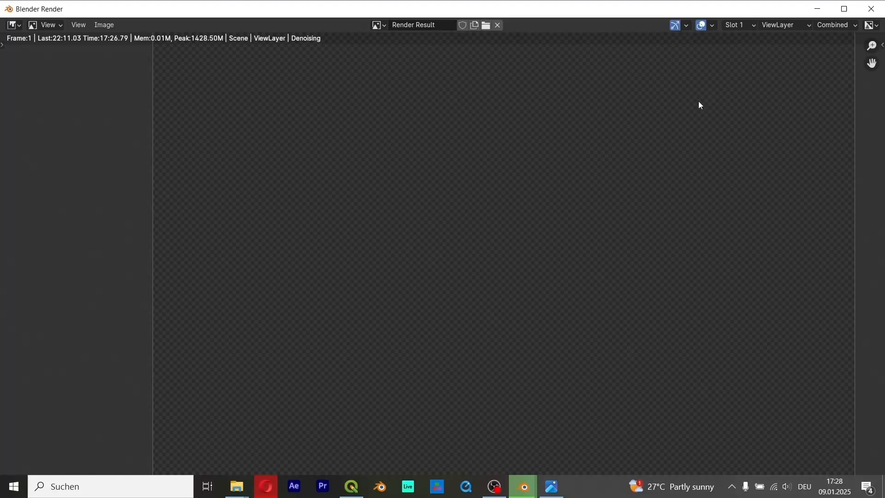
{"action": "scroll", "coordinate": [565, 258], "scroll_direction": "down", "scroll_amount": 2}
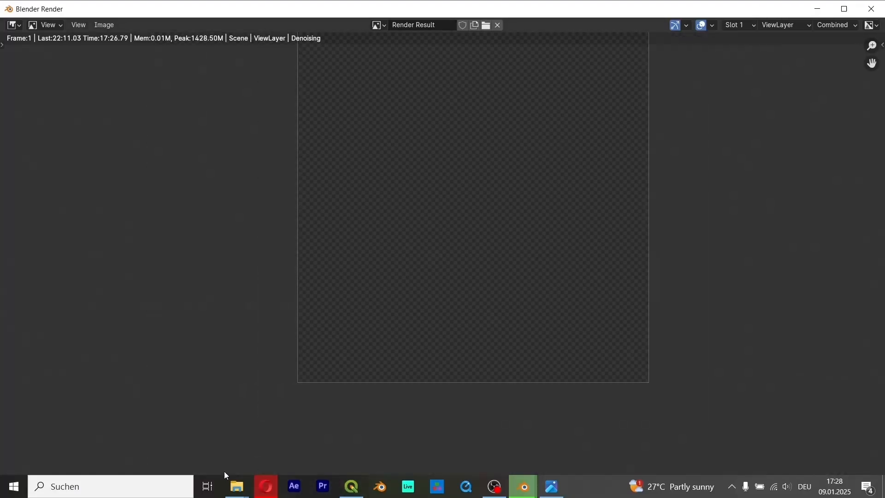
- Switch to the photo viewer and examine the orange building clusters and coastal blocks of the saved untitled.png render up close
{"action": "left_click", "coordinate": [552, 486]}
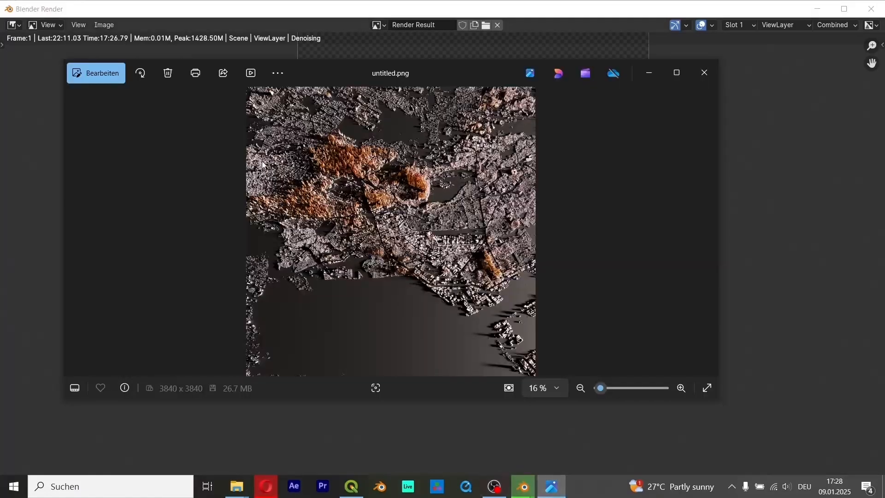
{"action": "scroll", "coordinate": [390, 207], "scroll_direction": "up", "scroll_amount": 5}
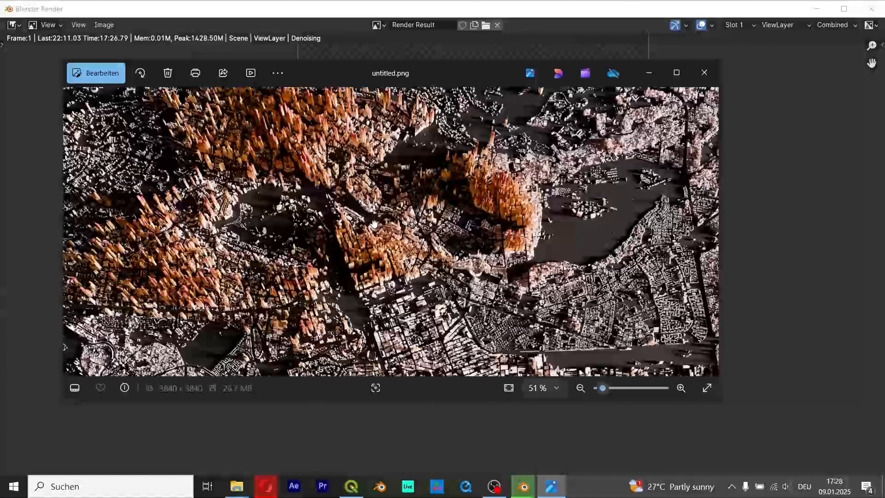
{"action": "scroll", "coordinate": [262, 301], "scroll_direction": "up", "scroll_amount": 3}
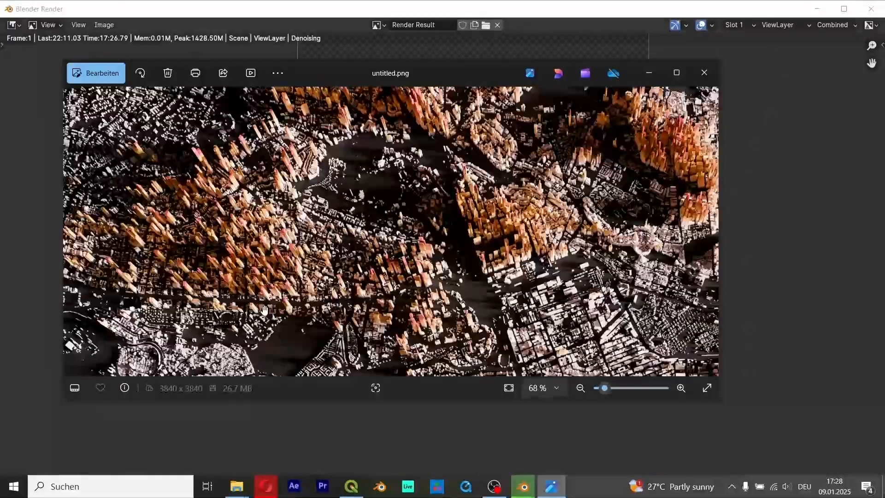
{"action": "scroll", "coordinate": [317, 293], "scroll_direction": "down", "scroll_amount": 6}
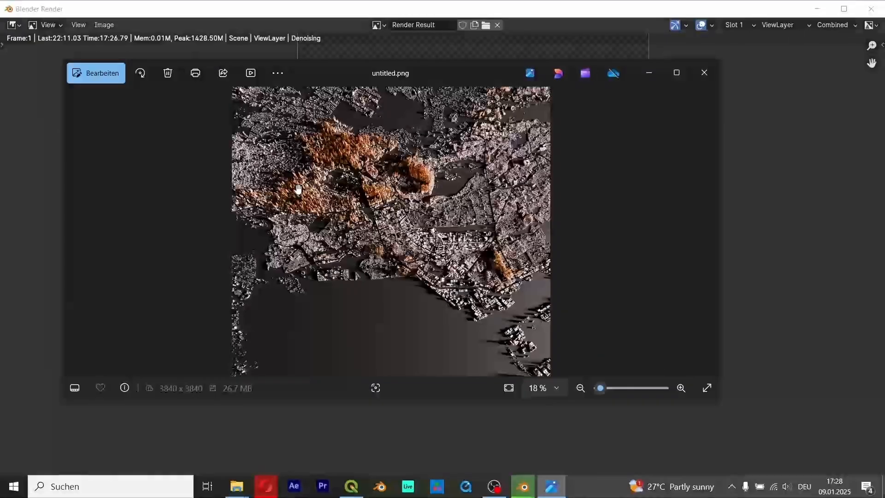
{"action": "left_click", "coordinate": [649, 73]}
{"action": "left_click", "coordinate": [552, 486]}
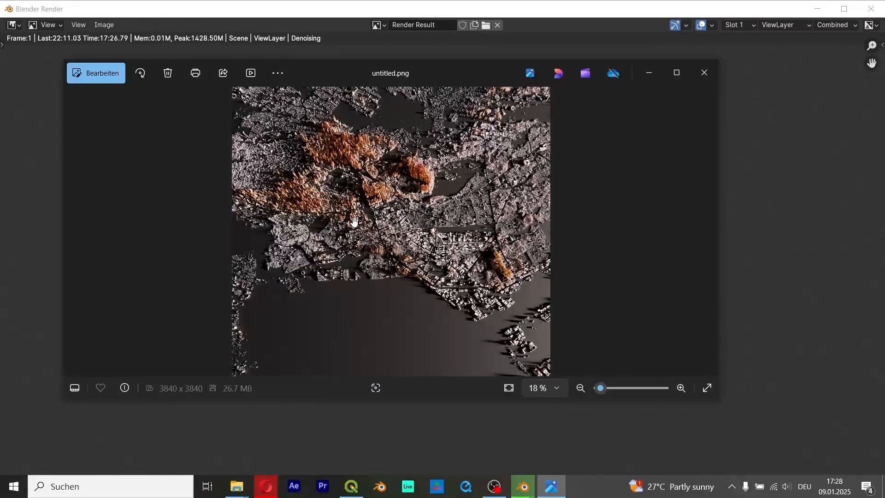
{"action": "scroll", "coordinate": [339, 253], "scroll_direction": "up", "scroll_amount": 3}
{"action": "scroll", "coordinate": [608, 235], "scroll_direction": "up", "scroll_amount": 5}
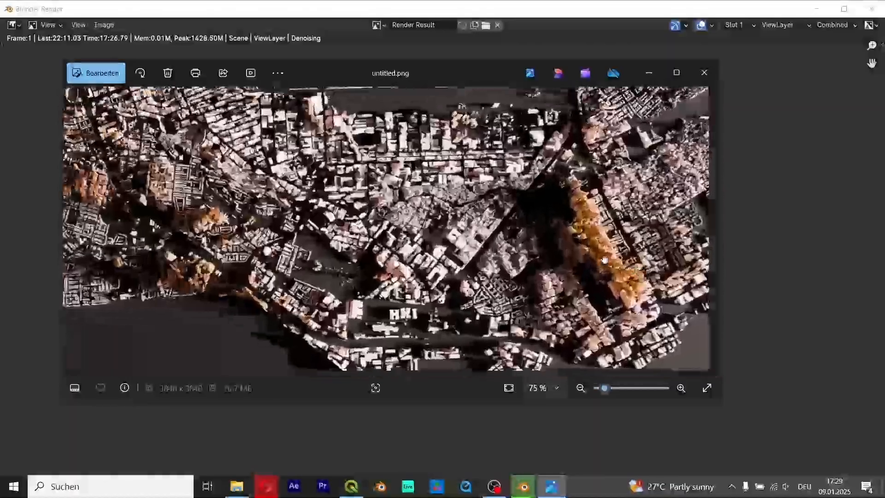
{"action": "left_click_drag", "start_coordinate": [605, 260], "coordinate": [542, 234]}
{"action": "scroll", "coordinate": [549, 233], "scroll_direction": "up", "scroll_amount": 3}
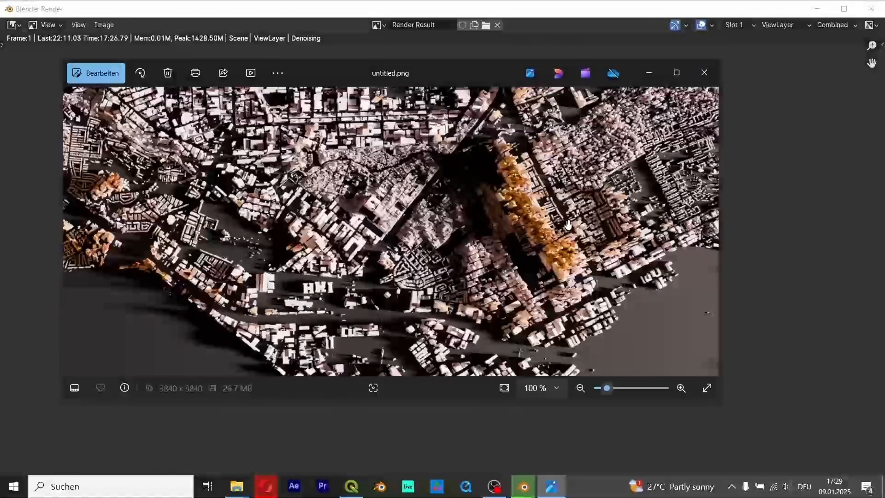
{"action": "scroll", "coordinate": [569, 203], "scroll_direction": "down", "scroll_amount": 5}
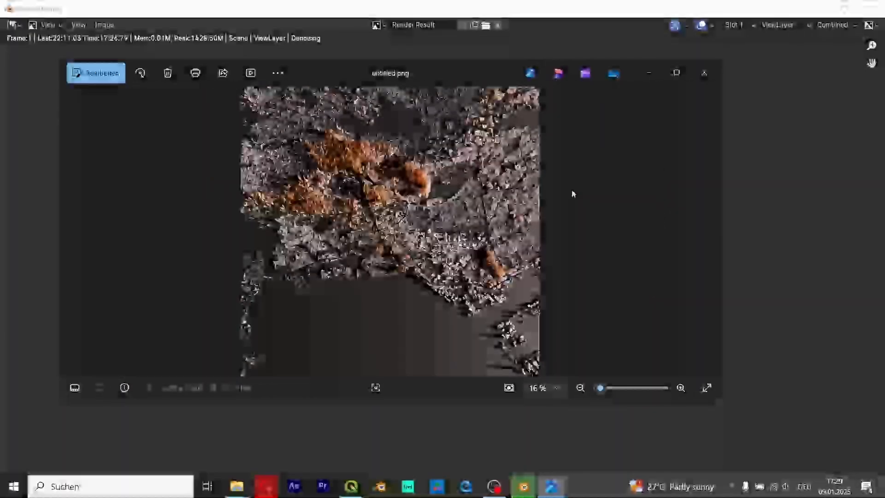
{"action": "scroll", "coordinate": [480, 229], "scroll_direction": "up", "scroll_amount": 2}
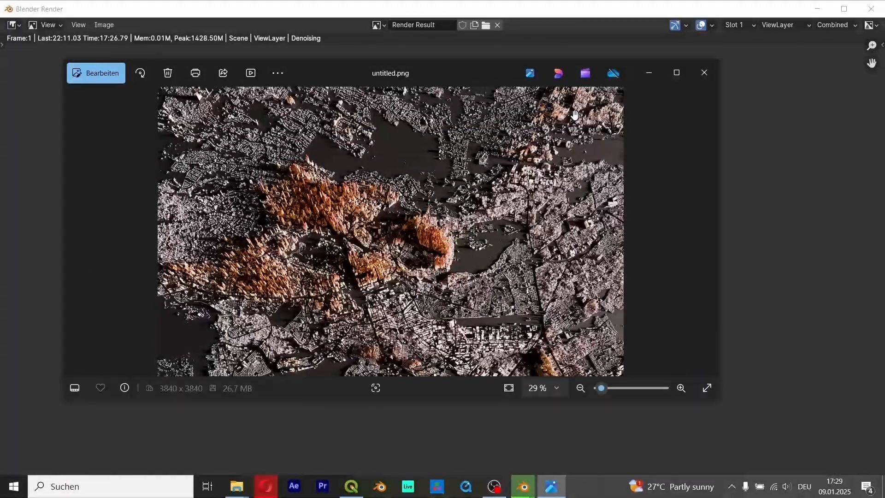
{"action": "scroll", "coordinate": [480, 229], "scroll_direction": "up", "scroll_amount": 2}
{"action": "scroll", "coordinate": [687, 114], "scroll_direction": "up", "scroll_amount": 2}
{"action": "scroll", "coordinate": [294, 287], "scroll_direction": "down", "scroll_amount": 4}
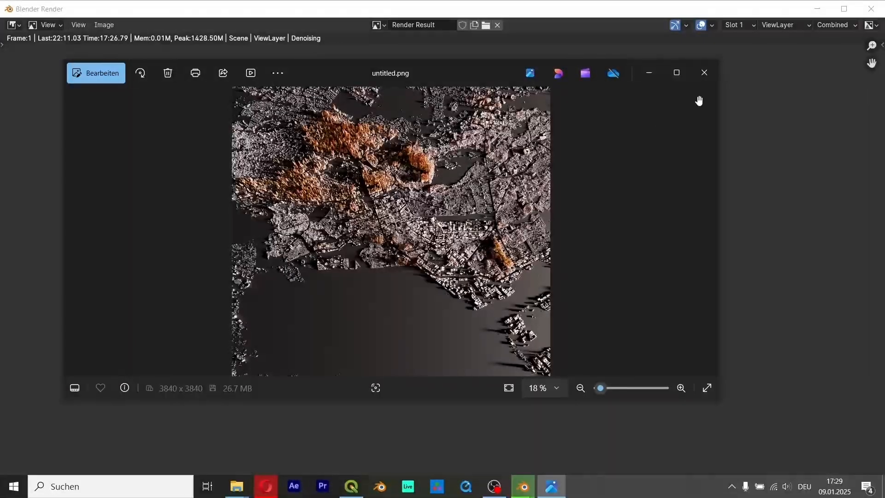
{"action": "left_click", "coordinate": [355, 447]}
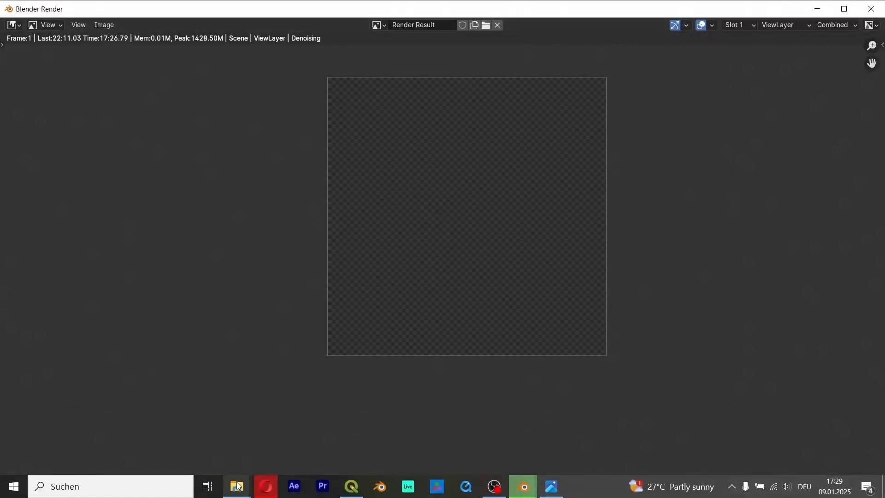
- Open untitled.png from the 03 Pre Final folder in Adobe Photoshop 2024
{"action": "mouse_move", "coordinate": [236, 486]}
{"action": "left_click", "coordinate": [336, 436]}
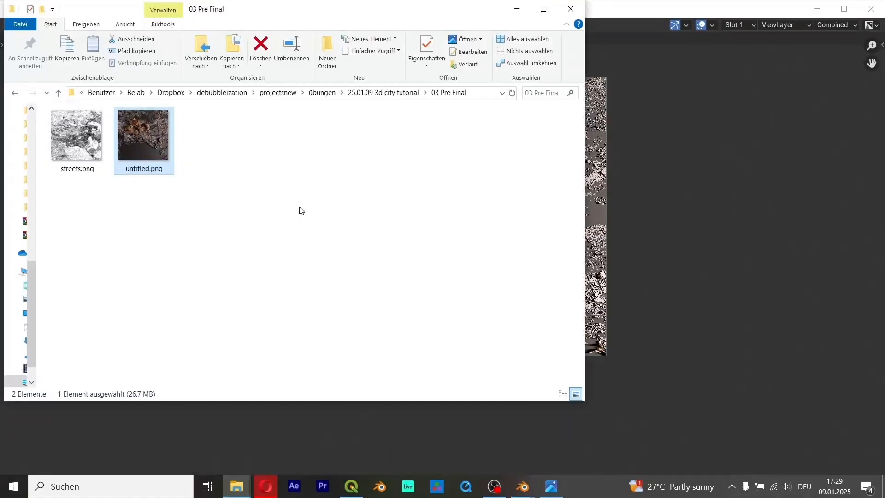
{"action": "right_click", "coordinate": [147, 119]}
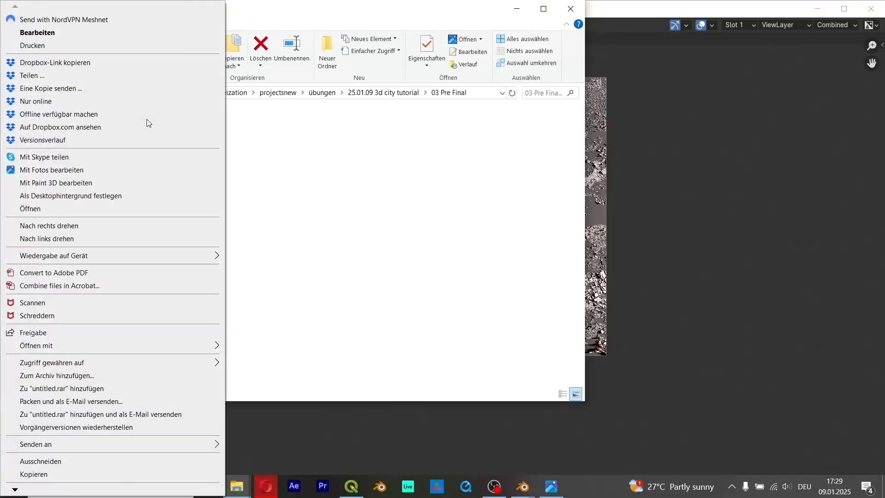
{"action": "mouse_move", "coordinate": [121, 345]}
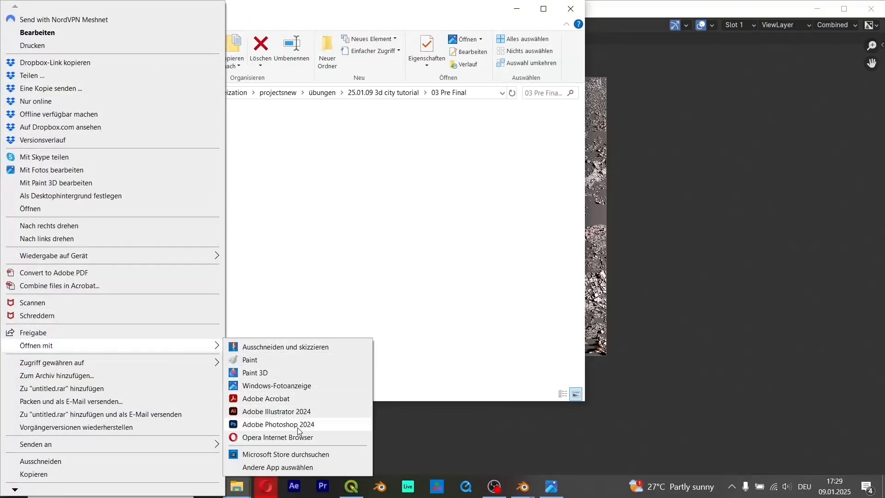
{"action": "left_click", "coordinate": [286, 424]}
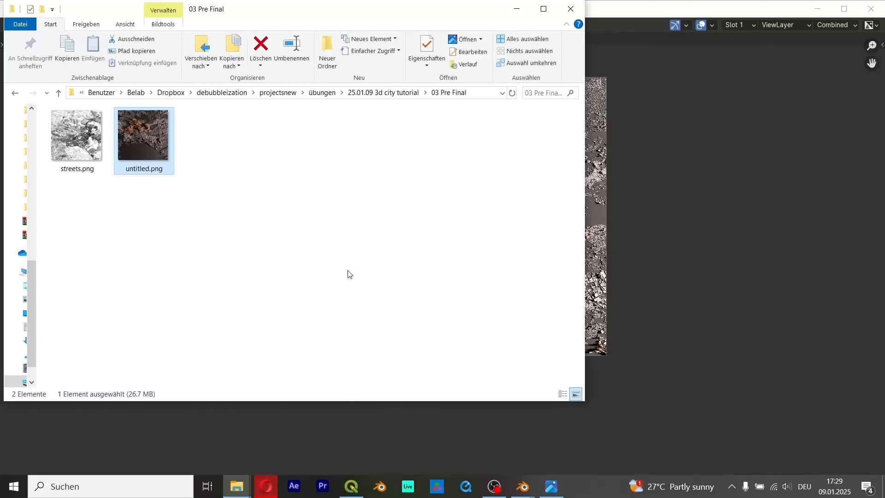
{"action": "scroll", "coordinate": [369, 254], "scroll_direction": "up", "scroll_amount": 1}
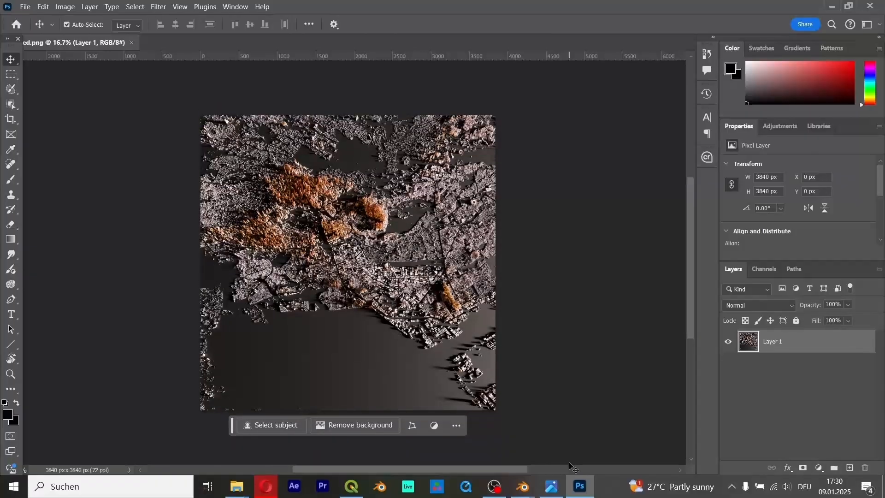
- Return to the Blender render window and save the finished image as a PNG in 03 Pre Final, with 2 in its file name
{"action": "mouse_move", "coordinate": [519, 493]}
{"action": "left_click", "coordinate": [572, 406]}
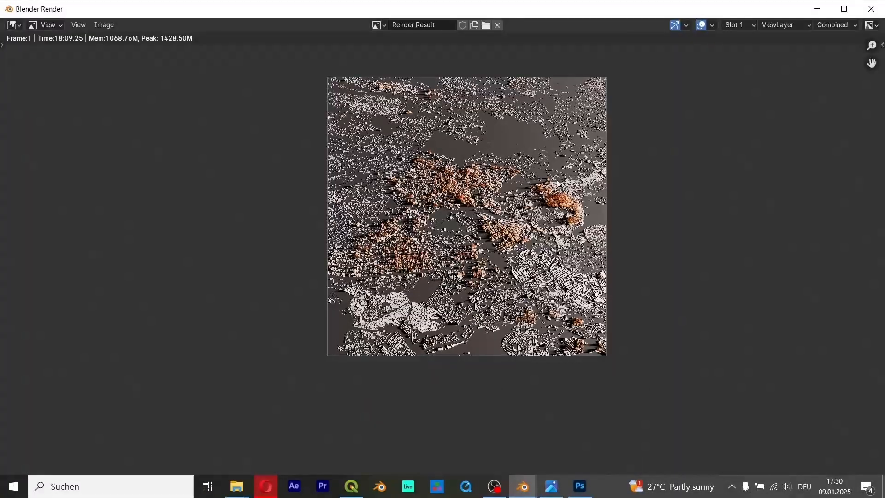
{"action": "scroll", "coordinate": [443, 249], "scroll_direction": "up", "scroll_amount": 5}
{"action": "left_click", "coordinate": [104, 24]}
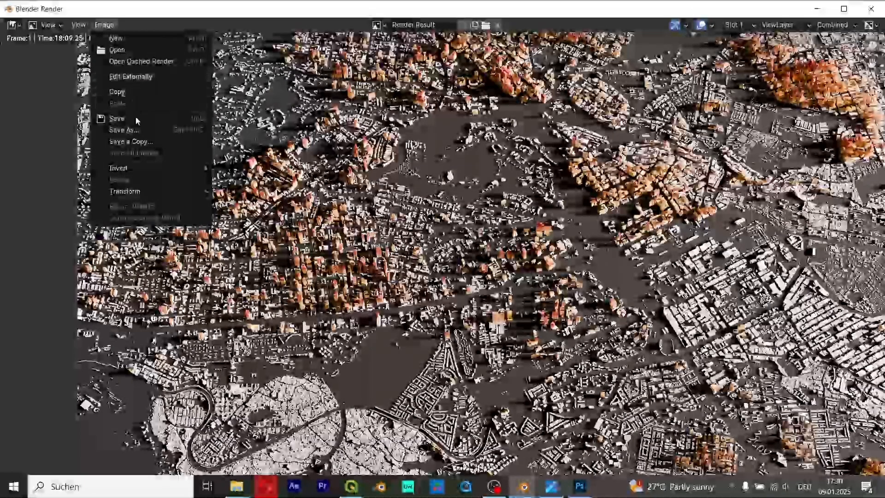
{"action": "left_click", "coordinate": [140, 131]}
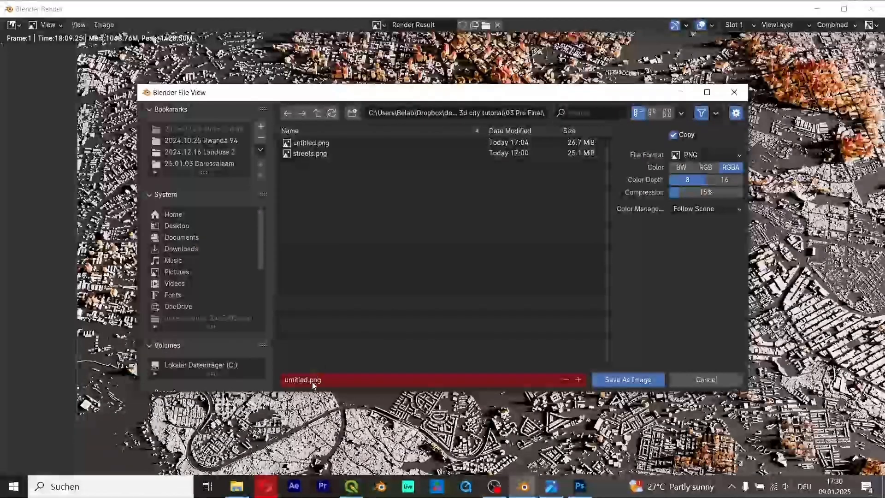
{"action": "double_click", "coordinate": [295, 379]}
{"action": "type", "text": "2"}
{"action": "left_click", "coordinate": [619, 383]}
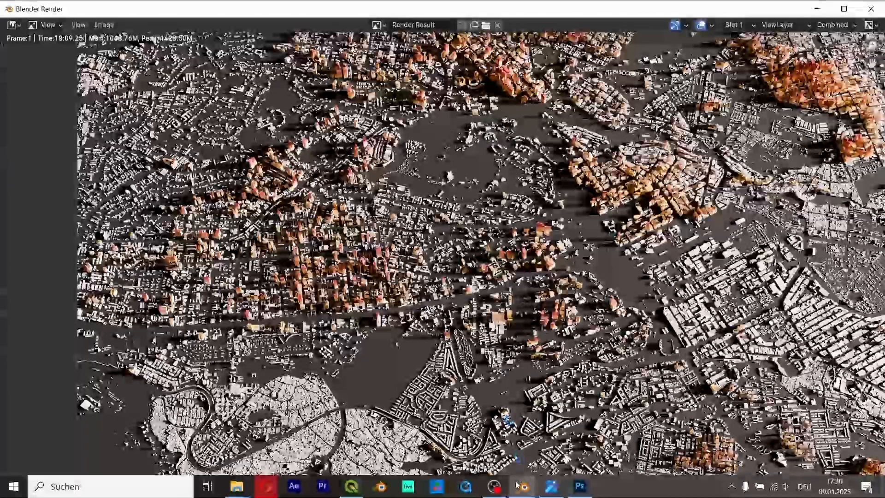
- Move the camera in Blender's main window to X -0.34 m, Y -0.34 m, Z 0.26 m for a closer view of the coastal districts
{"action": "scroll", "coordinate": [449, 272], "scroll_direction": "up", "scroll_amount": 5}
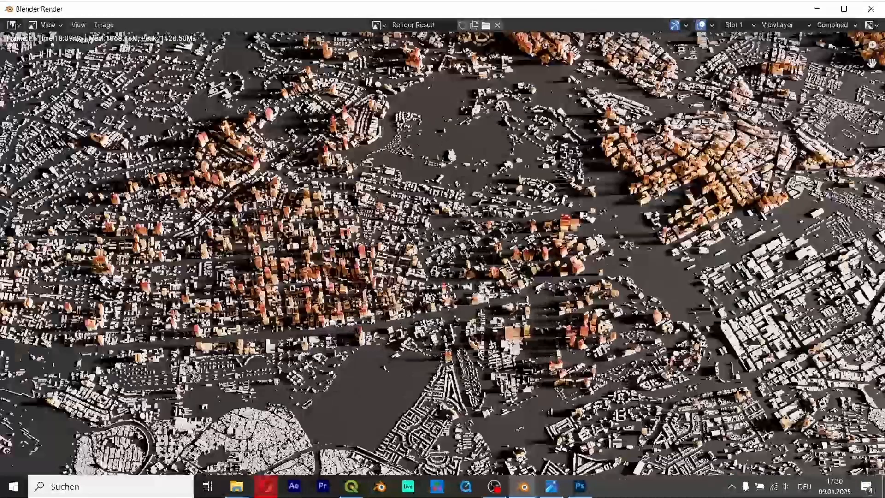
{"action": "scroll", "coordinate": [456, 253], "scroll_direction": "down", "scroll_amount": 8}
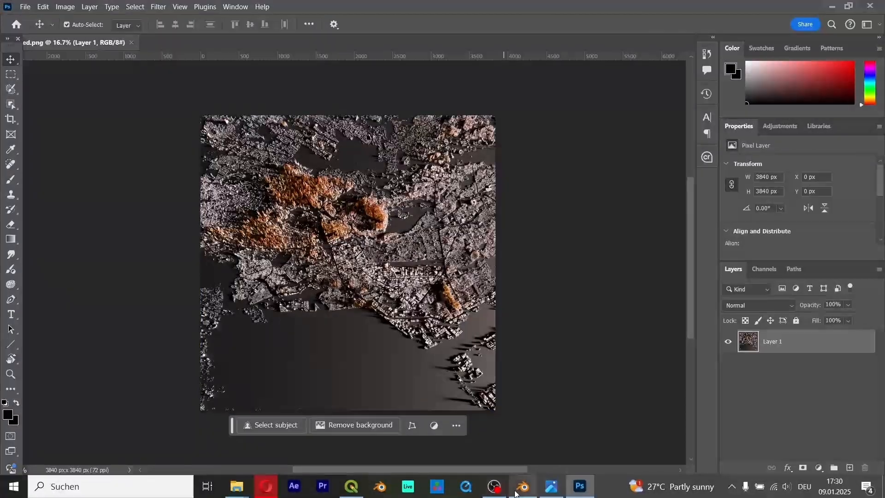
{"action": "left_click", "coordinate": [517, 491]}
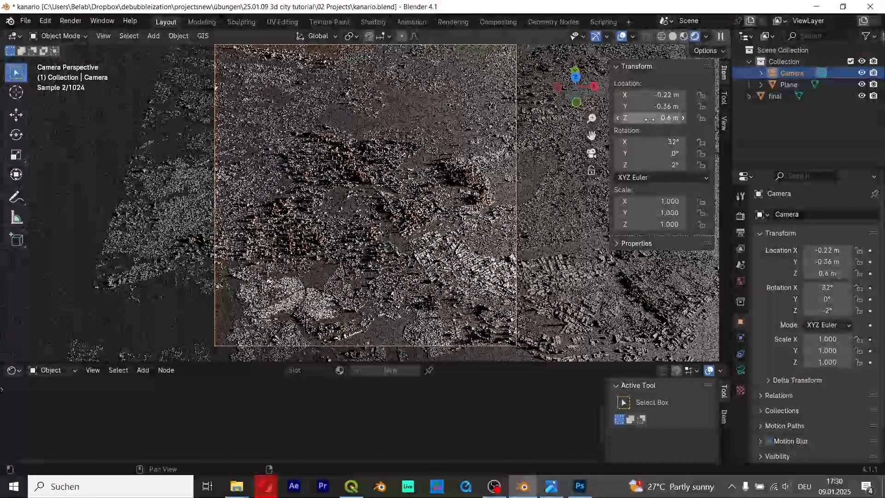
{"action": "left_click_drag", "start_coordinate": [654, 117], "coordinate": [383, 156]}
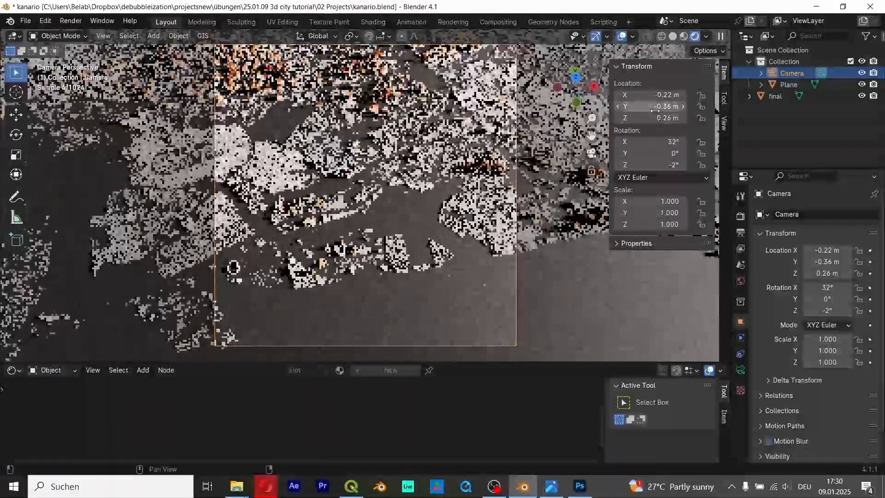
{"action": "left_click_drag", "start_coordinate": [659, 106], "coordinate": [622, 107]}
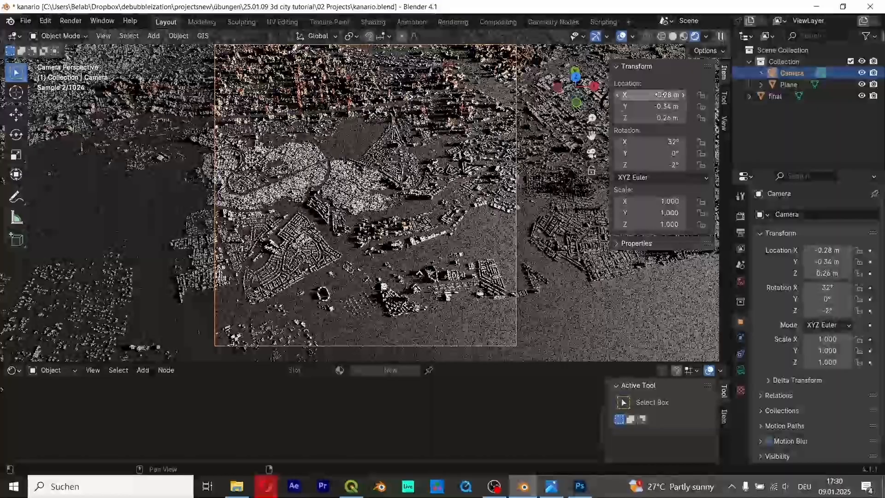
{"action": "left_click_drag", "start_coordinate": [645, 94], "coordinate": [637, 94]}
{"action": "left_click", "coordinate": [680, 99]}
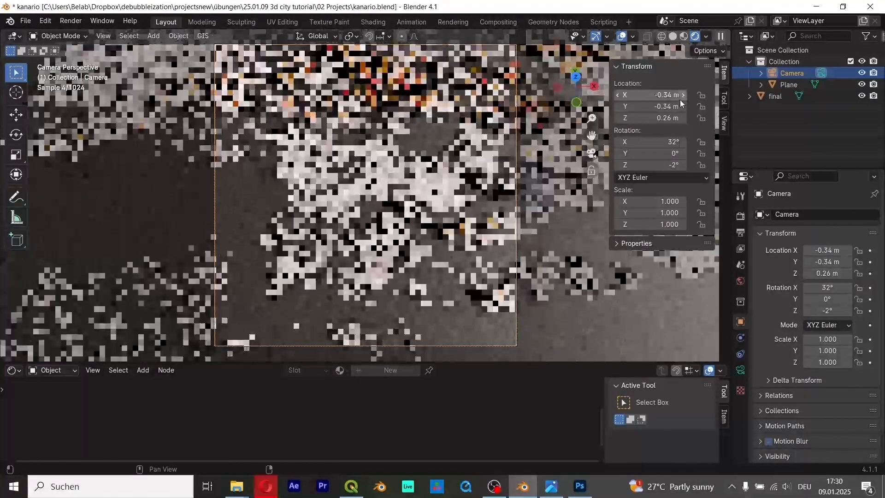
- Switch to the photo viewer and examine the western coastal districts in untitled.png as a reference for the new camera framing
{"action": "left_click", "coordinate": [551, 486]}
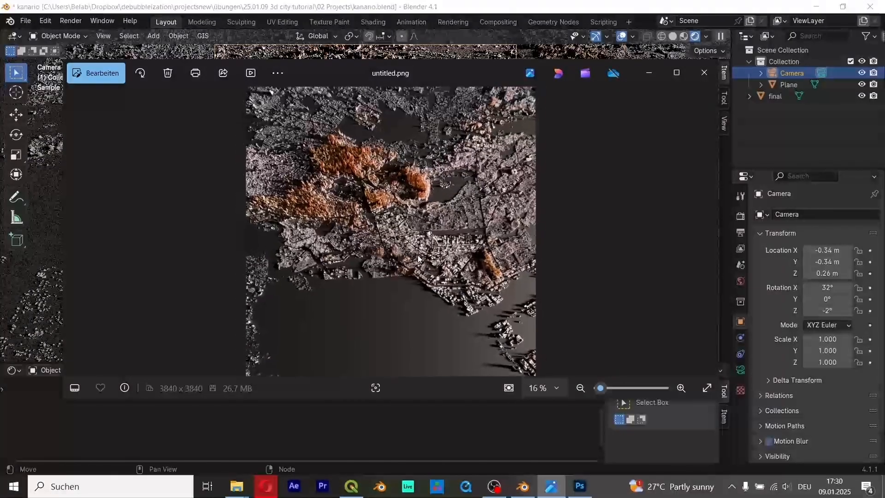
{"action": "scroll", "coordinate": [345, 240], "scroll_direction": "up", "scroll_amount": 3}
{"action": "scroll", "coordinate": [345, 241], "scroll_direction": "up", "scroll_amount": 2}
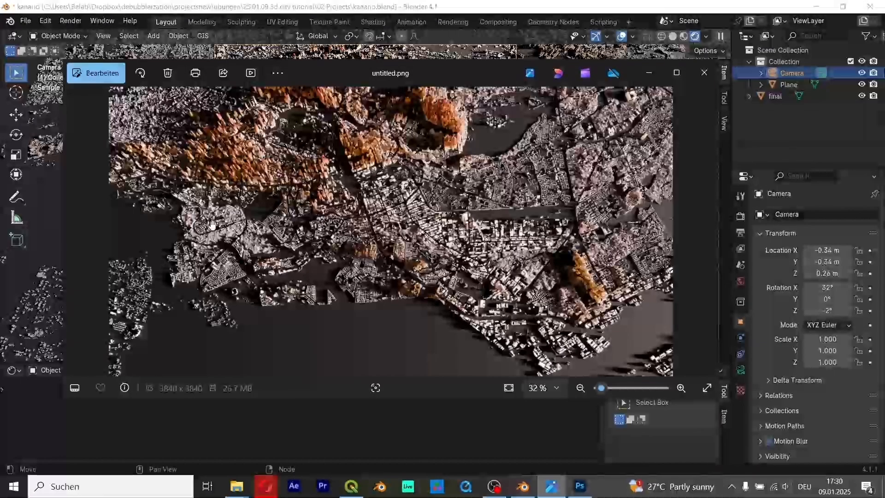
{"action": "scroll", "coordinate": [324, 196], "scroll_direction": "down", "scroll_amount": 4}
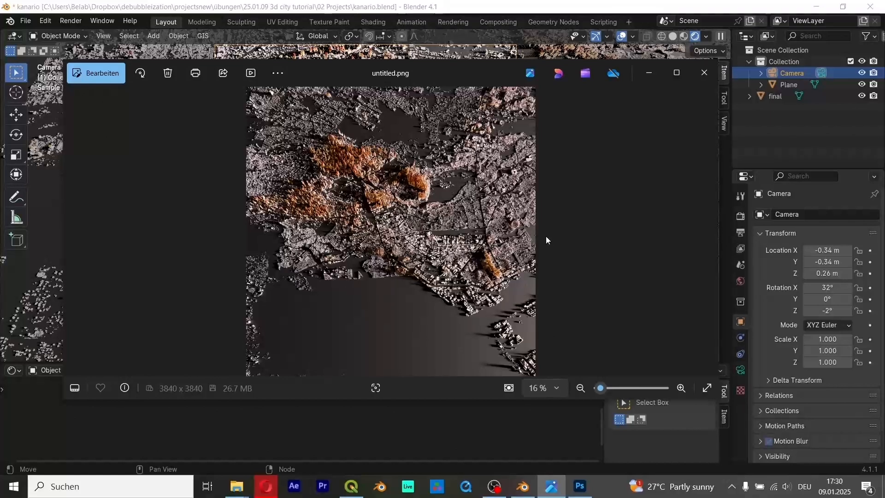
{"action": "scroll", "coordinate": [315, 238], "scroll_direction": "up", "scroll_amount": 5}
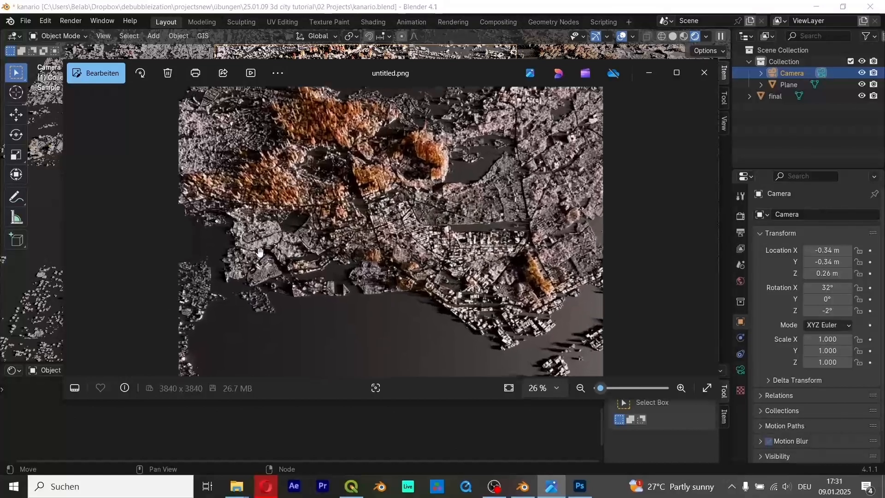
{"action": "scroll", "coordinate": [277, 284], "scroll_direction": "down", "scroll_amount": 4}
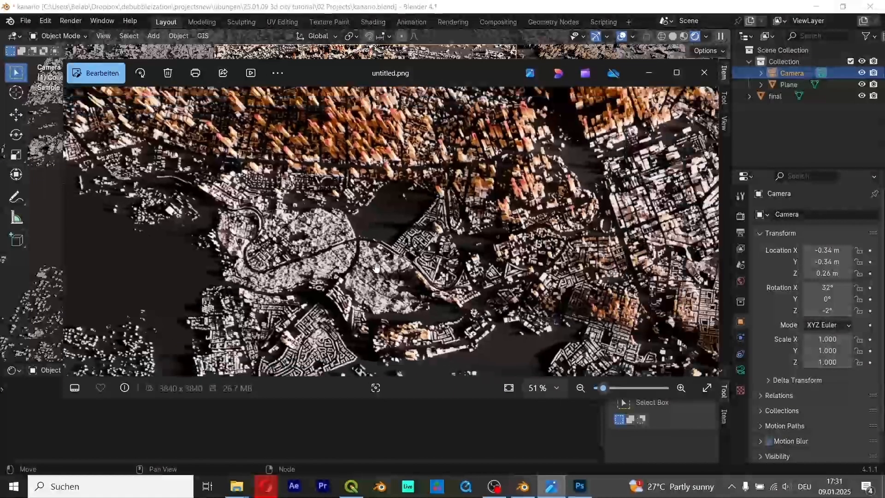
- Examine the render's coastal districts, switch to Google Maps in the browser, and look closer at Nairobi around Kibera
{"action": "scroll", "coordinate": [237, 226], "scroll_direction": "down", "scroll_amount": 3}
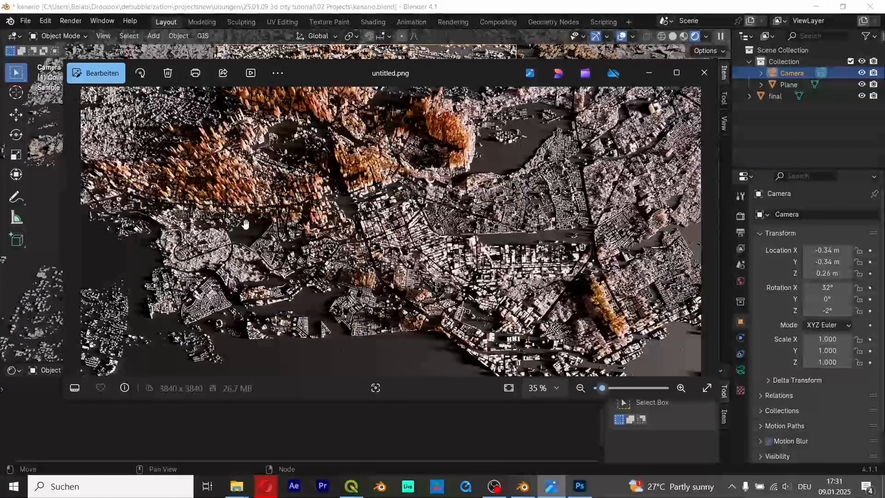
{"action": "scroll", "coordinate": [240, 224], "scroll_direction": "up", "scroll_amount": 4}
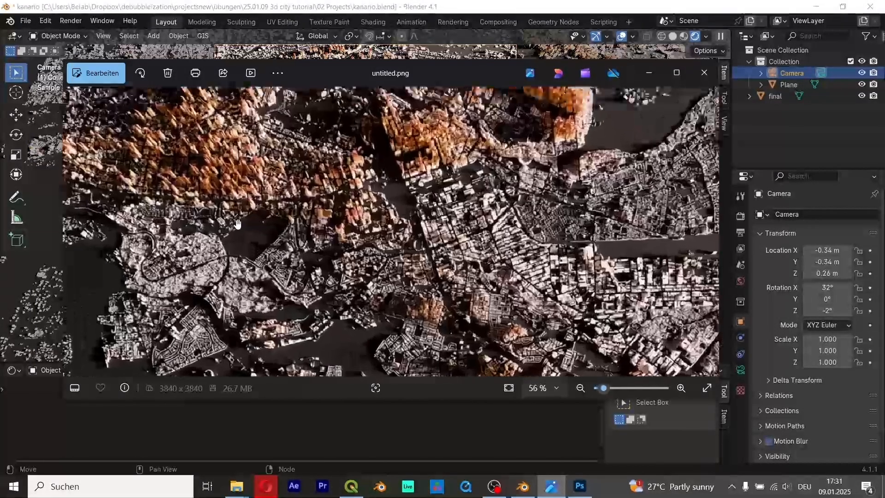
{"action": "left_click", "coordinate": [266, 485]}
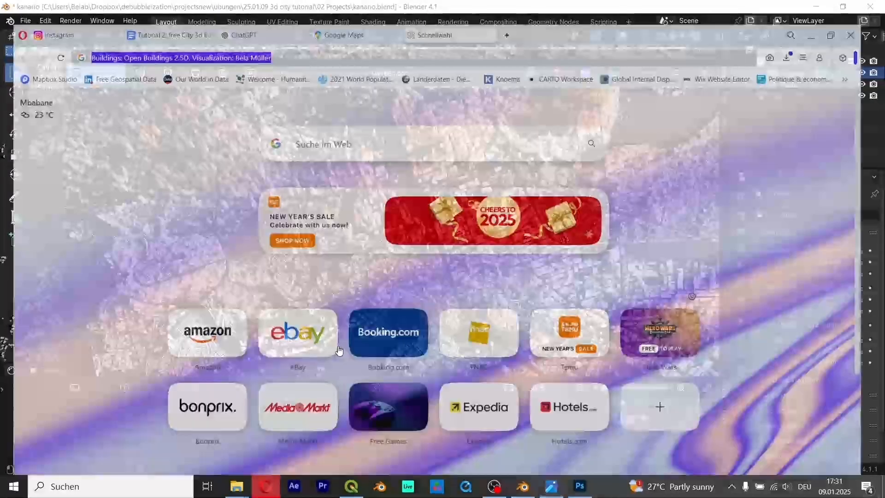
{"action": "left_click", "coordinate": [351, 11]}
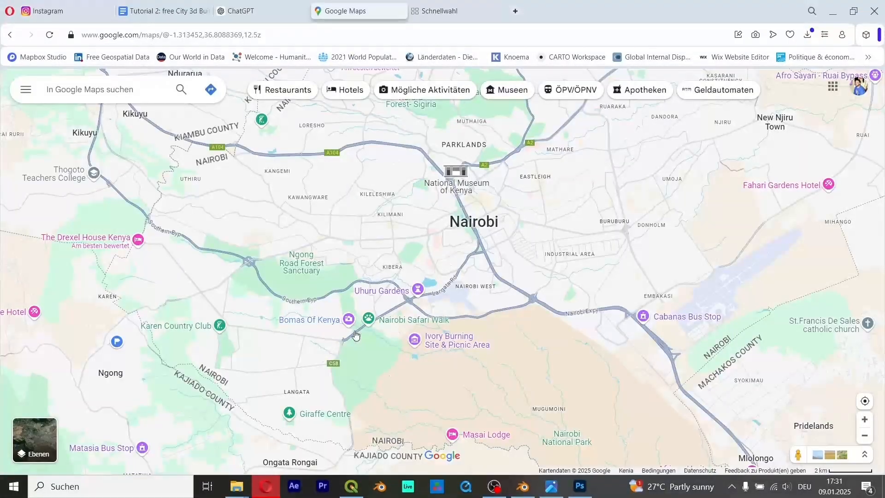
{"action": "scroll", "coordinate": [383, 347], "scroll_direction": "up", "scroll_amount": 2}
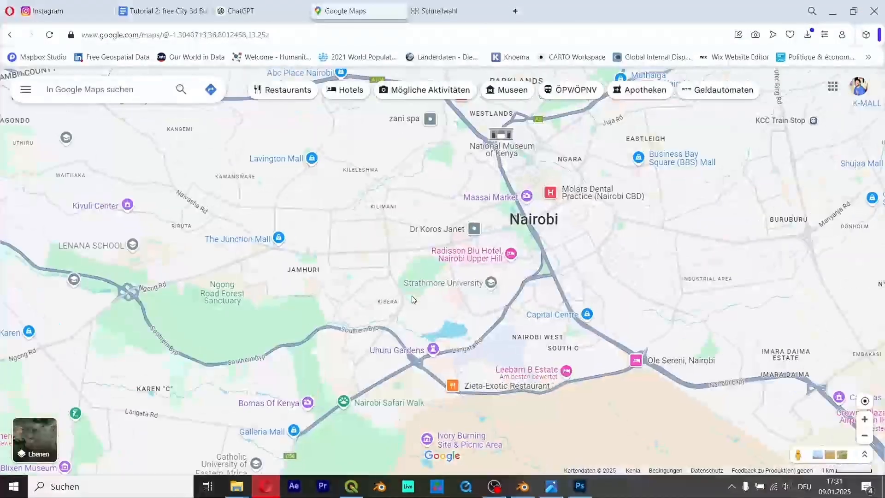
{"action": "scroll", "coordinate": [410, 339], "scroll_direction": "up", "scroll_amount": 1}
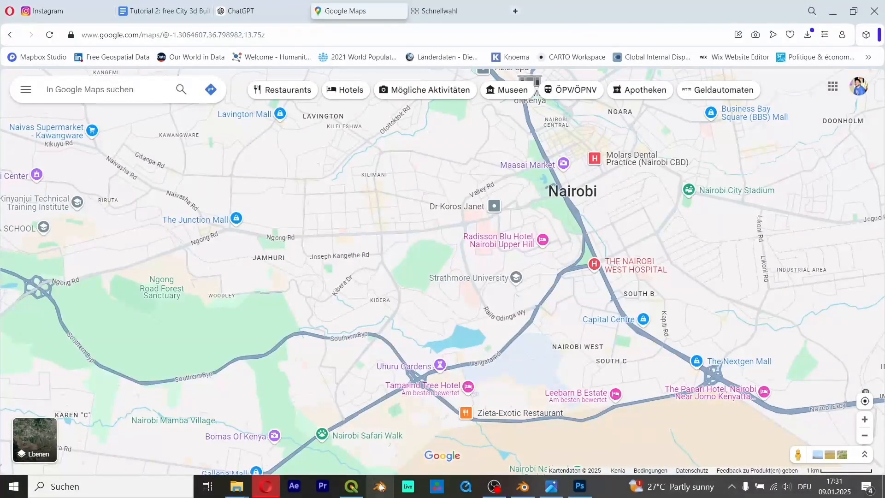
- Return to untitled.png in the photo viewer and locate the dense Kibera settlement for comparison with the map
{"action": "left_click", "coordinate": [551, 487]}
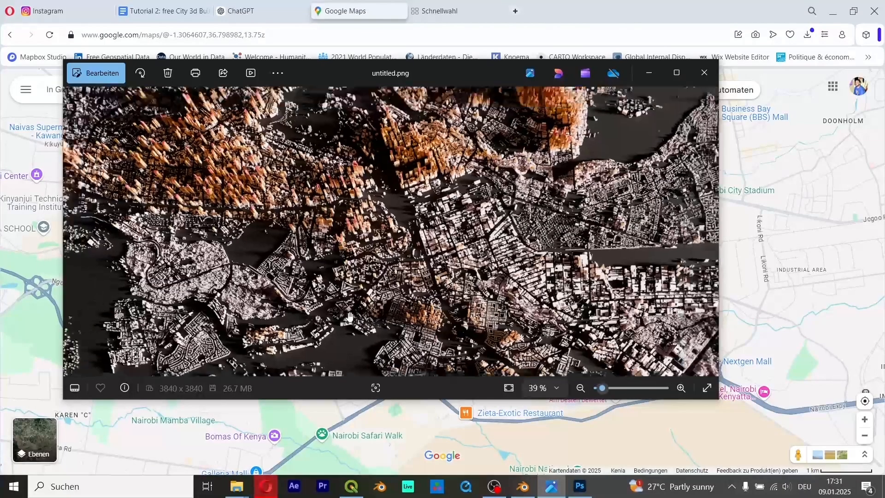
{"action": "scroll", "coordinate": [350, 234], "scroll_direction": "up", "scroll_amount": 5}
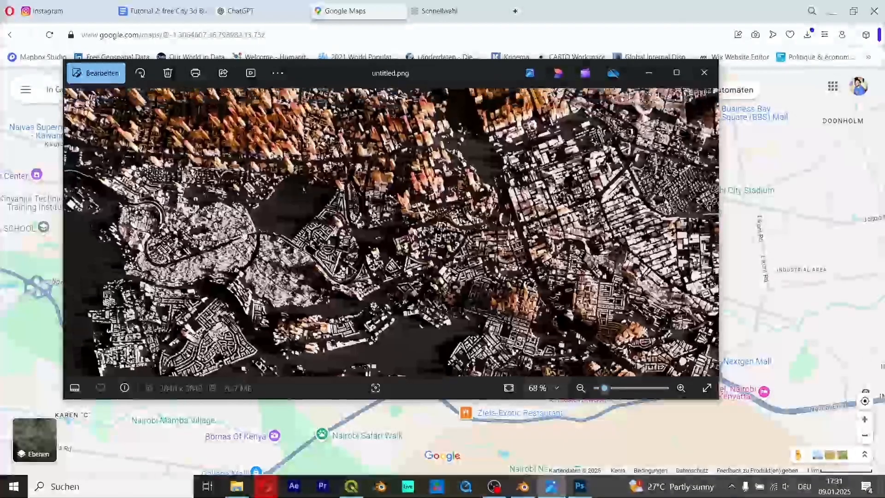
{"action": "left_click_drag", "start_coordinate": [244, 235], "coordinate": [327, 281]}
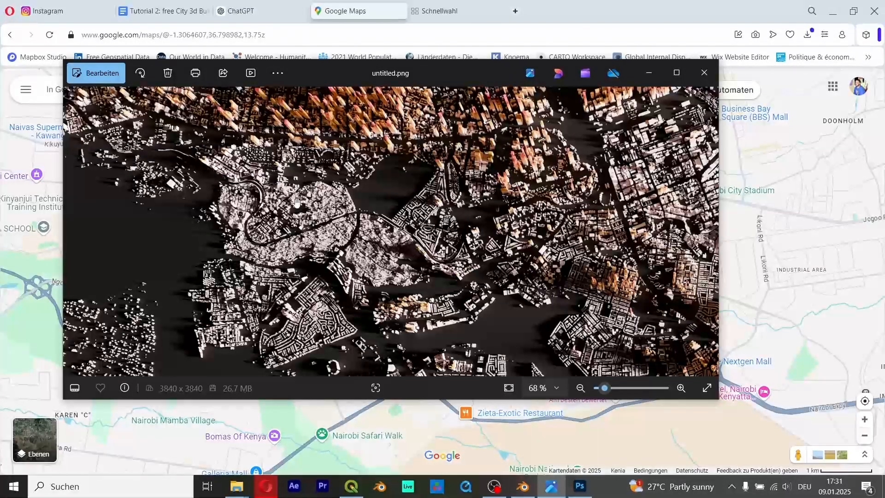
- Switch back to Blender and move the camera to Y -0.32 m over the dense settlement
{"action": "key", "text": "alt+Tab"}
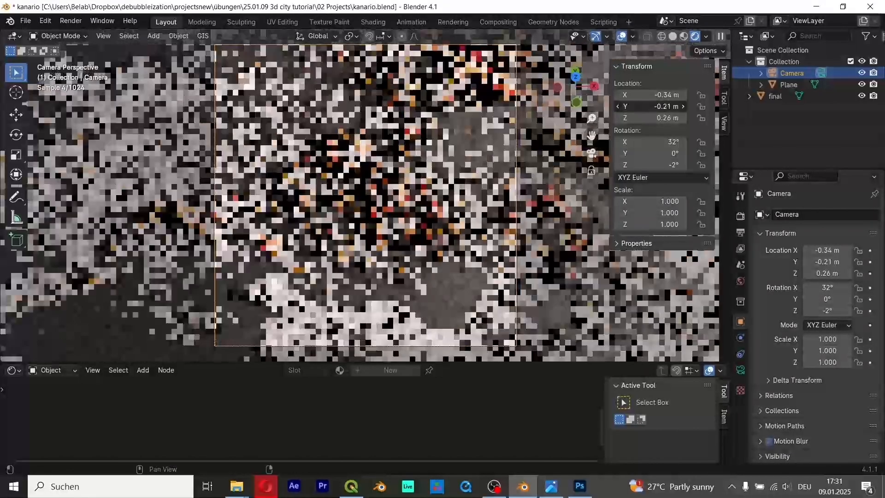
{"action": "left_click_drag", "start_coordinate": [631, 106], "coordinate": [639, 106]}
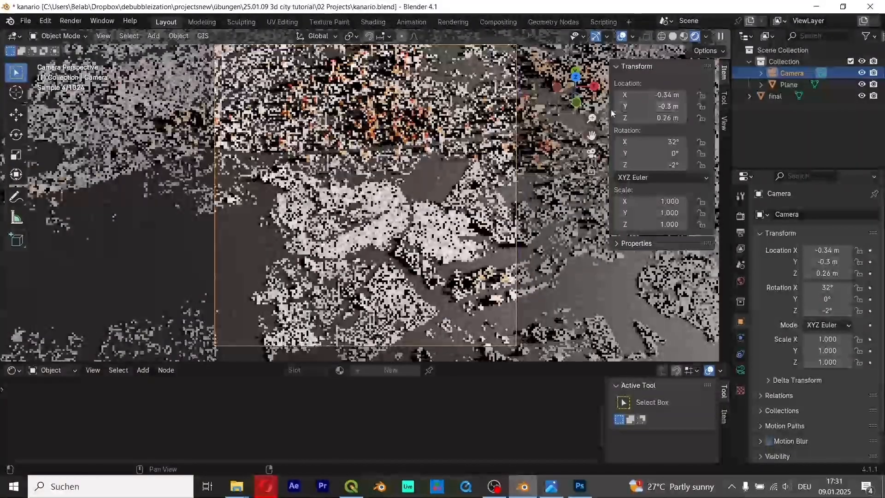
{"action": "left_click", "coordinate": [618, 106]}
{"action": "left_click", "coordinate": [618, 106]}
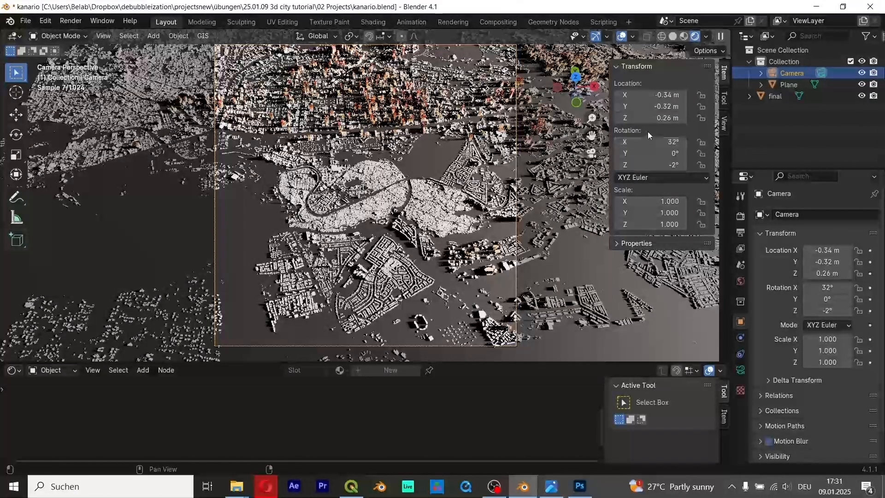
- Rotate the camera to X 48° and Z -1°, and move it to Y -0.24 m, Z 0.07 m
{"action": "left_click_drag", "start_coordinate": [649, 139], "coordinate": [668, 140]}
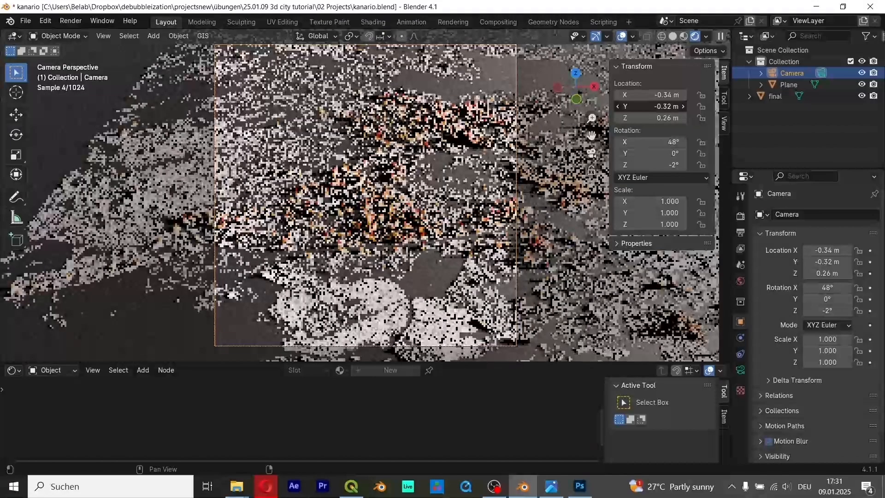
{"action": "mouse_move", "coordinate": [652, 107]}
{"action": "left_mouse_down"}
{"action": "mouse_move", "coordinate": [638, 106]}
{"action": "mouse_move", "coordinate": [645, 121]}
{"action": "mouse_move", "coordinate": [634, 121]}
{"action": "mouse_move", "coordinate": [657, 107]}
{"action": "left_mouse_up"}
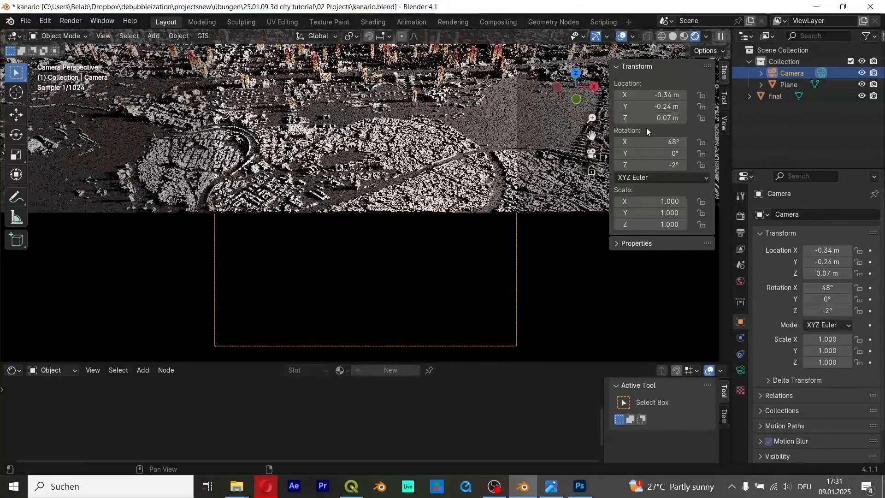
{"action": "left_click", "coordinate": [684, 165]}
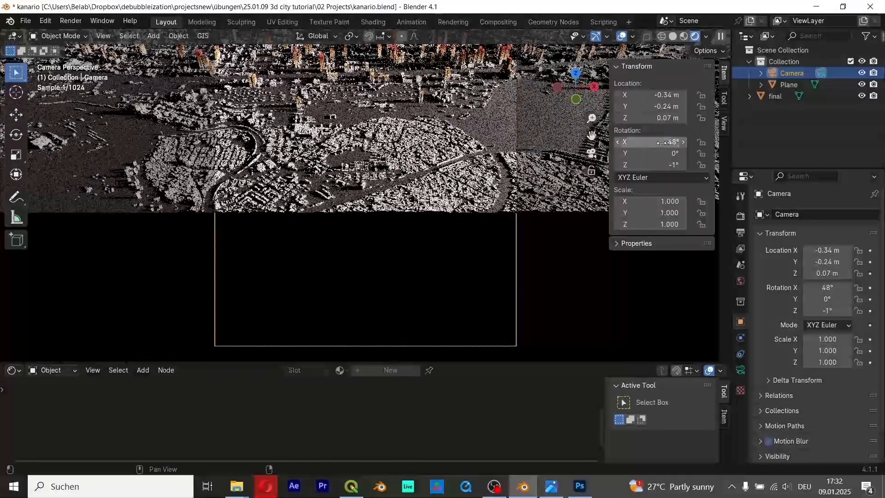
- Try a flatter view towards the horizon with the camera's X rotation at 75° and Y location at -0.34 m
{"action": "left_click_drag", "start_coordinate": [661, 142], "coordinate": [659, 143]}
{"action": "scroll", "coordinate": [437, 221], "scroll_direction": "down", "scroll_amount": 2}
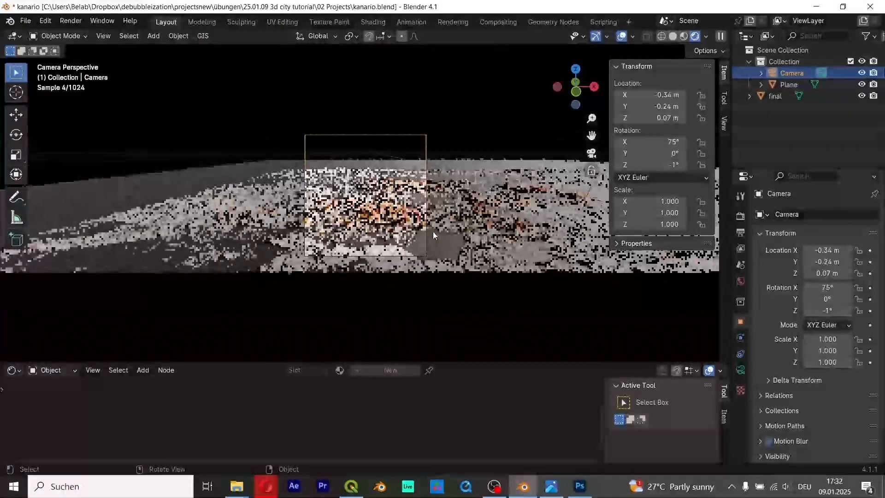
{"action": "left_click_drag", "start_coordinate": [659, 106], "coordinate": [651, 106]}
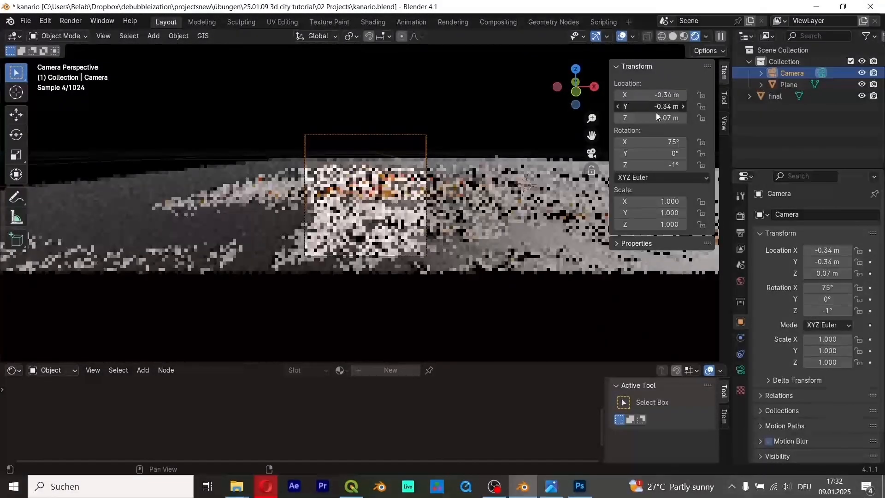
{"action": "scroll", "coordinate": [435, 254], "scroll_direction": "up", "scroll_amount": 3}
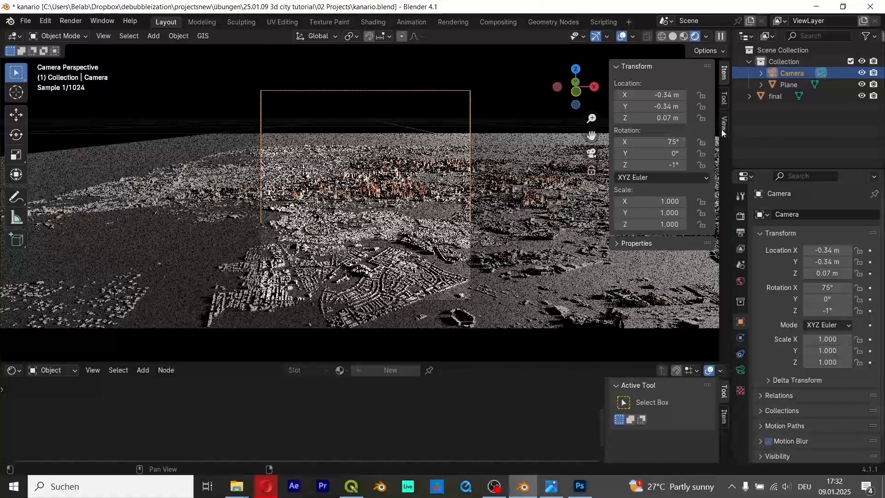
- Reset the camera's X rotation to 48° and, with its lens settings shown, move it to Y -0.47 m, Z 0.26 m
{"action": "left_click_drag", "start_coordinate": [659, 142], "coordinate": [643, 142]}
{"action": "left_click_drag", "start_coordinate": [651, 107], "coordinate": [654, 107]}
{"action": "left_click", "coordinate": [739, 371]}
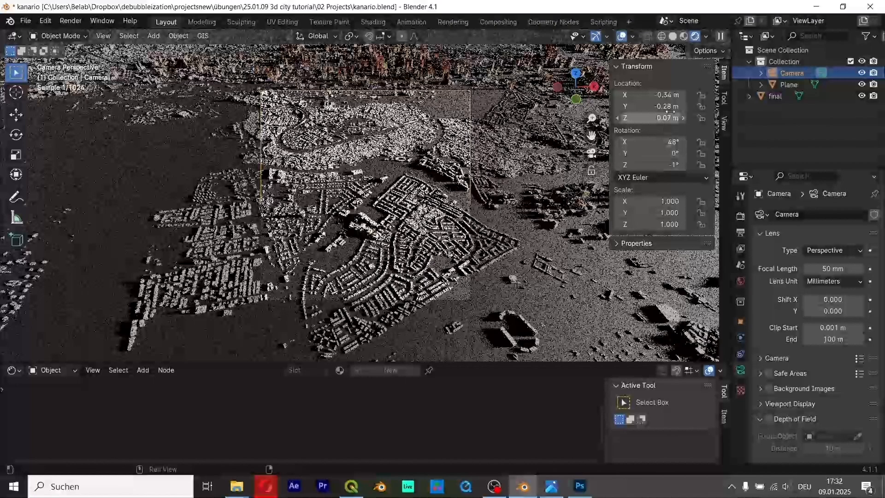
{"action": "mouse_move", "coordinate": [659, 107]}
{"action": "left_mouse_down"}
{"action": "mouse_move", "coordinate": [652, 118]}
{"action": "mouse_move", "coordinate": [663, 118]}
{"action": "mouse_move", "coordinate": [643, 106]}
{"action": "left_mouse_up"}
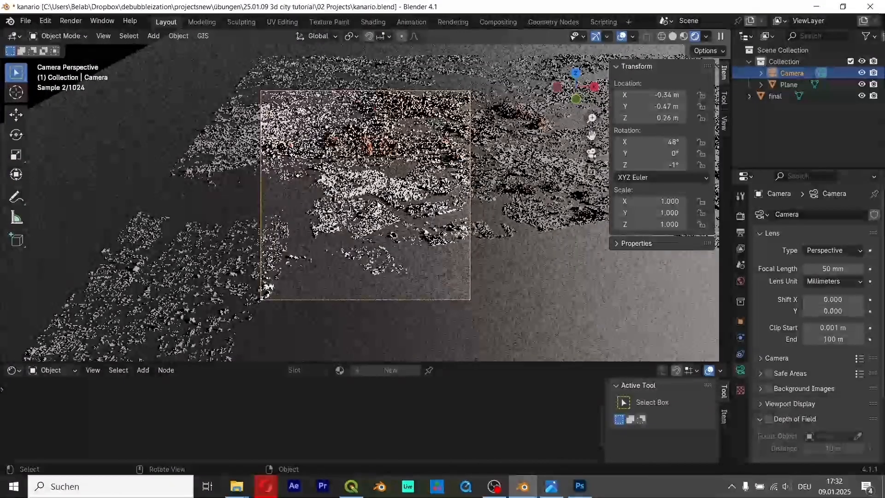
- Try a Z rotation of 1° on the camera and return it to -1°
{"action": "scroll", "coordinate": [595, 175], "scroll_direction": "up", "scroll_amount": 1}
{"action": "left_click", "coordinate": [683, 166]}
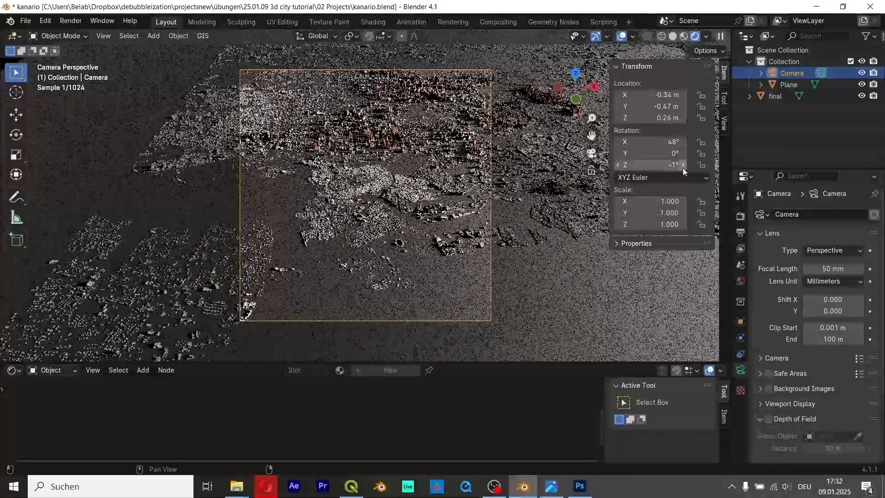
{"action": "left_click", "coordinate": [682, 166]}
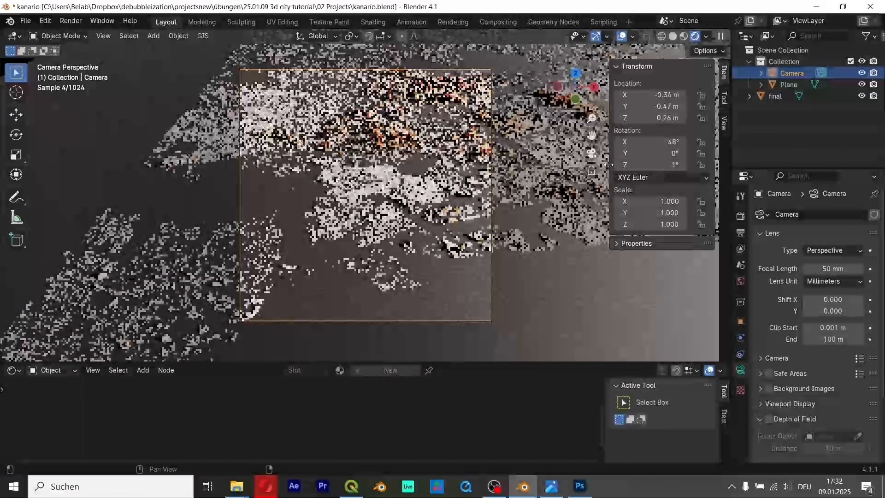
{"action": "left_click_drag", "start_coordinate": [683, 167], "coordinate": [674, 167]}
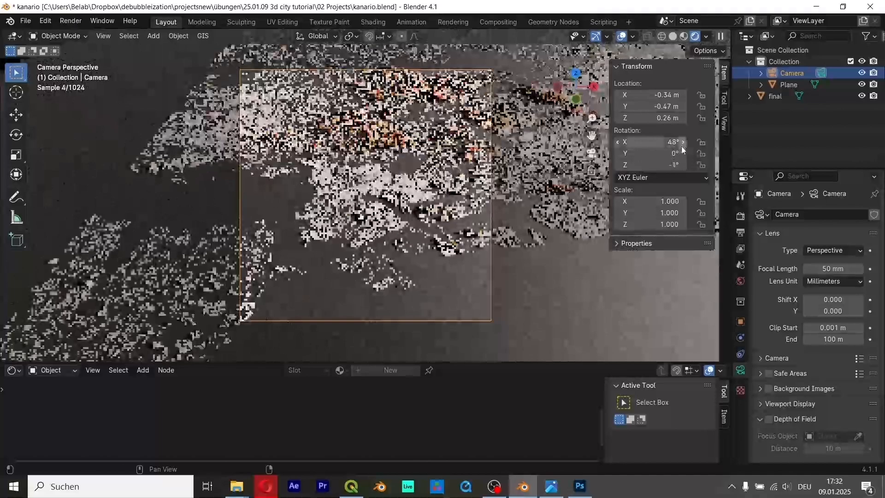
- Lower the camera in small increments to a Z location of 0.17 m
{"action": "left_click", "coordinate": [682, 118]}
{"action": "type", "text": "0.24"}
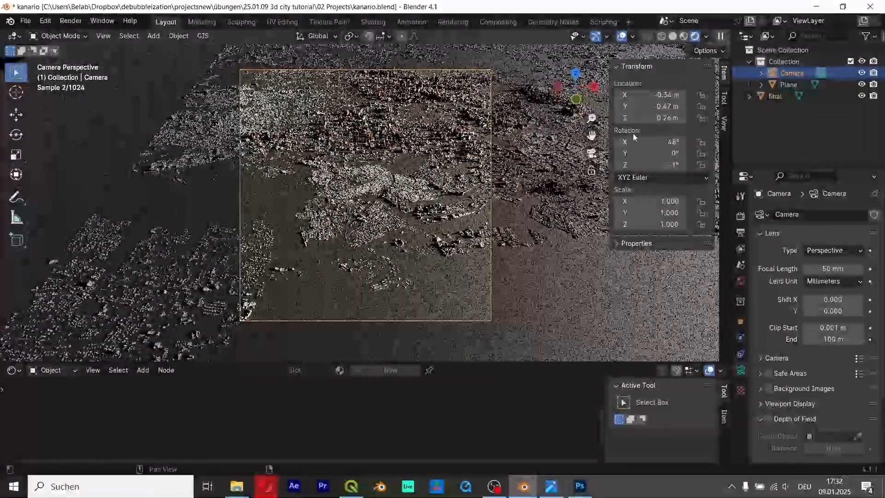
{"action": "key", "text": "Return"}
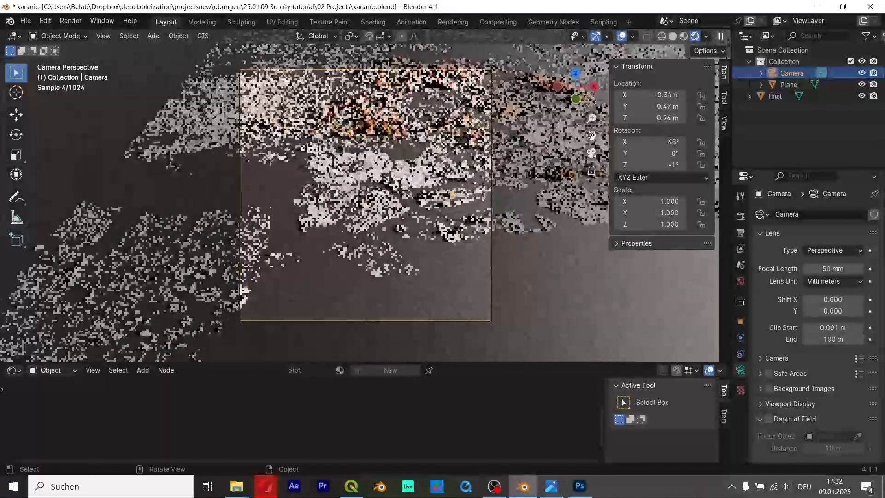
{"action": "left_click", "coordinate": [664, 118]}
{"action": "type", "text": "0.19"}
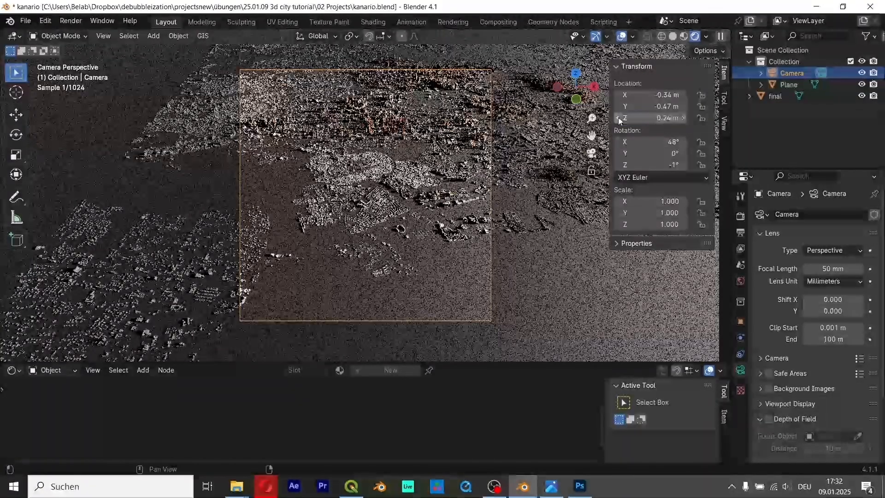
{"action": "key", "text": "Return"}
{"action": "left_click", "coordinate": [619, 116]}
{"action": "left_click", "coordinate": [620, 117]}
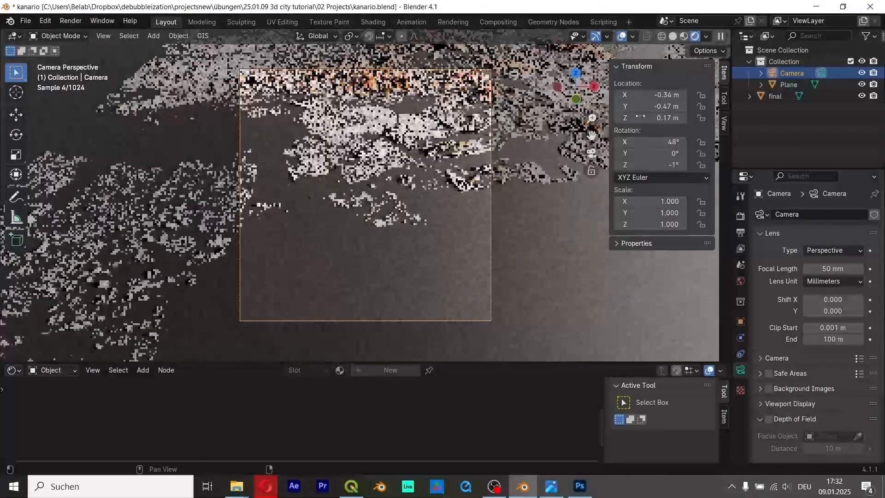
- Move the camera forward in small increments to a Y location of -0.38 m
{"action": "left_click", "coordinate": [682, 111]}
{"action": "left_click", "coordinate": [682, 111]}
{"action": "left_click", "coordinate": [682, 112]}
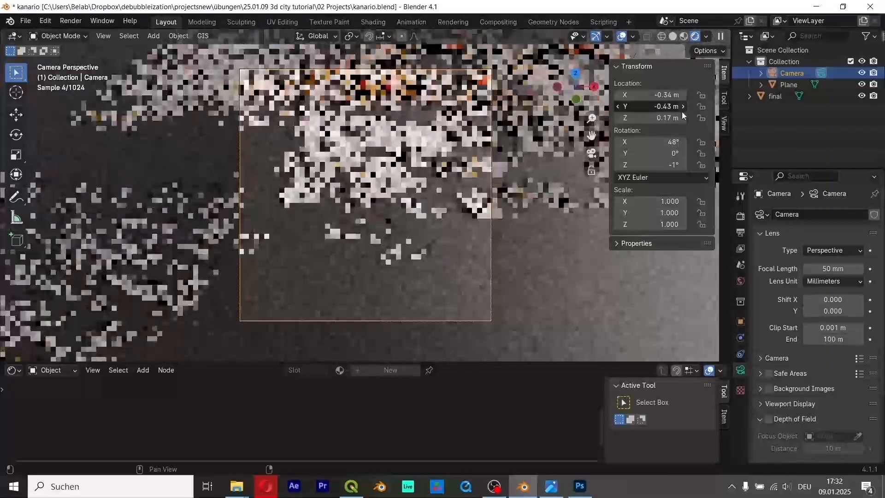
{"action": "left_click", "coordinate": [682, 112]}
{"action": "left_click", "coordinate": [682, 112]}
{"action": "left_click", "coordinate": [682, 112]}
{"action": "left_click", "coordinate": [682, 112]}
{"action": "left_click", "coordinate": [682, 112]}
{"action": "left_click", "coordinate": [682, 111]}
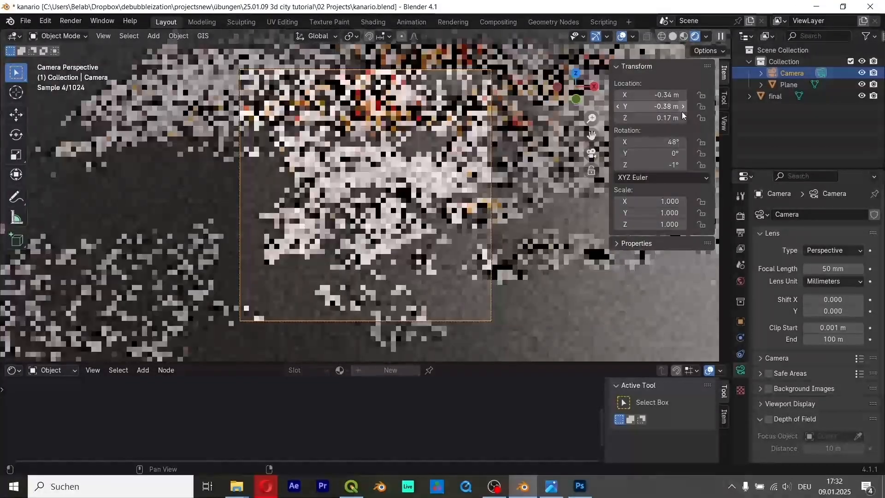
- Bring the camera closer to the settlement by setting its location to Z 0.13 m and Y -0.34 m
{"action": "left_click", "coordinate": [620, 118]}
{"action": "left_click", "coordinate": [619, 118]}
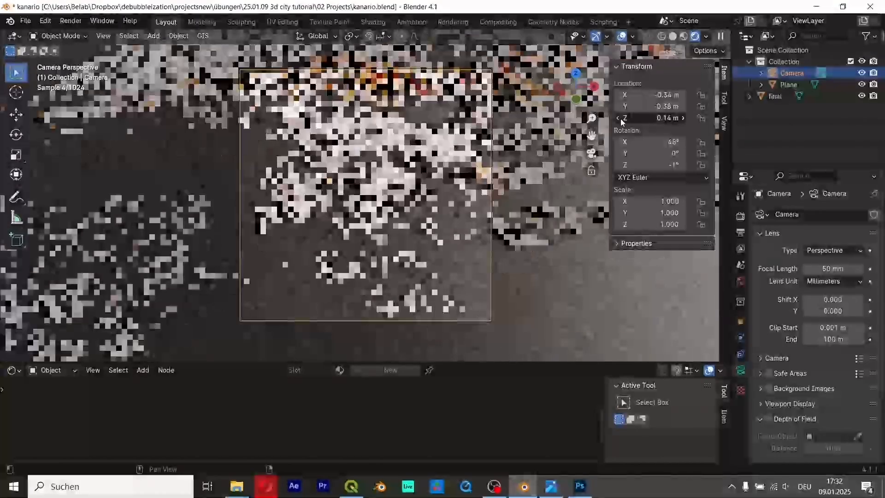
{"action": "left_click", "coordinate": [619, 118]}
{"action": "left_click", "coordinate": [619, 118]}
{"action": "left_click", "coordinate": [685, 106]}
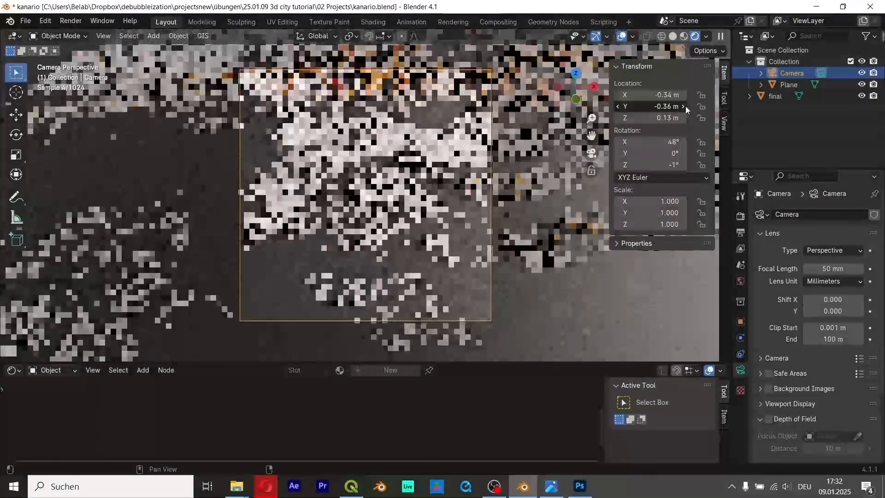
{"action": "left_click", "coordinate": [684, 106]}
{"action": "left_click", "coordinate": [684, 106]}
{"action": "left_click", "coordinate": [685, 106]}
- Adjust the camera's sideways framing of the settlement, settling on an X location of -0.32 m
{"action": "left_click", "coordinate": [684, 96]}
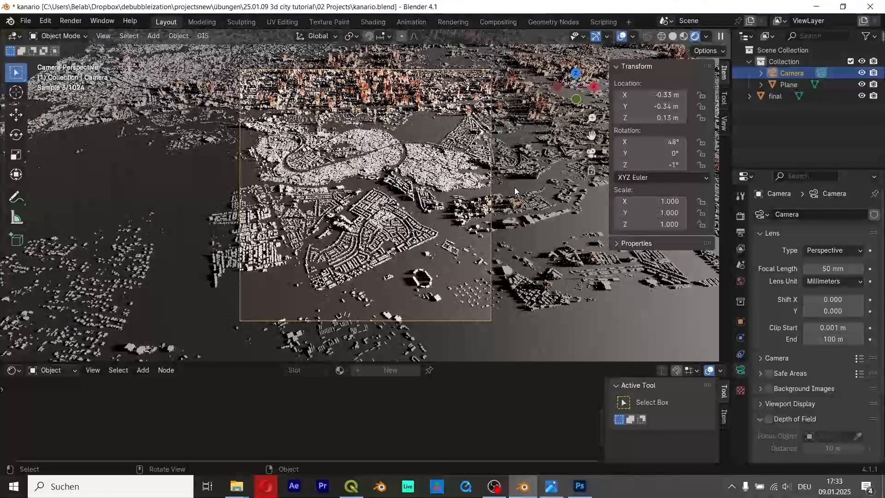
{"action": "left_click", "coordinate": [683, 95]}
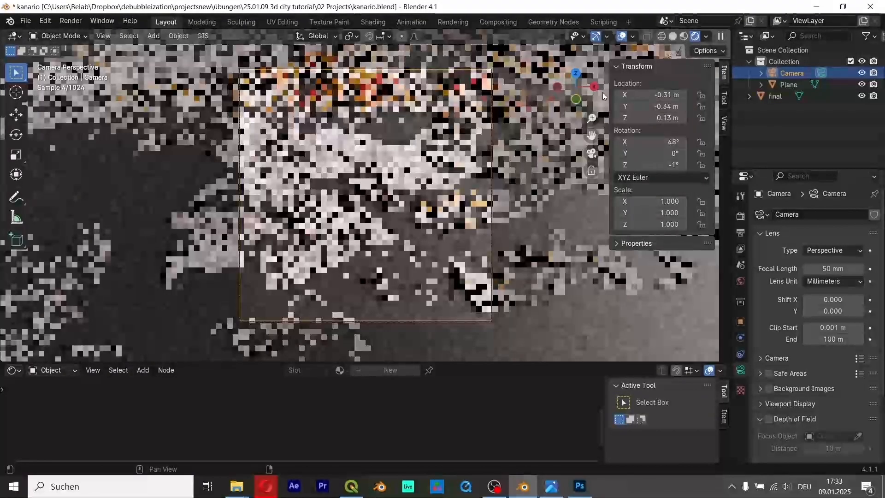
{"action": "left_click", "coordinate": [619, 95]}
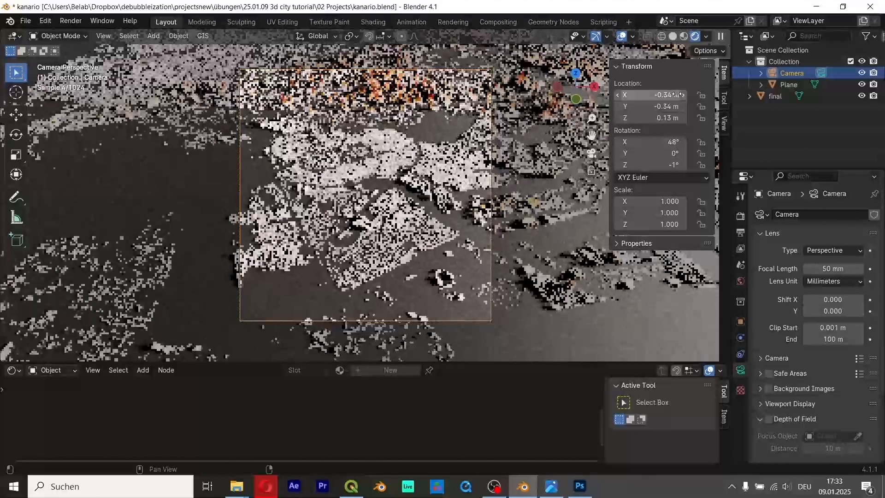
{"action": "left_click", "coordinate": [684, 95]}
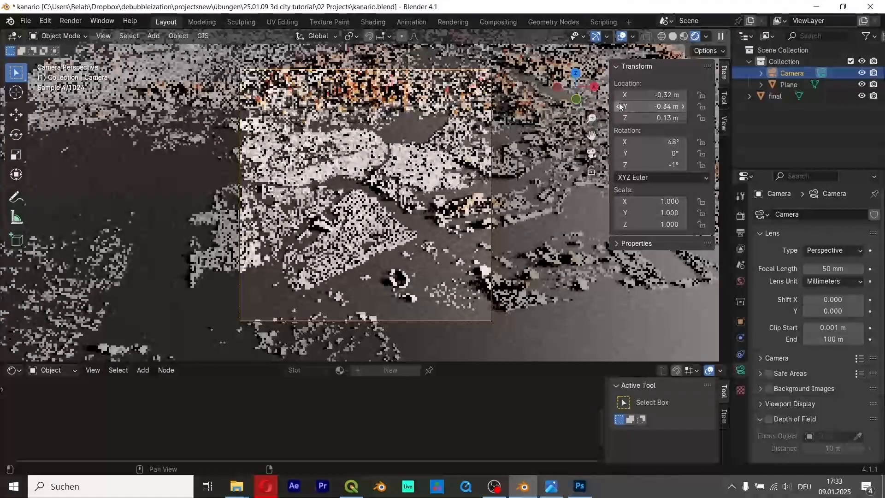
- Fine-tune the camera's framing of the settlement by setting its location to X -0.33 m and Y -0.32 m
{"action": "left_click", "coordinate": [618, 107]}
{"action": "left_click", "coordinate": [683, 106]}
{"action": "left_click", "coordinate": [683, 107]}
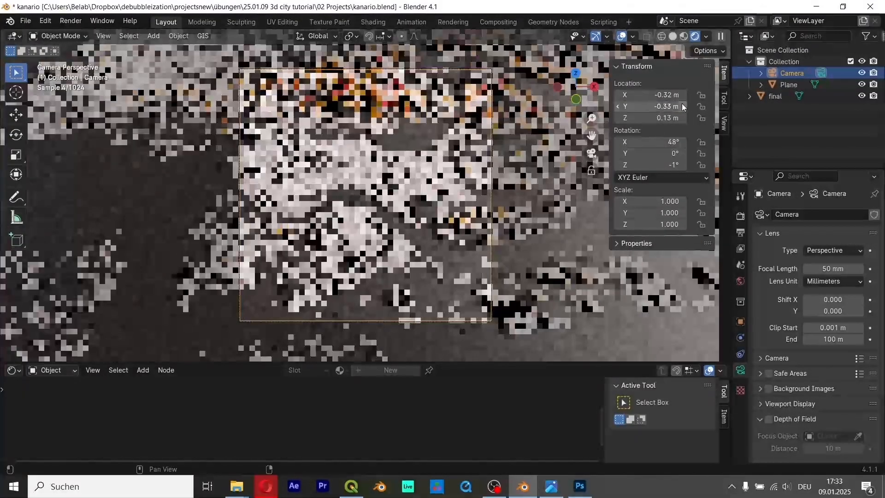
{"action": "left_click", "coordinate": [682, 107]}
{"action": "left_click", "coordinate": [618, 96]}
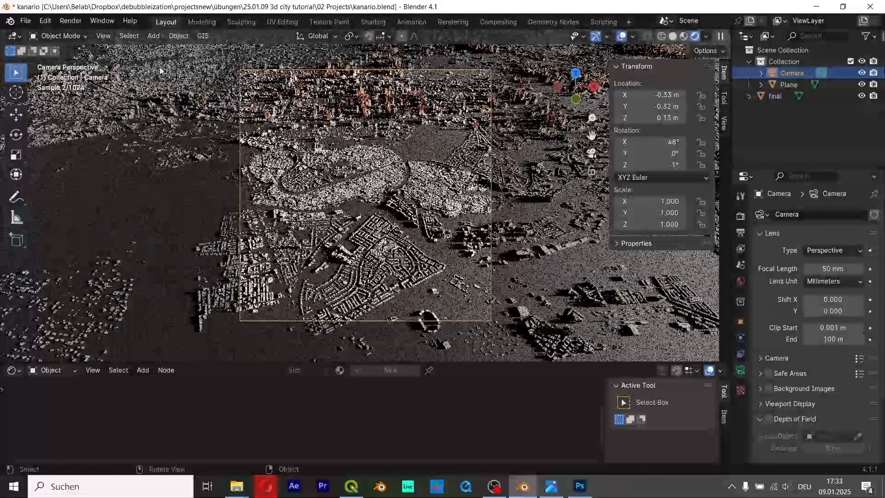
- Start rendering the still image from the current camera view and switch to Photoshop
{"action": "left_click", "coordinate": [71, 21]}
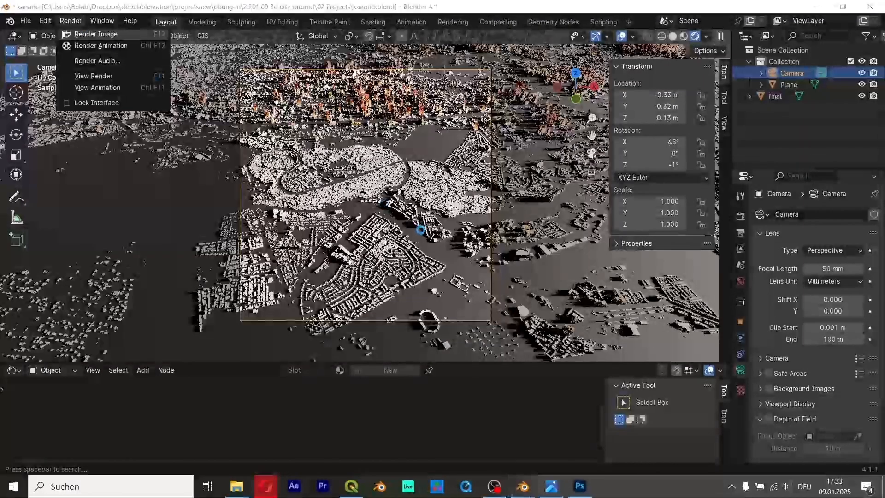
{"action": "left_click", "coordinate": [86, 33]}
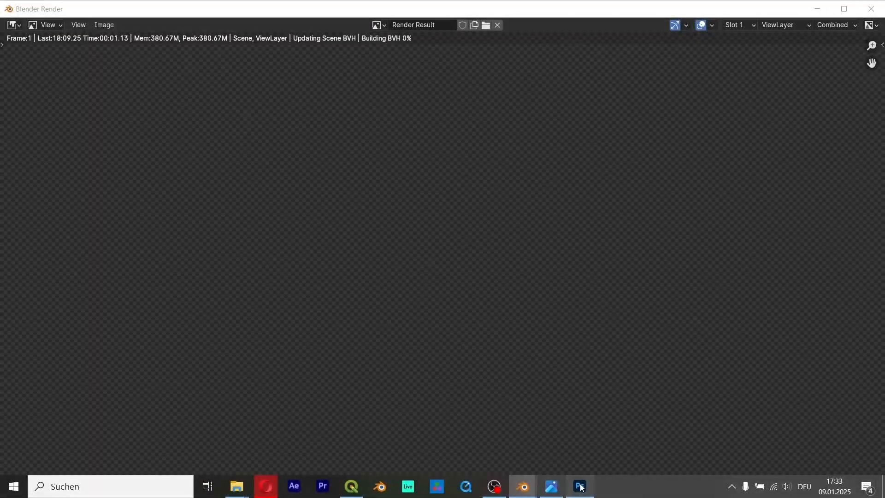
{"action": "left_click", "coordinate": [580, 485]}
{"action": "scroll", "coordinate": [354, 261], "scroll_direction": "down", "scroll_amount": 1}
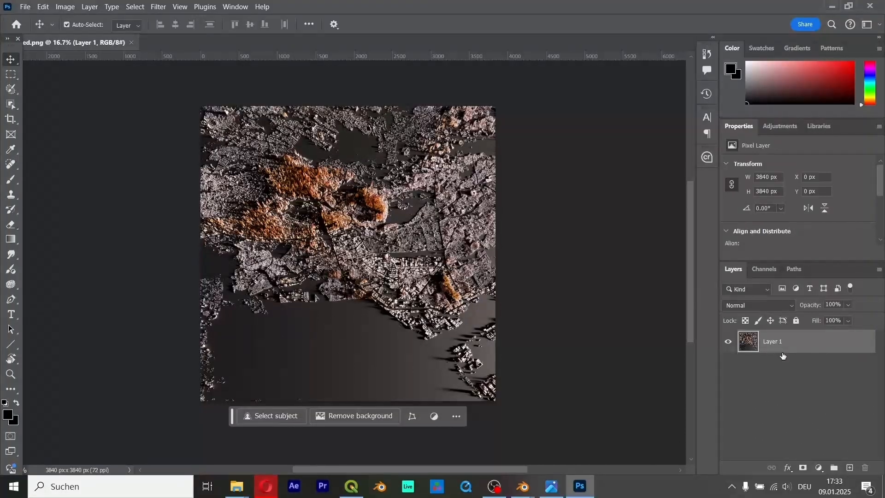
- Add a new layer with a radial transparent-to-black gradient centred on the city as a vignette, at about 74% scale
{"action": "left_click", "coordinate": [850, 468]}
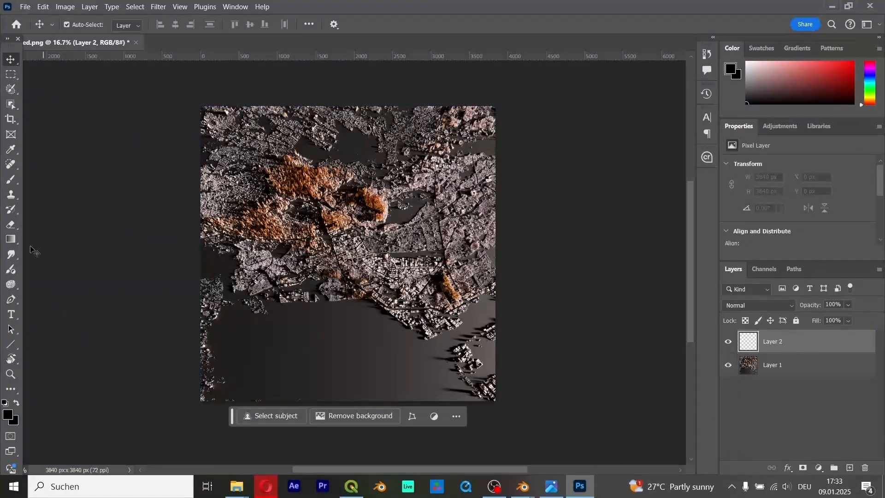
{"action": "left_click", "coordinate": [10, 240]}
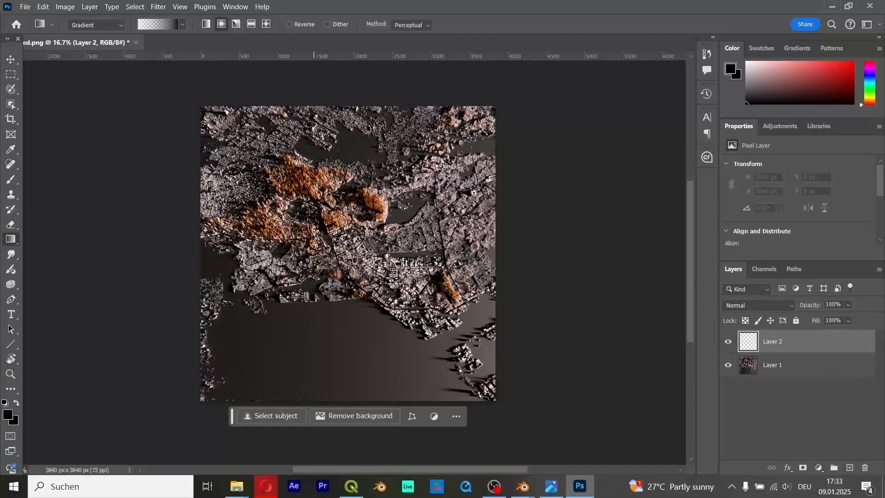
{"action": "mouse_move", "coordinate": [342, 273]}
{"action": "left_mouse_down"}
{"action": "mouse_move", "coordinate": [348, 253]}
{"action": "mouse_move", "coordinate": [472, 134]}
{"action": "mouse_move", "coordinate": [511, 115]}
{"action": "left_mouse_up"}
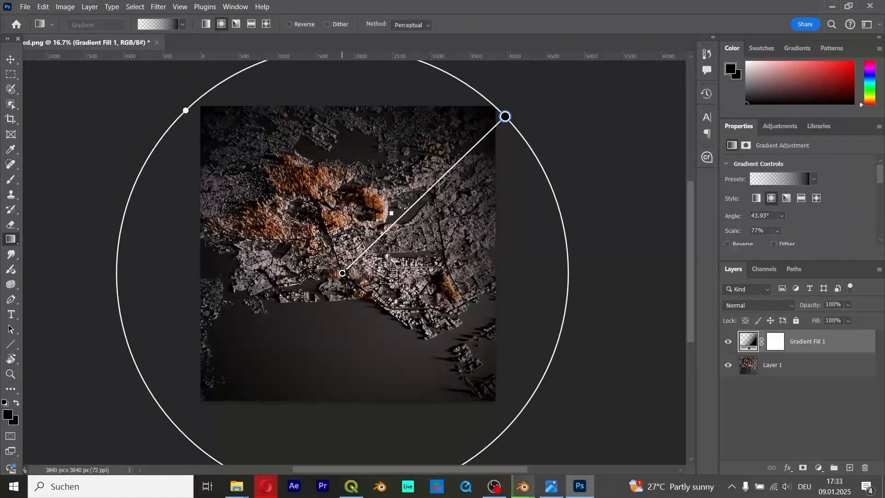
{"action": "left_click_drag", "start_coordinate": [350, 276], "coordinate": [351, 263]}
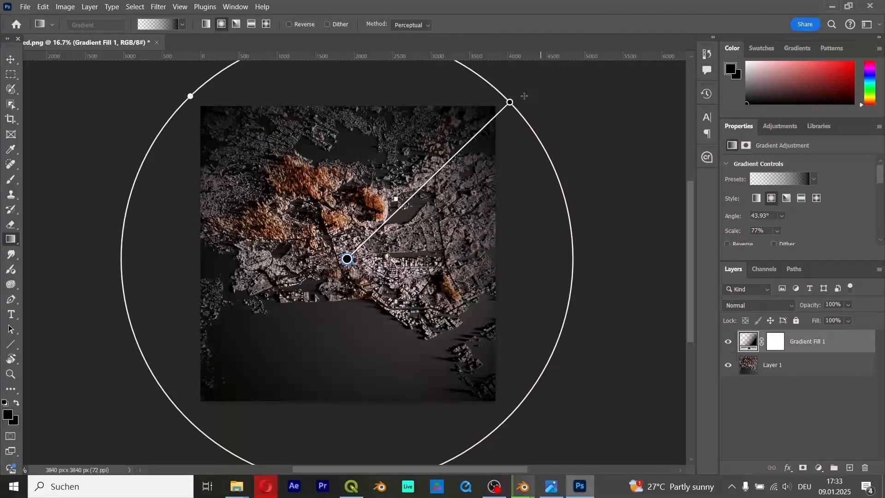
{"action": "left_click_drag", "start_coordinate": [508, 105], "coordinate": [503, 108]}
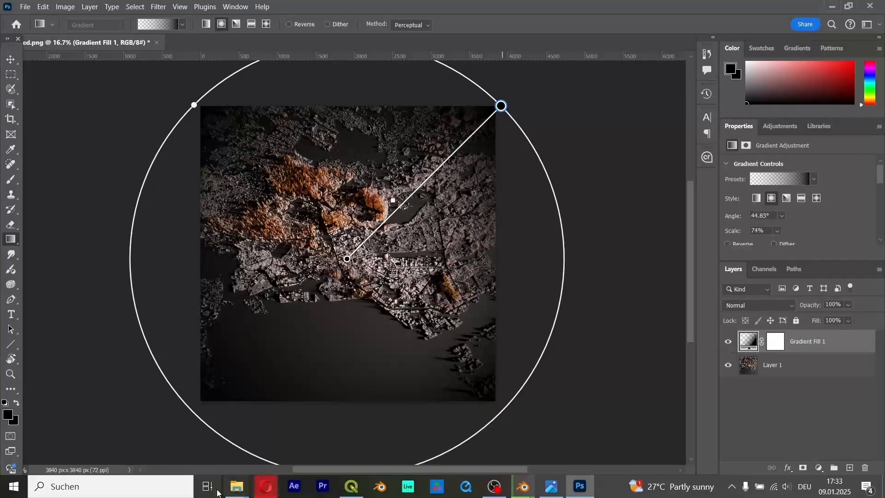
- Check the vignette on the Dar es Salaam map post on Instagram as a reference, and return to Photoshop
{"action": "left_click", "coordinate": [261, 488]}
{"action": "left_click", "coordinate": [62, 10]}
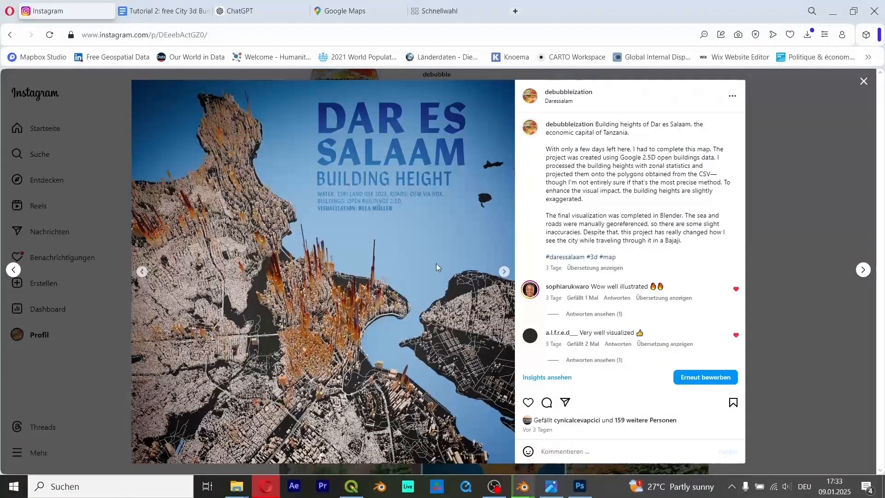
{"action": "left_click", "coordinate": [142, 272]}
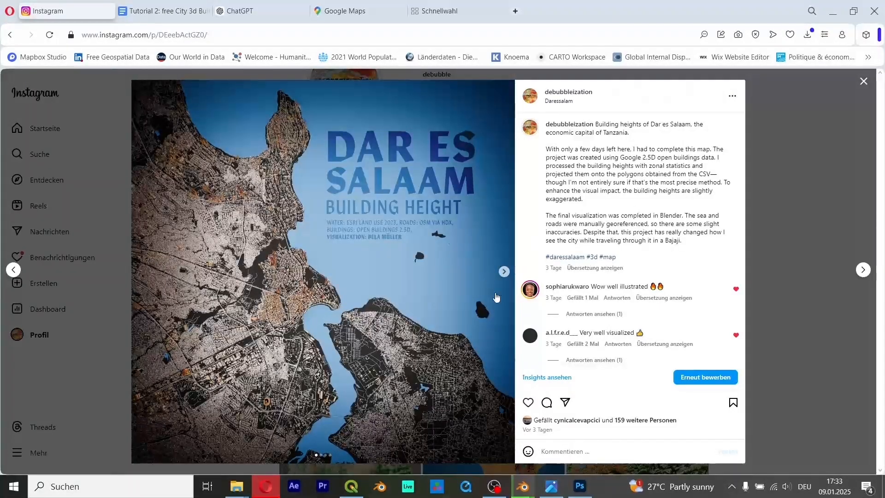
{"action": "left_click", "coordinate": [581, 486]}
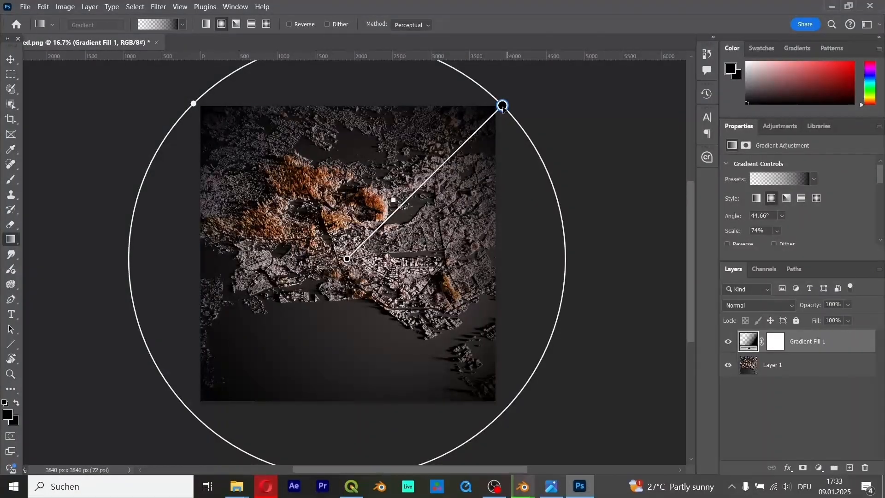
- Reduce the opacity of the Gradient Fill 1 layer to soften the vignette over the render
{"action": "left_click", "coordinate": [783, 423]}
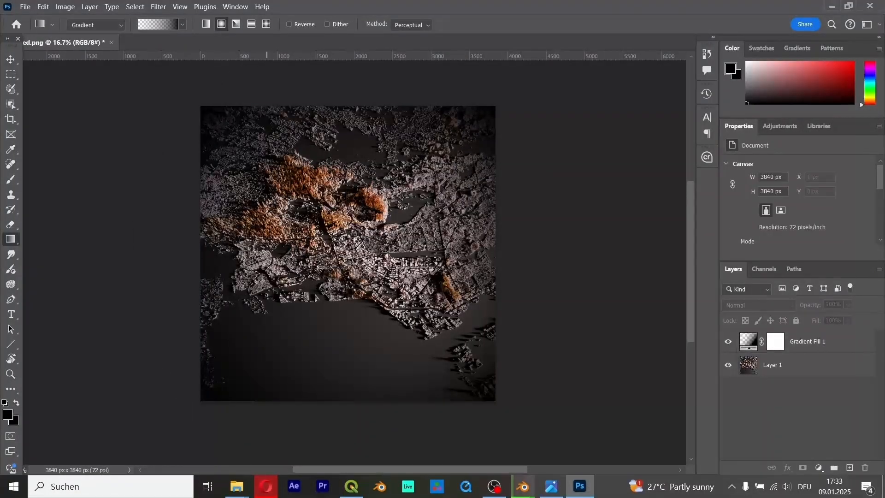
{"action": "scroll", "coordinate": [340, 221], "scroll_direction": "up", "scroll_amount": 4}
{"action": "scroll", "coordinate": [339, 220], "scroll_direction": "down", "scroll_amount": 4}
{"action": "scroll", "coordinate": [328, 207], "scroll_direction": "up", "scroll_amount": 3, "text": "alt"}
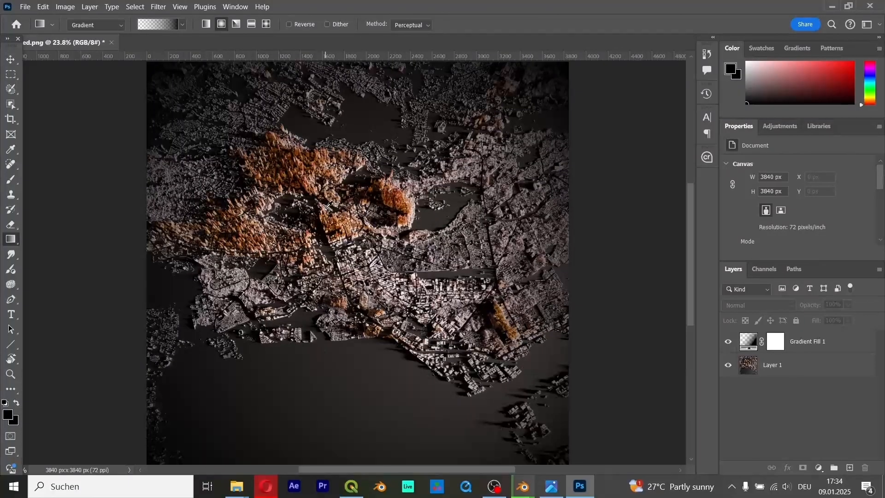
{"action": "scroll", "coordinate": [331, 208], "scroll_direction": "down", "scroll_amount": 2, "text": "alt"}
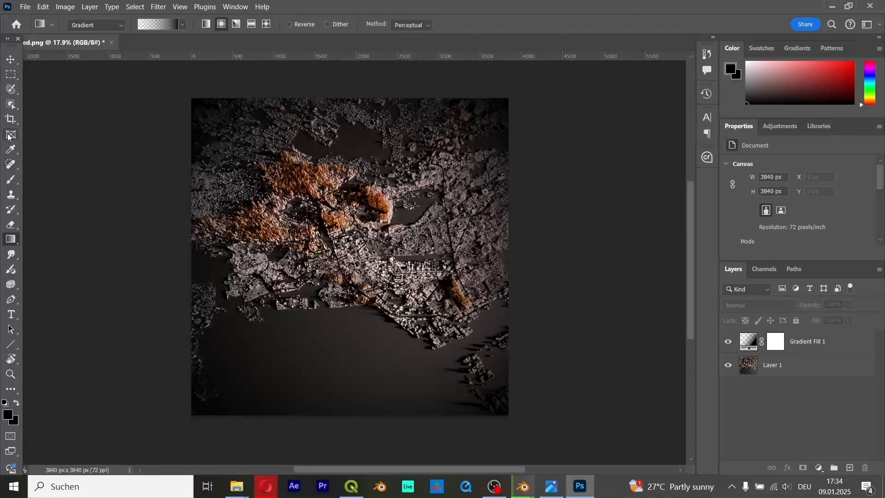
{"action": "left_click", "coordinate": [849, 346]}
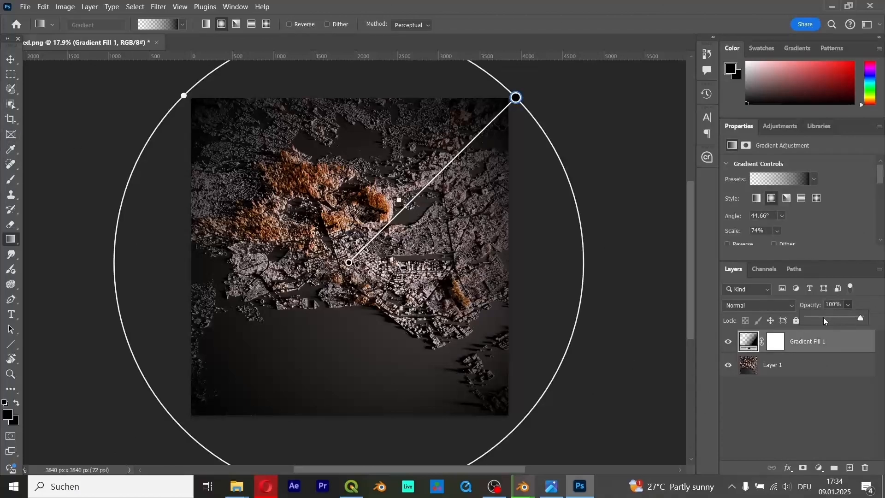
{"action": "left_click", "coordinate": [827, 382]}
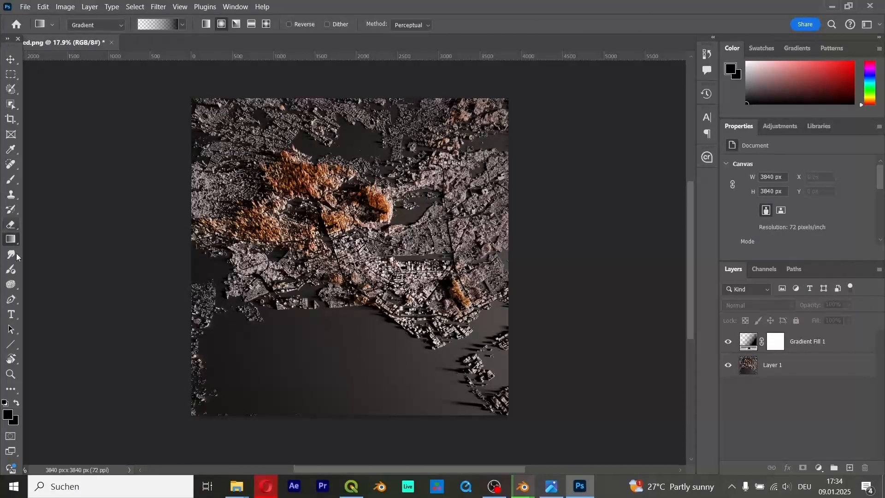
- Add the title text NAIROBI on the empty dark ground below the city
{"action": "left_click", "coordinate": [17, 314]}
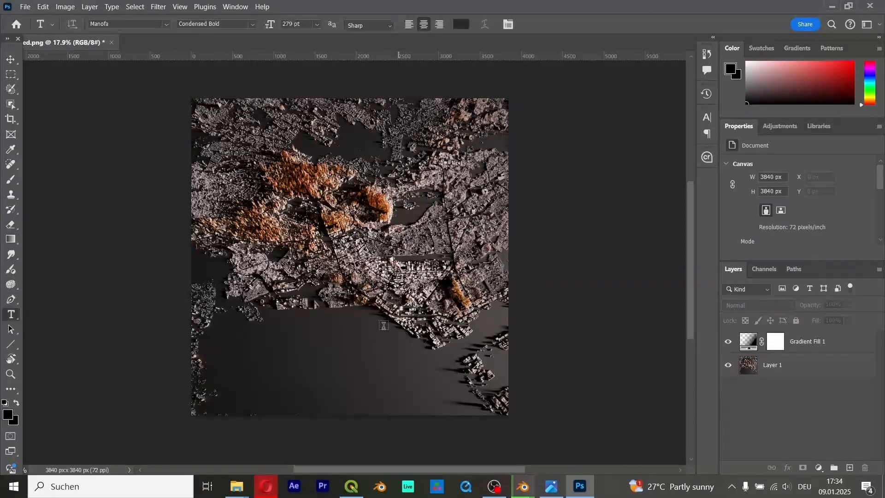
{"action": "left_click", "coordinate": [350, 354]}
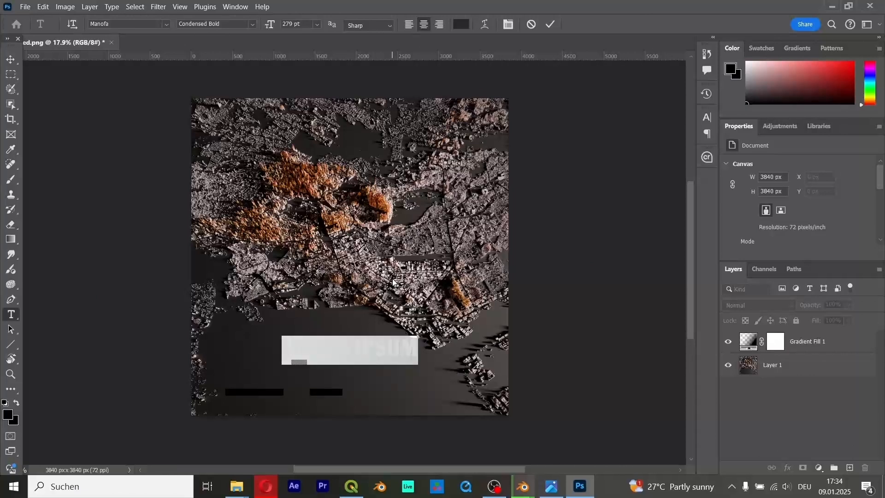
{"action": "key", "text": "BackSpace"}
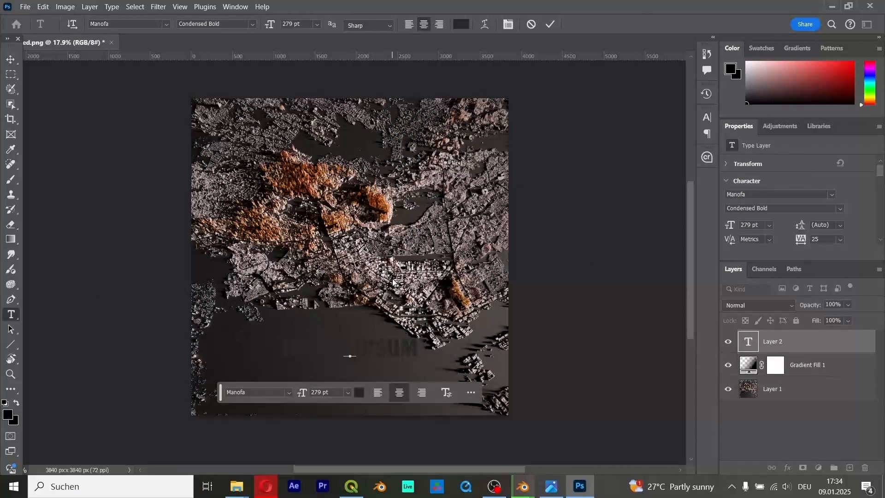
{"action": "type", "text": "SEATTLE"}
{"action": "key", "text": "ctrl+a"}
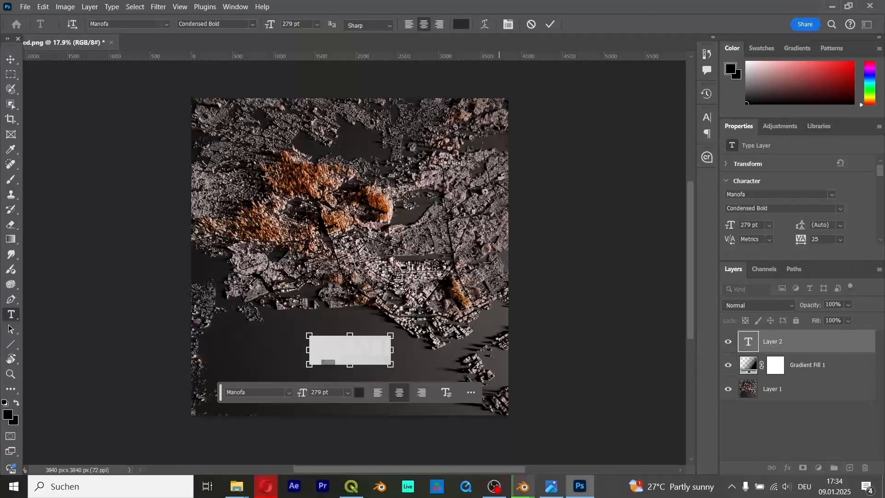
- Set the title's font to Manofa Condensed Bold and its colour to white (ffffff)
{"action": "left_click", "coordinate": [287, 397]}
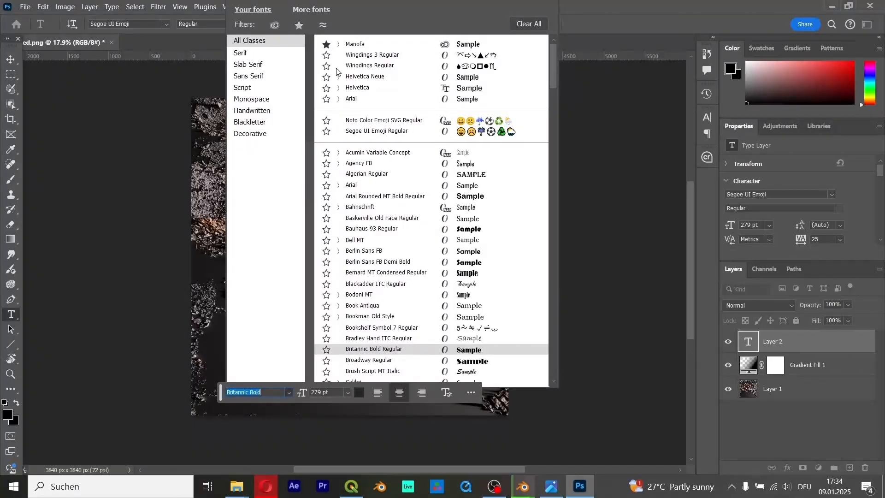
{"action": "left_click", "coordinate": [339, 44]}
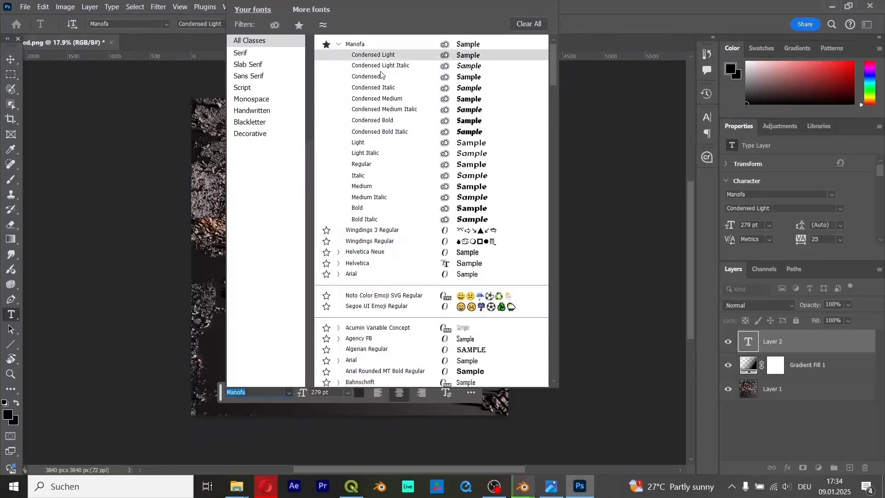
{"action": "left_click", "coordinate": [378, 121]}
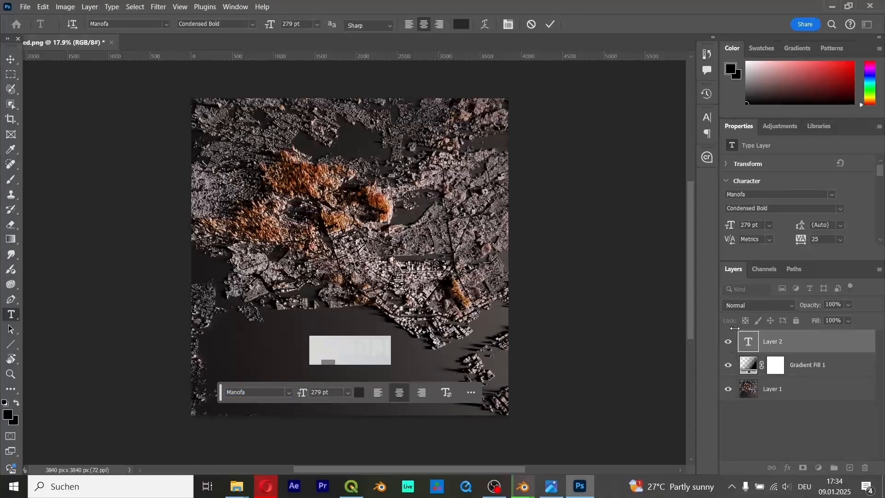
{"action": "scroll", "coordinate": [848, 217], "scroll_direction": "down", "scroll_amount": 3}
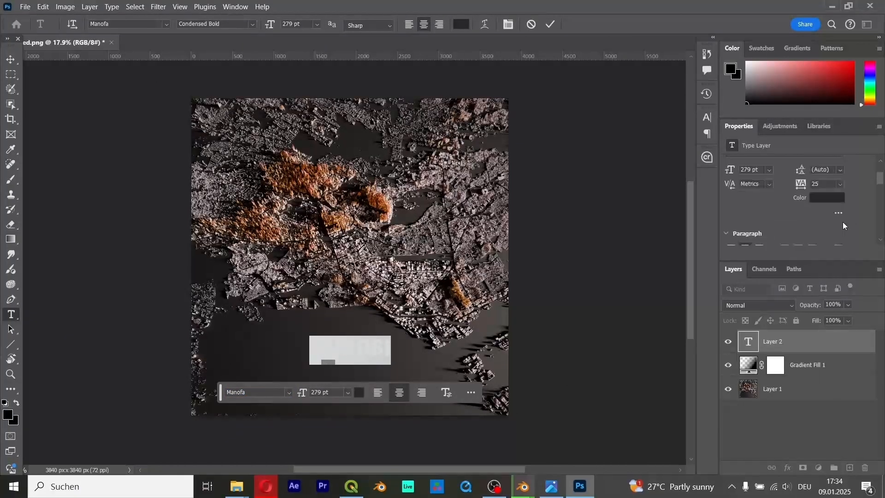
{"action": "left_click", "coordinate": [816, 200]}
{"action": "left_click", "coordinate": [668, 248]}
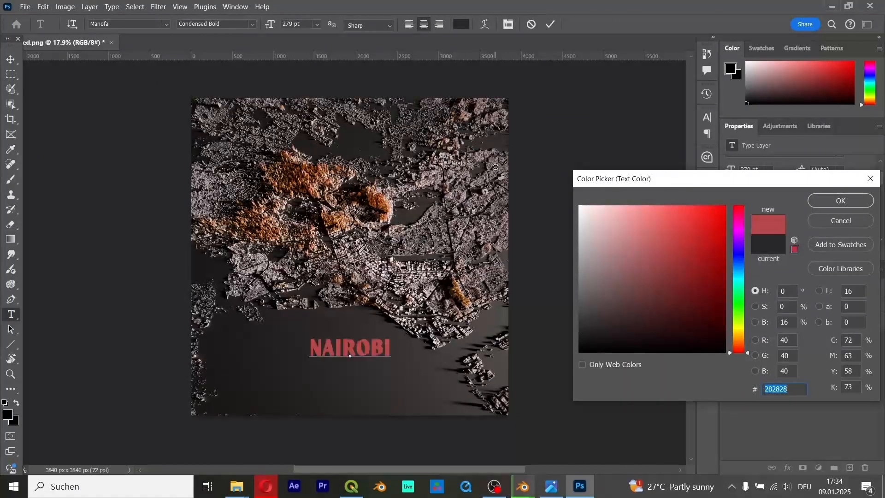
{"action": "type", "text": "ffffff"}
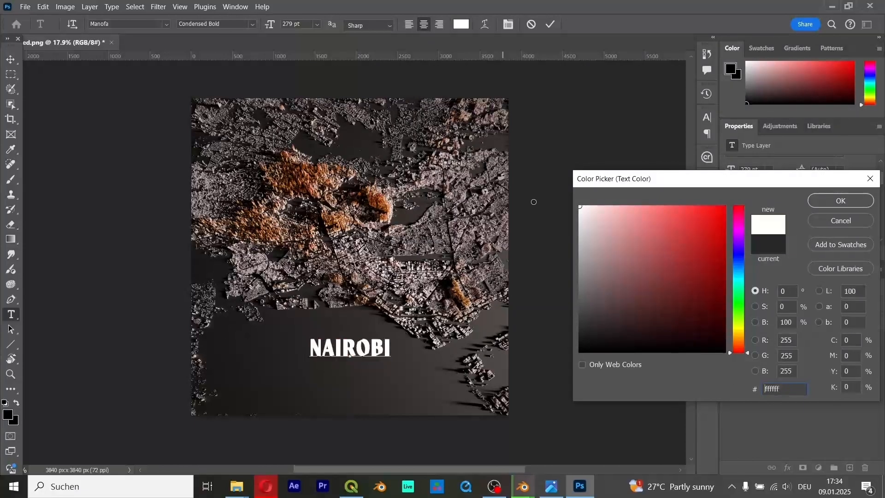
{"action": "left_click", "coordinate": [841, 201]}
{"action": "left_click", "coordinate": [11, 59]}
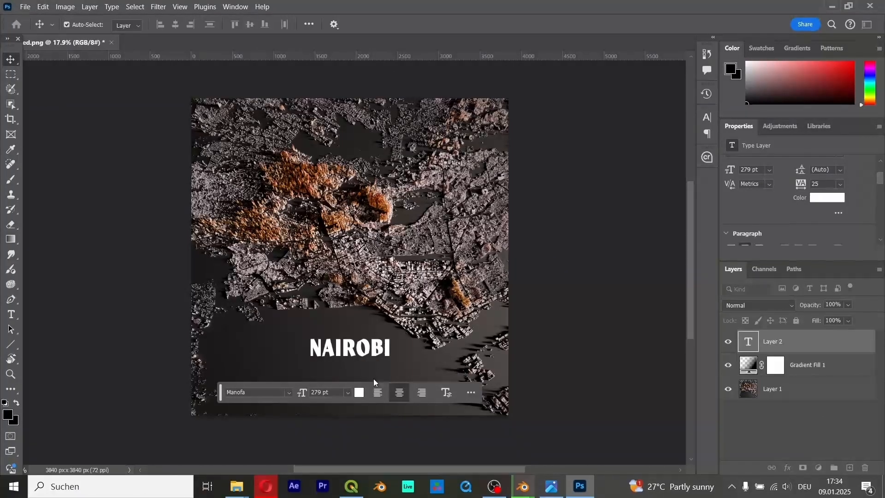
- Save the document as a Photoshop PSD file in the 03 Pre Final folder
{"action": "left_click_drag", "start_coordinate": [169, 195], "coordinate": [45, 13]}
{"action": "left_click", "coordinate": [26, 6]}
{"action": "left_click", "coordinate": [74, 140]}
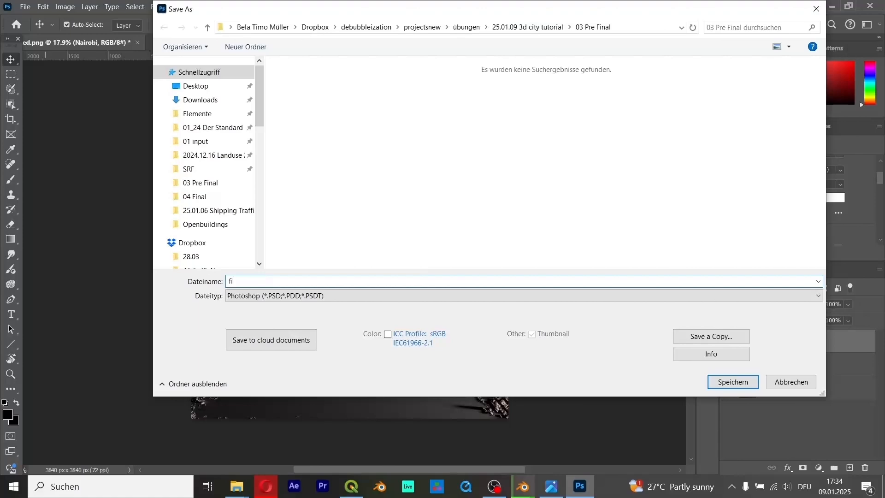
{"action": "key", "text": "Return"}
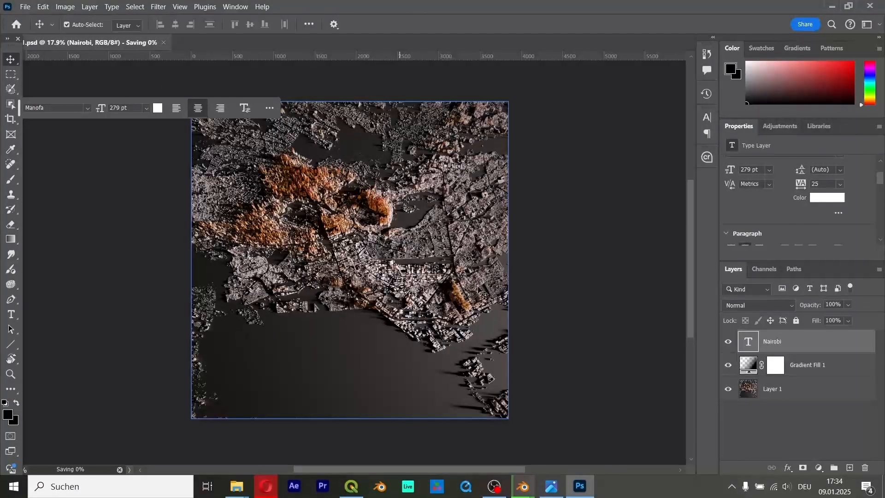
- Move the NAIROBI title toward the lower-left part of the image and set its text size to 300 pt
{"action": "left_click", "coordinate": [861, 416]}
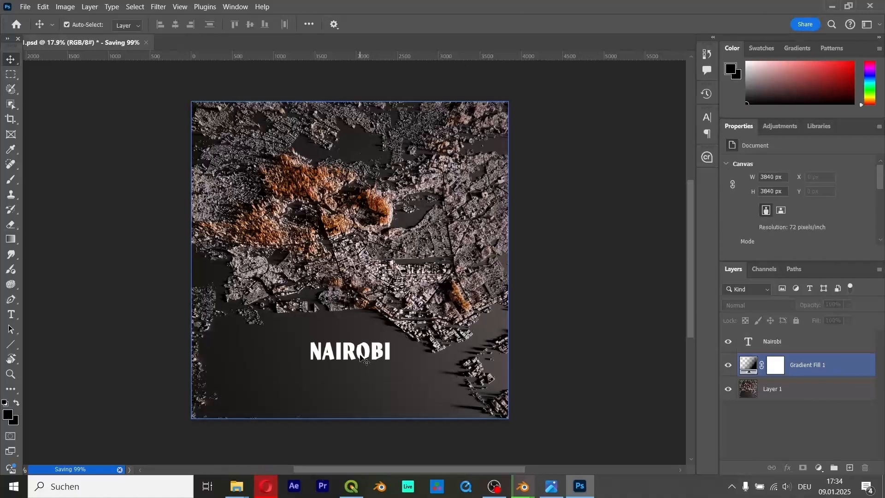
{"action": "left_click_drag", "start_coordinate": [363, 359], "coordinate": [285, 341]}
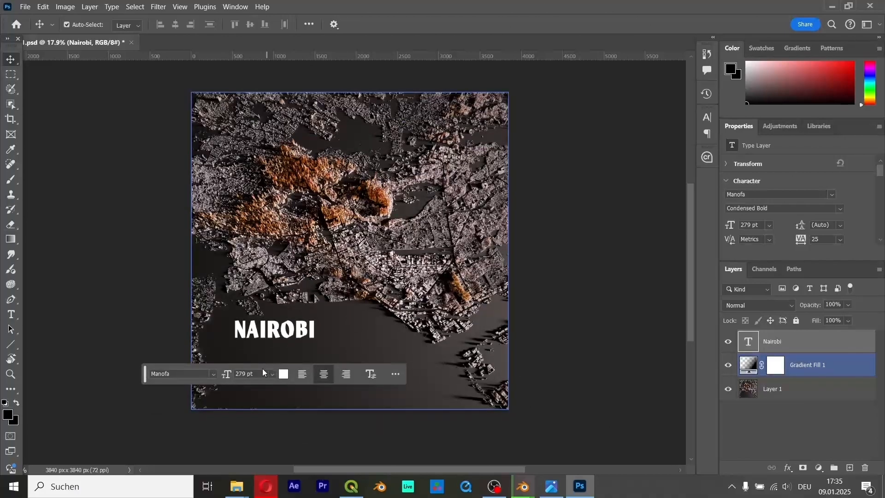
{"action": "left_click", "coordinate": [273, 375]}
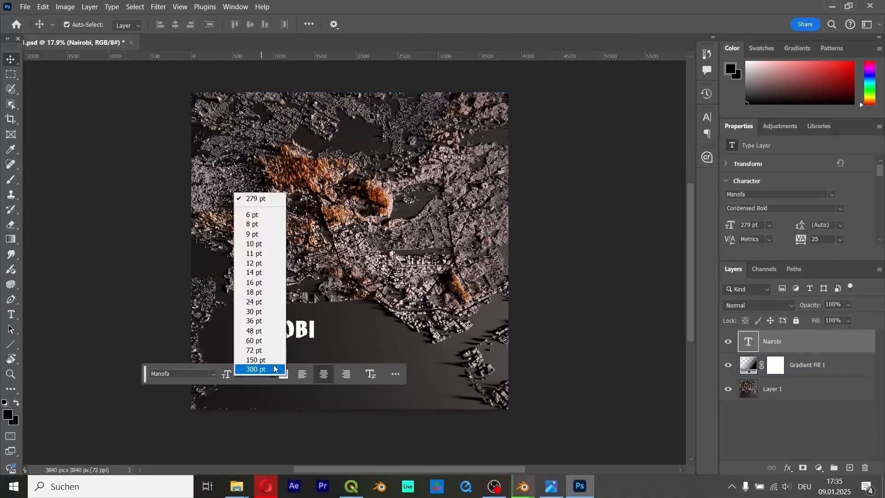
{"action": "left_click", "coordinate": [255, 367]}
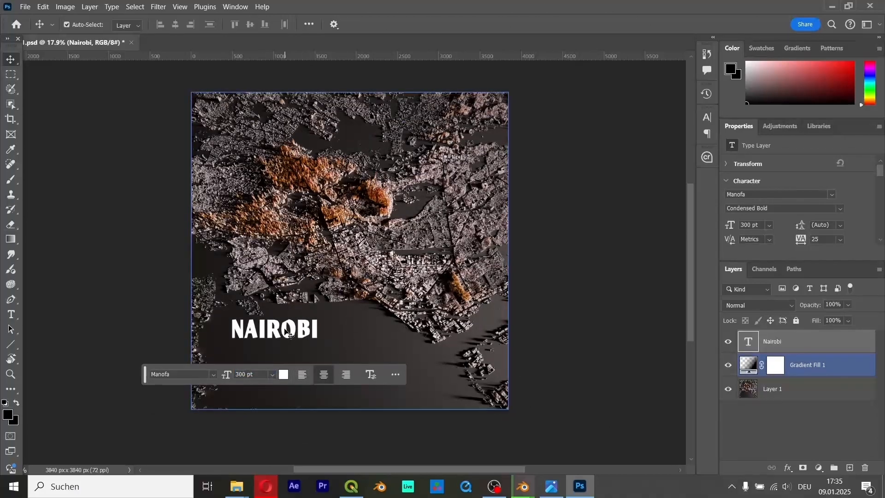
- Nudge the NAIROBI title further toward the lower-left corner and fetch the prepared credit line from the browser's address bar
{"action": "left_click_drag", "start_coordinate": [277, 328], "coordinate": [260, 340]}
{"action": "left_click", "coordinate": [266, 487]}
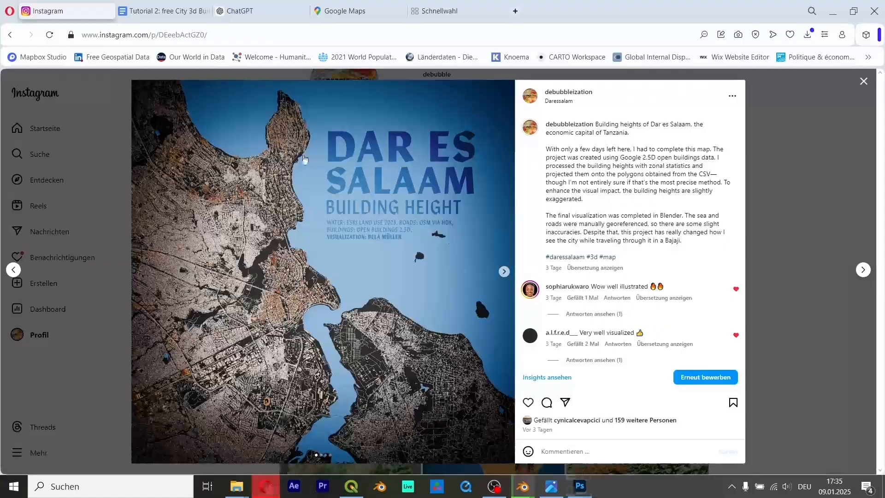
{"action": "left_click", "coordinate": [438, 11]}
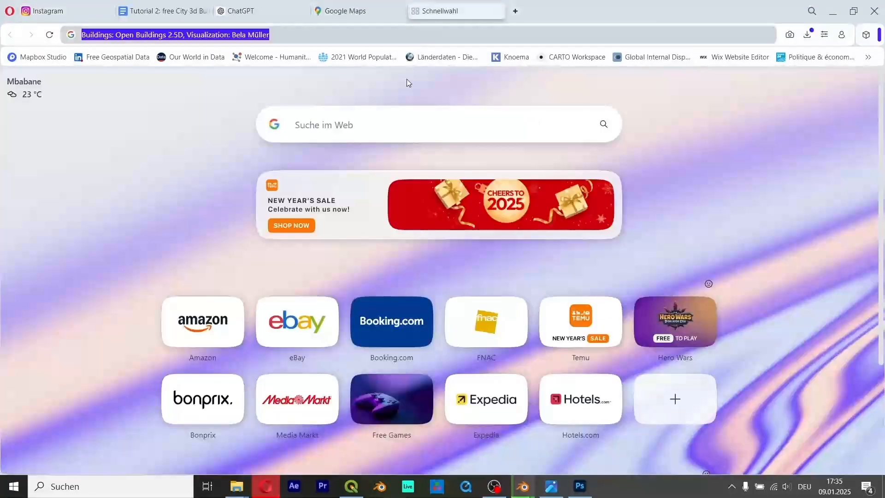
{"action": "left_click", "coordinate": [834, 13]}
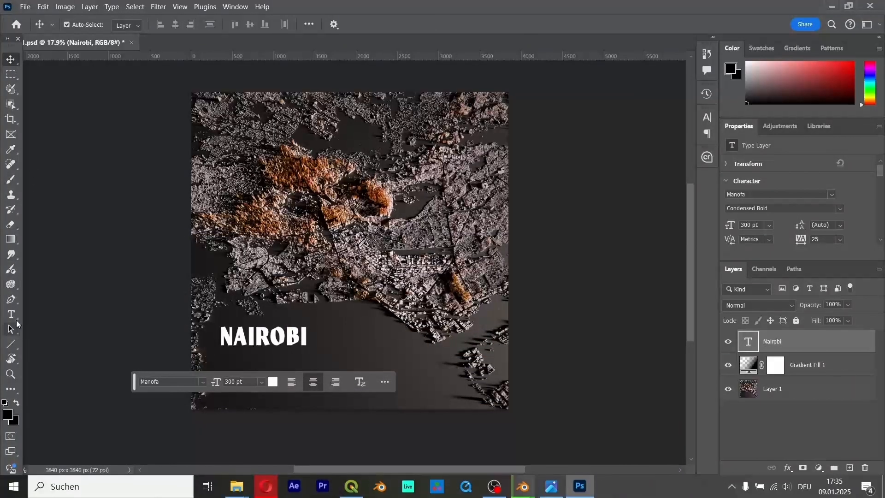
- Add a separate text layer below the title with the copied credit line "Buildings: Open Buildings 2.5D, Visualization:" plus the author's name
{"action": "left_click", "coordinate": [12, 314]}
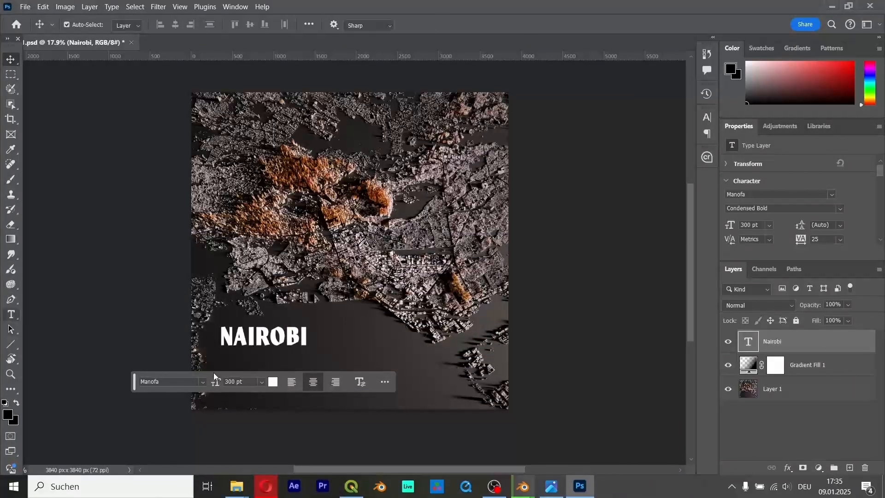
{"action": "left_click", "coordinate": [360, 361]}
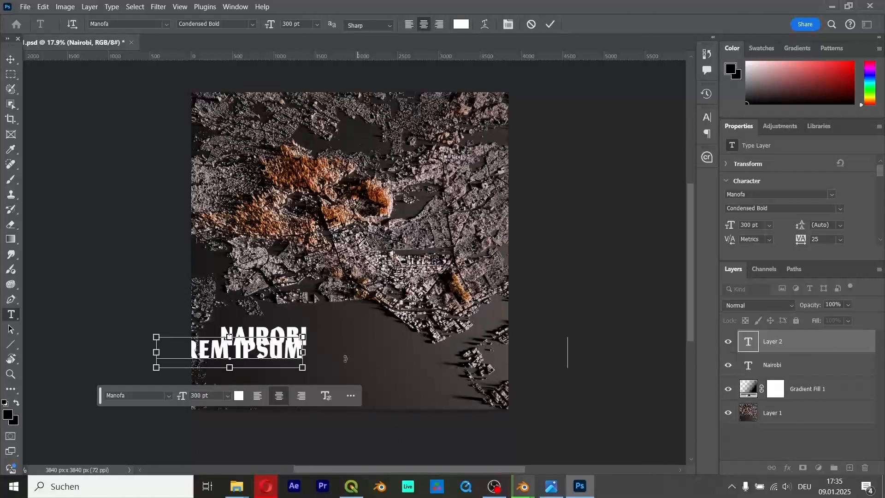
{"action": "key", "text": "ctrl+v"}
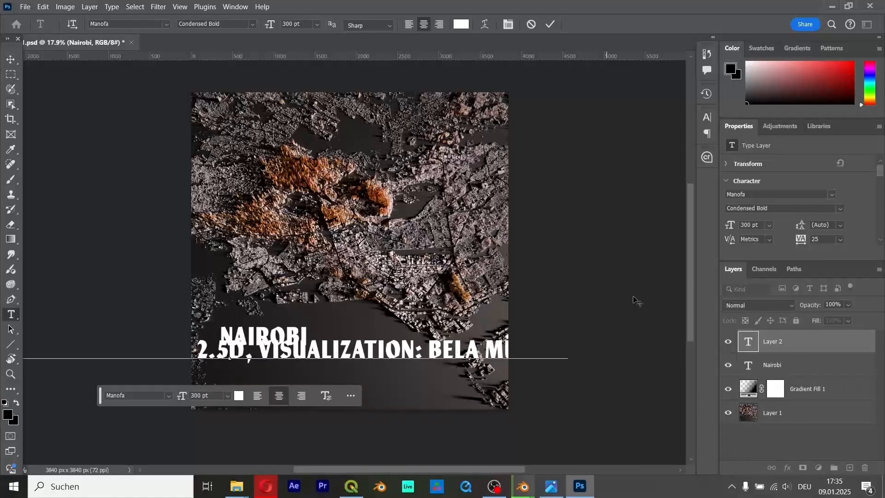
- Set the whole credit line to the Manofa Condensed Light style at 60 pt
{"action": "key", "text": "ctrl+a"}
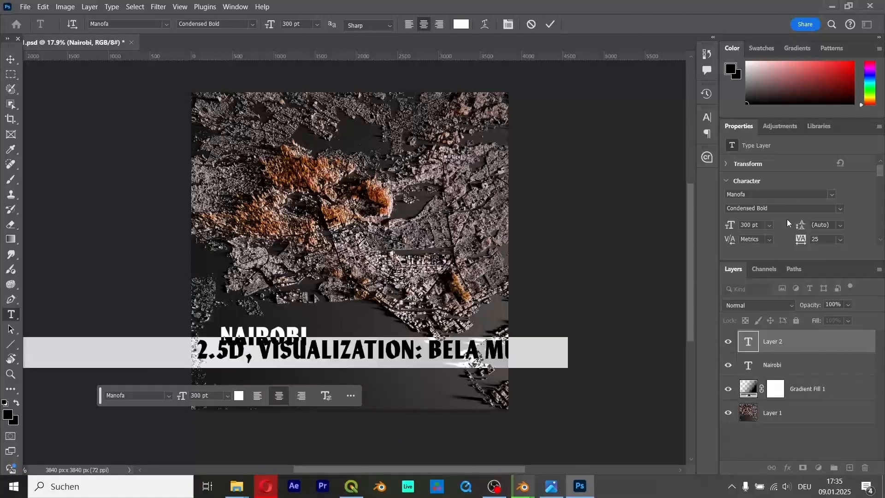
{"action": "left_click", "coordinate": [839, 212]}
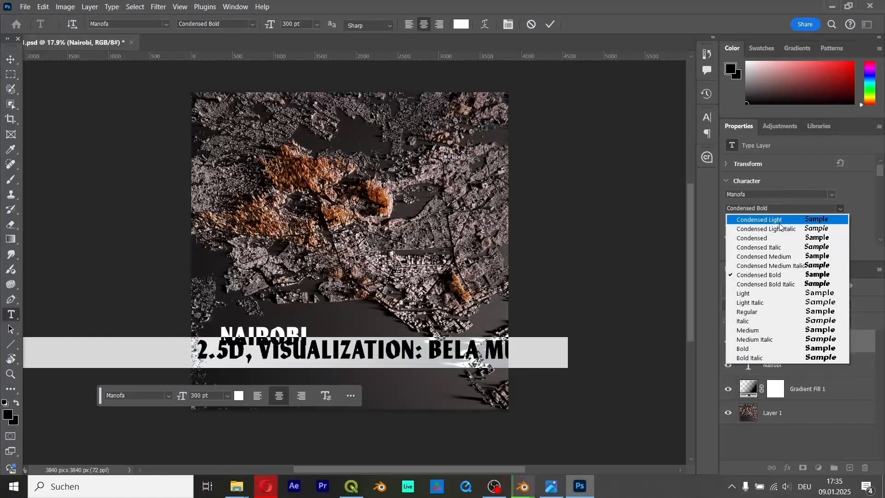
{"action": "left_click", "coordinate": [781, 223]}
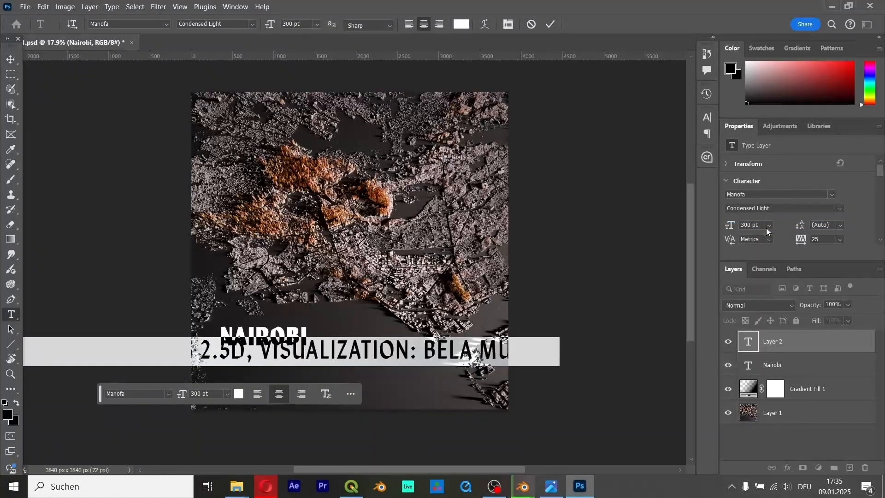
{"action": "left_click", "coordinate": [768, 226]}
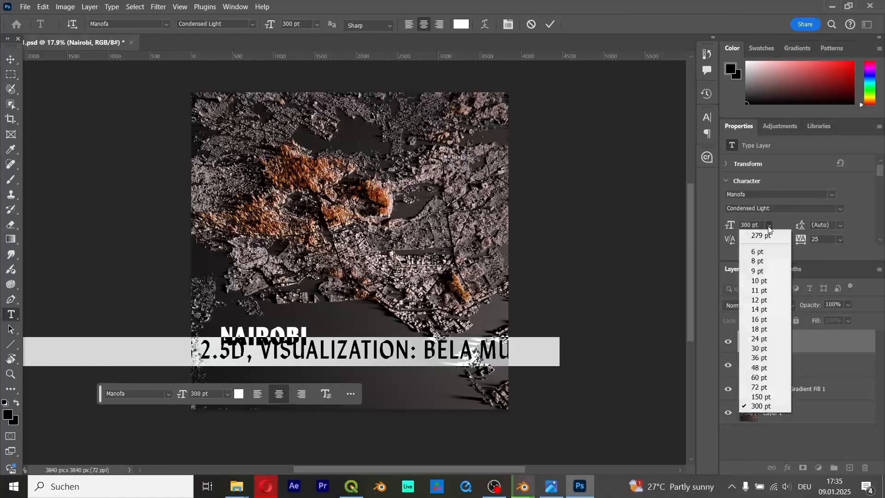
{"action": "left_click", "coordinate": [761, 319]}
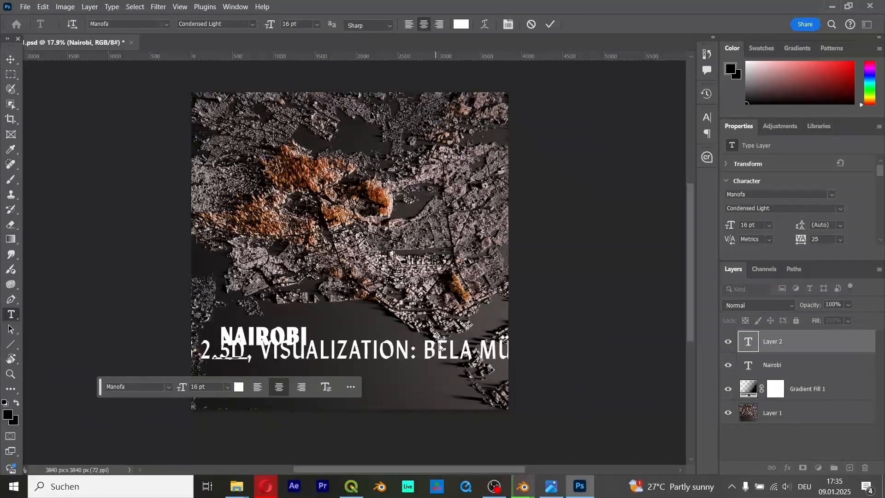
{"action": "left_click", "coordinate": [770, 226]}
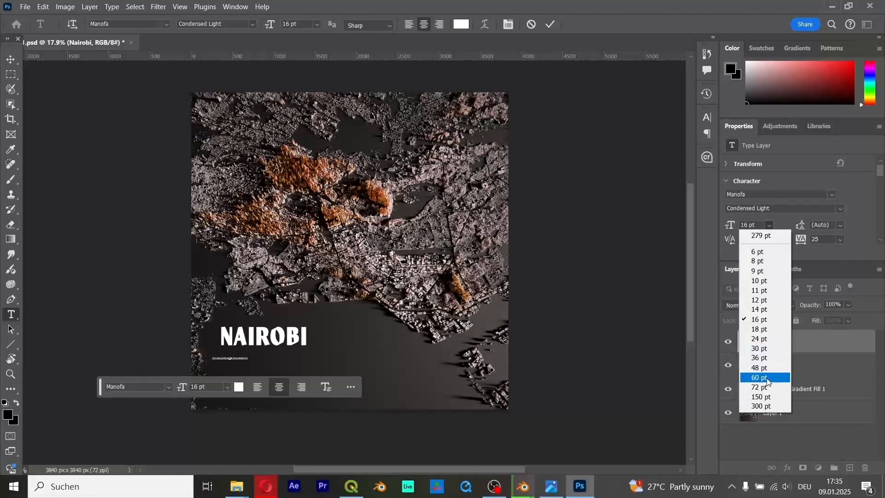
{"action": "left_click", "coordinate": [757, 369]}
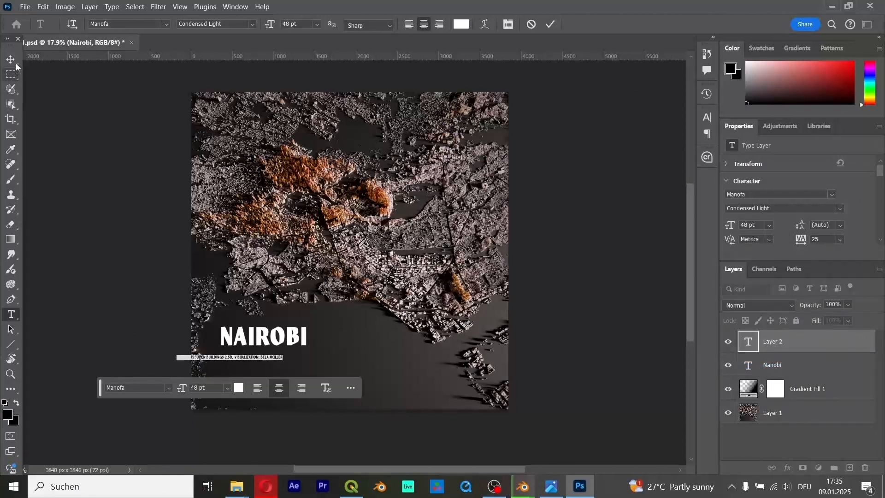
{"action": "left_click", "coordinate": [769, 226]}
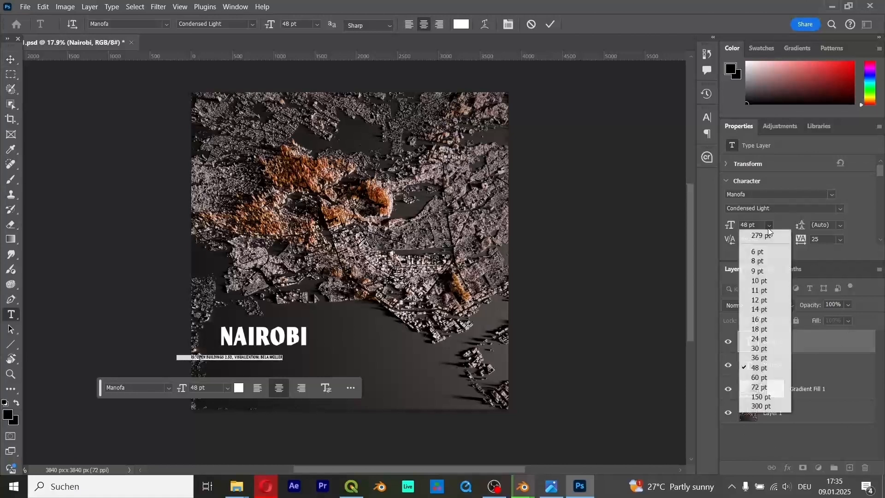
{"action": "left_click", "coordinate": [759, 378]}
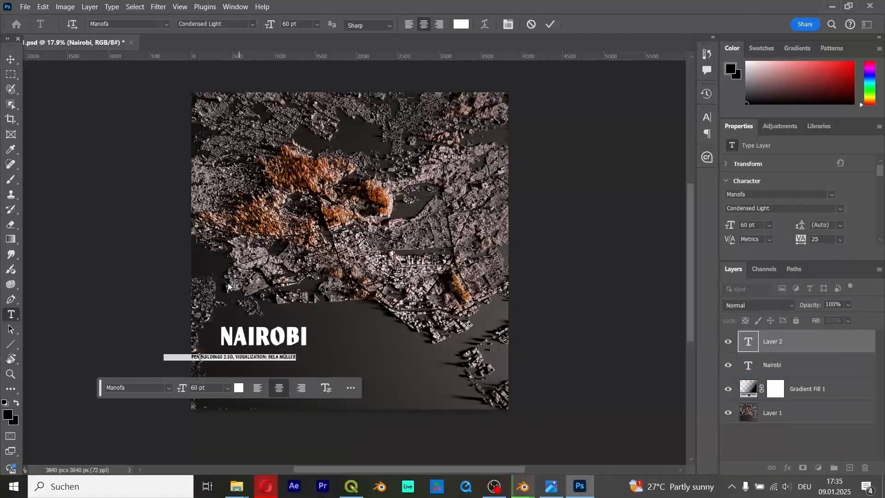
- Place the credit line under the NAIROBI title with left edges aligned, and lower the title close to it
{"action": "left_click", "coordinate": [11, 59]}
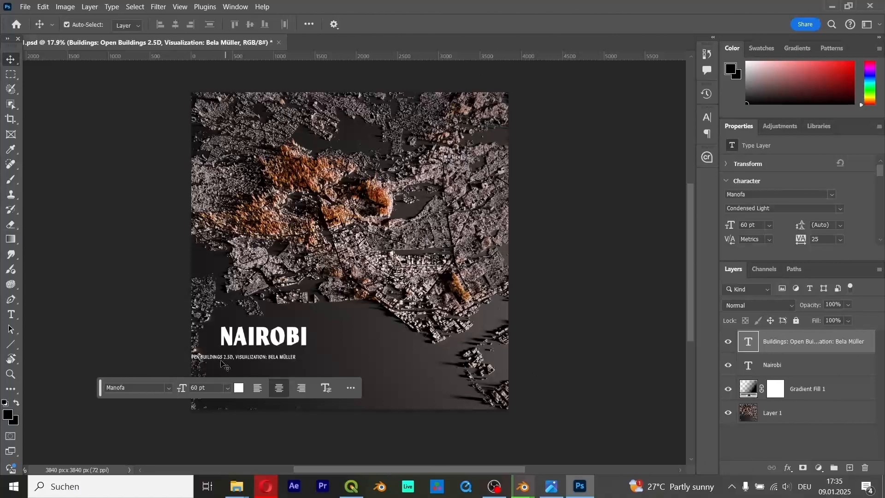
{"action": "left_click_drag", "start_coordinate": [218, 359], "coordinate": [275, 367]}
{"action": "left_click_drag", "start_coordinate": [261, 333], "coordinate": [261, 341]}
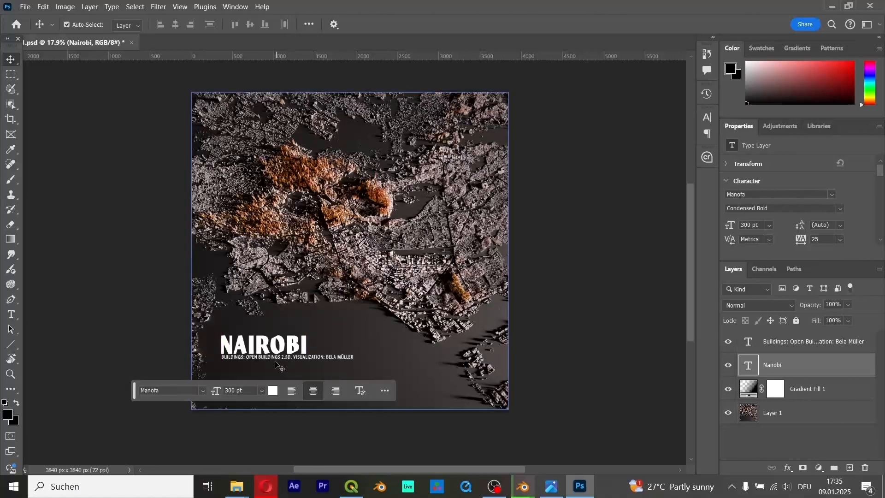
- Move the credit line down to leave a gap below the title, and shift the title to align with its right end
{"action": "left_click", "coordinate": [258, 357], "text": "shift"}
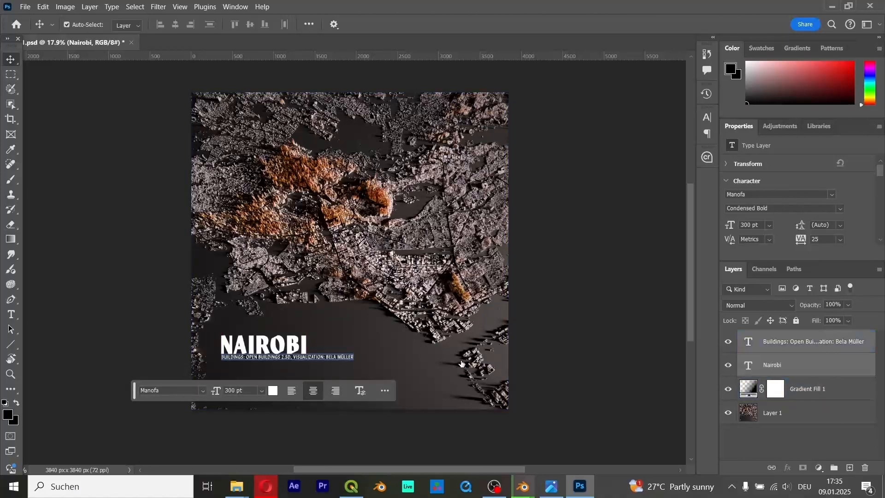
{"action": "scroll", "coordinate": [255, 359], "scroll_direction": "up", "scroll_amount": 3, "text": "alt"}
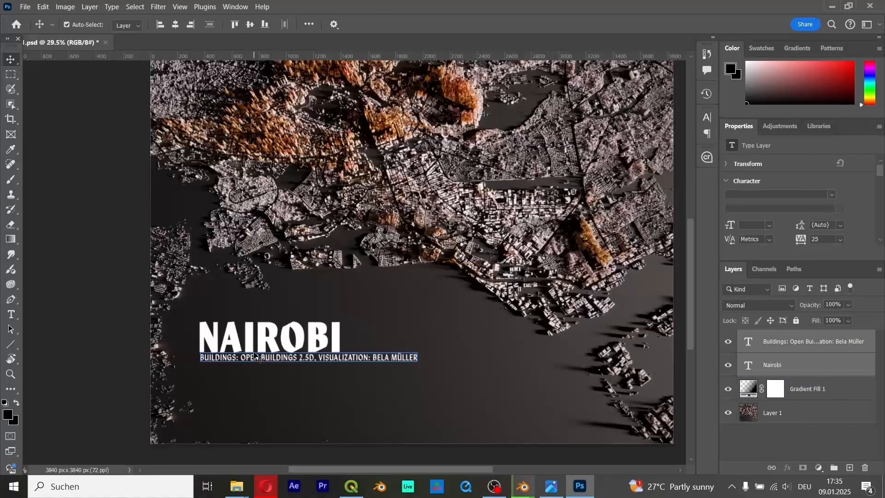
{"action": "scroll", "coordinate": [251, 350], "scroll_direction": "up", "scroll_amount": 4, "text": "alt"}
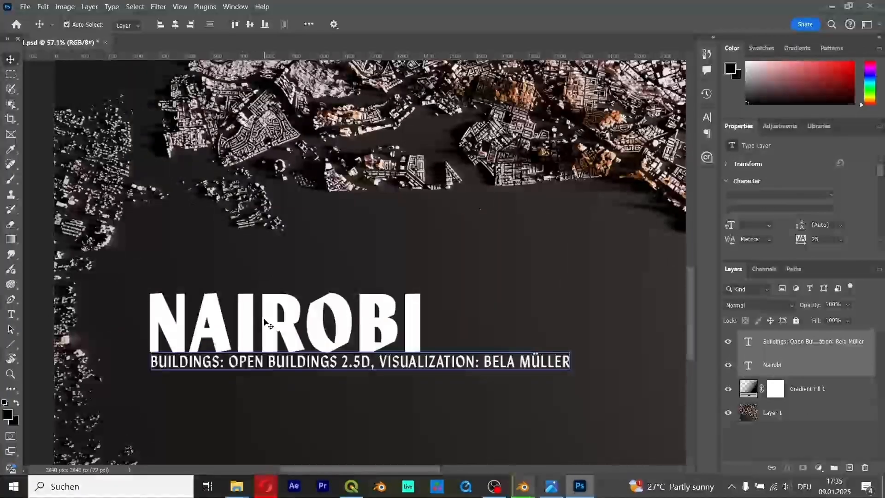
{"action": "left_click_drag", "start_coordinate": [257, 356], "coordinate": [256, 380]}
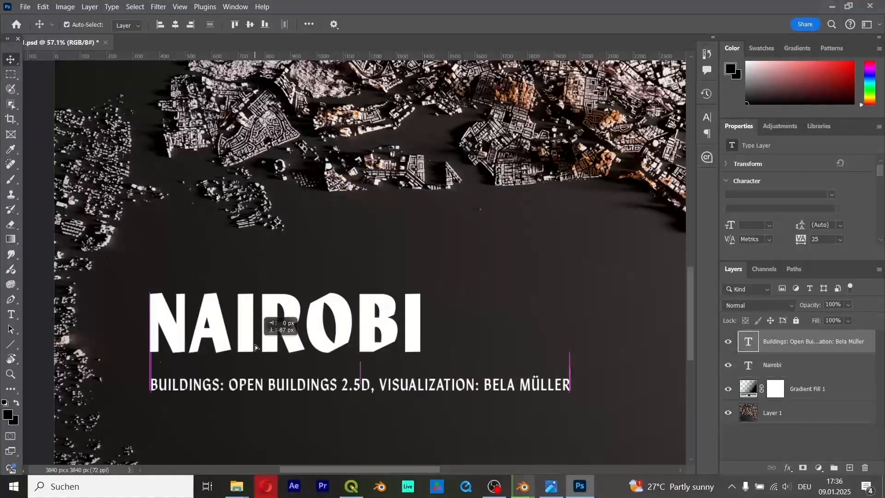
{"action": "left_click_drag", "start_coordinate": [172, 332], "coordinate": [178, 337]}
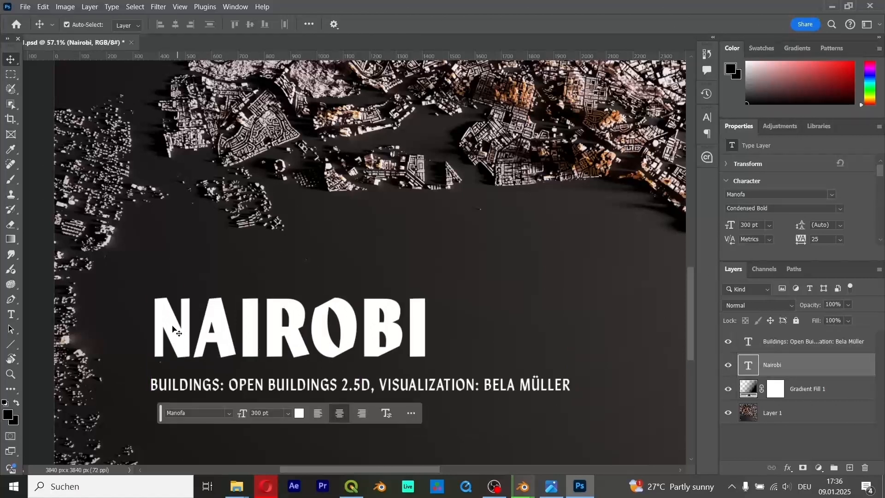
{"action": "left_click_drag", "start_coordinate": [178, 339], "coordinate": [317, 328]}
- Scale the NAIROBI title to about 164% and centre it just above the credit line
{"action": "scroll", "coordinate": [342, 283], "scroll_direction": "down", "scroll_amount": 3, "text": "alt"}
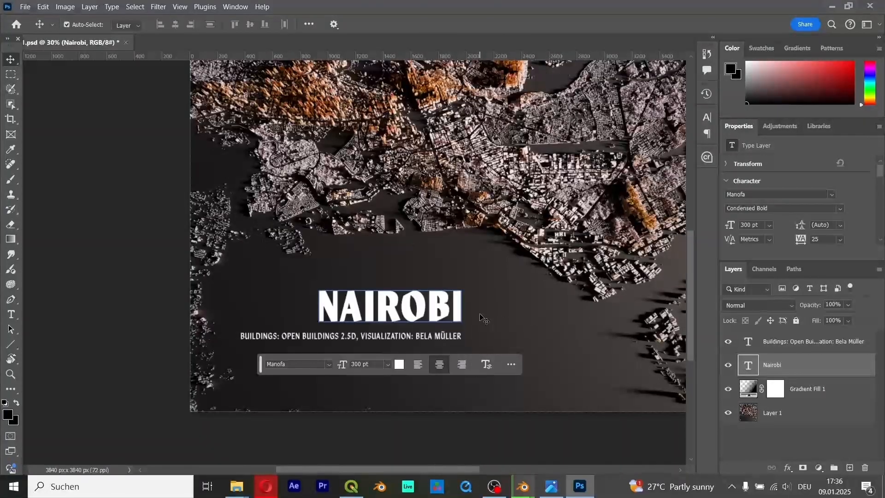
{"action": "key", "text": "ctrl+t"}
{"action": "left_click_drag", "start_coordinate": [388, 284], "coordinate": [394, 252]}
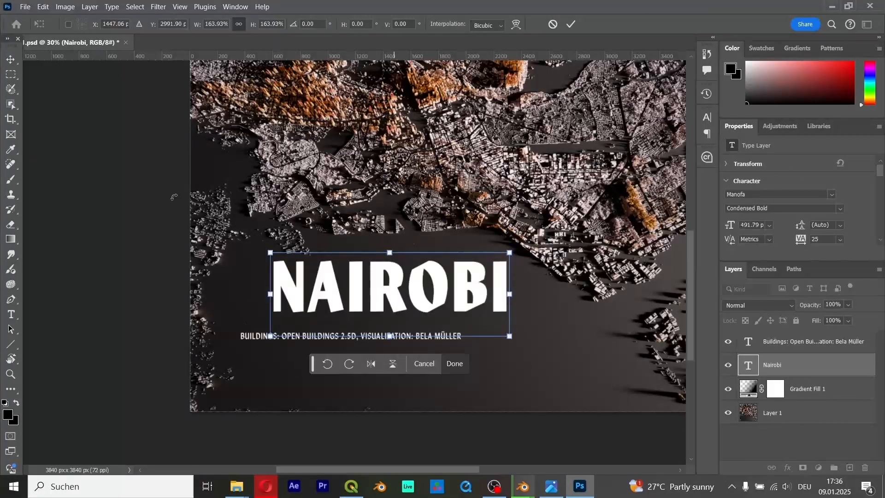
{"action": "left_click", "coordinate": [450, 363]}
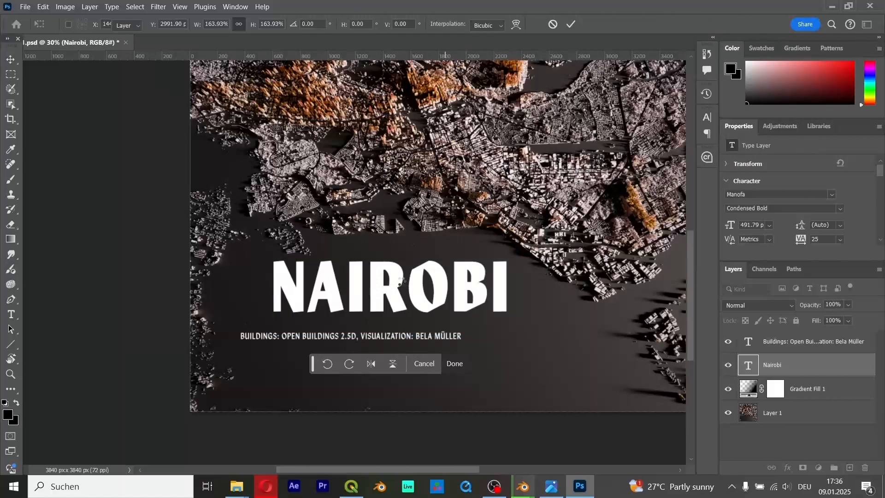
{"action": "left_click_drag", "start_coordinate": [392, 282], "coordinate": [354, 299]}
{"action": "left_click", "coordinate": [347, 341]}
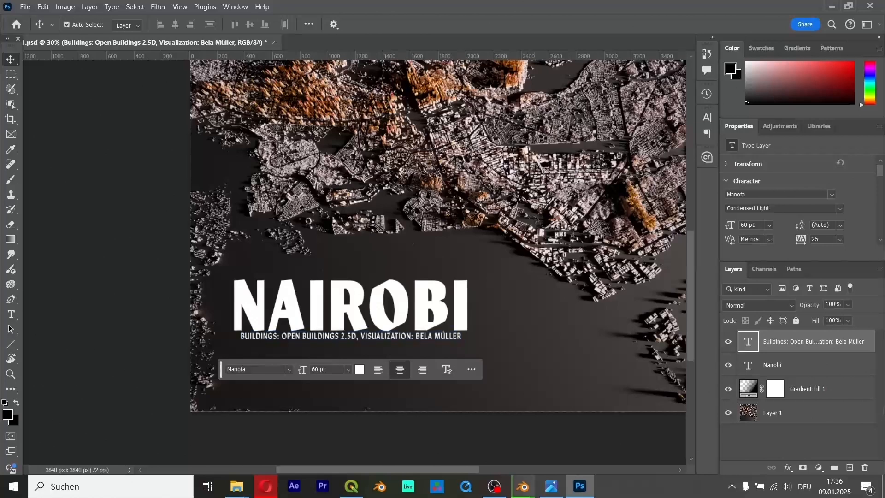
{"action": "left_click", "coordinate": [811, 447]}
- Select the title and credit line layers and move them together horizontally toward the centre of the image
{"action": "scroll", "coordinate": [475, 186], "scroll_direction": "down", "scroll_amount": 5, "text": "alt"}
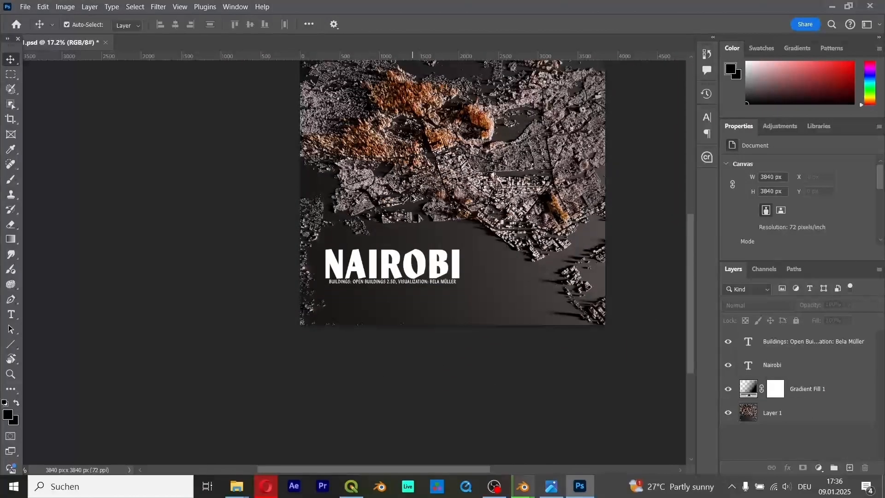
{"action": "scroll", "coordinate": [475, 186], "scroll_direction": "up", "scroll_amount": 2}
{"action": "left_click", "coordinate": [492, 207]}
{"action": "scroll", "coordinate": [383, 240], "scroll_direction": "up", "scroll_amount": 2}
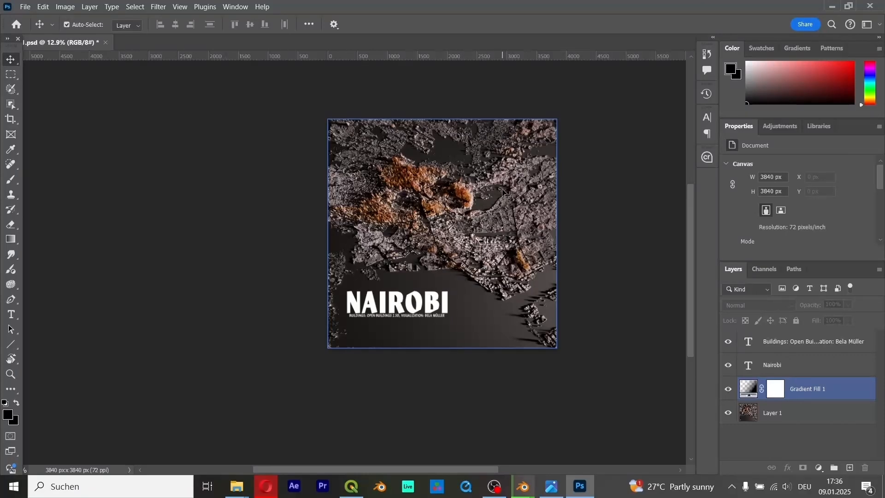
{"action": "left_click", "coordinate": [779, 366]}
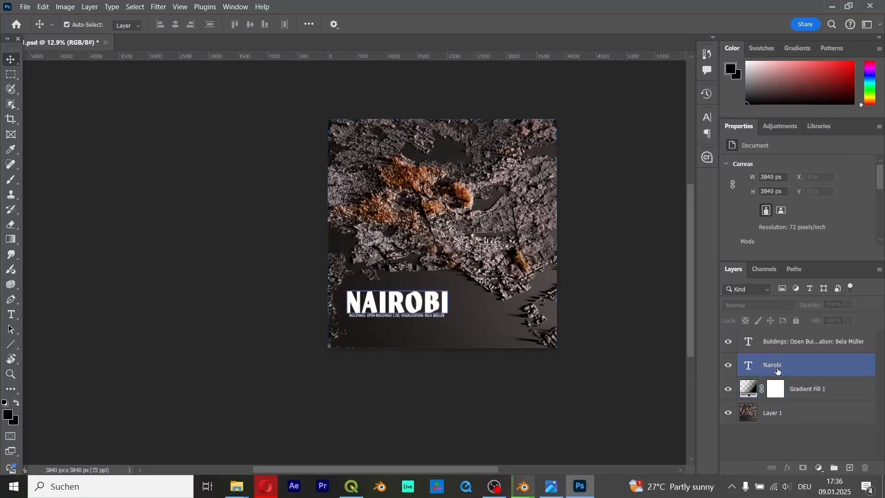
{"action": "left_click", "coordinate": [782, 350], "text": "shift"}
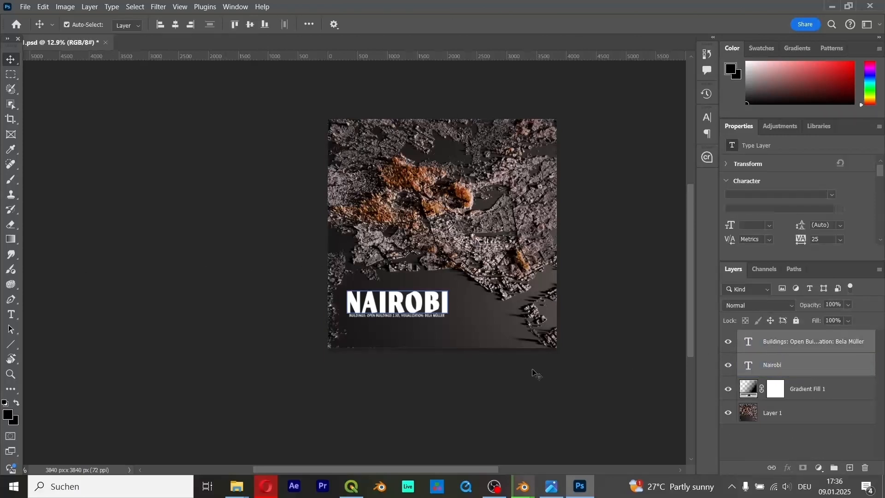
{"action": "key", "text": "ctrl+t"}
{"action": "left_click_drag", "start_coordinate": [393, 308], "coordinate": [413, 309]}
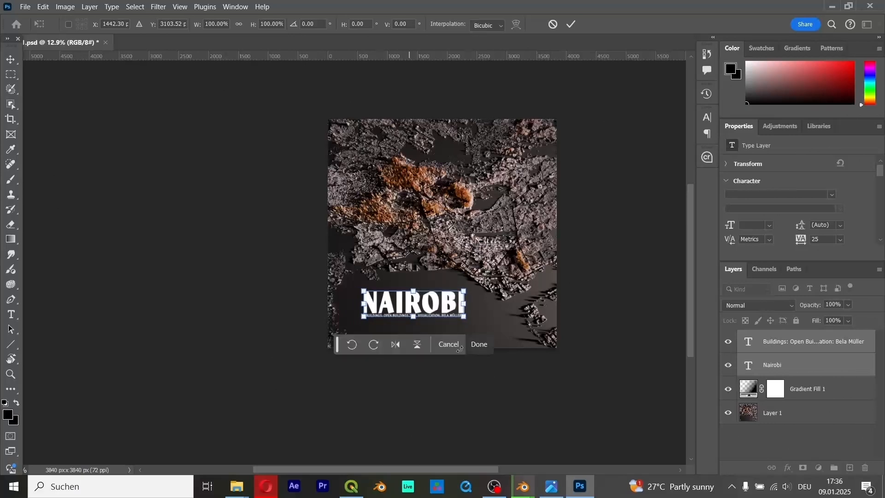
{"action": "left_click", "coordinate": [484, 349]}
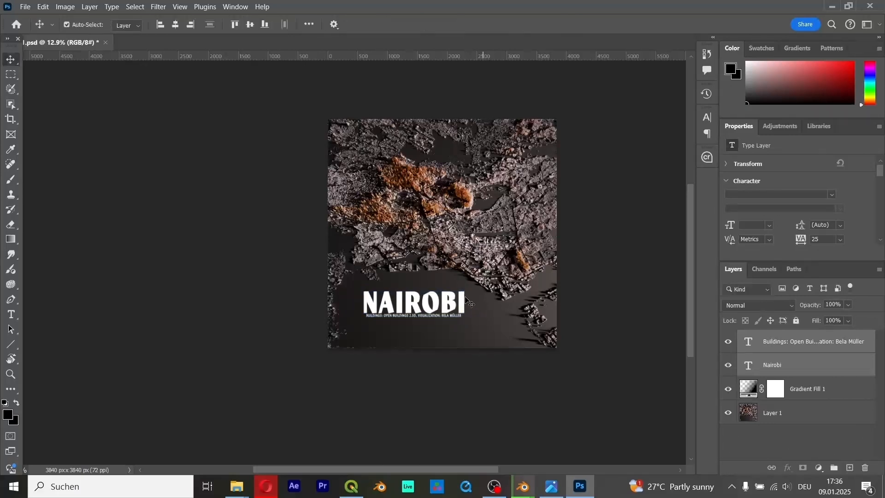
{"action": "left_click", "coordinate": [446, 284]}
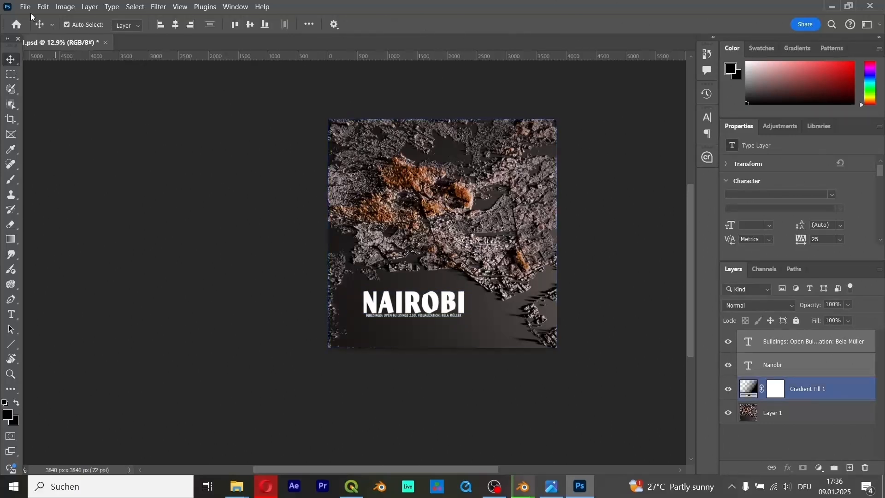
{"action": "left_click", "coordinate": [417, 281]}
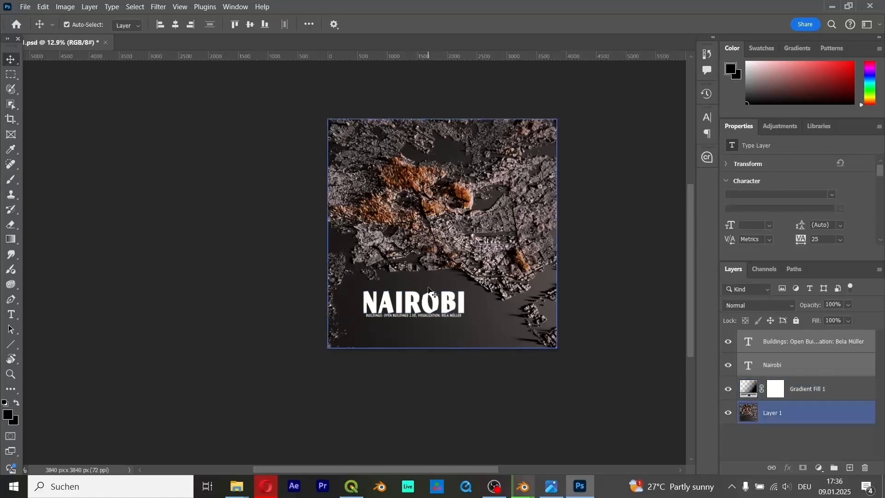
{"action": "left_click", "coordinate": [504, 210]}
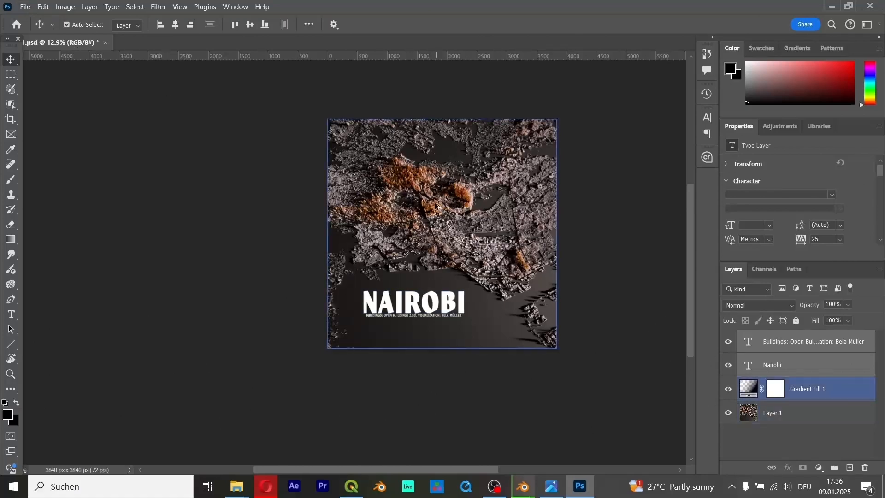
- Select the city render layer, Layer 1, and save the document
{"action": "scroll", "coordinate": [437, 206], "scroll_direction": "up", "scroll_amount": 3, "text": "alt"}
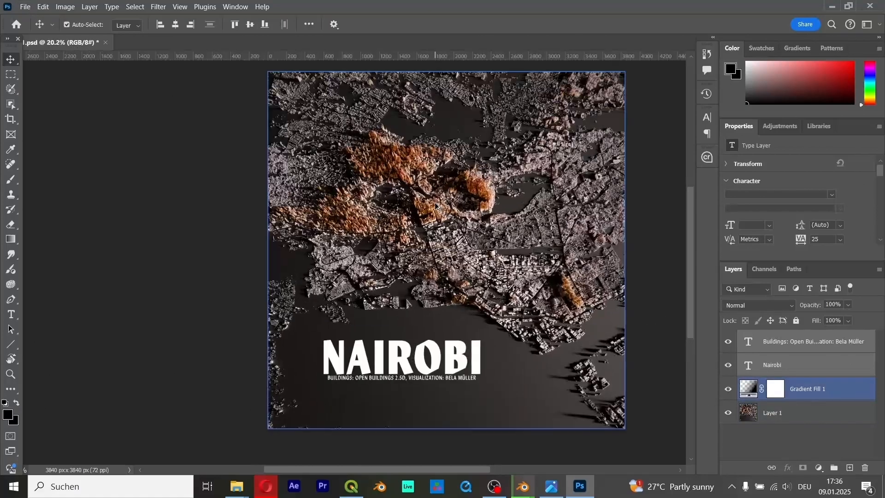
{"action": "left_click", "coordinate": [800, 413]}
{"action": "key", "text": "ctrl+s"}
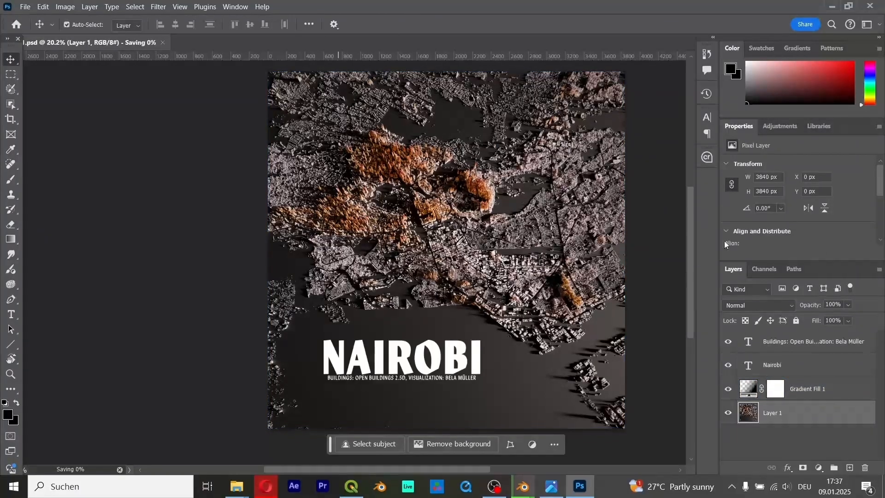
- Add a Brightness/Contrast adjustment layer directly above the city render, apply its automatic correction and fine-tune the contrast
{"action": "left_click", "coordinate": [782, 127]}
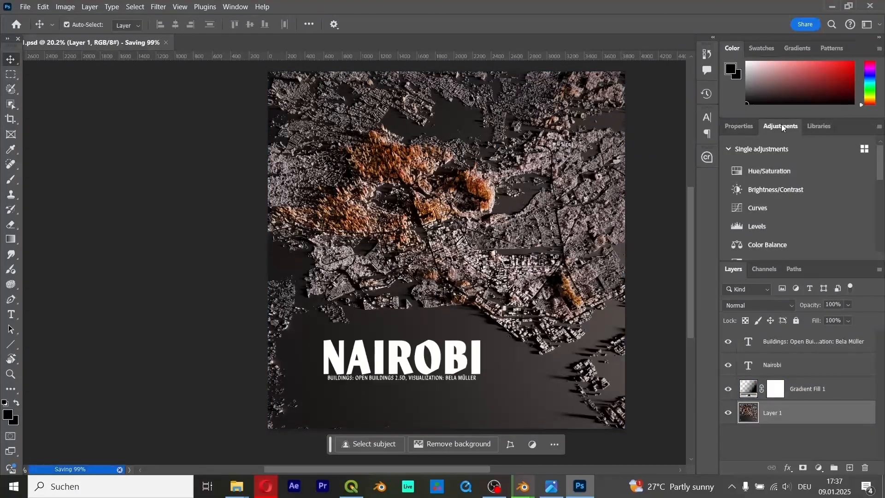
{"action": "left_click", "coordinate": [789, 193]}
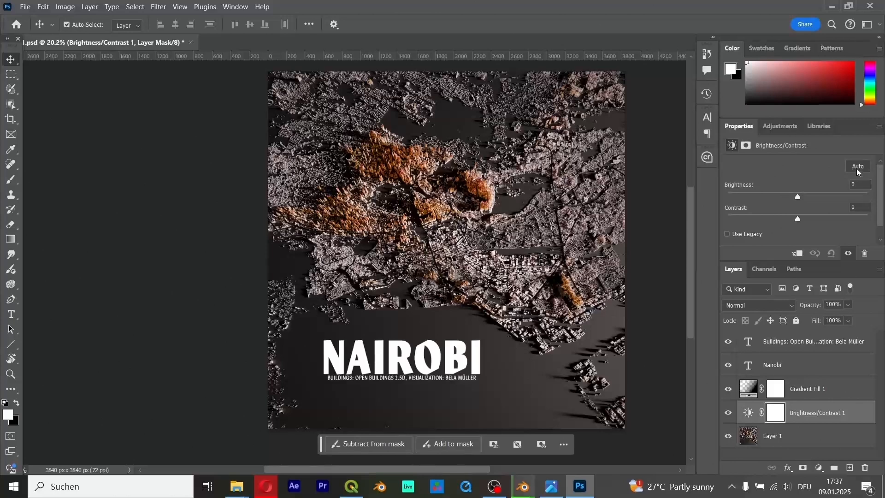
{"action": "left_click", "coordinate": [858, 165]}
{"action": "left_click", "coordinate": [856, 166]}
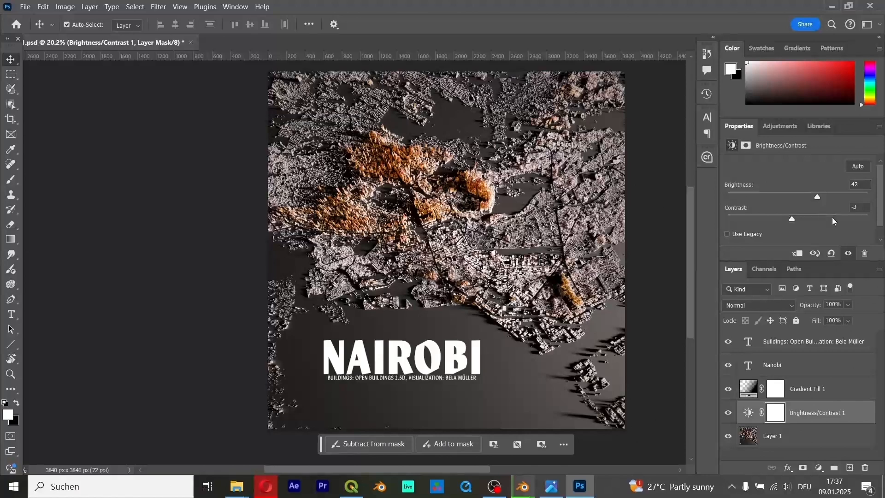
{"action": "left_click_drag", "start_coordinate": [836, 222], "coordinate": [836, 221]}
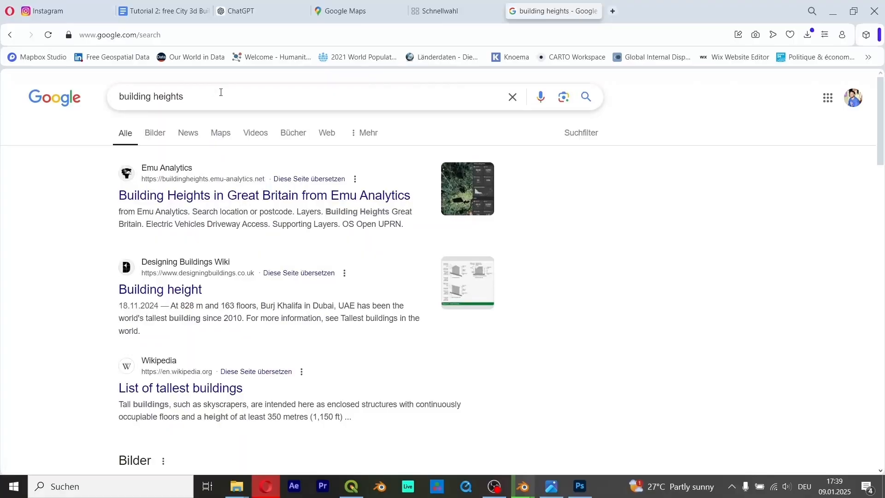
- Check the spelling of building heights in the browser search, return to Photoshop and correct the text above the NAIROBI title to BUILDING HEIGHTS
{"action": "left_click", "coordinate": [221, 92]}
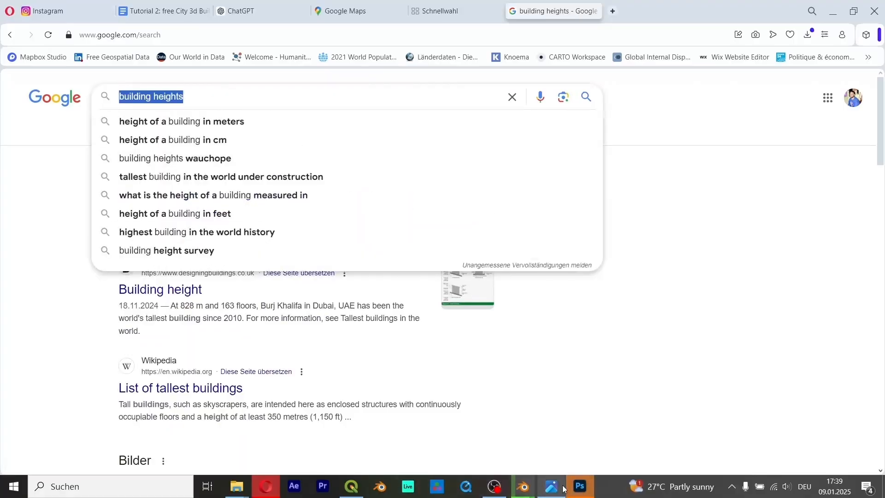
{"action": "left_click", "coordinate": [580, 486]}
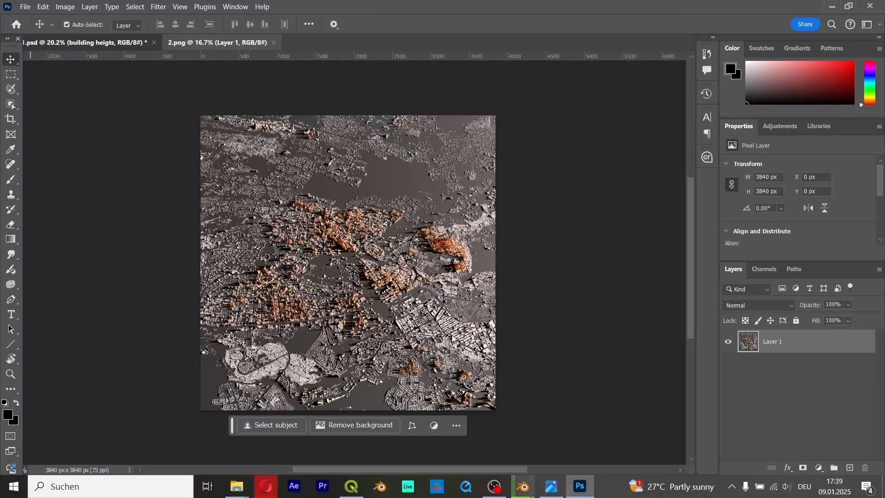
{"action": "key", "text": "ctrl+Tab"}
{"action": "left_click", "coordinate": [394, 340]}
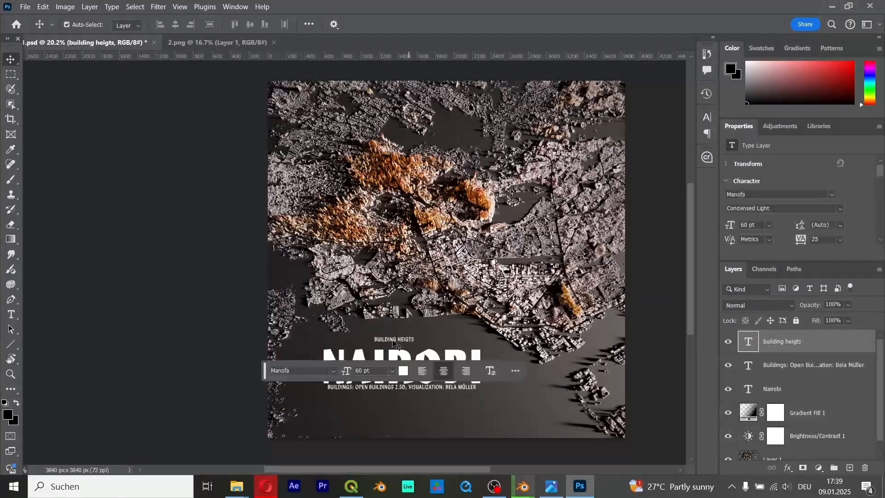
{"action": "double_click", "coordinate": [393, 341]}
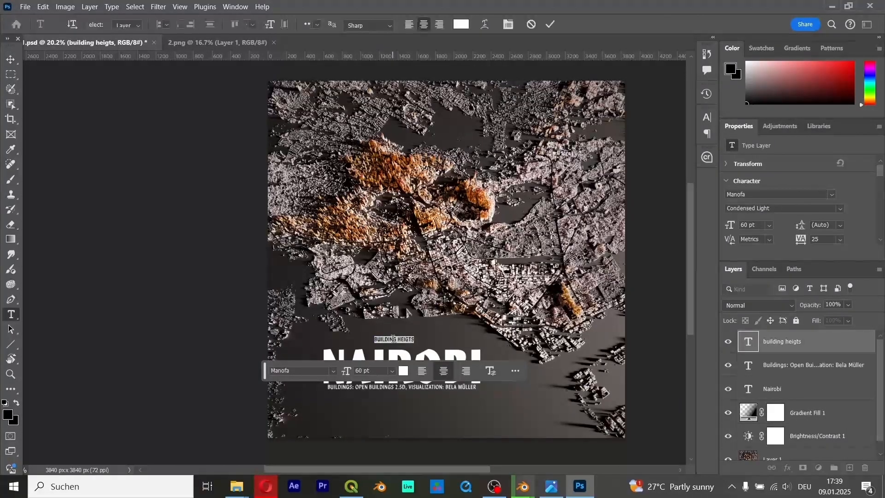
{"action": "type", "text": "h"}
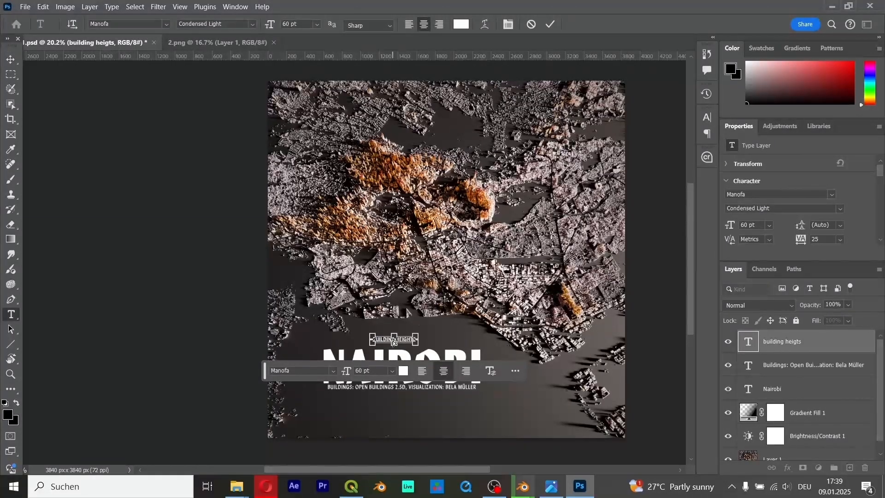
- Set the font size of the whole BUILDING HEIGHTS text to 300 pt
{"action": "key", "text": "ctrl+a"}
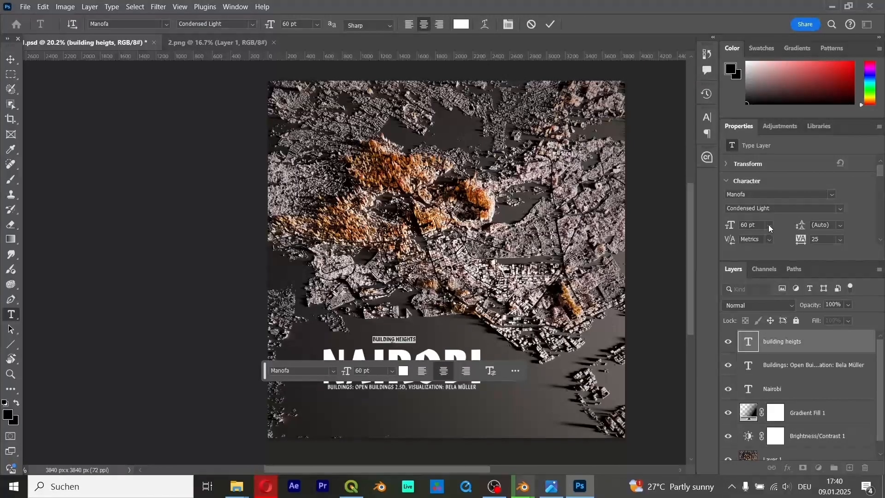
{"action": "left_click", "coordinate": [769, 225]}
{"action": "left_click", "coordinate": [763, 406]}
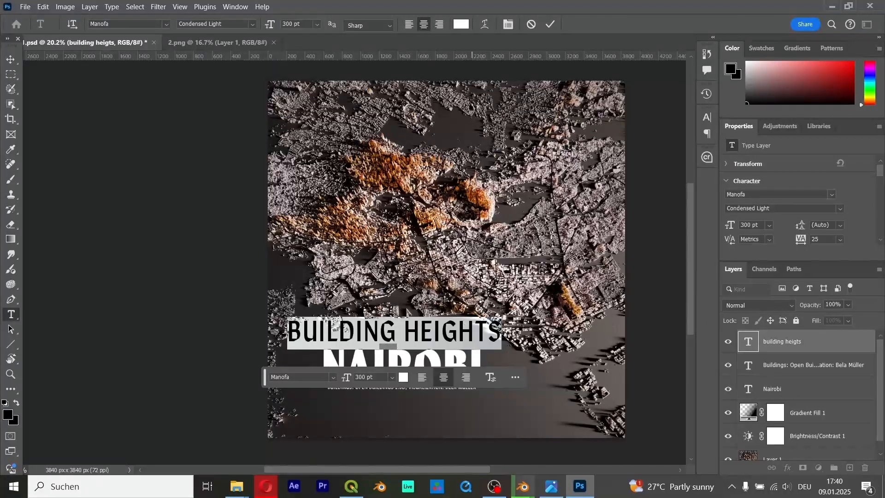
{"action": "key", "text": "ctrl+t"}
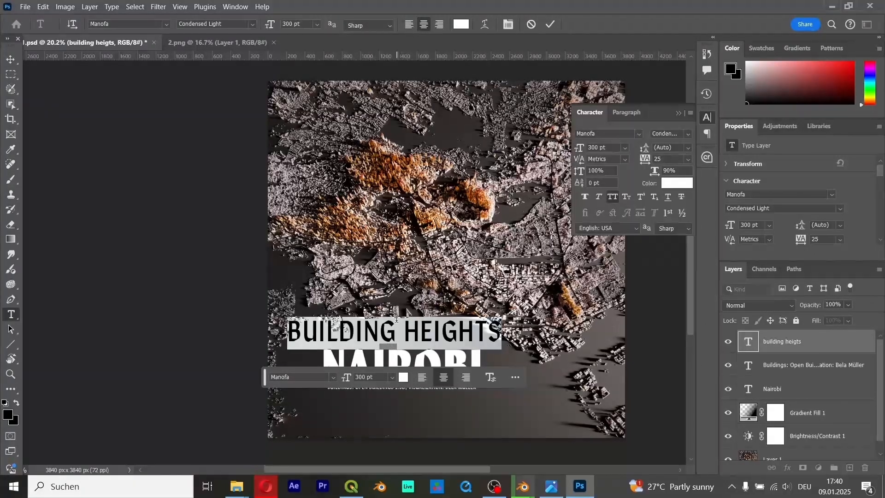
{"action": "key", "text": "ctrl+t"}
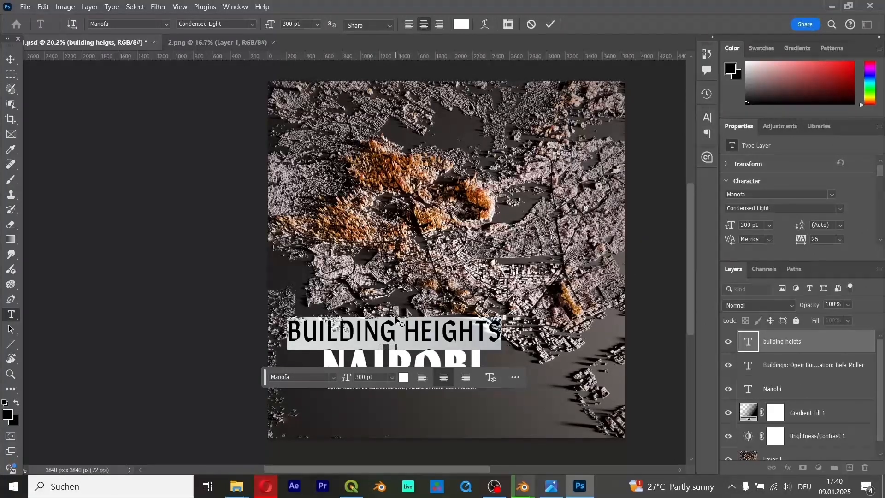
{"action": "left_click", "coordinate": [11, 59]}
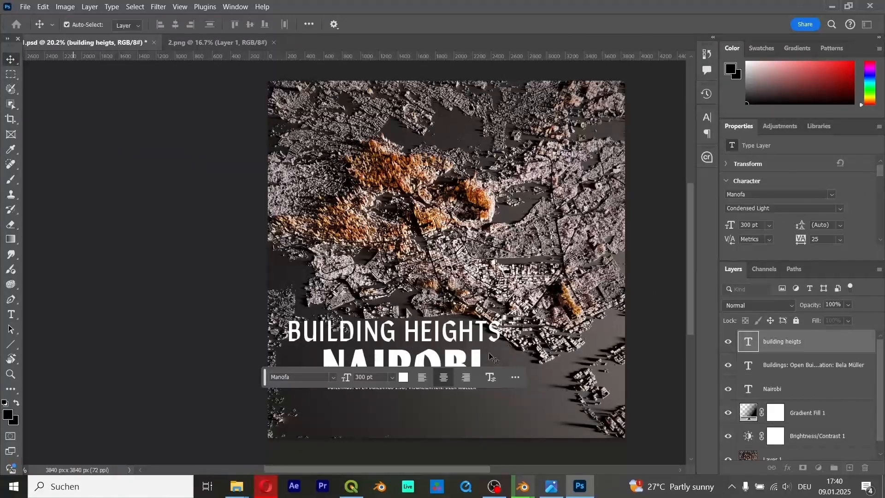
- Scale the BUILDING HEIGHTS text to 57.25% and move it horizontally so its right end lines up with the credit line
{"action": "key", "text": "ctrl+t"}
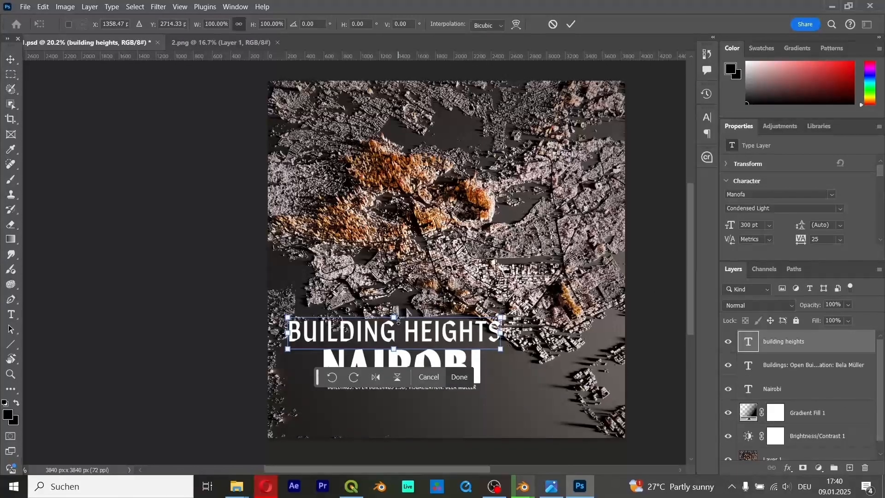
{"action": "left_click_drag", "start_coordinate": [396, 318], "coordinate": [393, 332]}
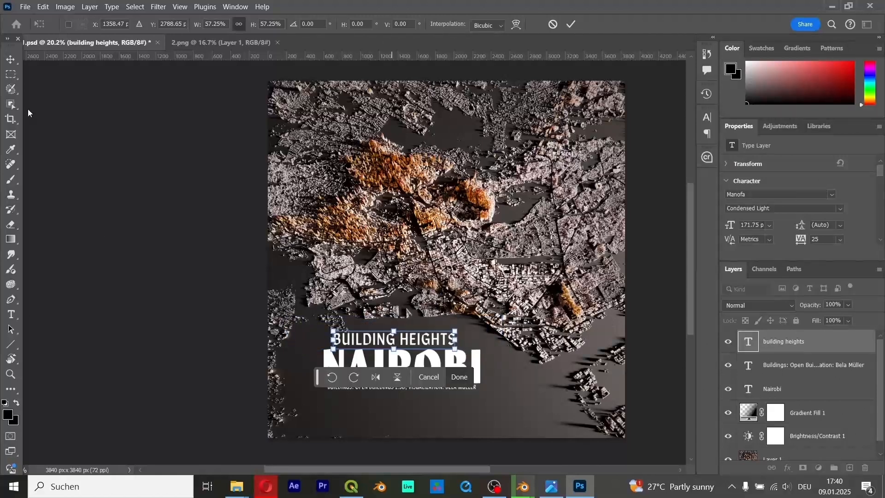
{"action": "left_click", "coordinate": [10, 60]}
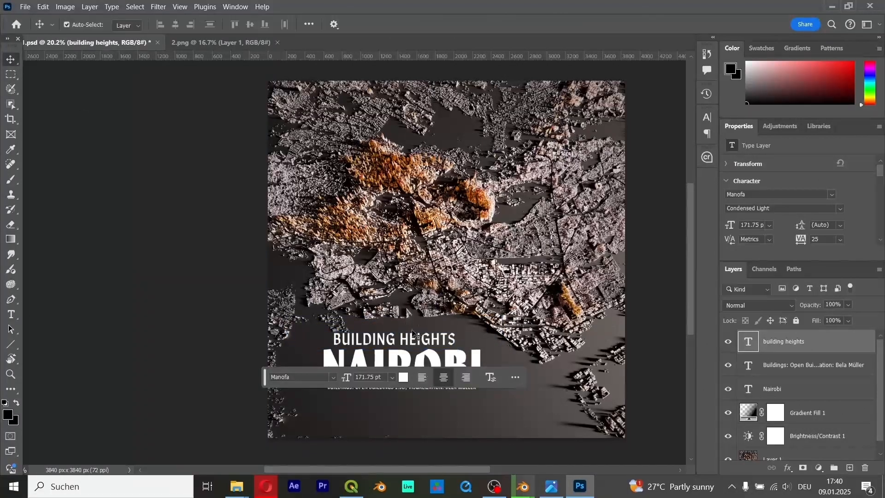
{"action": "left_click_drag", "start_coordinate": [418, 342], "coordinate": [440, 342]}
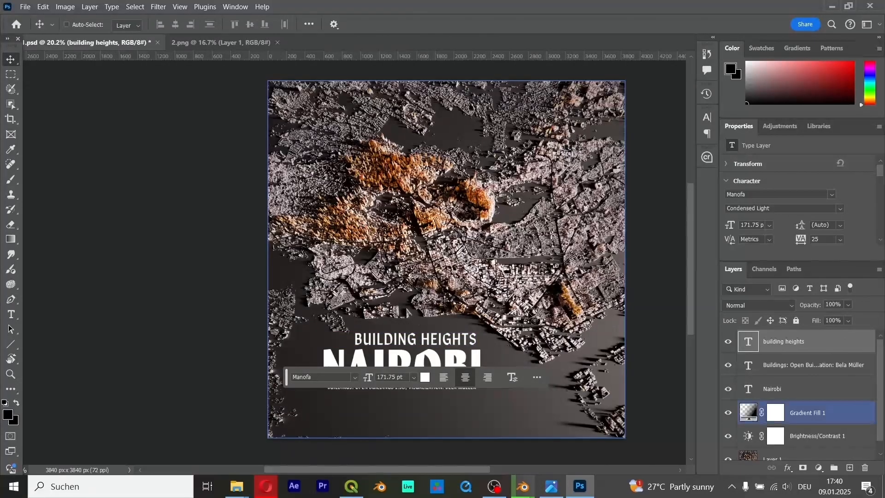
- Save the document and export it as a PNG into the 04 Final Product folder, replacing final 1.png
{"action": "key", "text": "ctrl+s"}
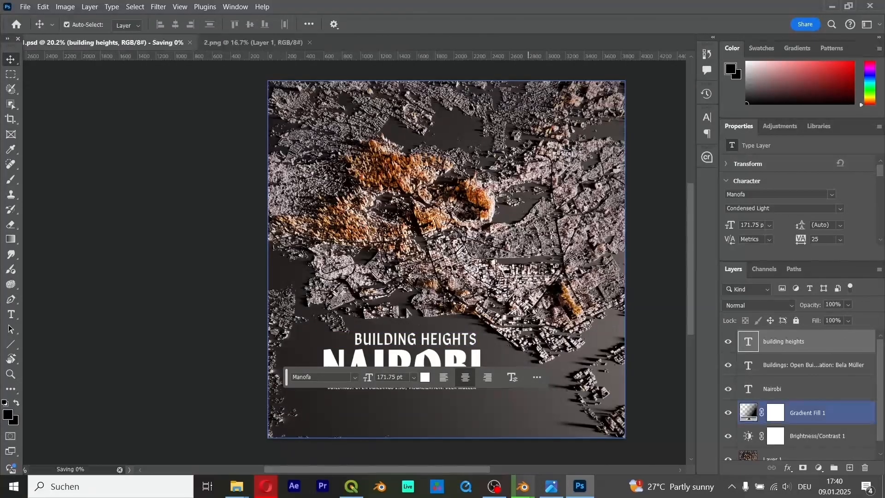
{"action": "left_click", "coordinate": [23, 7]}
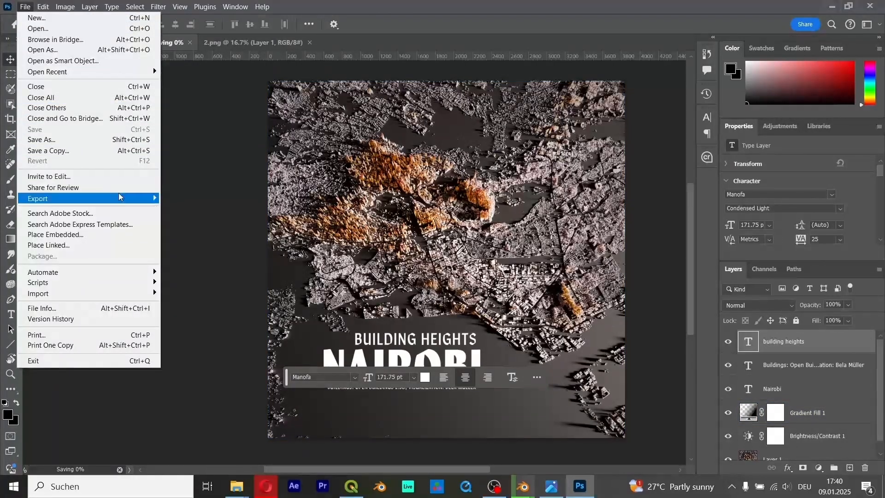
{"action": "mouse_move", "coordinate": [118, 198]}
{"action": "left_click", "coordinate": [200, 198]}
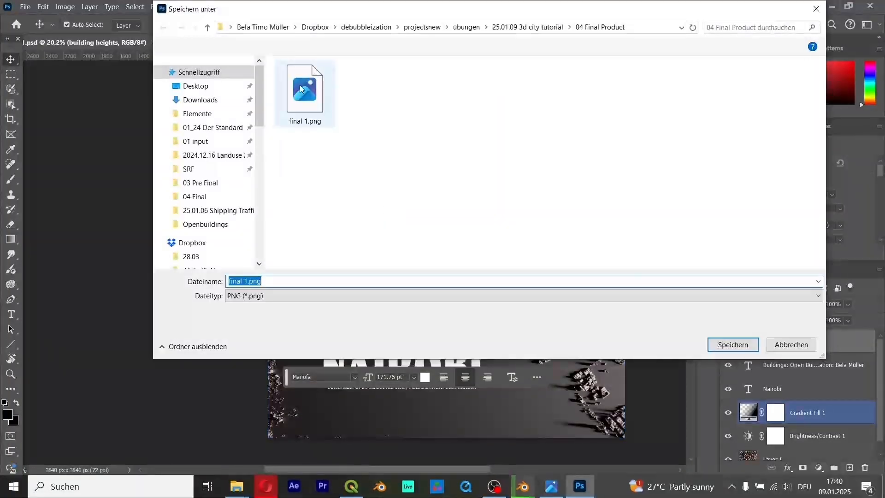
{"action": "key", "text": "Return"}
{"action": "left_click", "coordinate": [469, 244]}
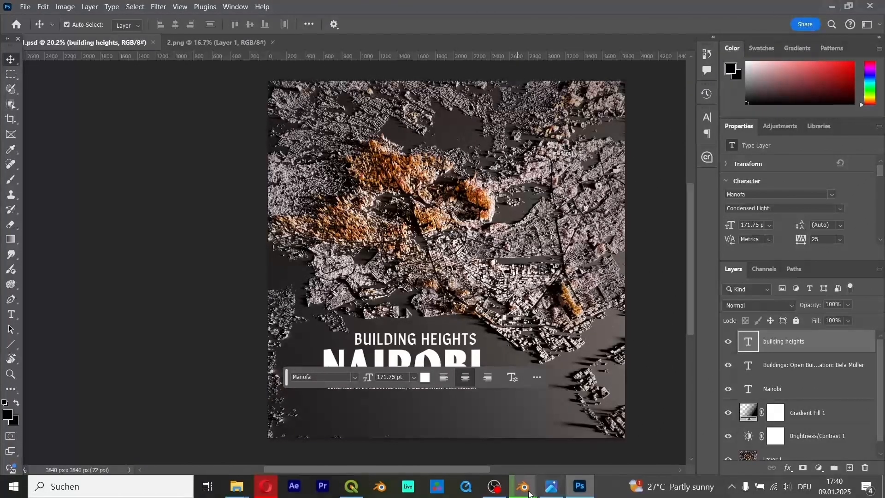
- Switch to Blender's render window and examine the building detail and progress of the running close-up render
{"action": "mouse_move", "coordinate": [524, 486]}
{"action": "left_click", "coordinate": [578, 442]}
{"action": "scroll", "coordinate": [356, 306], "scroll_direction": "up", "scroll_amount": 3}
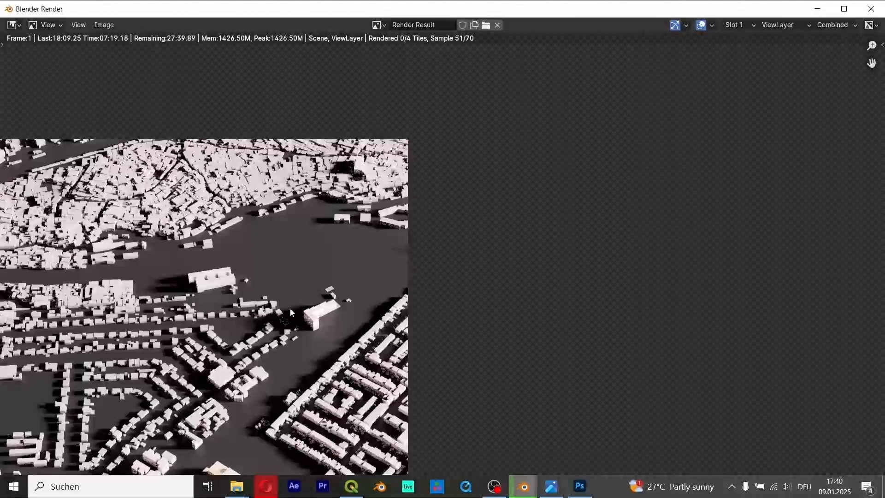
{"action": "scroll", "coordinate": [404, 250], "scroll_direction": "up", "scroll_amount": 1}
{"action": "scroll", "coordinate": [335, 276], "scroll_direction": "up", "scroll_amount": 2}
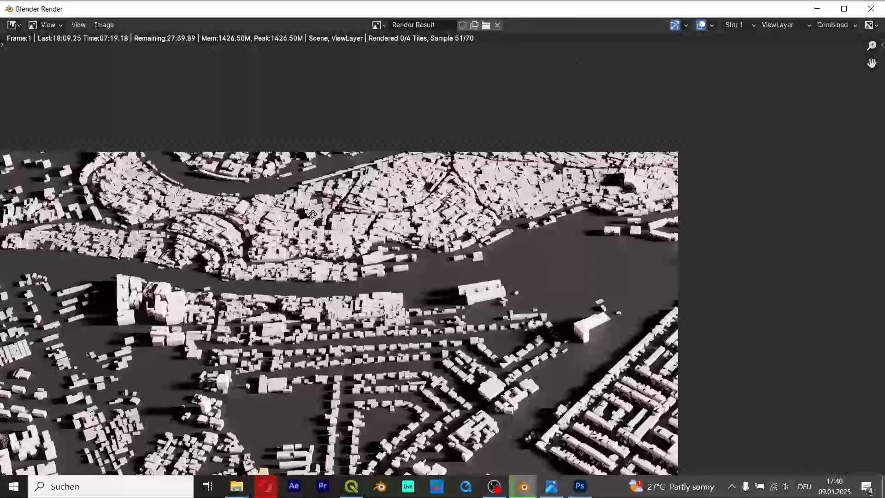
{"action": "scroll", "coordinate": [335, 275], "scroll_direction": "down", "scroll_amount": 5}
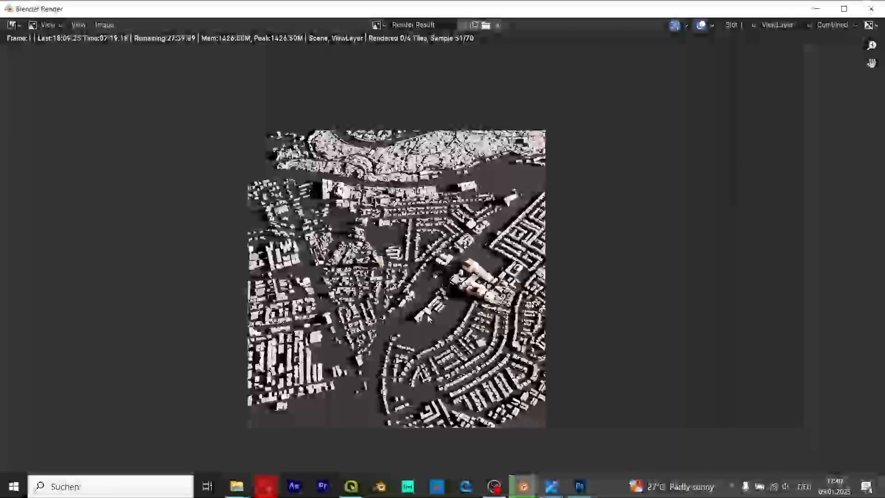
{"action": "scroll", "coordinate": [427, 314], "scroll_direction": "up", "scroll_amount": 1}
{"action": "scroll", "coordinate": [538, 276], "scroll_direction": "up", "scroll_amount": 2}
{"action": "scroll", "coordinate": [537, 276], "scroll_direction": "down", "scroll_amount": 3}
{"action": "scroll", "coordinate": [537, 276], "scroll_direction": "up", "scroll_amount": 2}
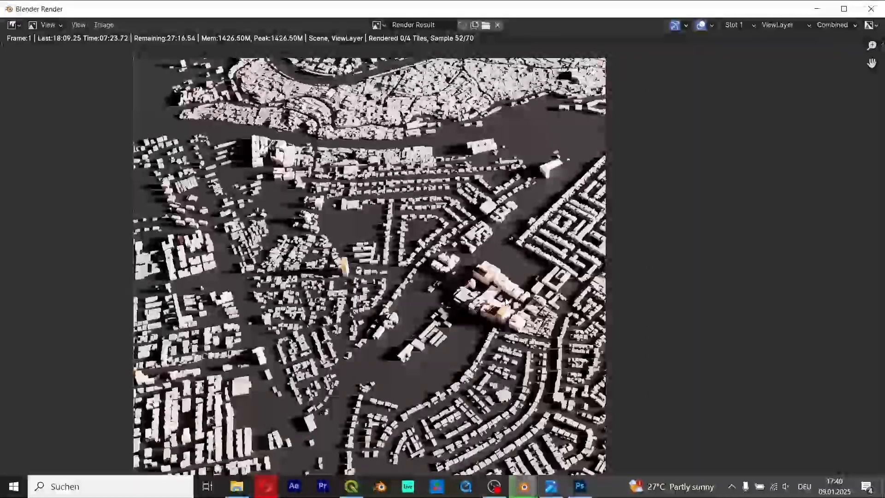
{"action": "scroll", "coordinate": [538, 276], "scroll_direction": "down", "scroll_amount": 2}
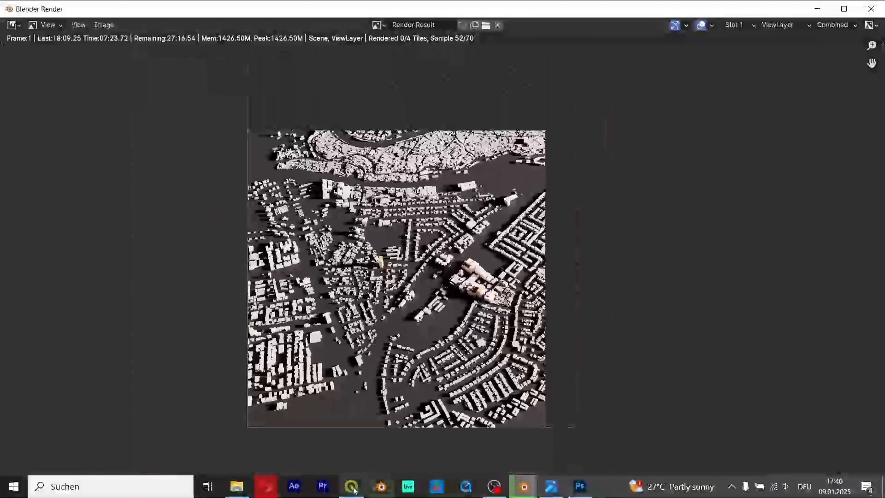
{"action": "left_click", "coordinate": [524, 486]}
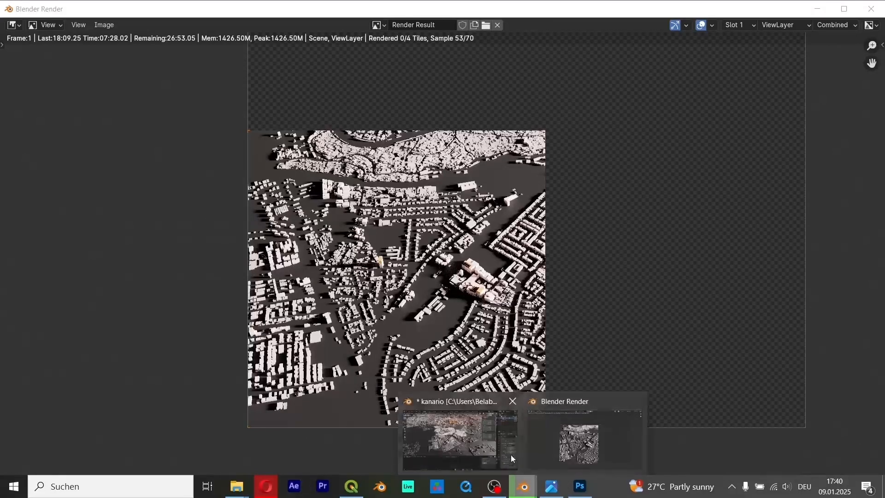
{"action": "left_click", "coordinate": [583, 253]}
{"action": "scroll", "coordinate": [543, 207], "scroll_direction": "down", "scroll_amount": 2}
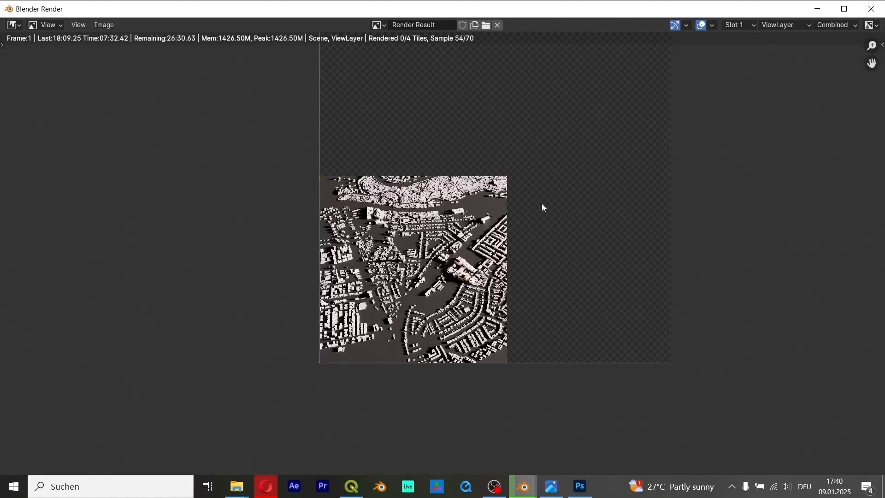
- Switch to the Opera browser and close the building heights search tab and the Schnellwahl tab
{"action": "left_click", "coordinate": [271, 485]}
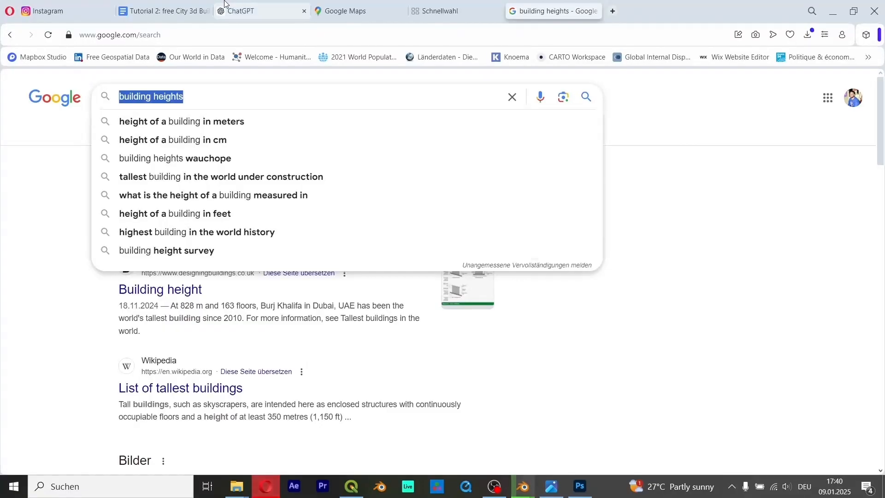
{"action": "left_click", "coordinate": [230, 36]}
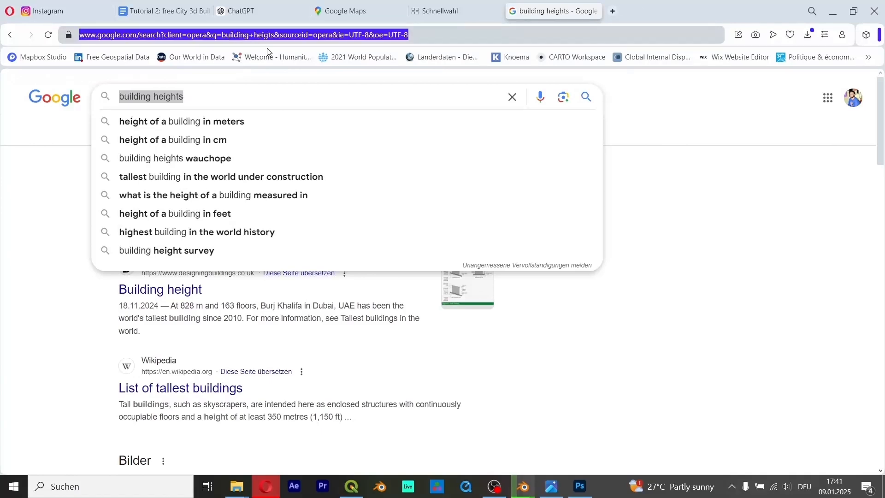
{"action": "key", "text": "ctrl+w"}
{"action": "key", "text": "ctrl+w"}
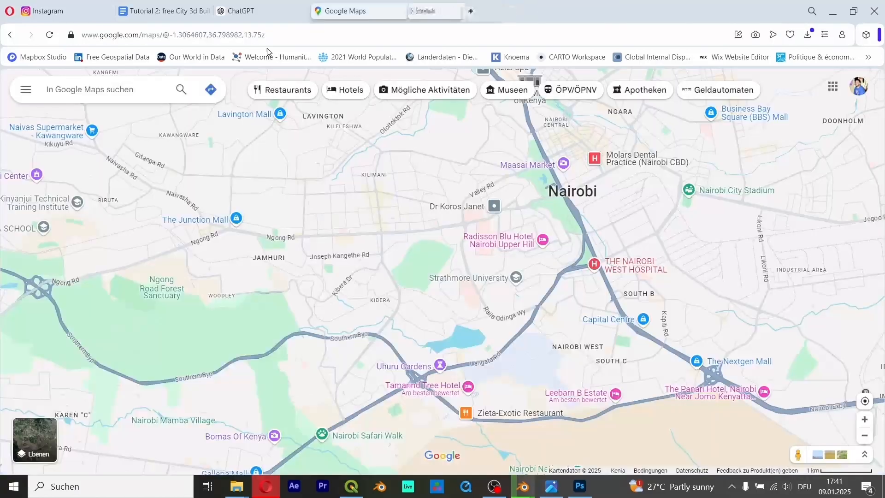